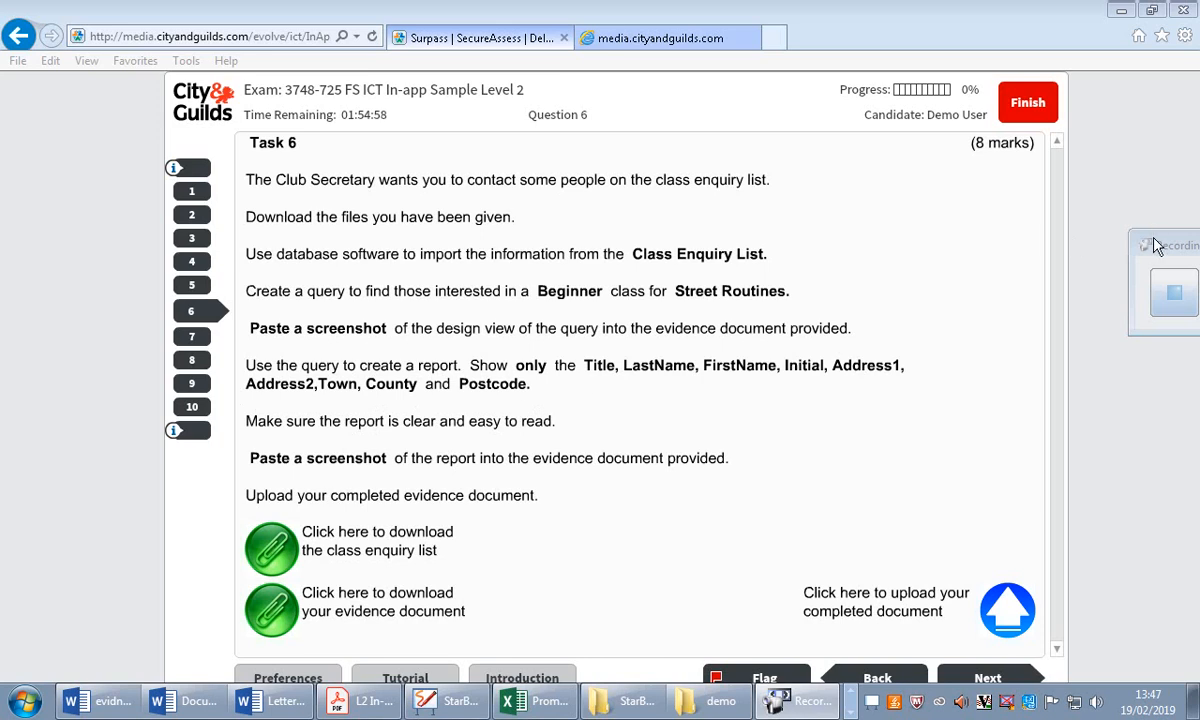
left_click_drag(1153, 238, 885, 219)
left_click(967, 270)
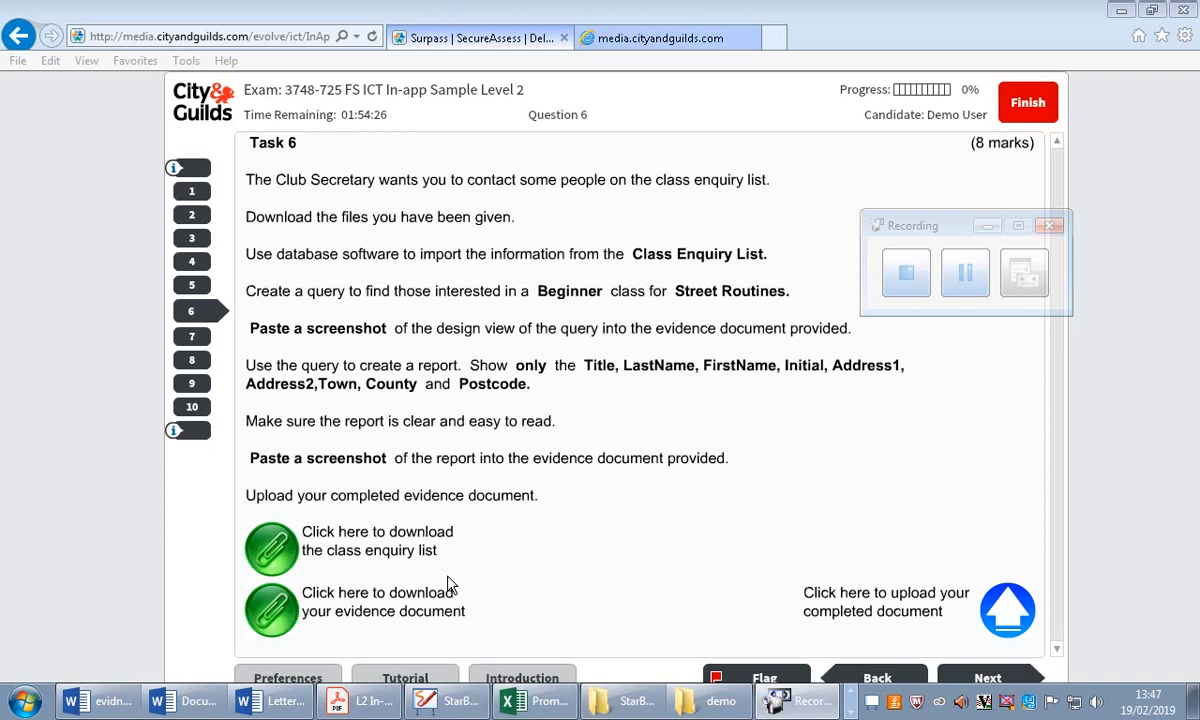
Open the class enquiry list from the Task 6 question and start saving it as a text file.
left_click(280, 555)
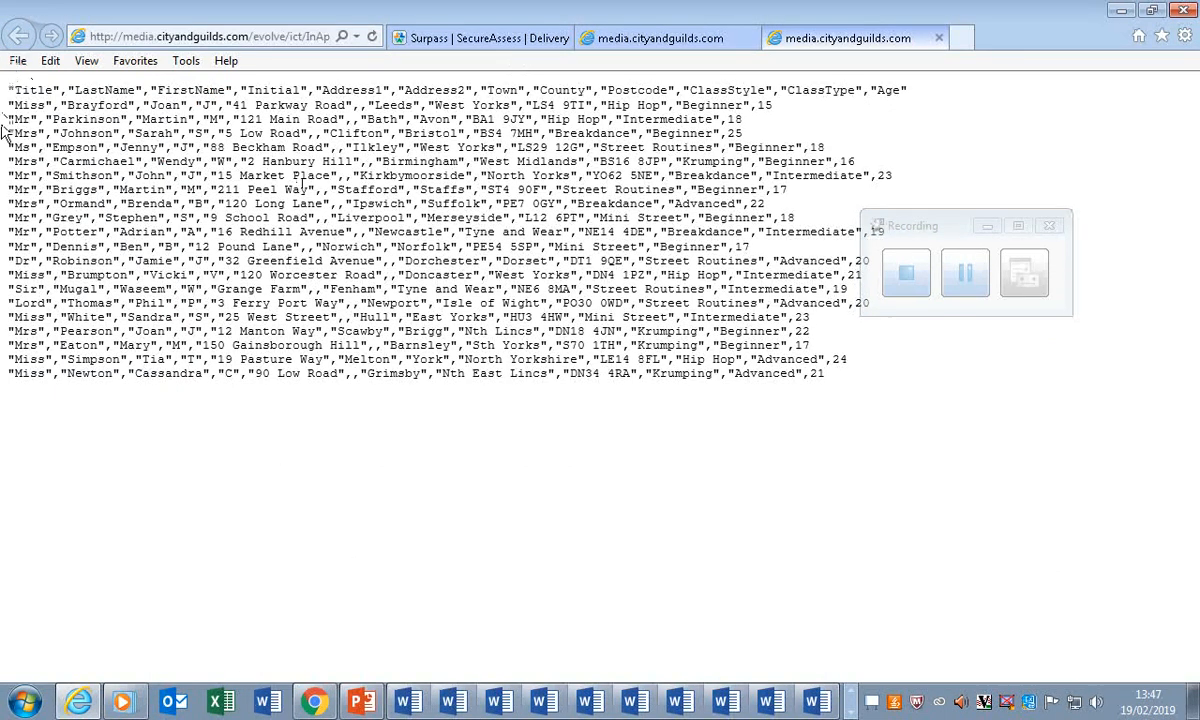
left_click(28, 62)
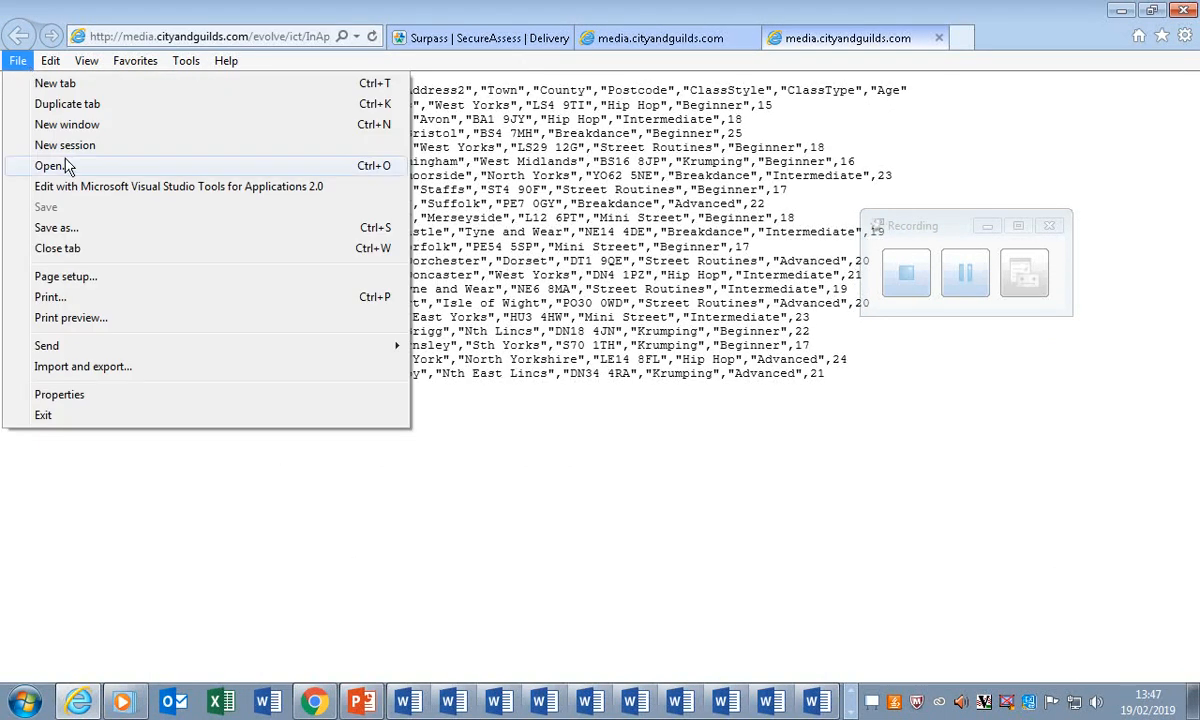
left_click(84, 225)
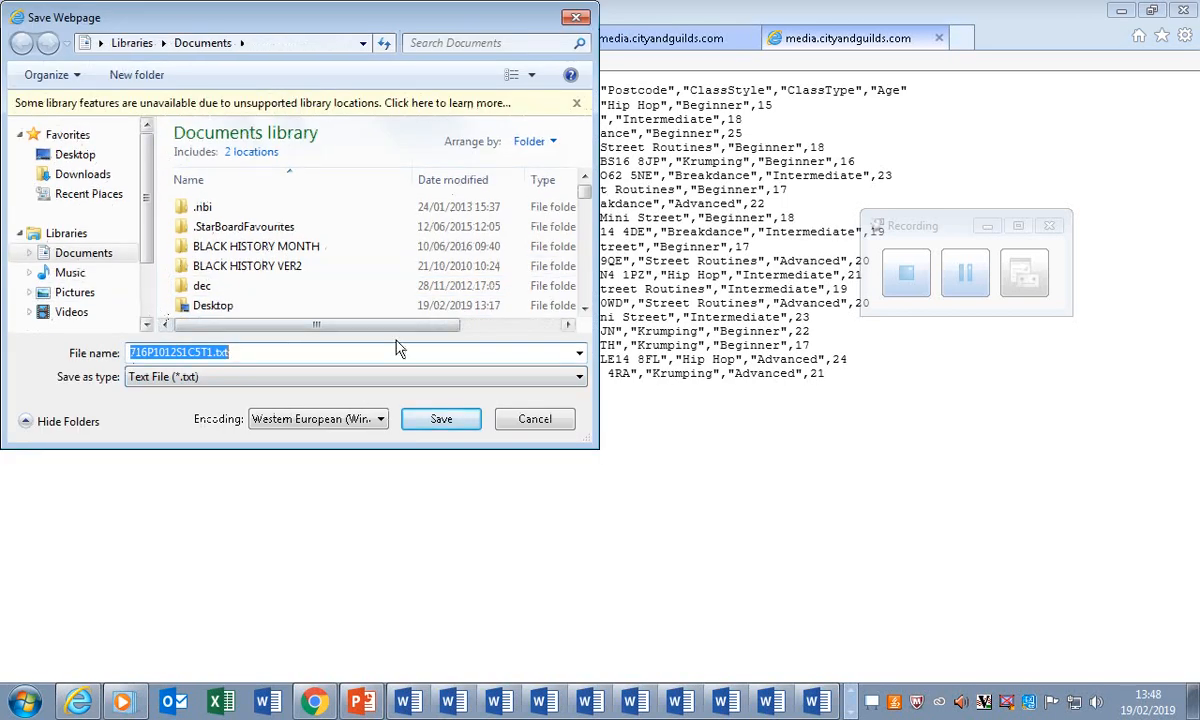
Switch to the demo folder window in File Explorer and copy its network path up to the feb 2019 folder.
left_click(846, 708)
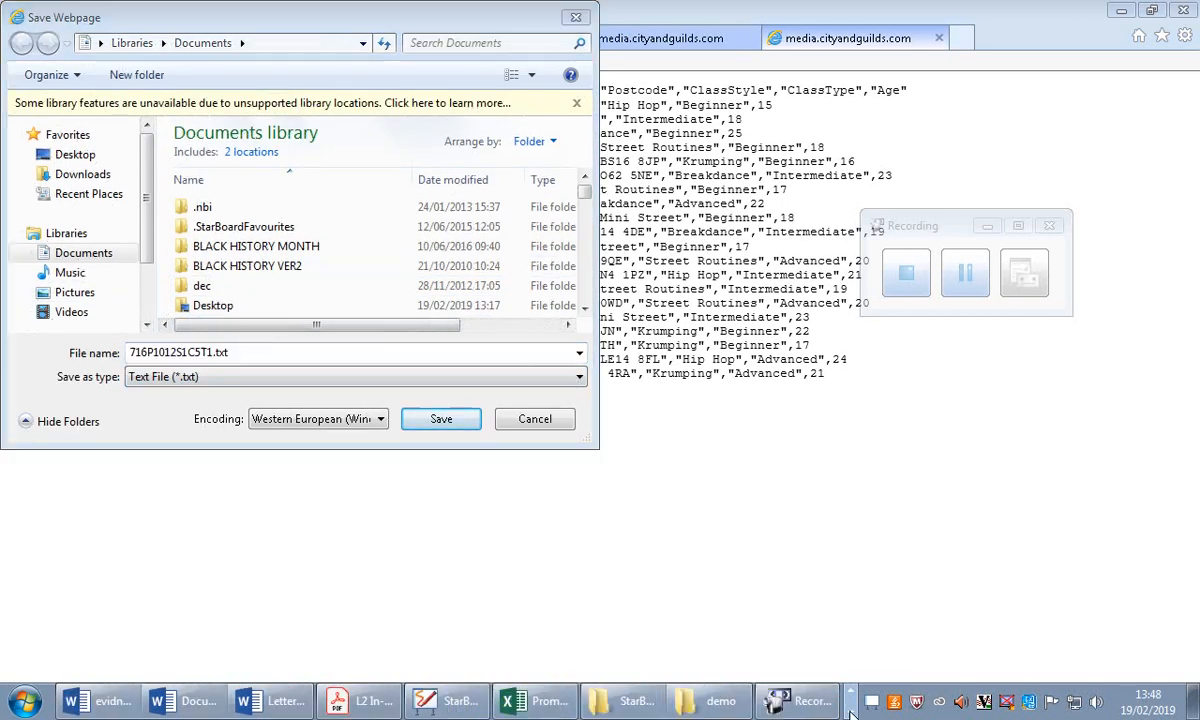
mouse_move(712, 704)
left_click(652, 658)
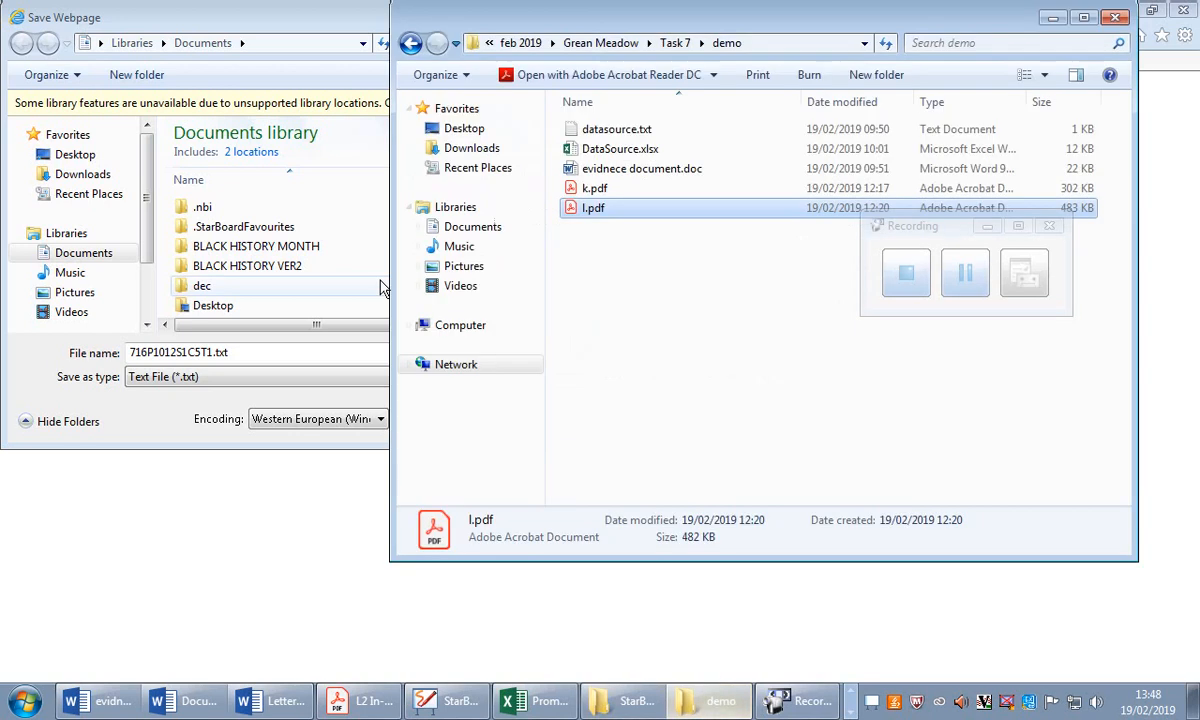
left_click(773, 43)
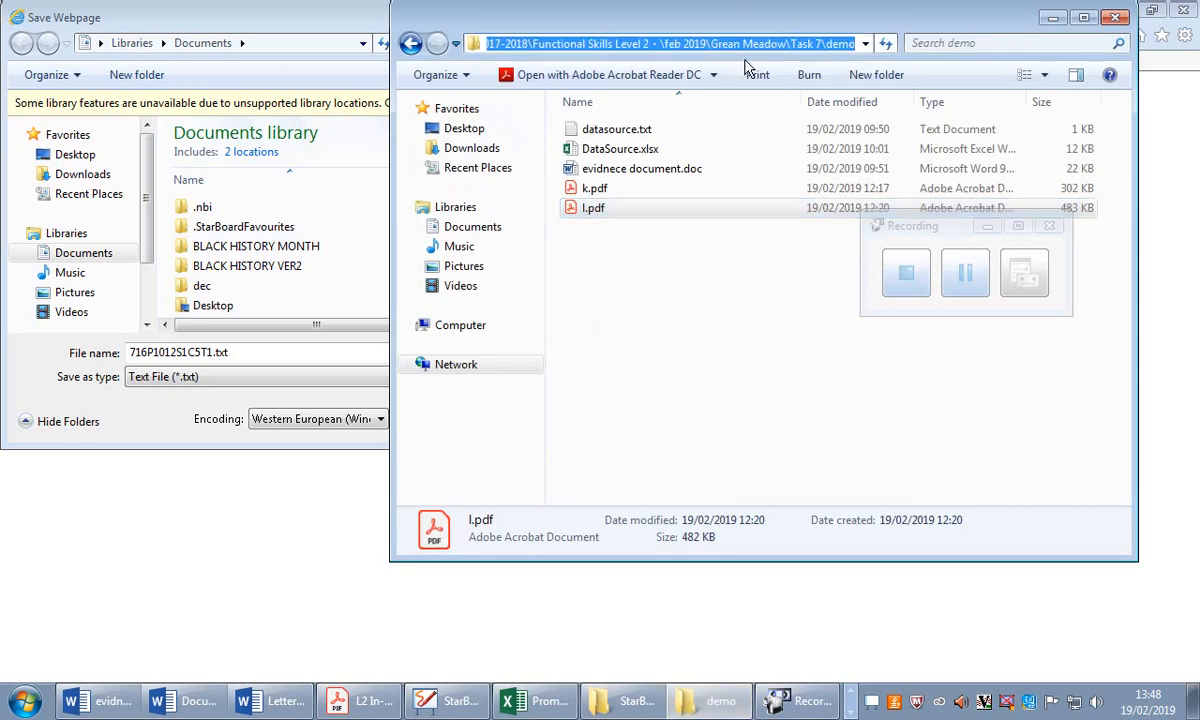
left_click(680, 43)
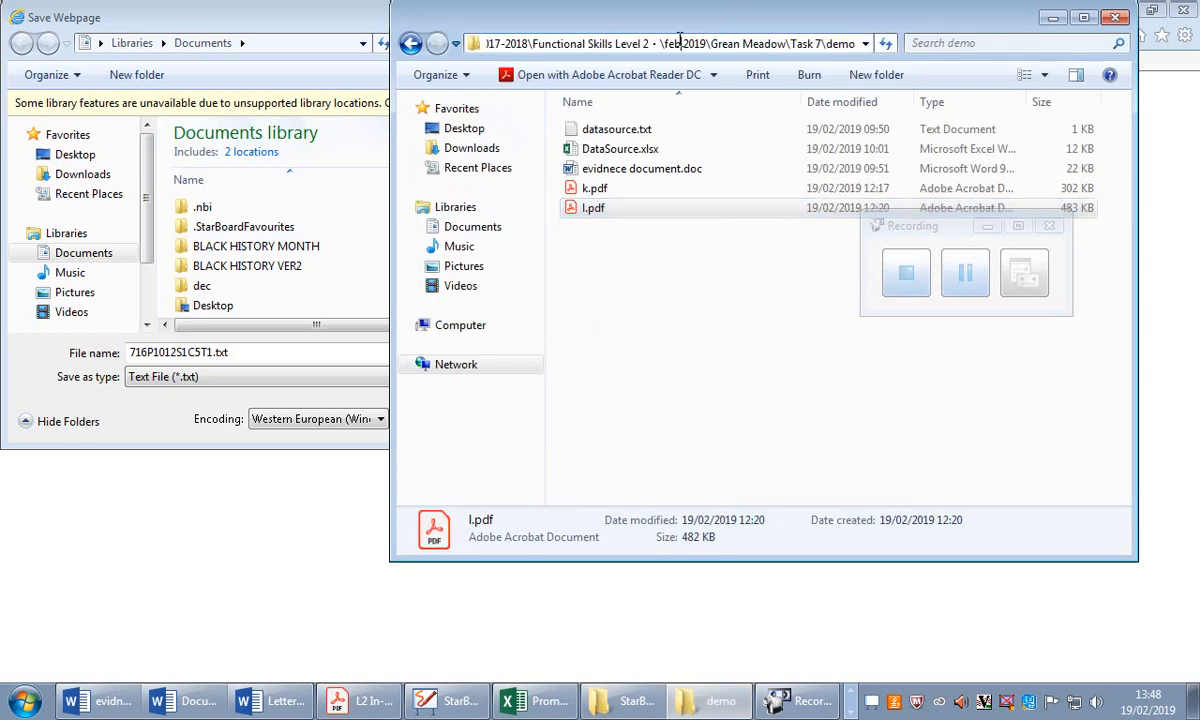
key("ctrl+a")
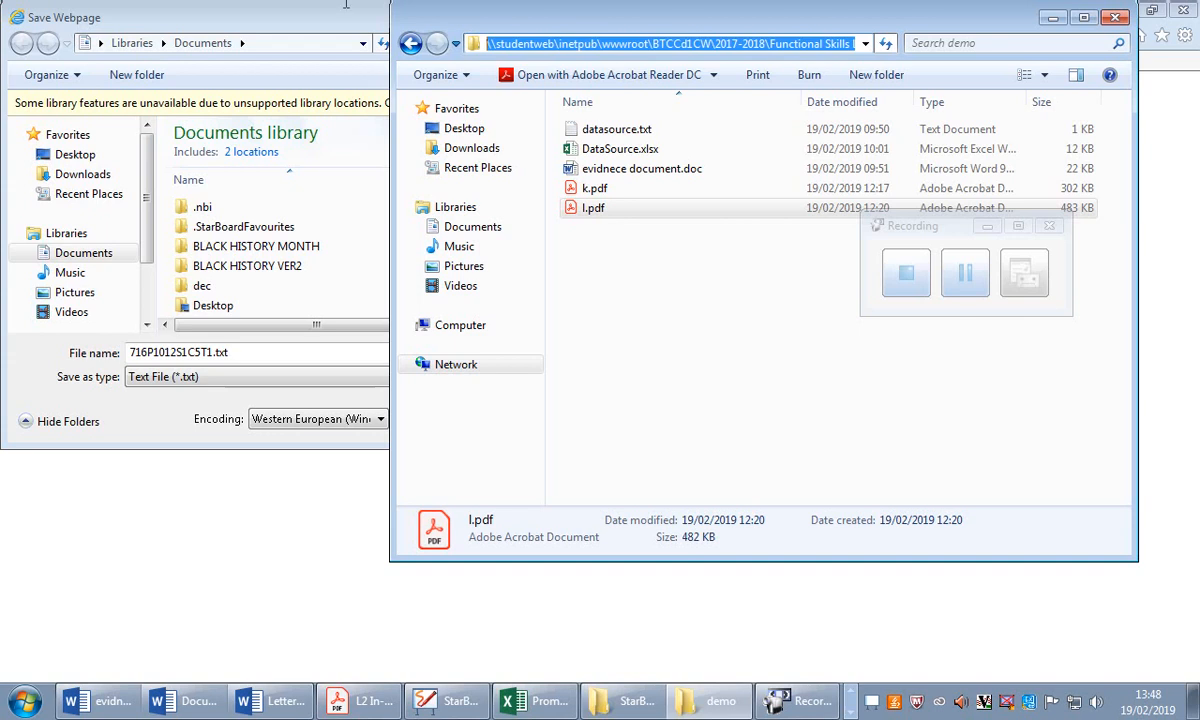
key("ctrl+c")
Use the copied path to reach feb 2019 as the save location, and open its Level 2 FS ICT All ways Dancing folder.
left_click(300, 352)
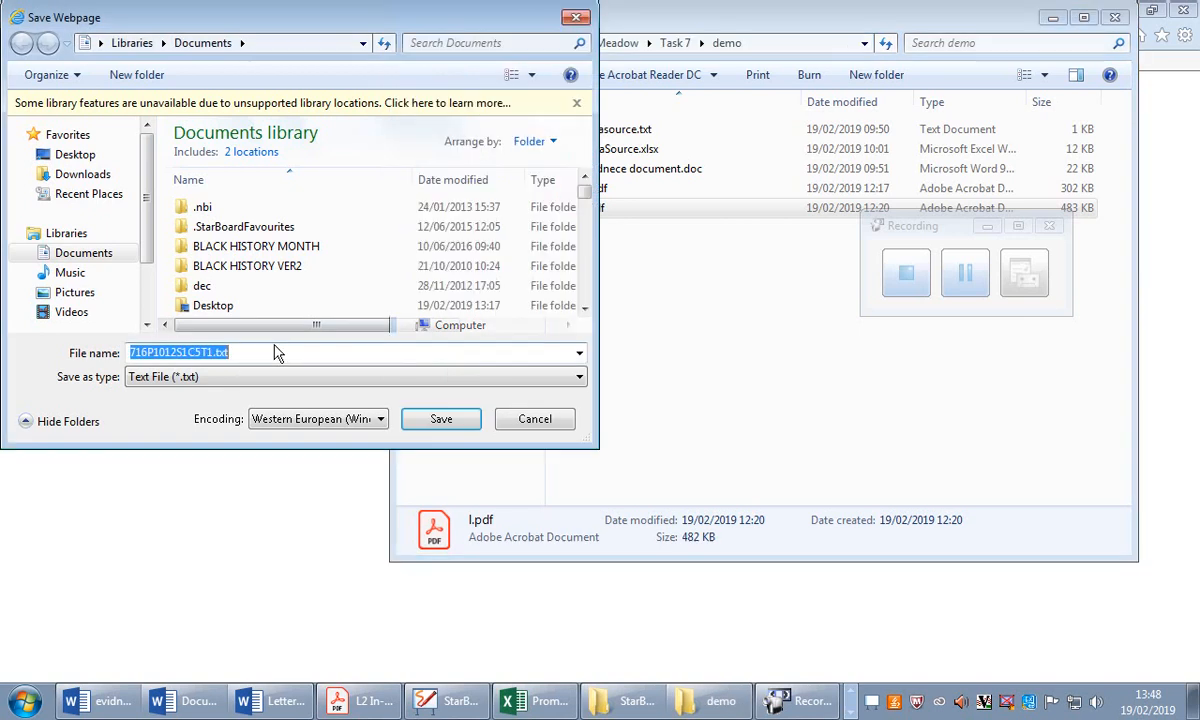
key("ctrl+v")
left_click(466, 420)
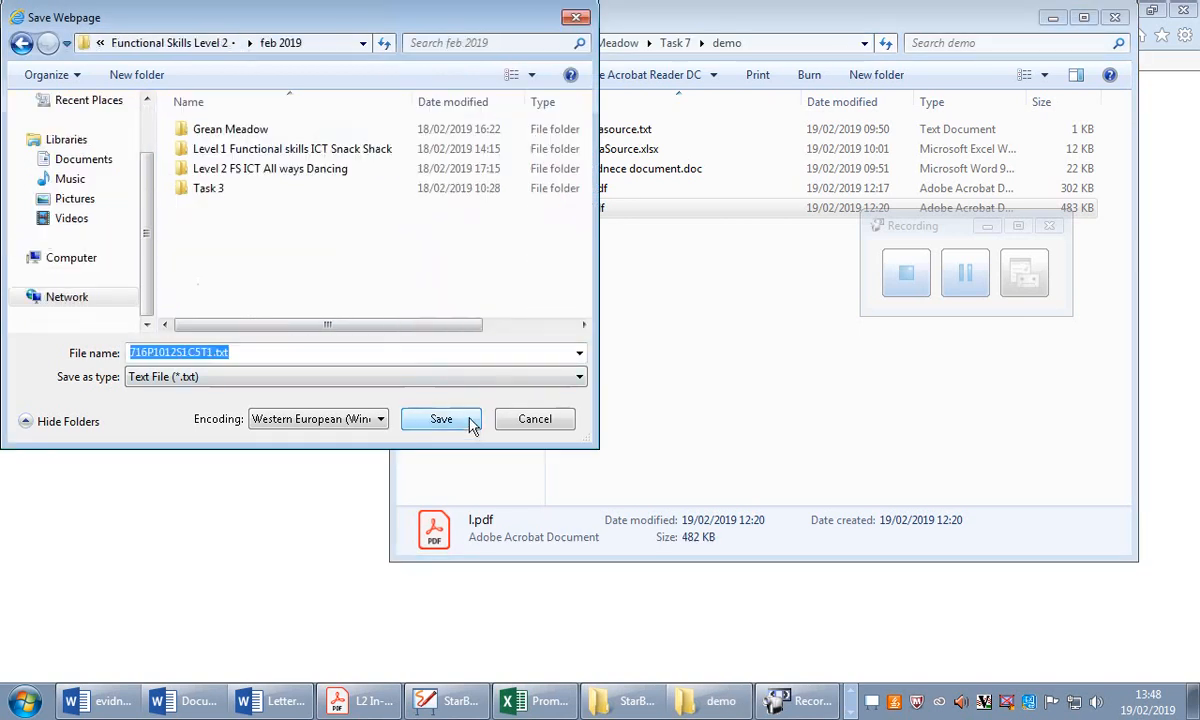
double_click(313, 170)
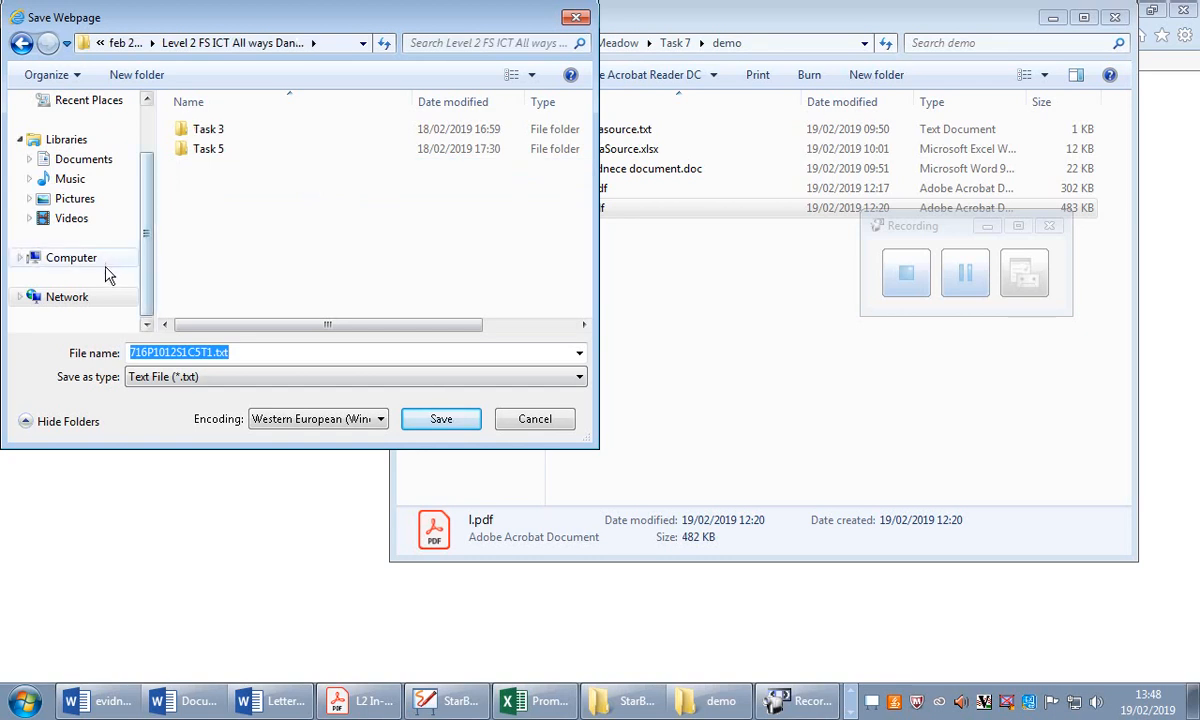
Create a new folder named Task 6 inside Level 2 FS ICT All ways Dancing.
left_click(140, 78)
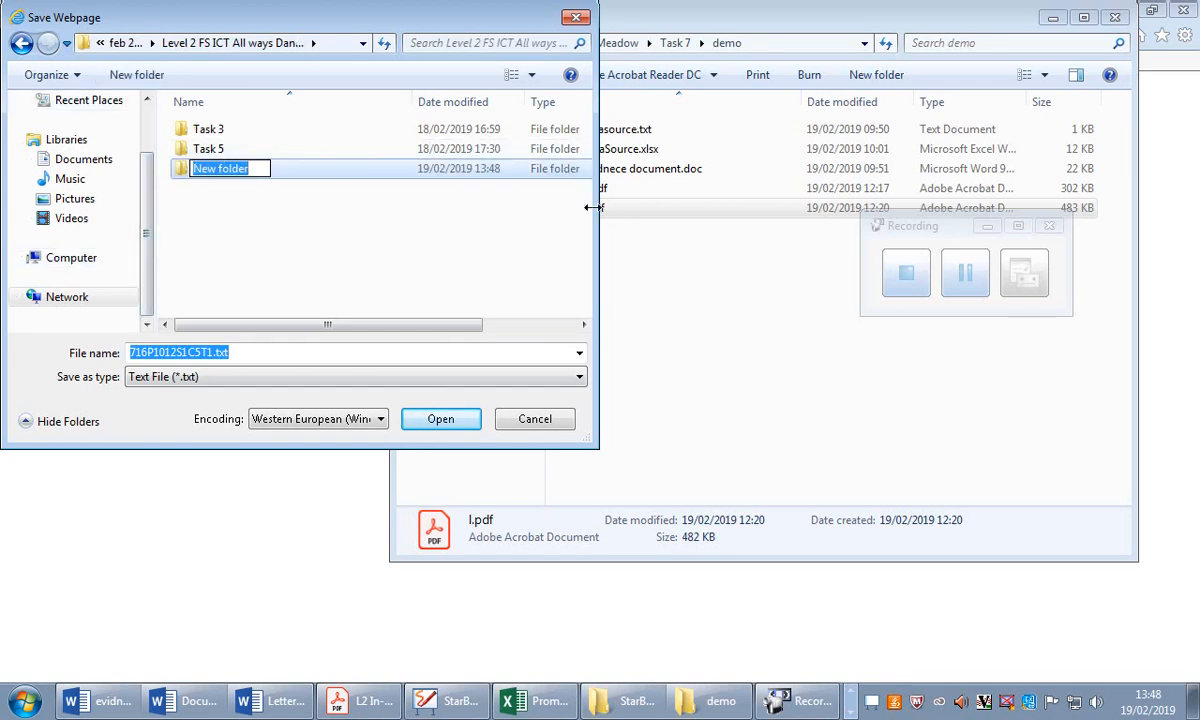
type("Task 6")
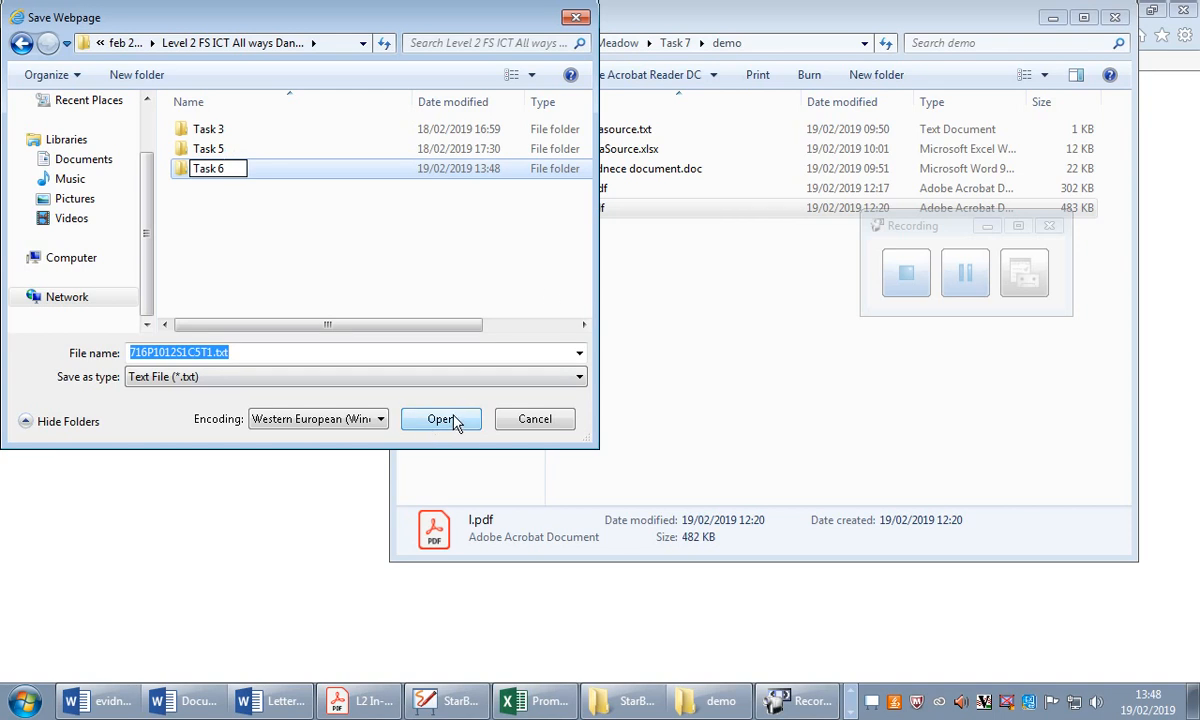
type("Cla")
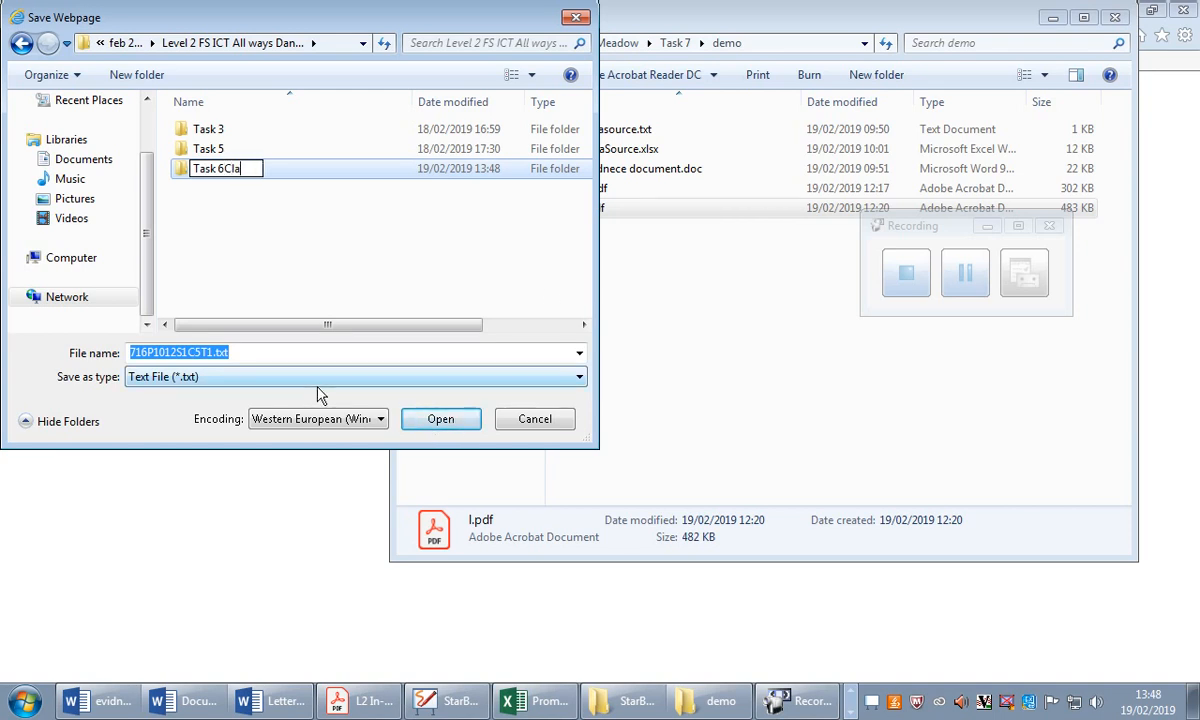
type("ss")
key("BackSpace")
key("BackSpace")
key("BackSpace")
key("BackSpace")
key("BackSpace")
key("Return")
Save the text file as Class Enquiry List in the Level 2 FS ICT All ways Dancing folder.
type("C")
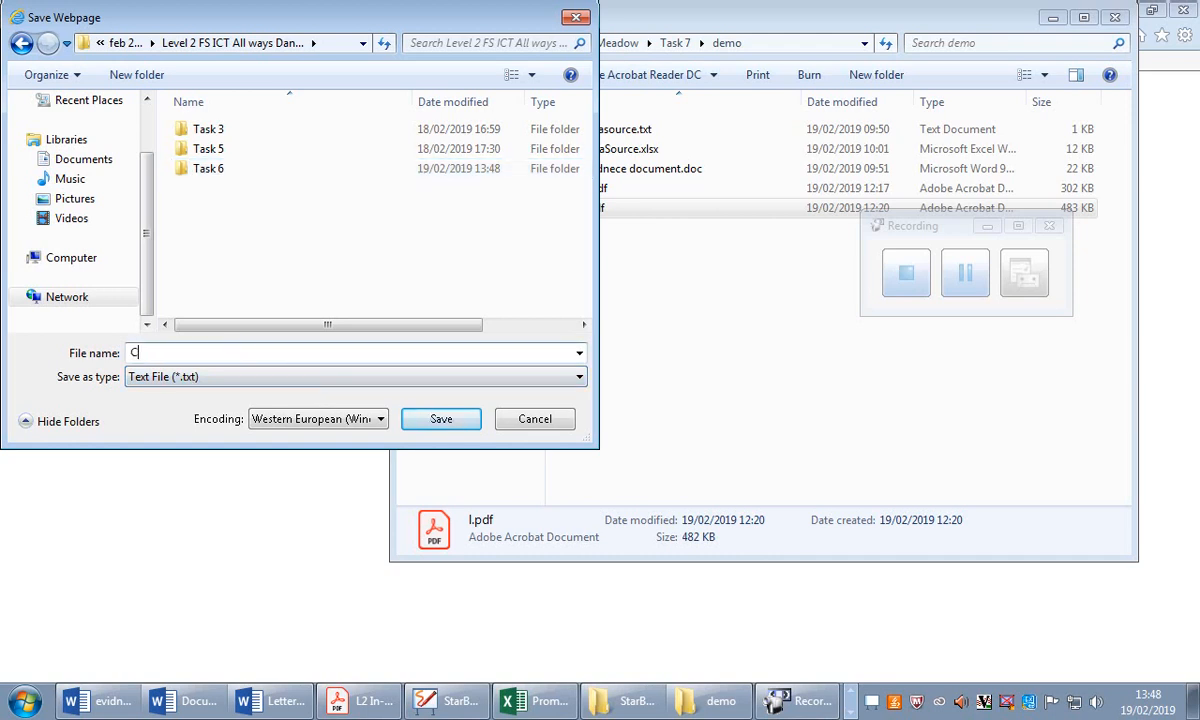
type("lass Enquiry List")
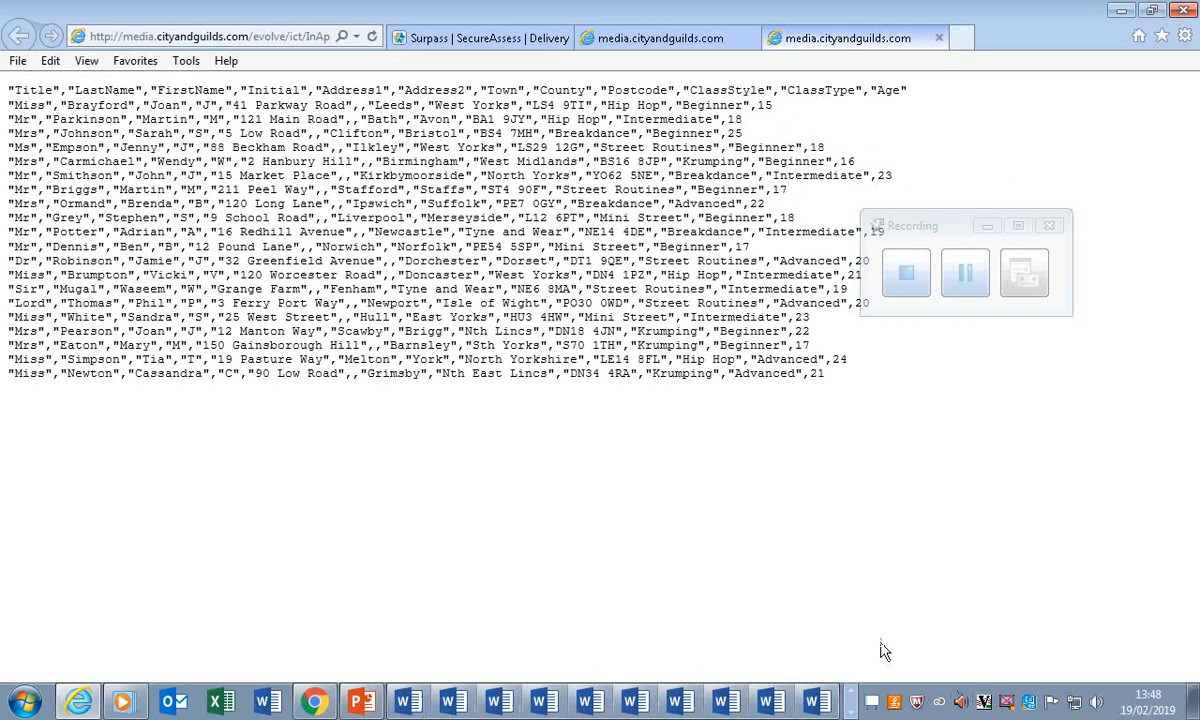
left_click(851, 713)
left_click(851, 691)
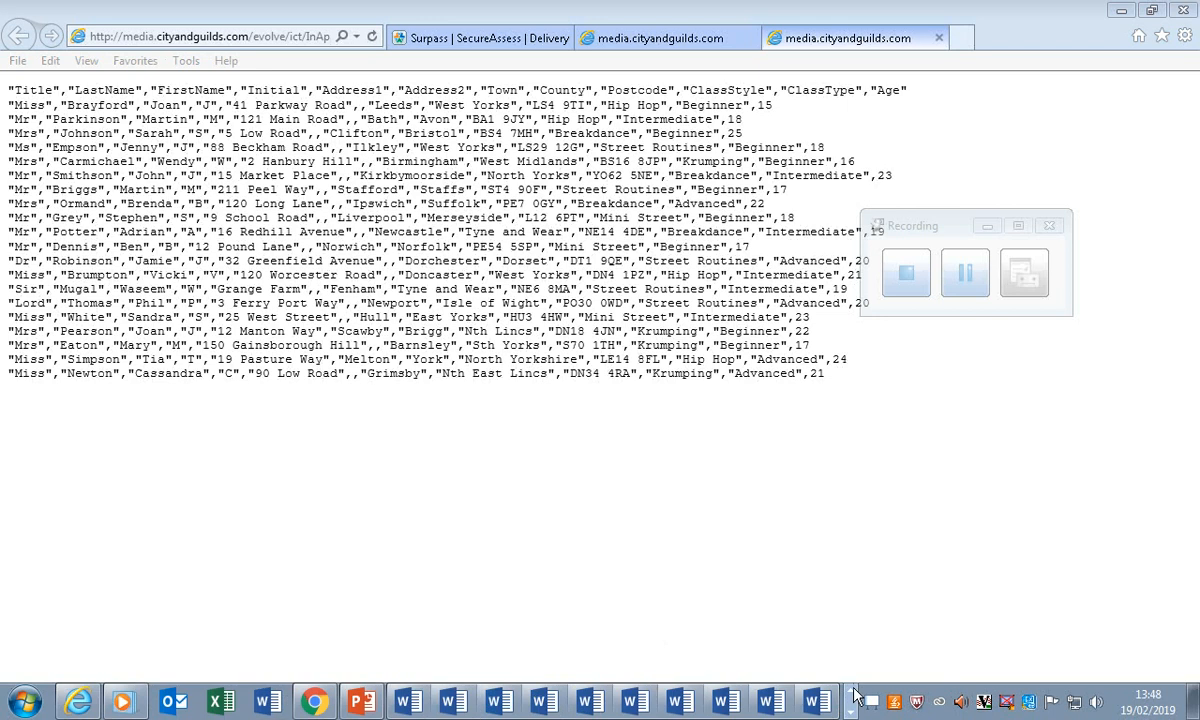
left_click(114, 700)
left_click(80, 700)
left_click(135, 657)
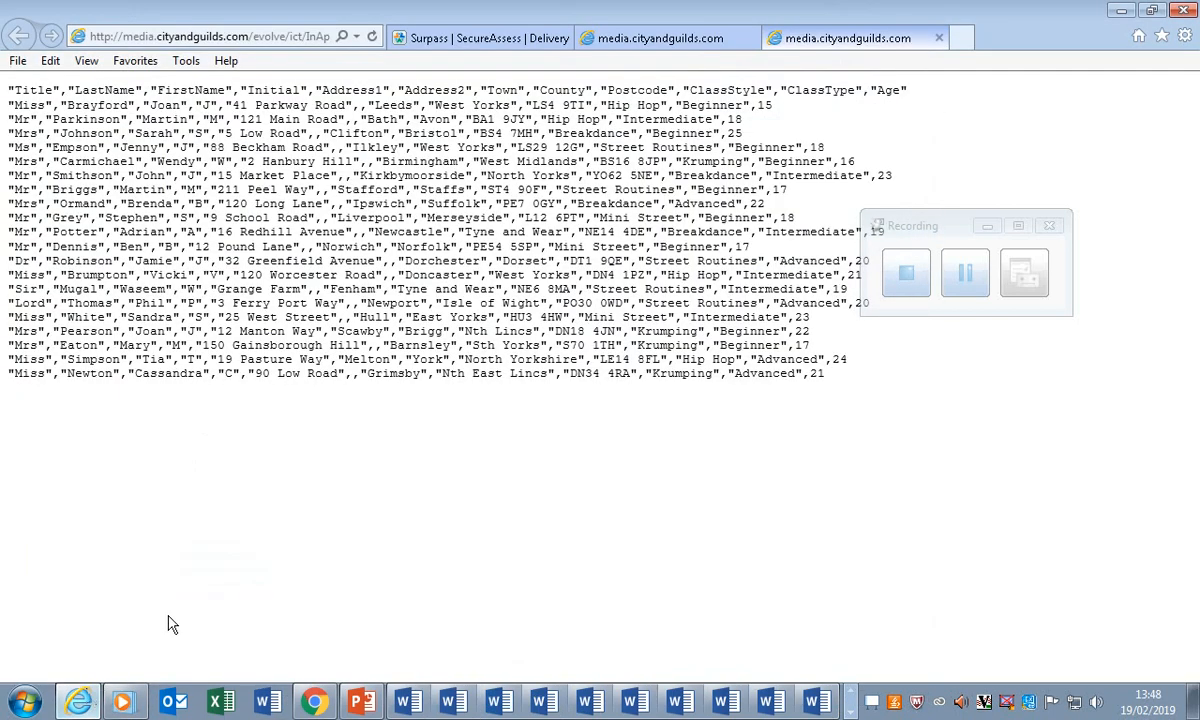
Return to the exam page, download the evidence document and choose the Task 6 folder as its save location.
left_click(482, 38)
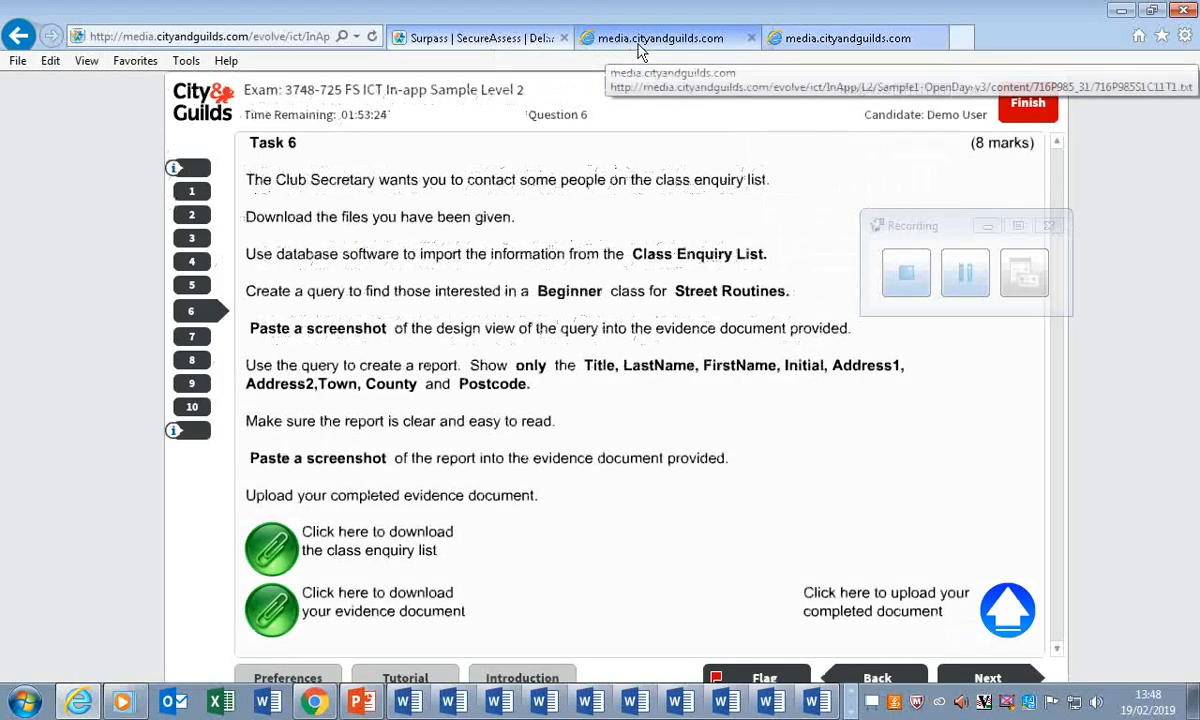
left_click(292, 620)
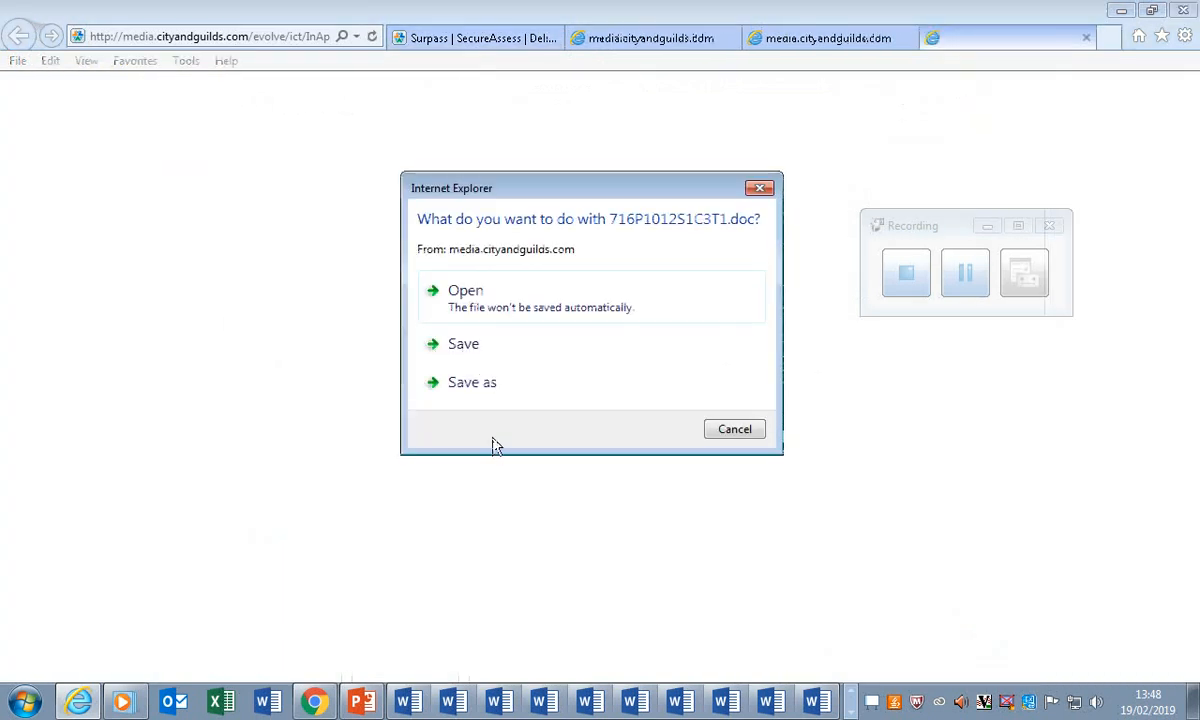
left_click(470, 381)
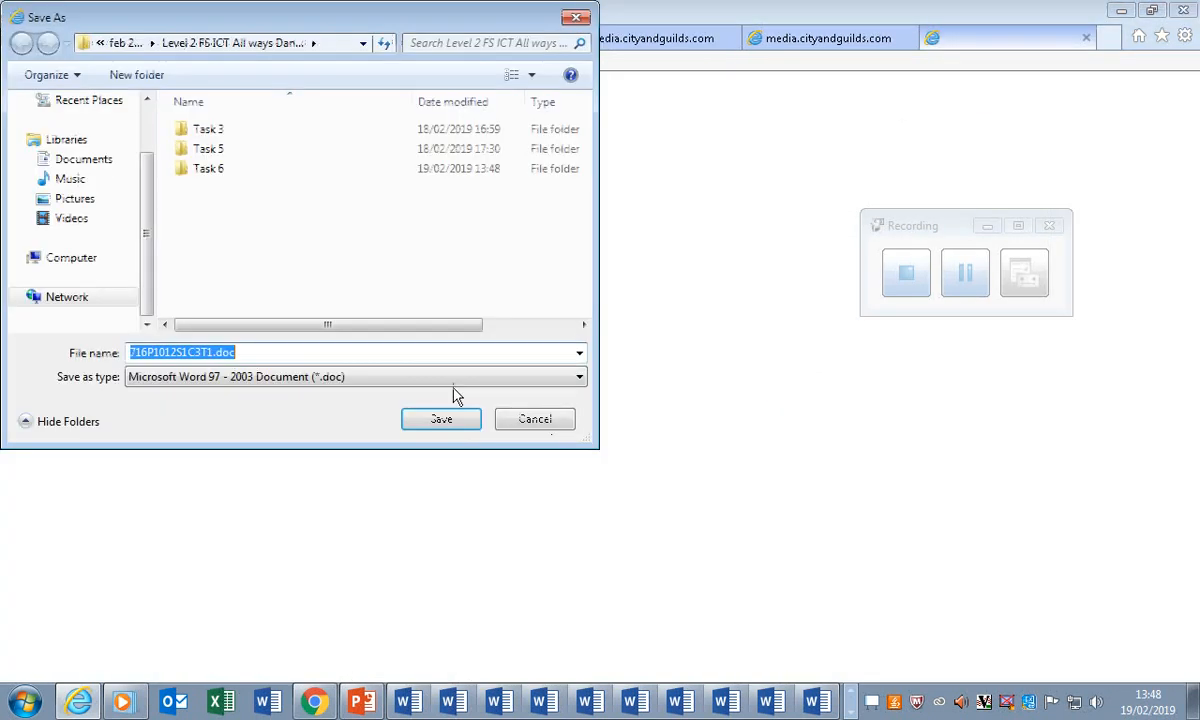
left_click(224, 171)
double_click(224, 171)
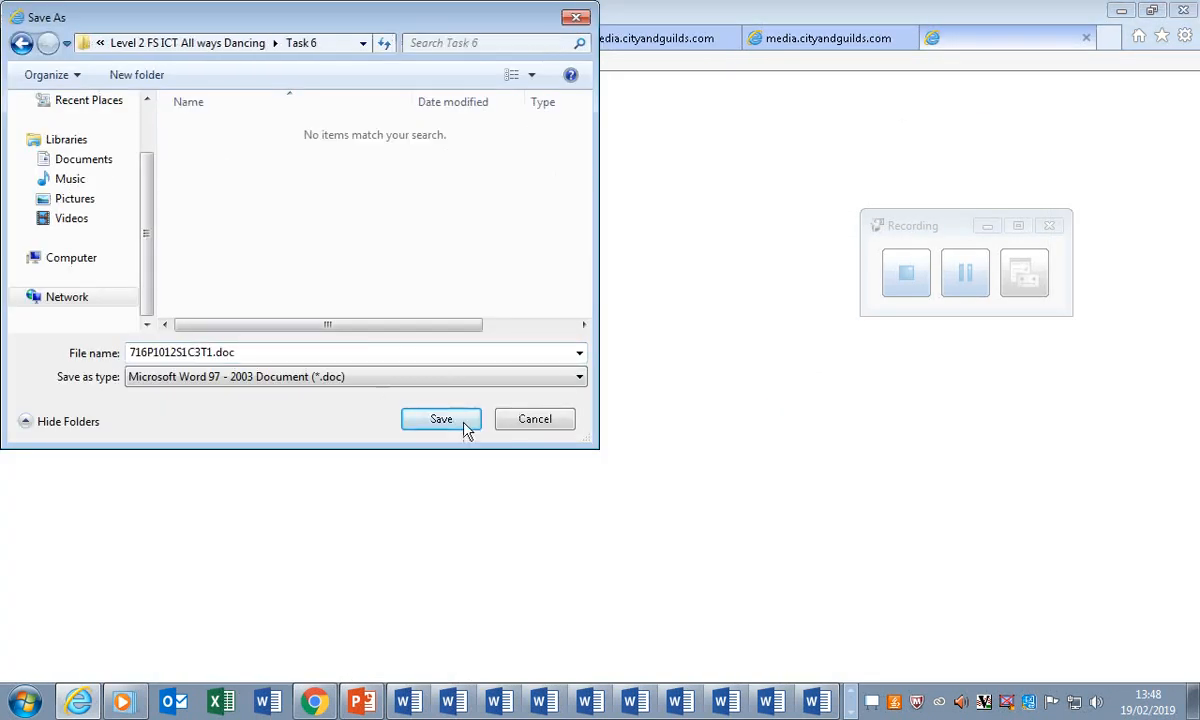
Save the evidence document under the name Evidence doucment and close the downloads list.
double_click(273, 348)
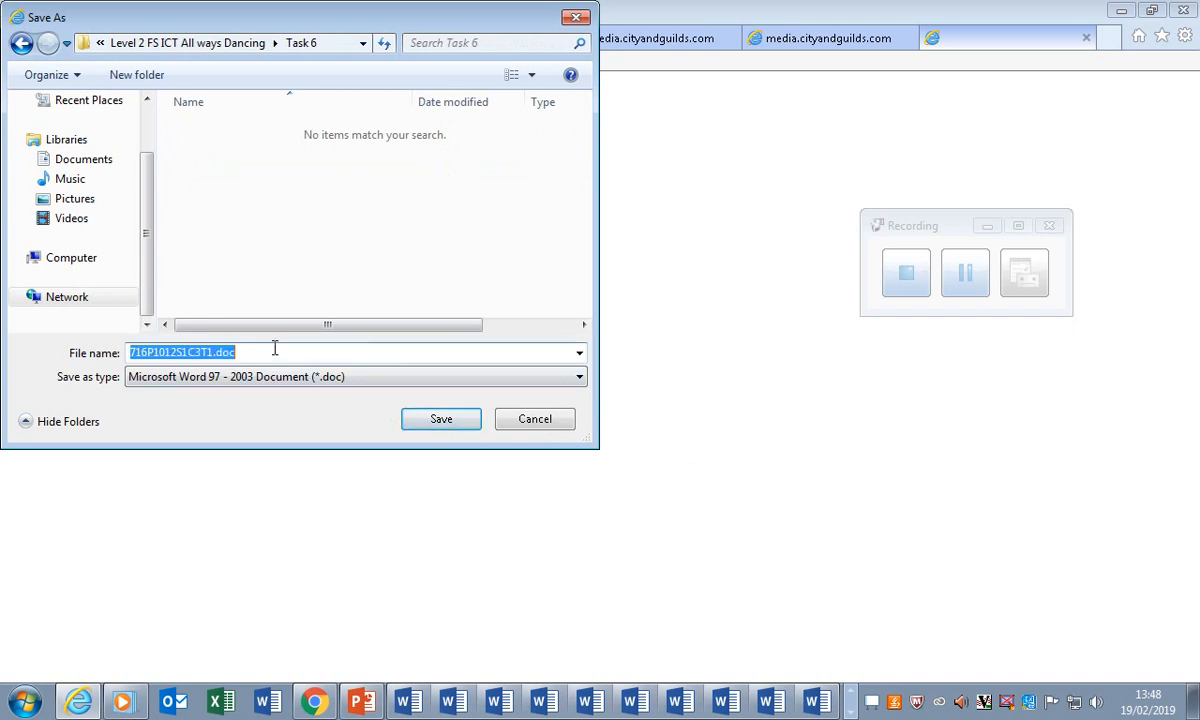
type("Evidnece")
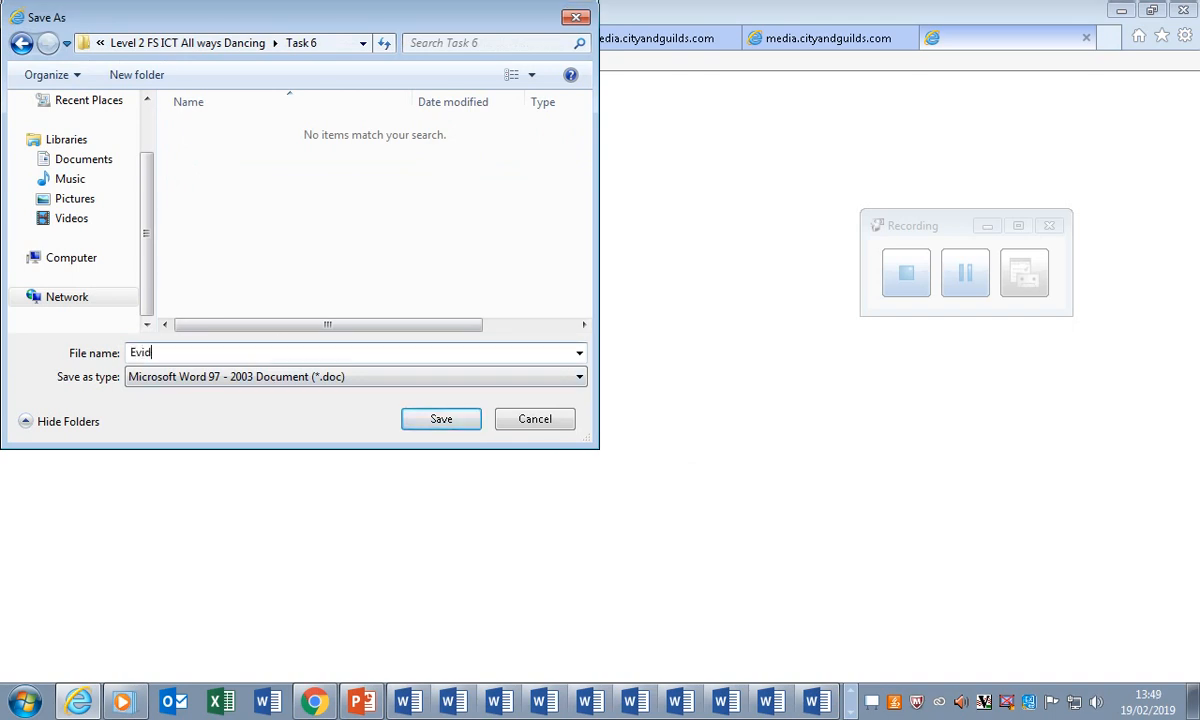
key("BackSpace")
key("BackSpace")
key("BackSpace")
type("ce e")
key("End")
type("doucment")
left_click(455, 420)
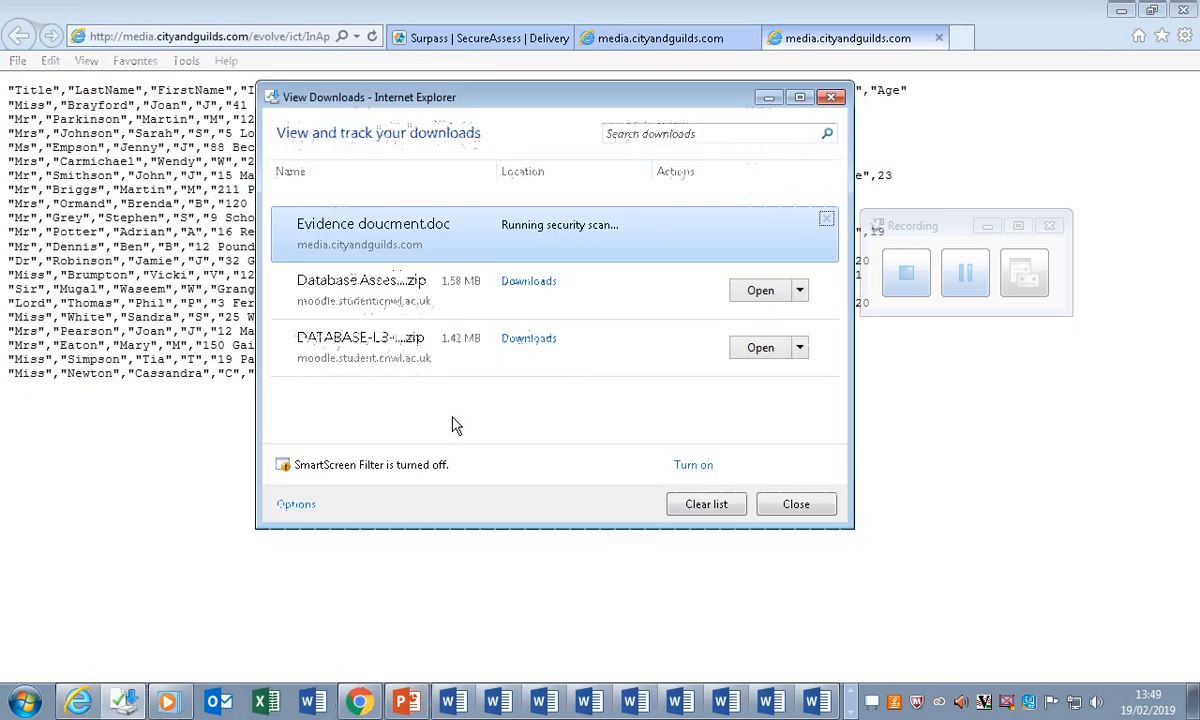
left_click(772, 510)
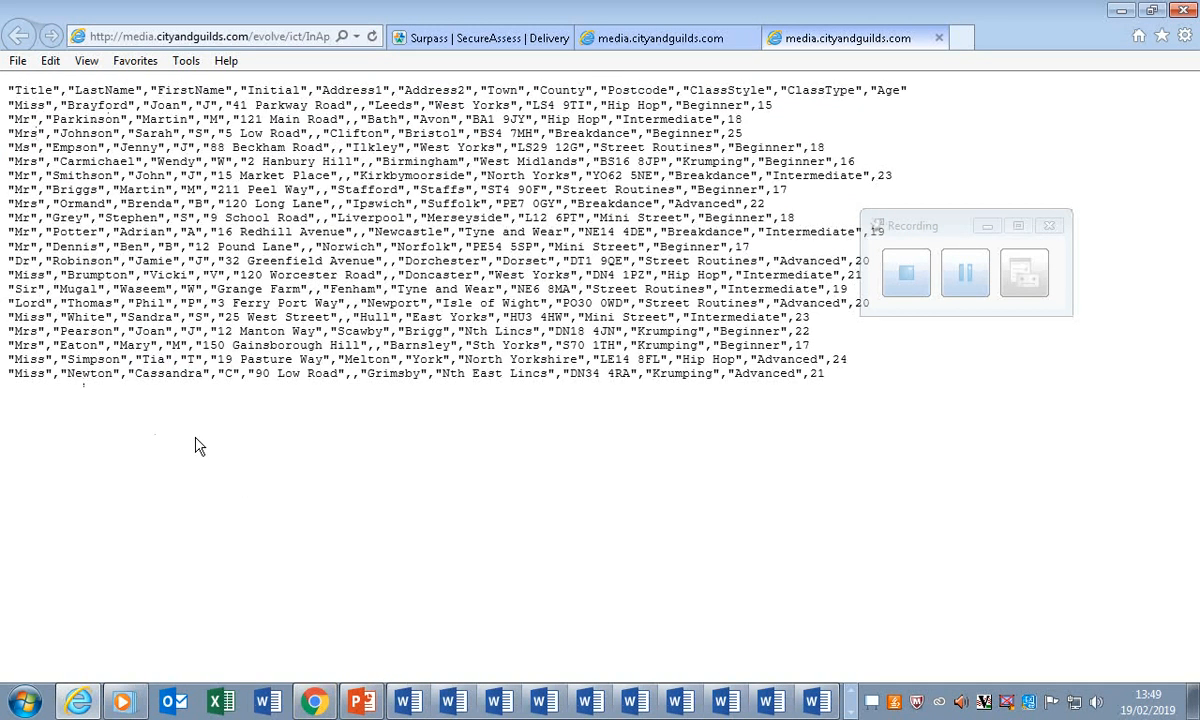
Return to the exam page showing the Task 6 instructions.
left_click(850, 709)
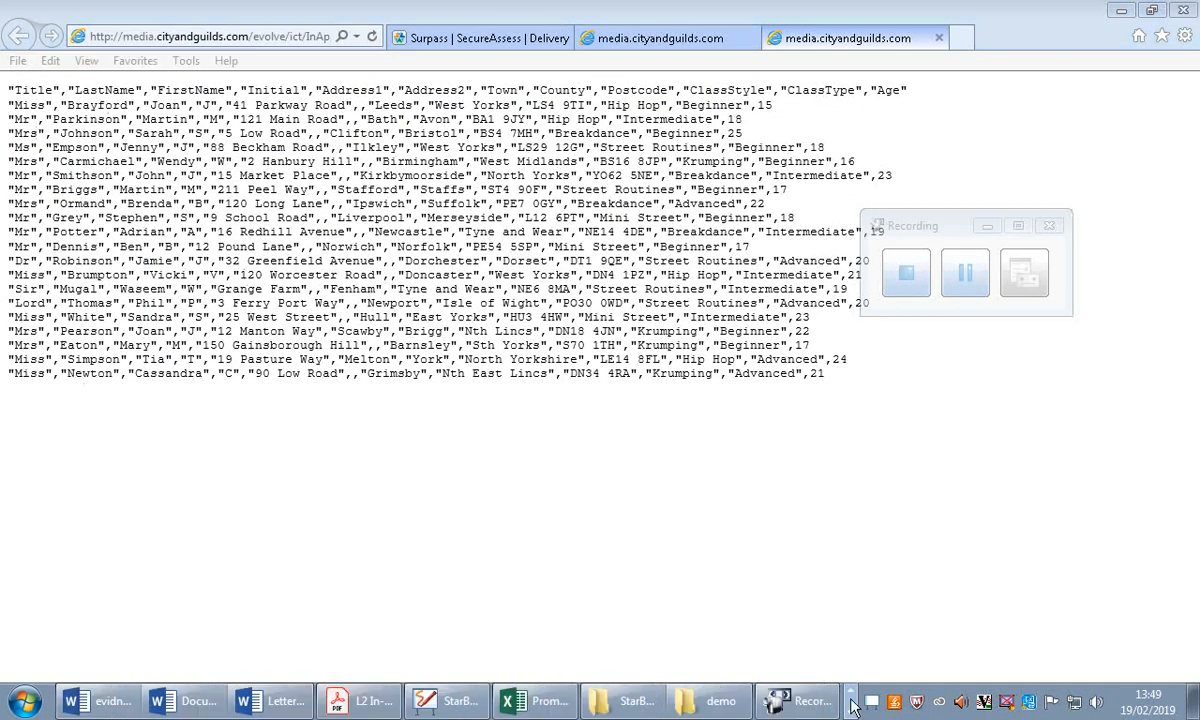
left_click(851, 690)
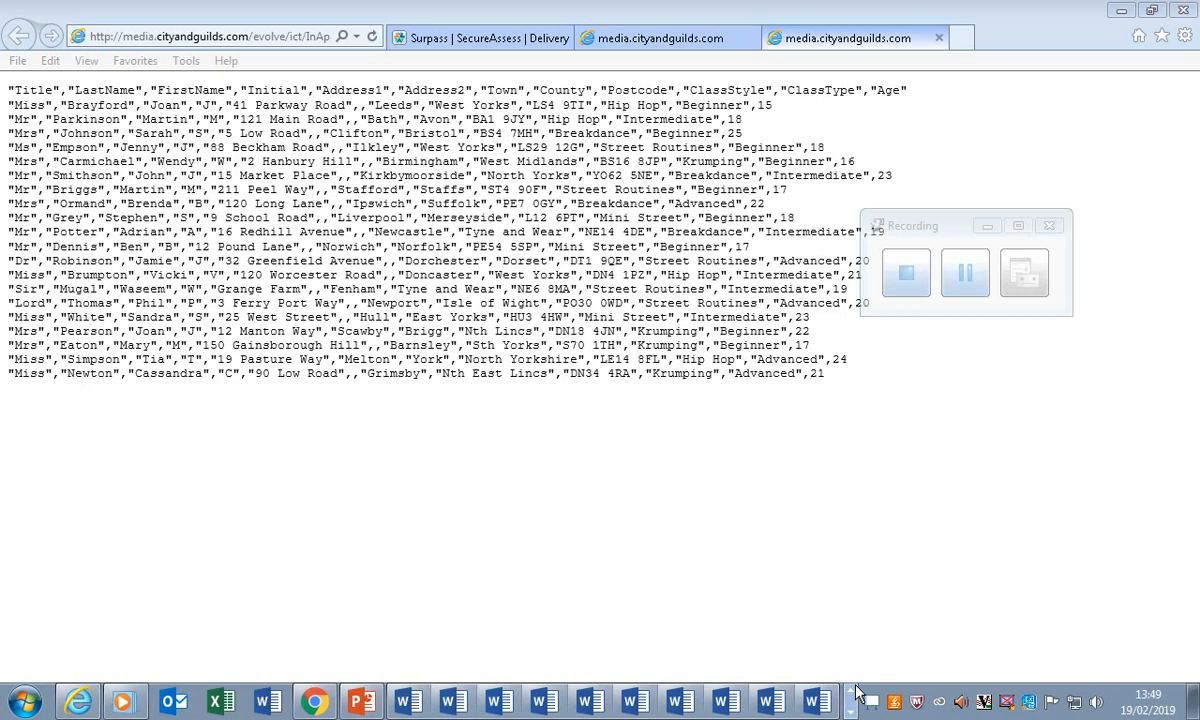
left_click(80, 658)
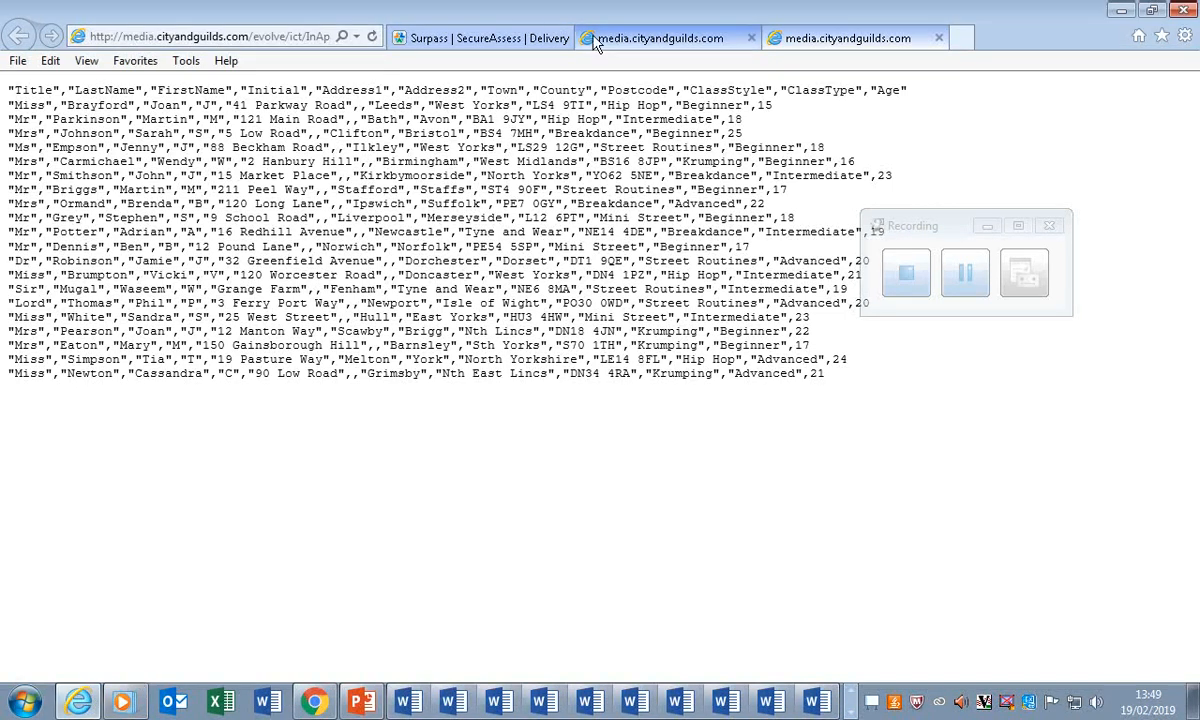
left_click(642, 36)
left_click(487, 40)
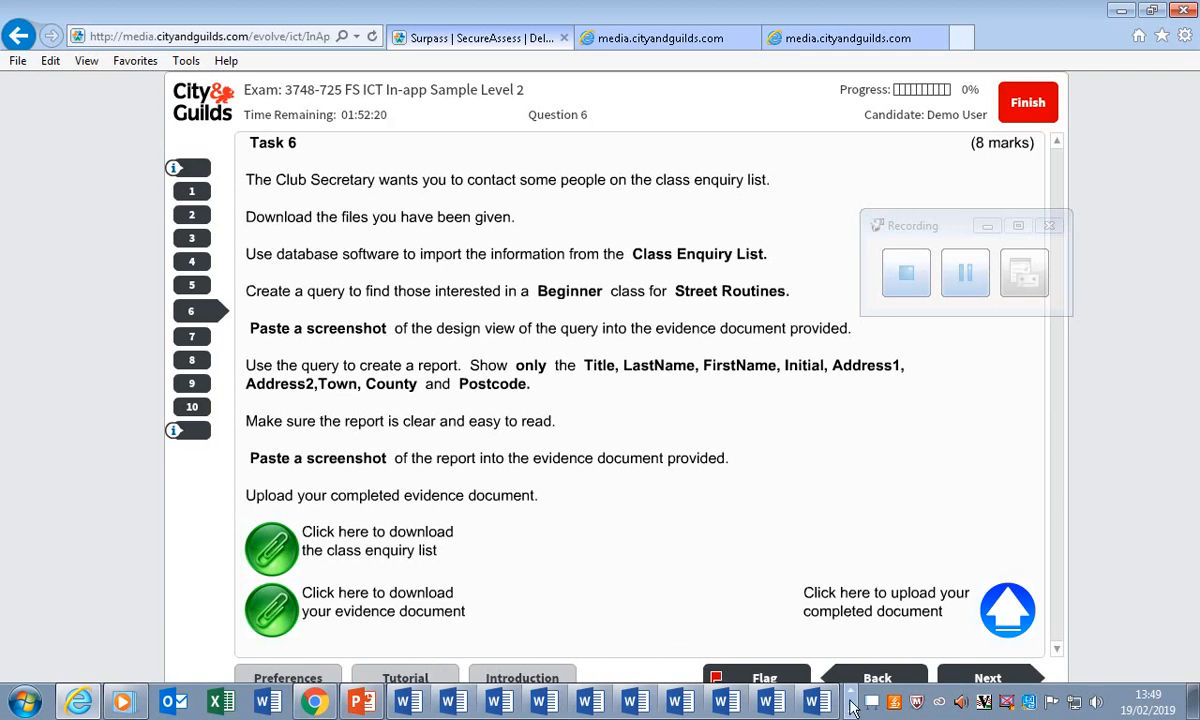
Switch to File Explorer and open the Task 6 folder inside Level 2 FS ICT All ways Dancing.
mouse_move(657, 710)
left_click(652, 658)
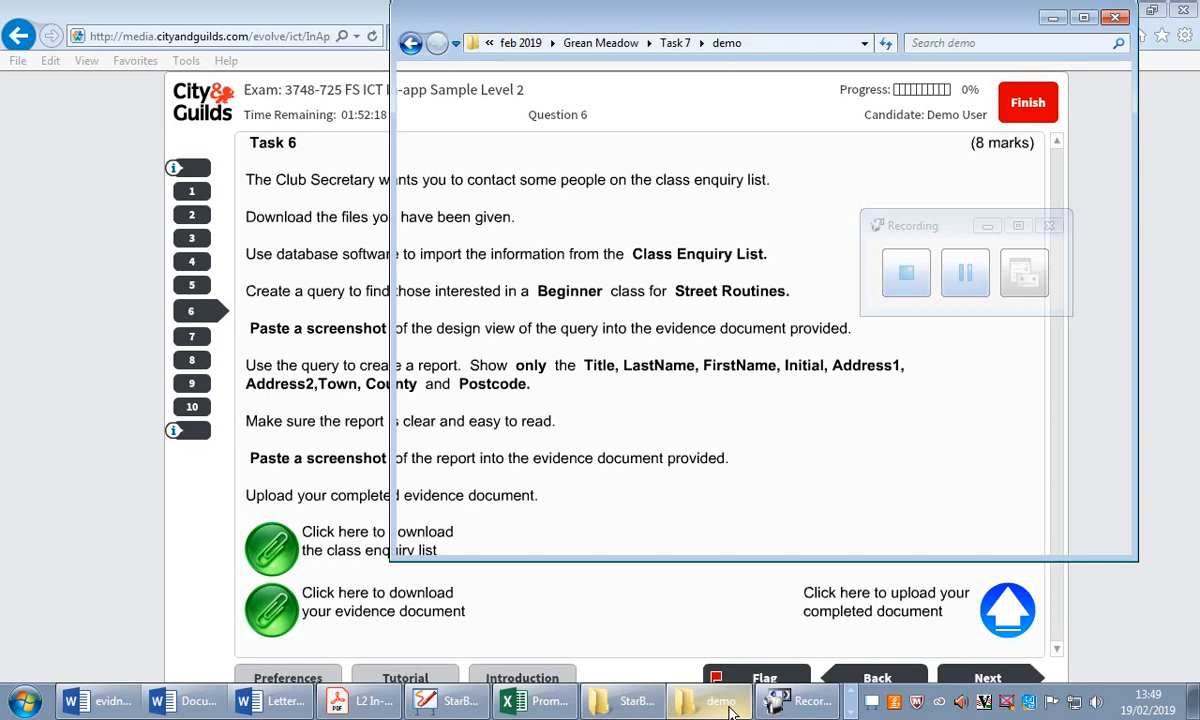
left_click(409, 44)
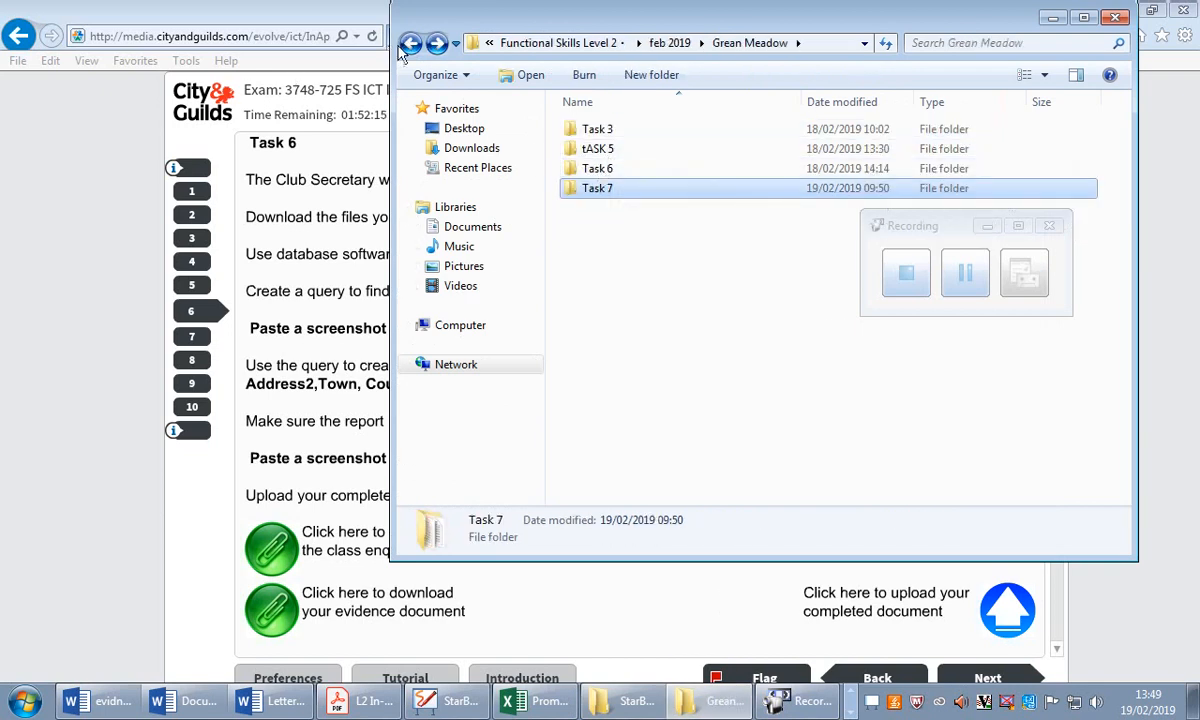
left_click(405, 45)
double_click(688, 175)
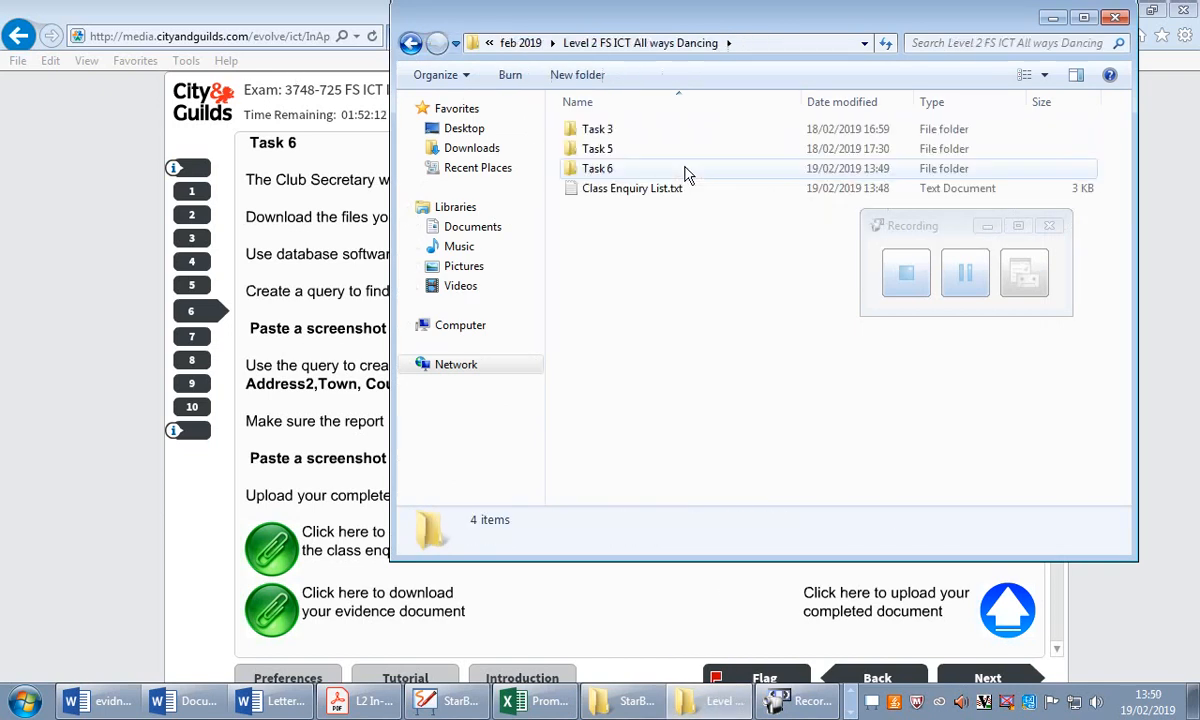
double_click(688, 172)
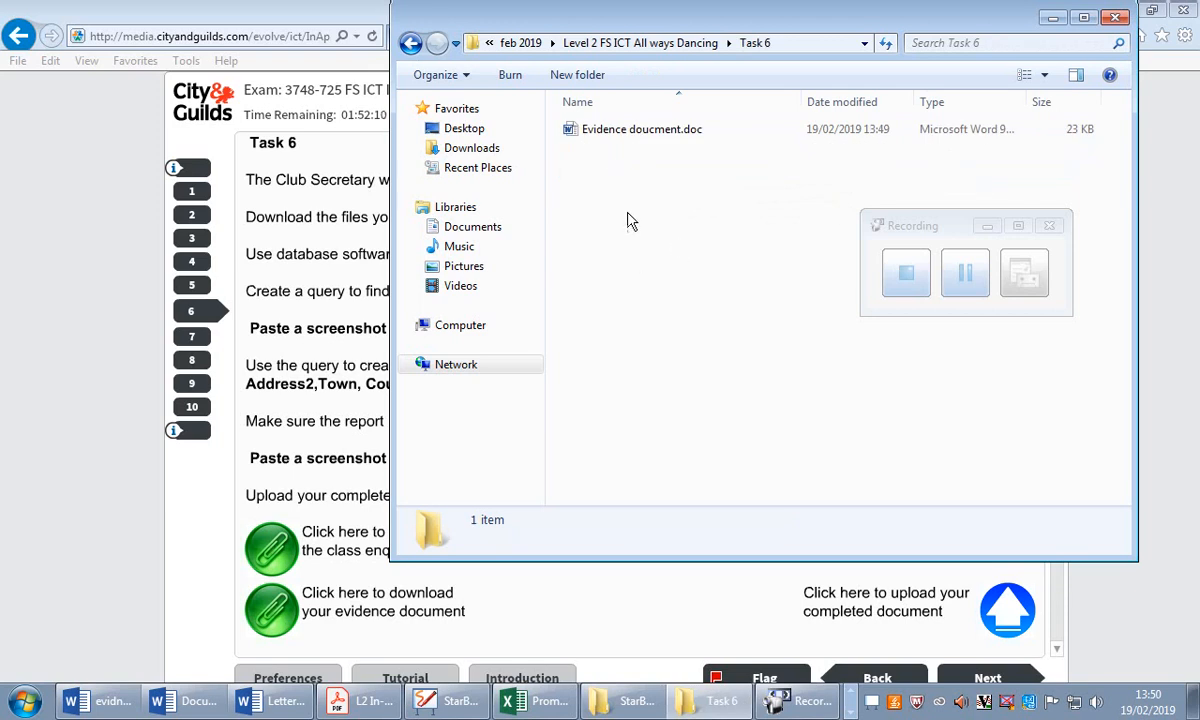
Create a Microsoft Access database named Class Enquiry List in the Task 6 folder and open it.
left_click_drag(948, 230, 1095, 346)
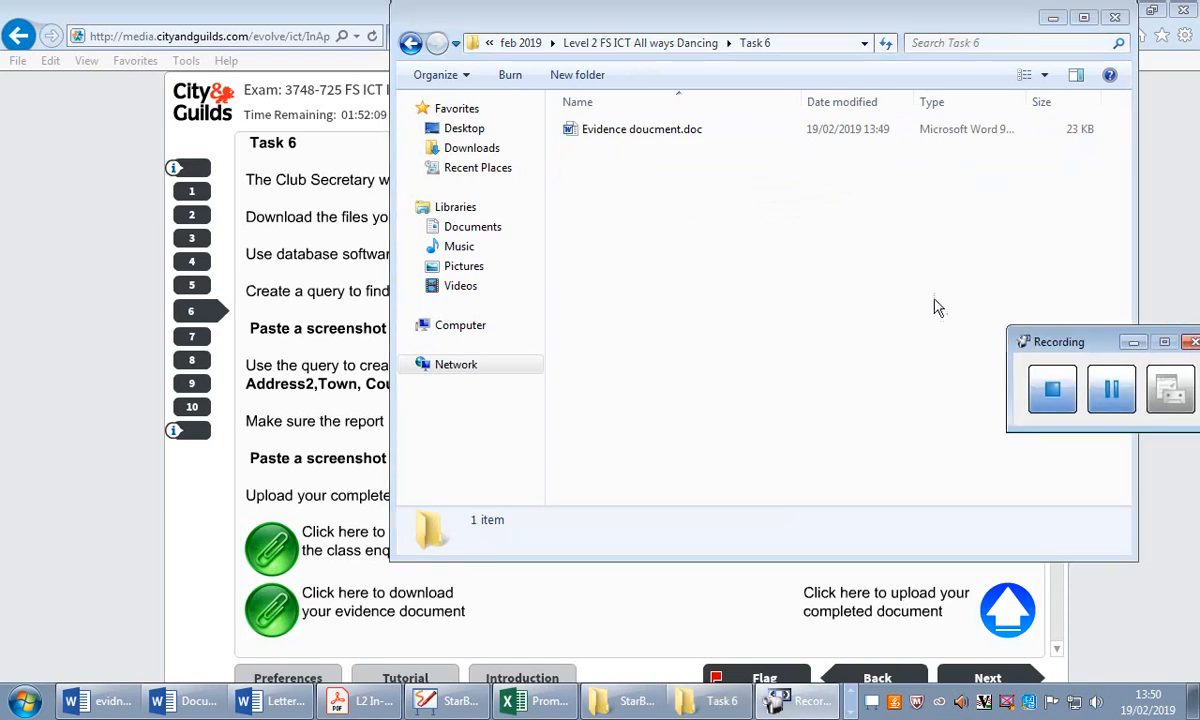
right_click(627, 223)
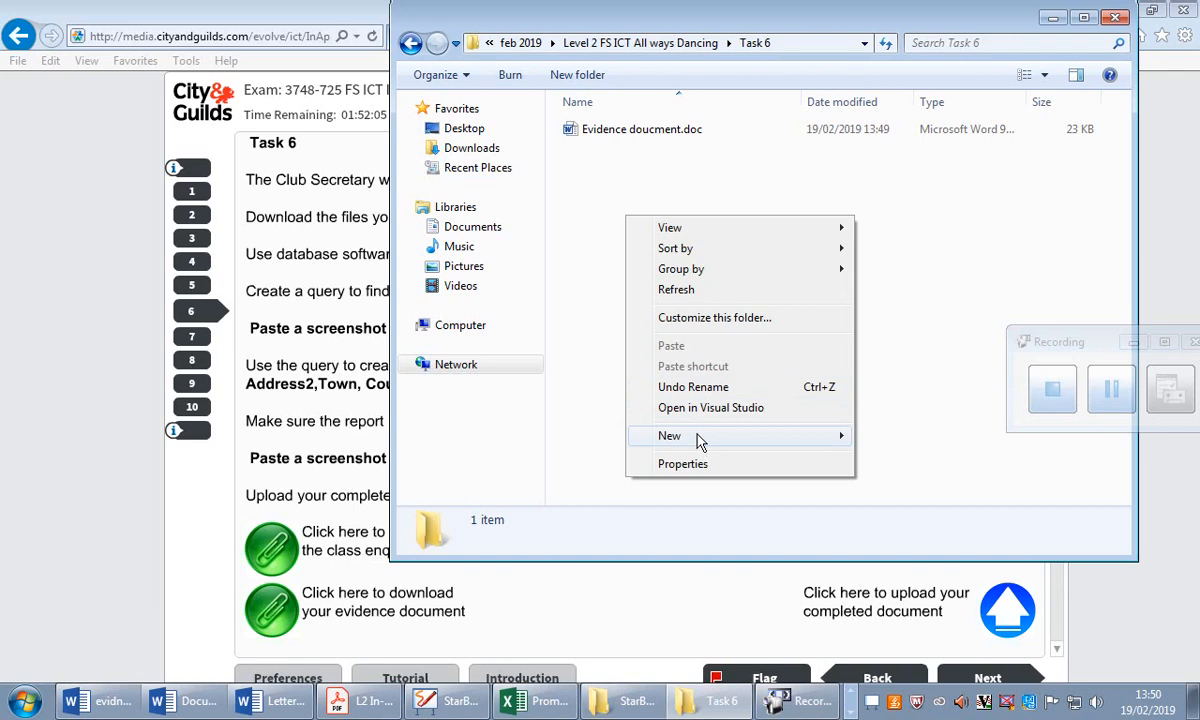
mouse_move(700, 440)
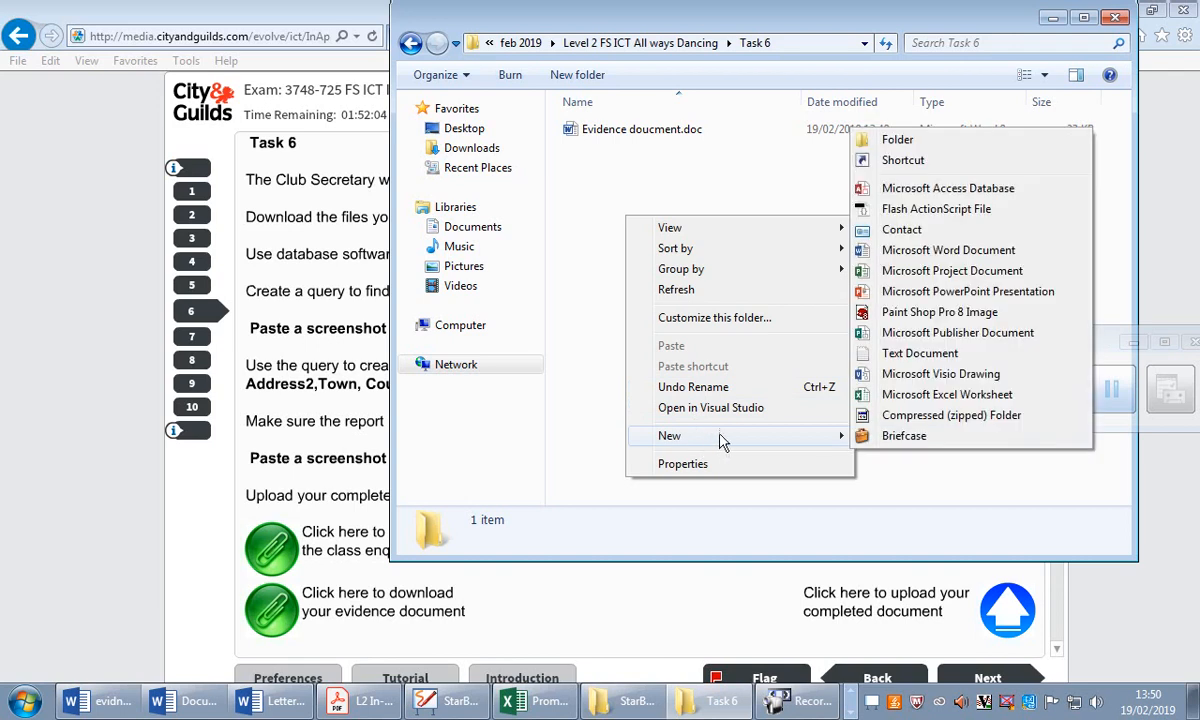
left_click(950, 188)
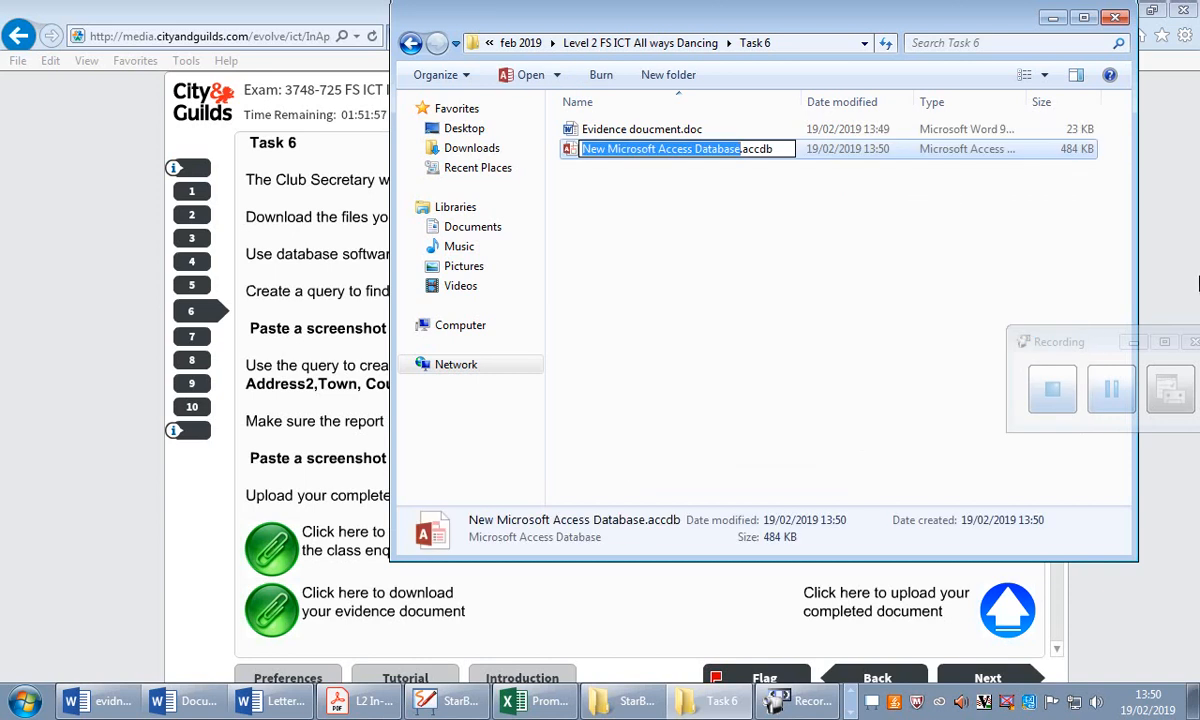
type("Class")
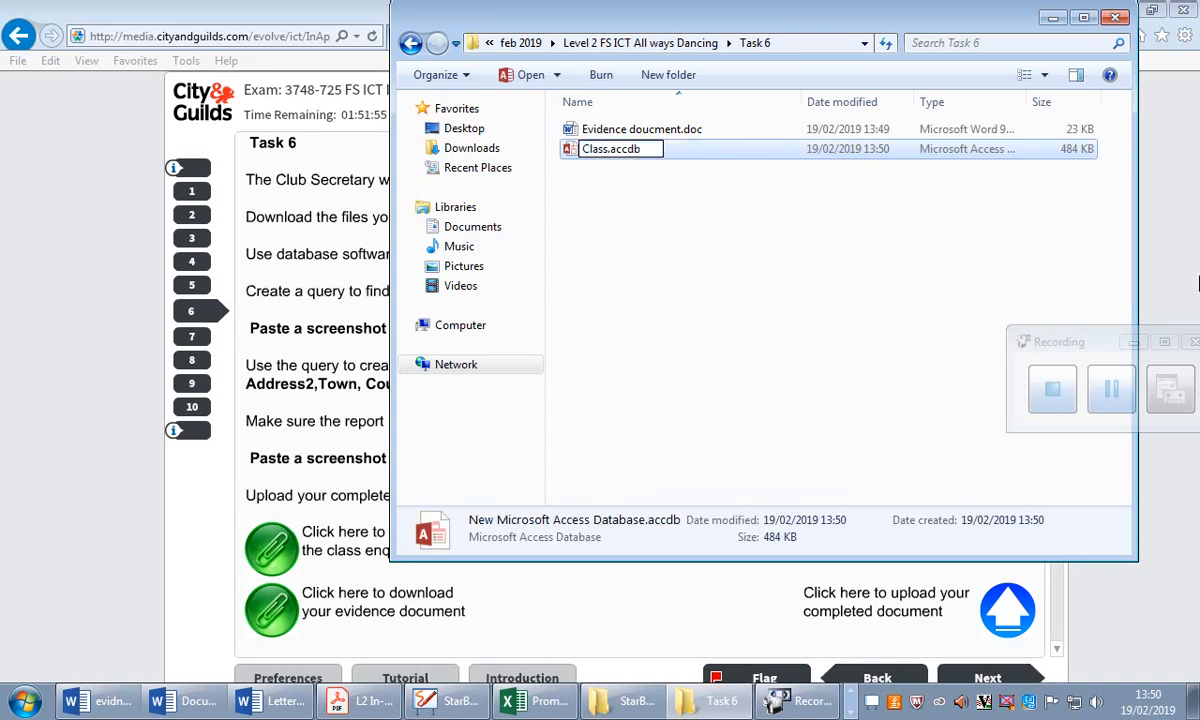
type(" Enqy")
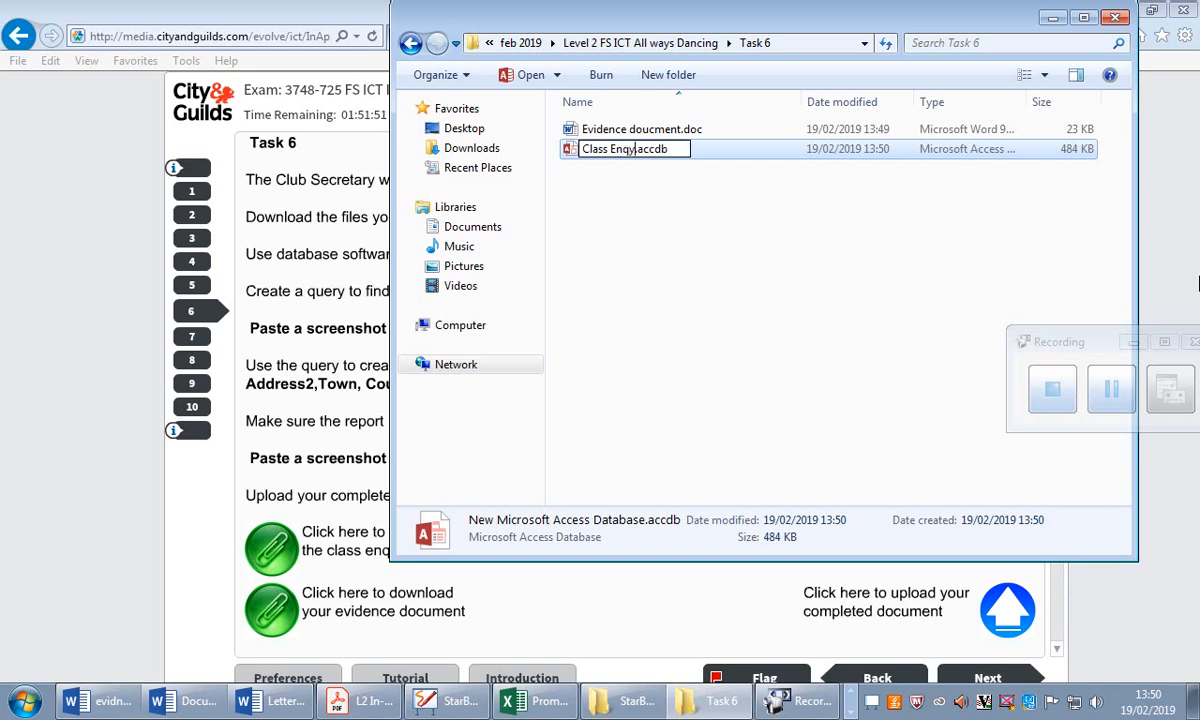
key("BackSpace")
type("uiry List")
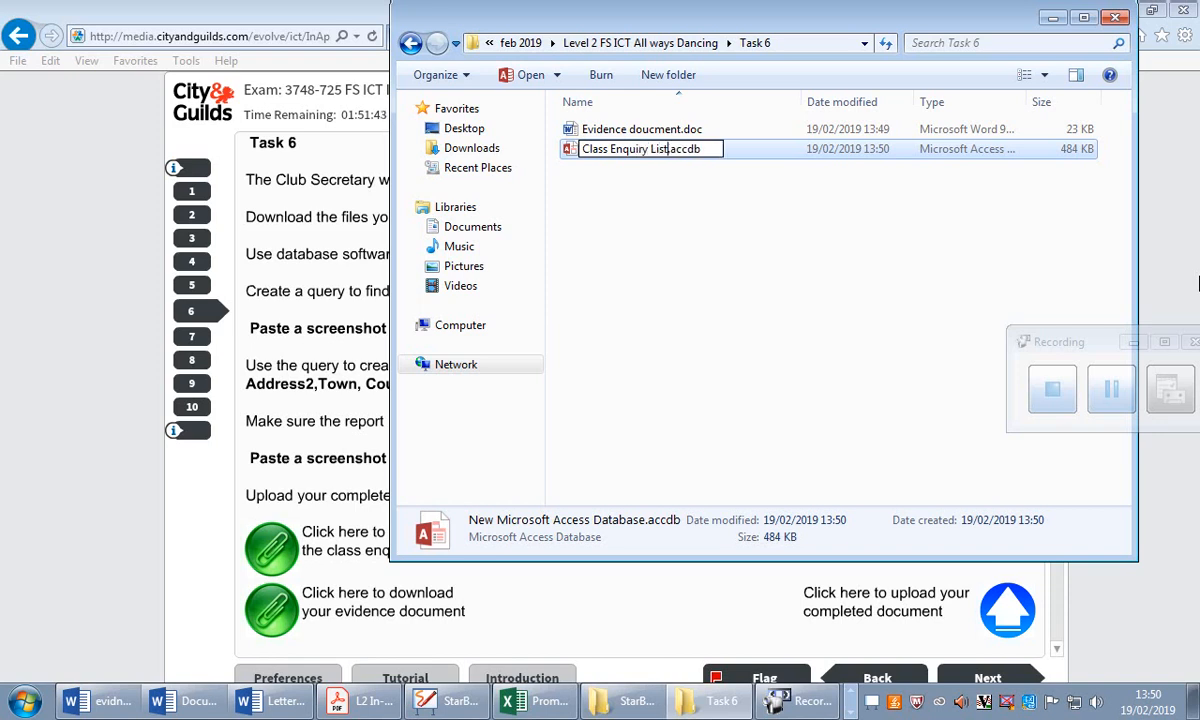
key("Return")
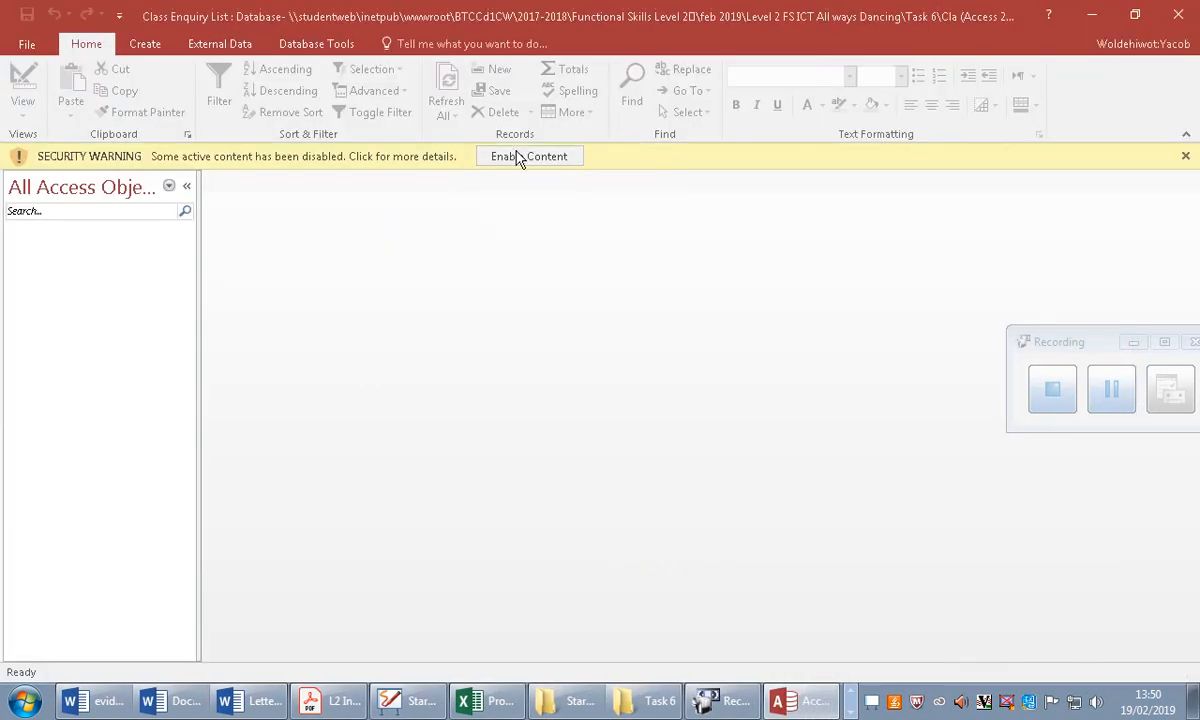
Enable the disabled active content in the Class Enquiry List database.
left_click(517, 160)
left_click(678, 404)
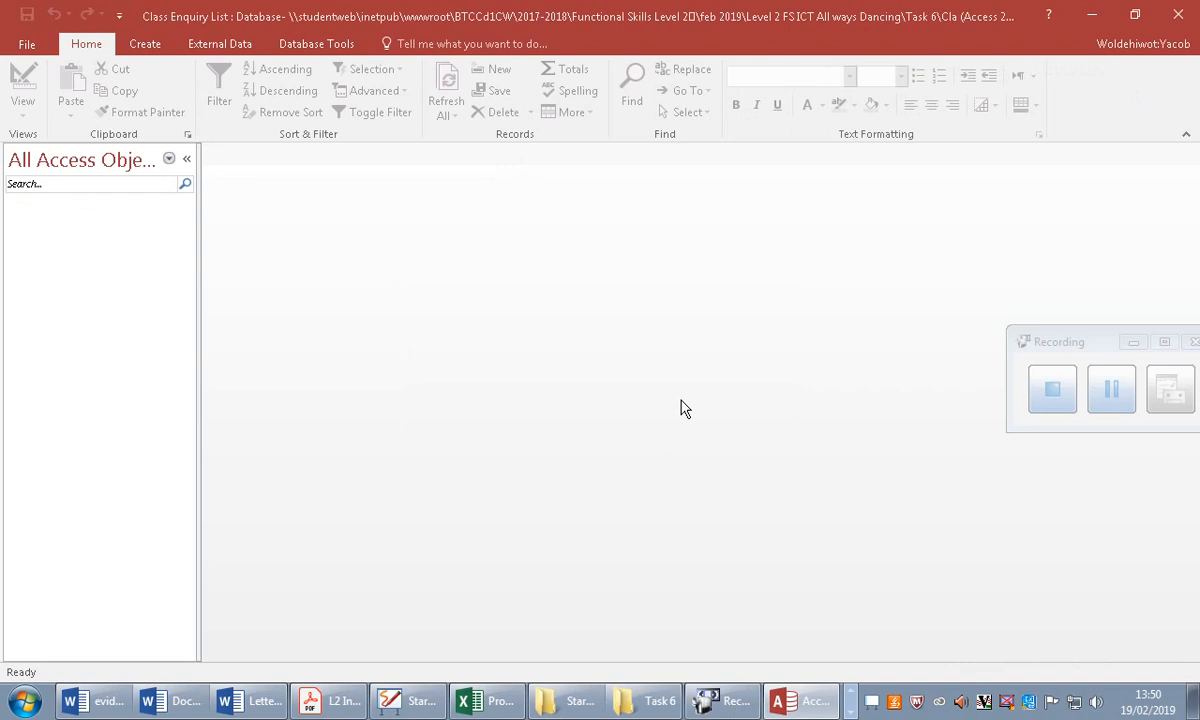
Start a text file import into a new table and browse to the Task 6 folder using its copied path.
left_click(239, 53)
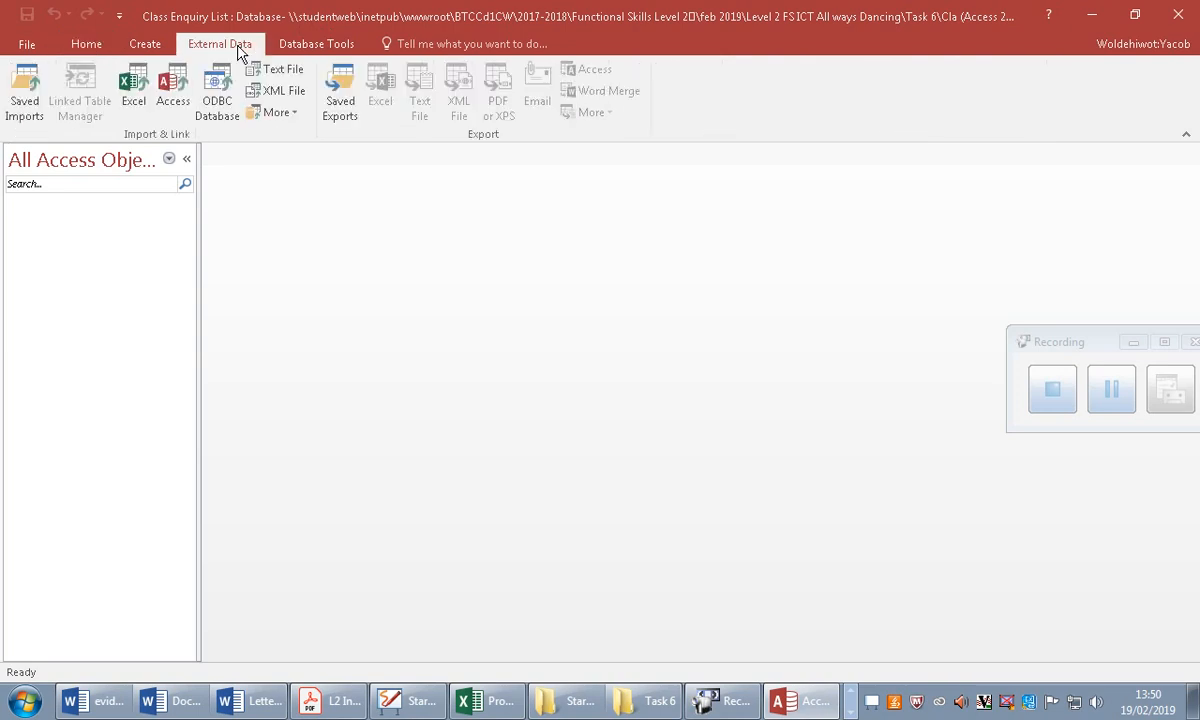
left_click(286, 70)
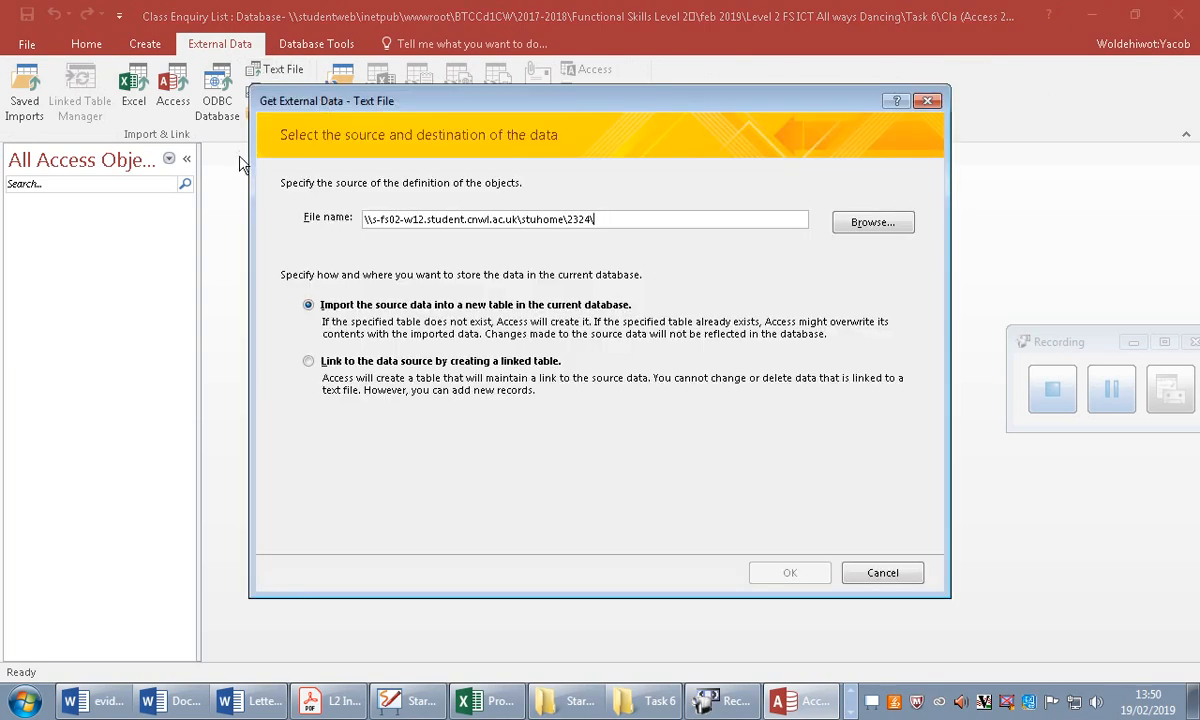
left_click(871, 221)
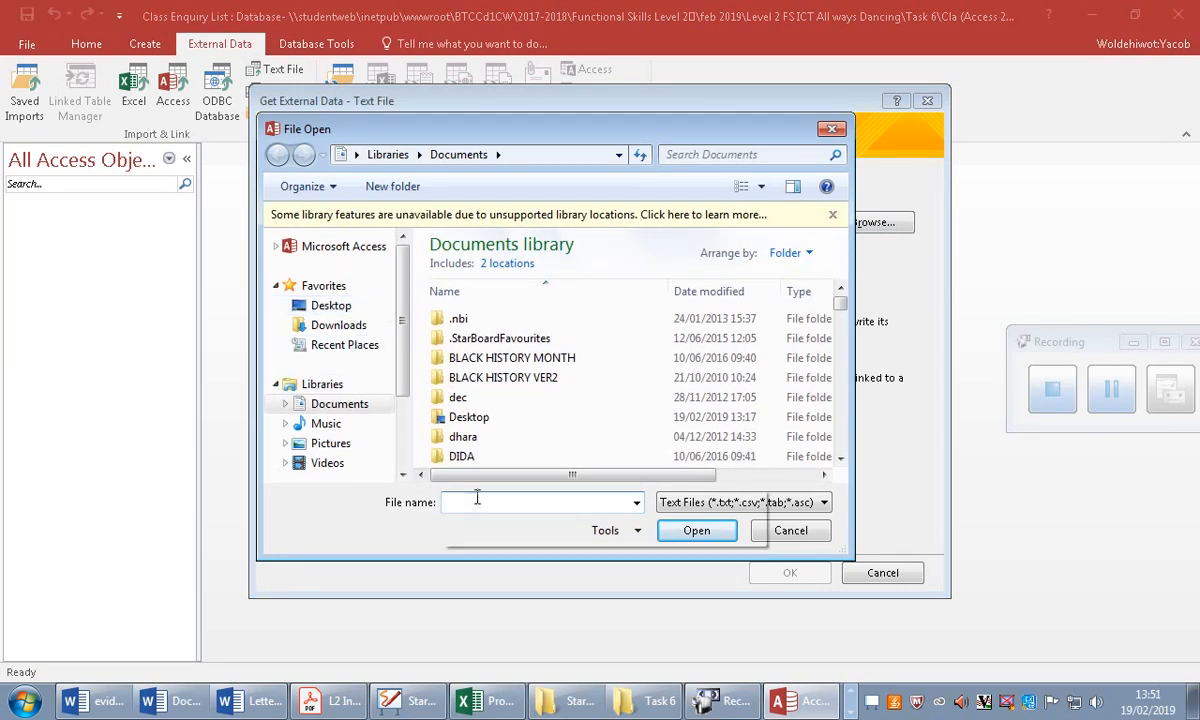
left_click(645, 700)
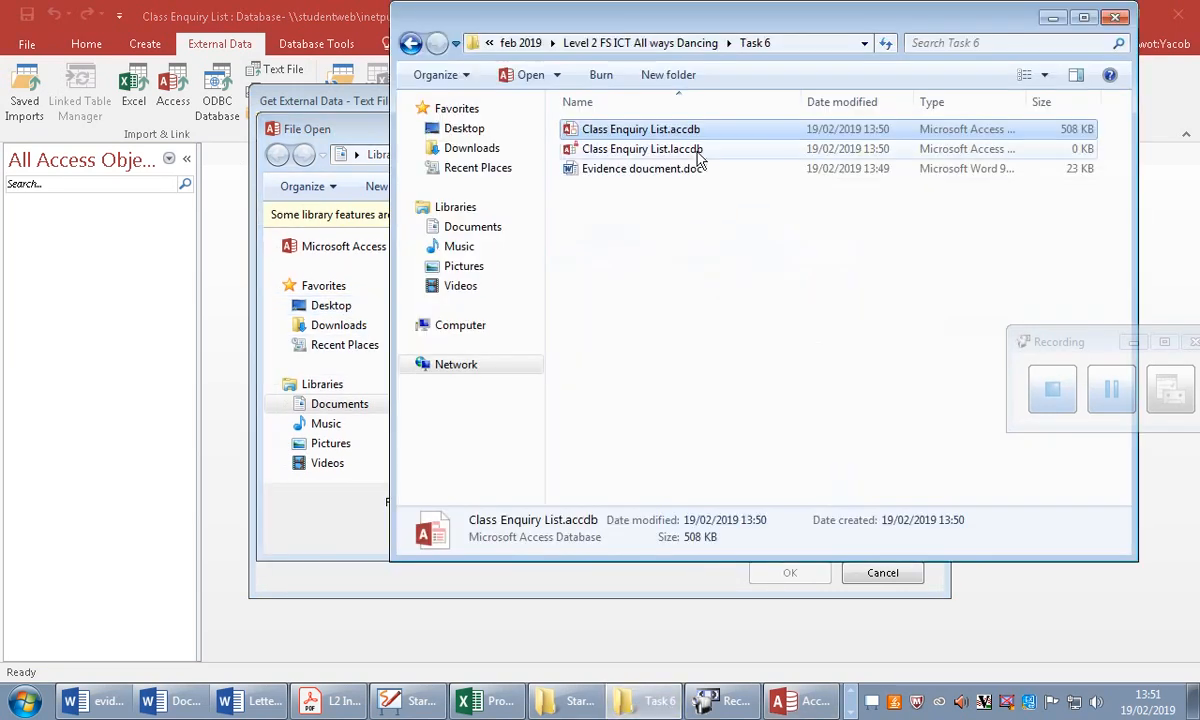
left_click(787, 43)
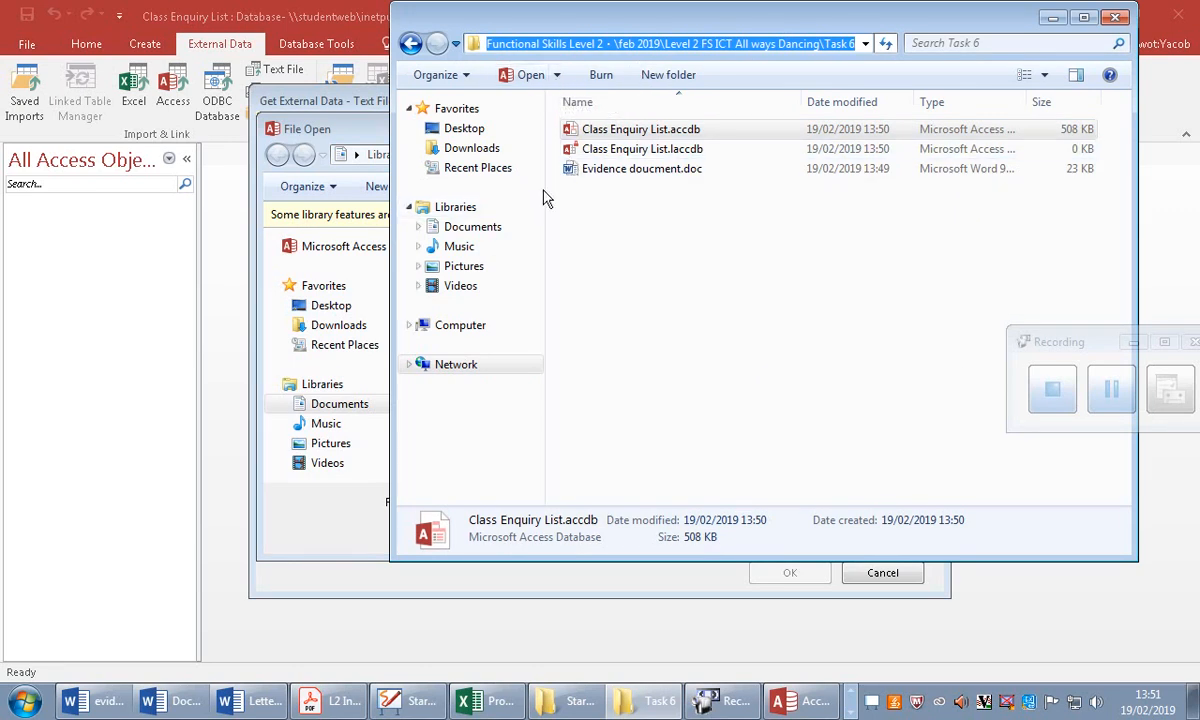
key("alt+Tab")
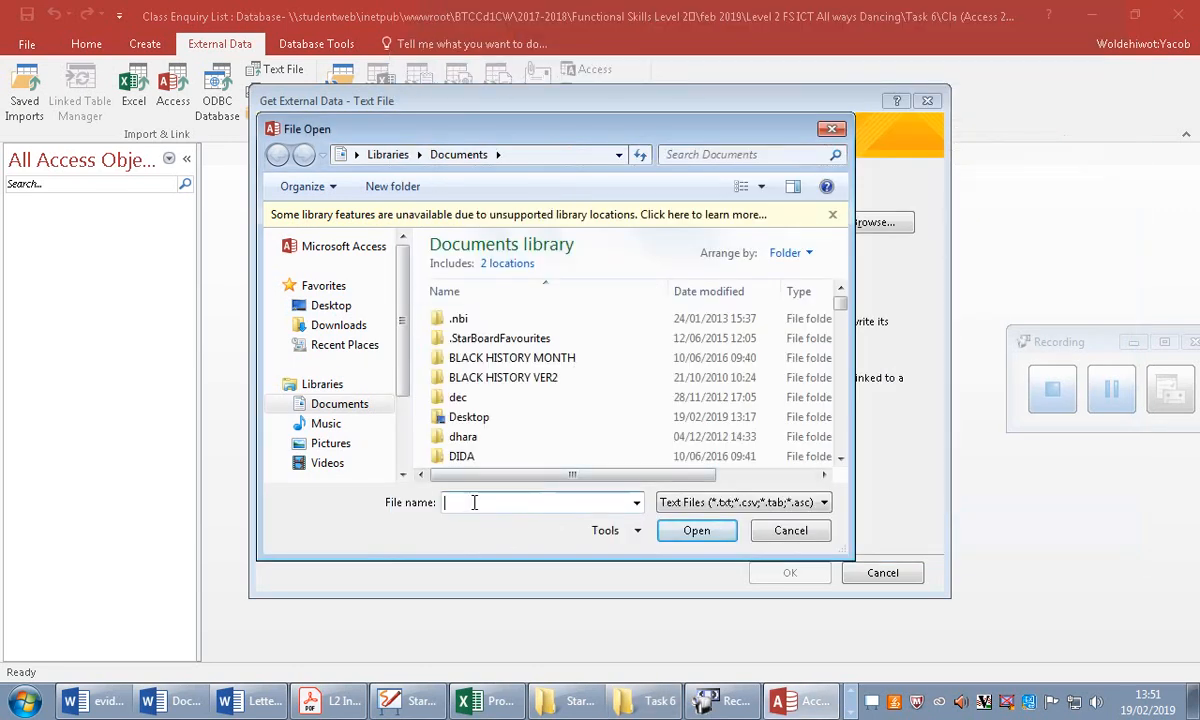
key("ctrl+v")
key("Return")
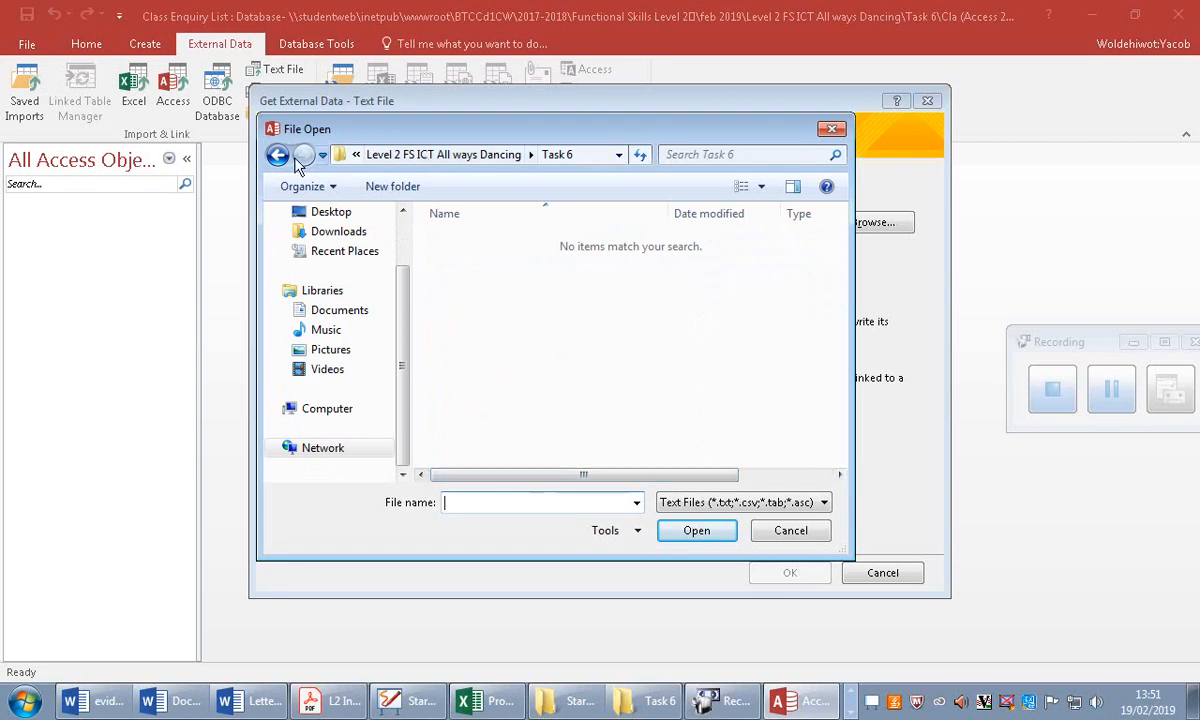
Try to import Class Enquiry List.txt from the Level 2 FS ICT All ways Dancing folder into a new table.
left_click(278, 155)
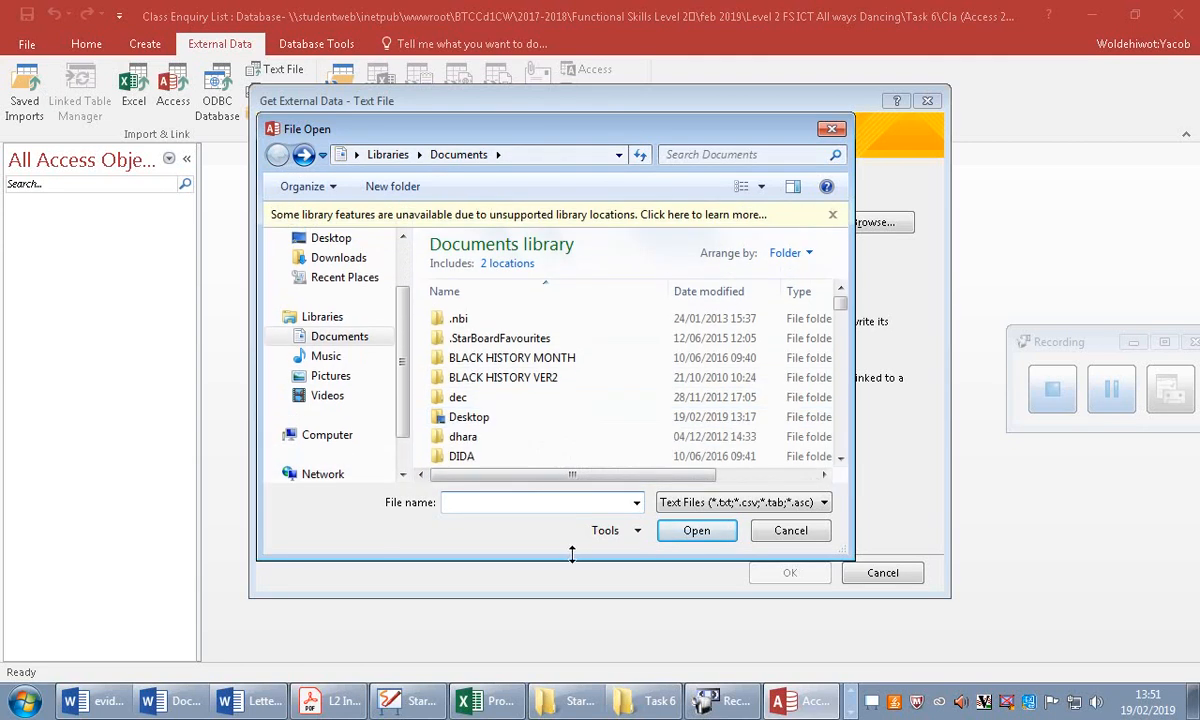
type("\\\\studentweb\\inetpub\\wwwroot\\BTCCd1CW\\2017-2018\\Functional Skills Level 2\\feb 2019\\Level 2 FS ICT All ways Dancing\\Task 6")
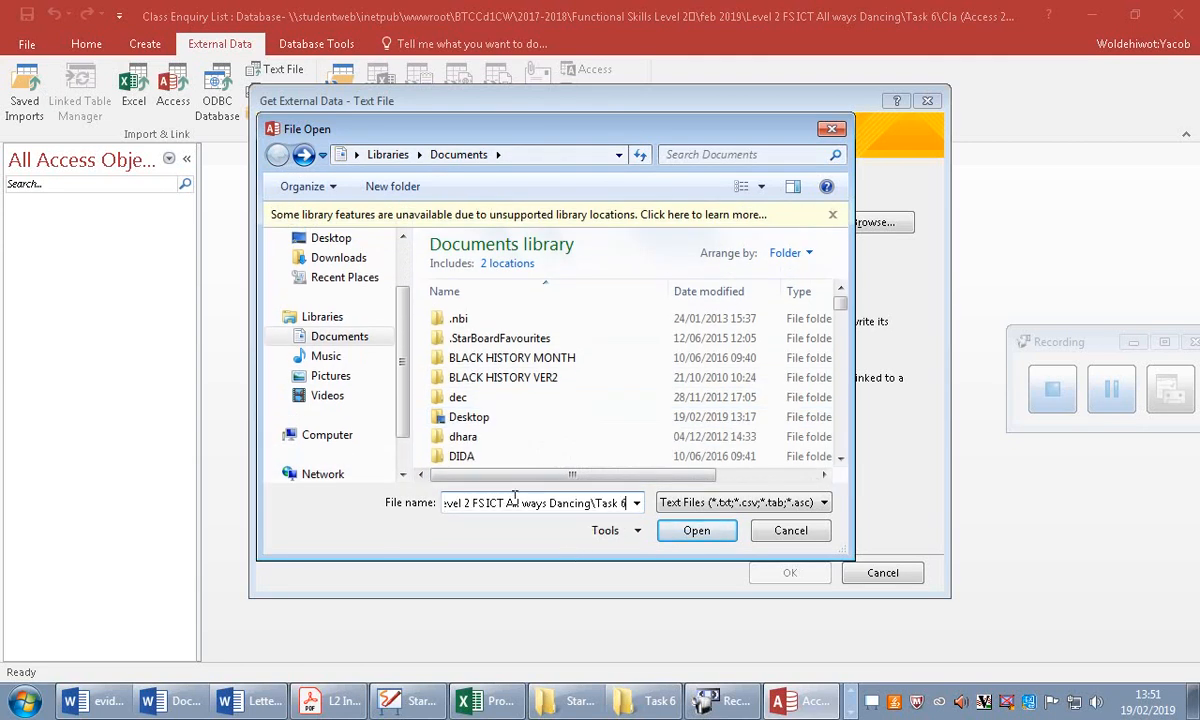
key("Return")
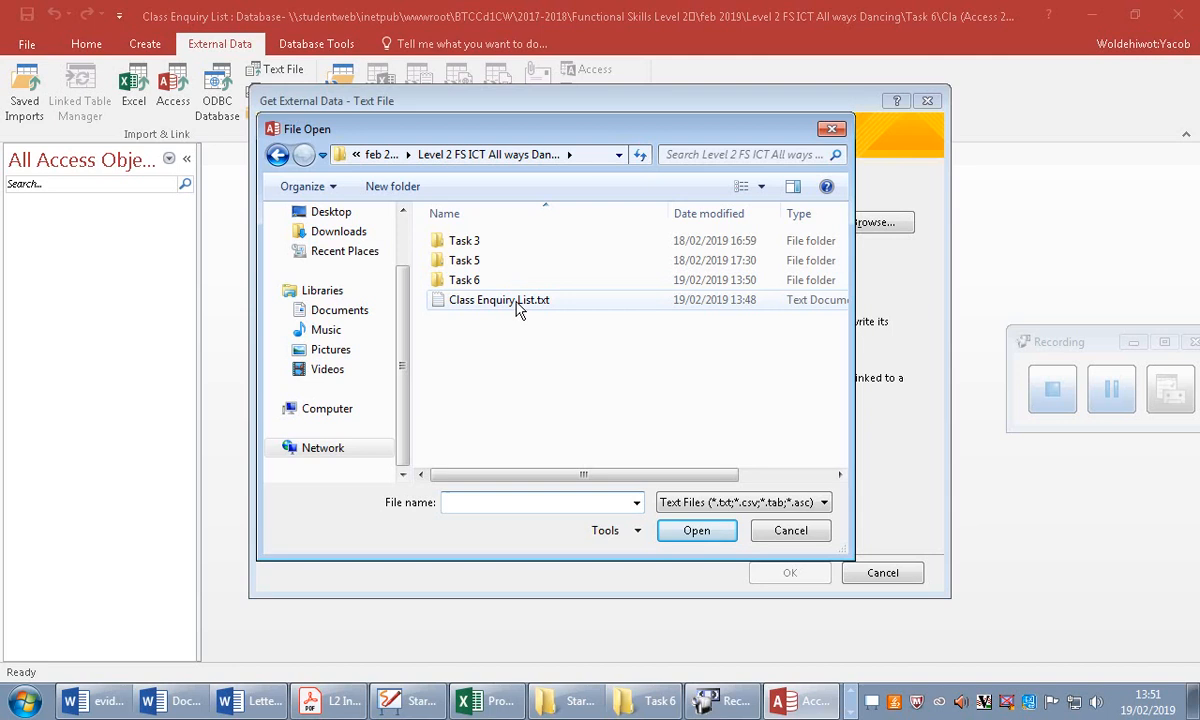
left_click(522, 303)
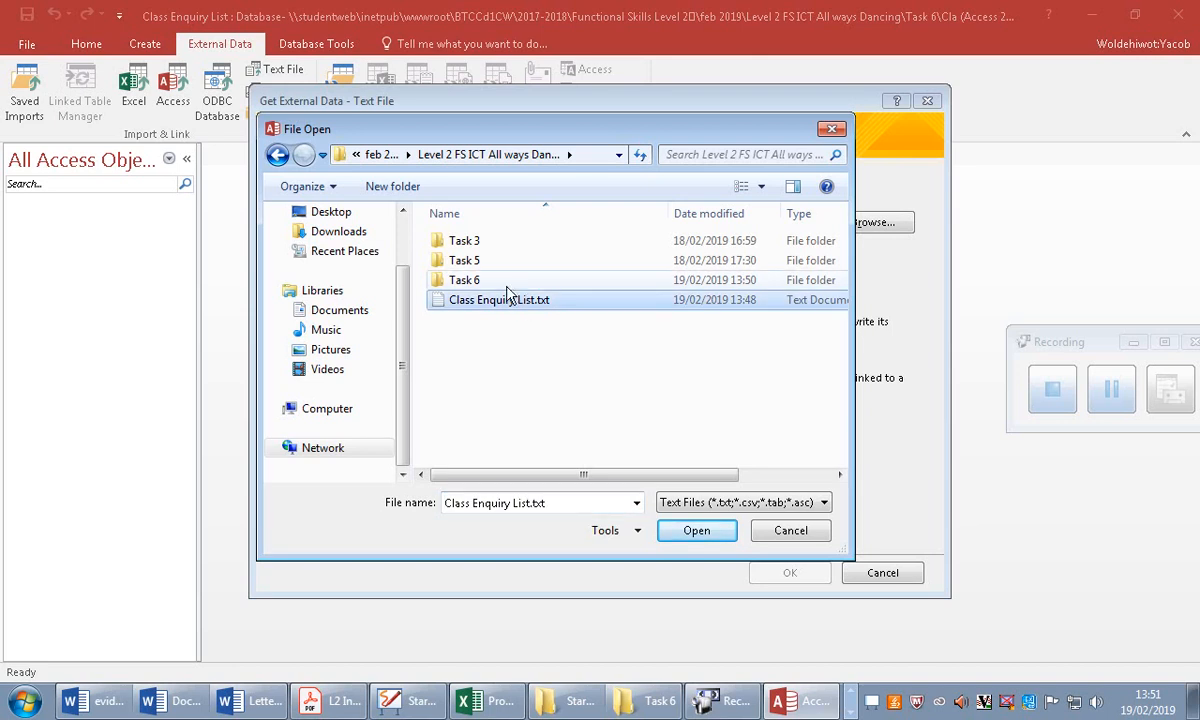
left_click(699, 533)
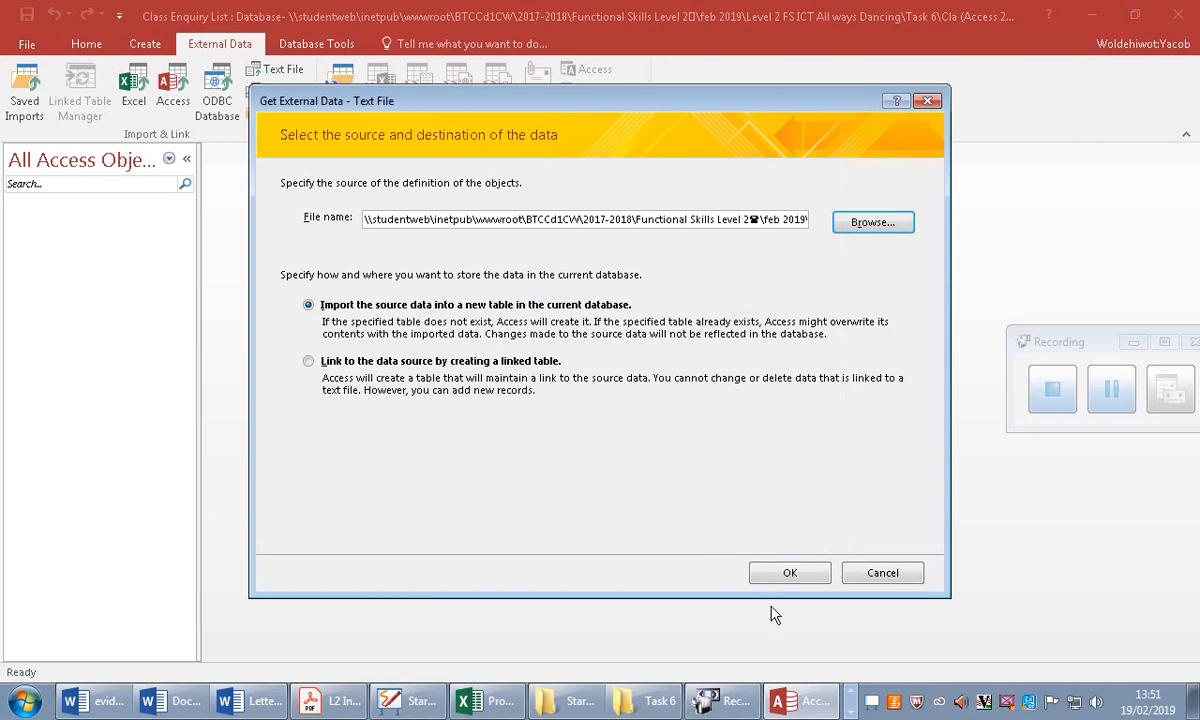
left_click(795, 573)
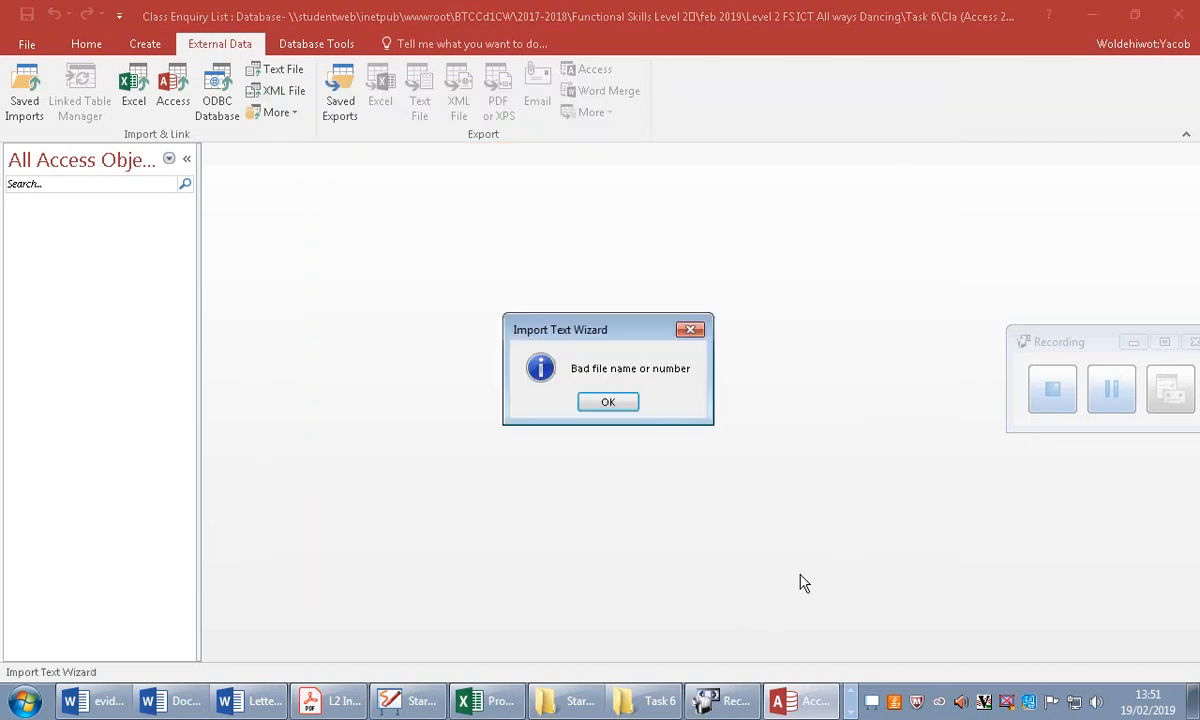
left_click(609, 402)
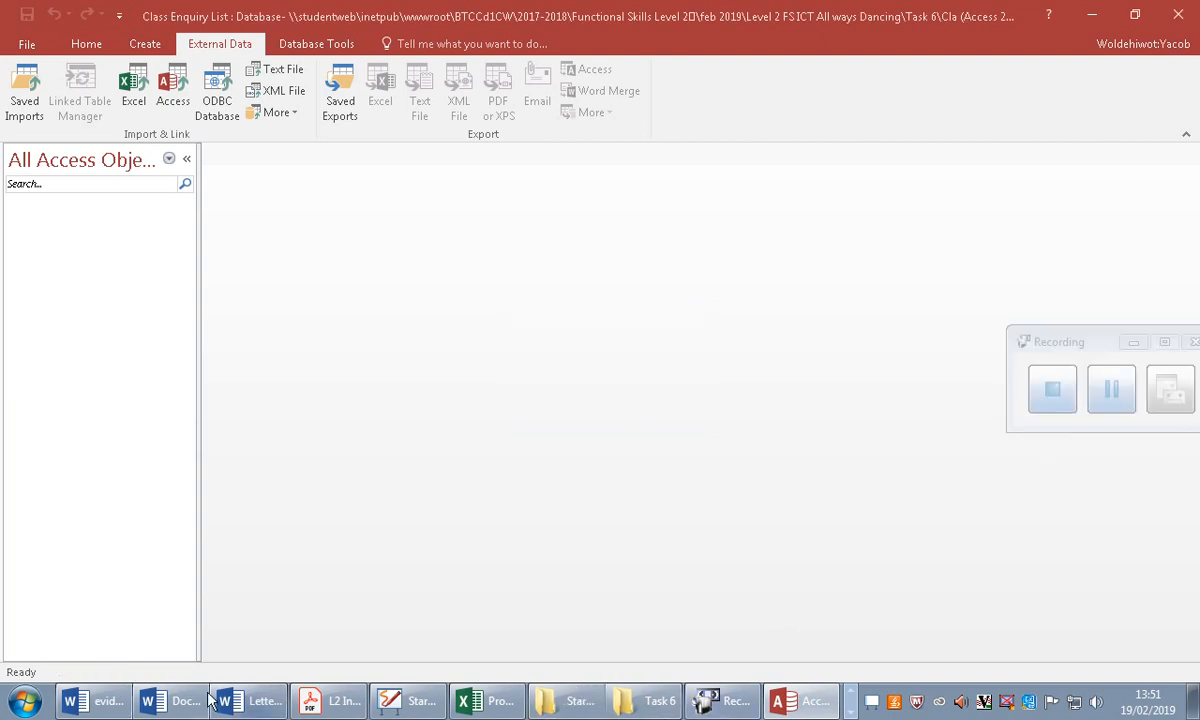
Switch to the exam page in Internet Explorer, download the class enquiry list and start saving its page.
left_click(852, 691)
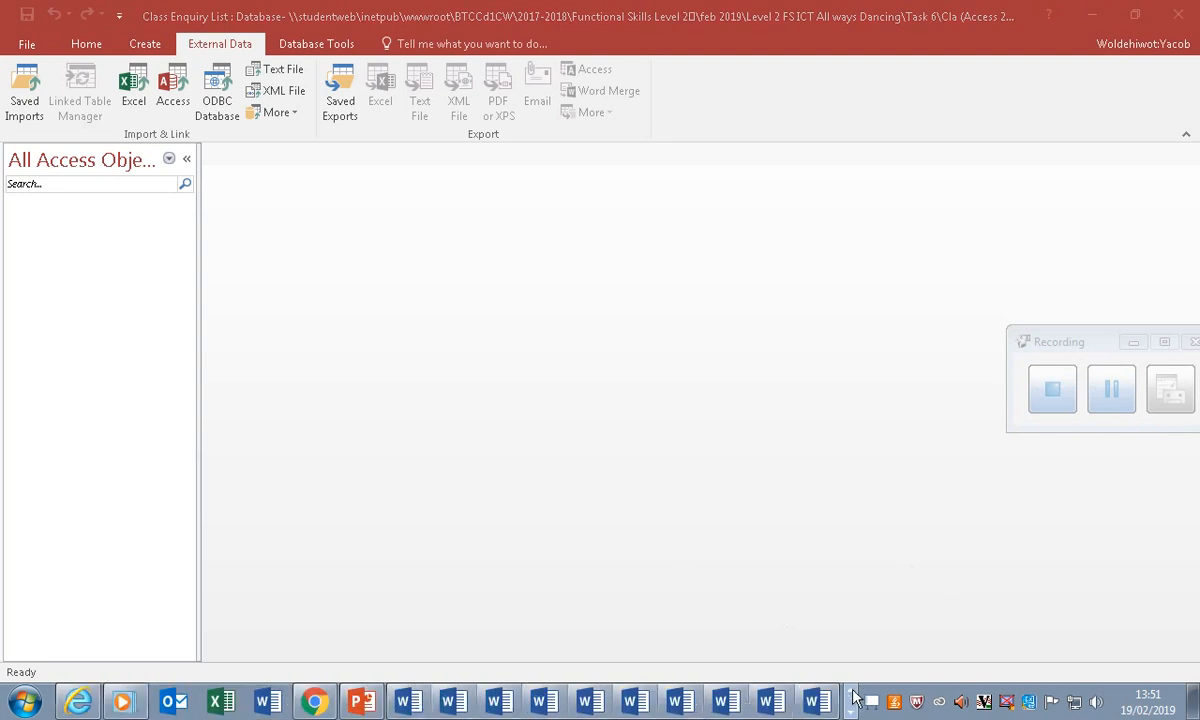
left_click(78, 701)
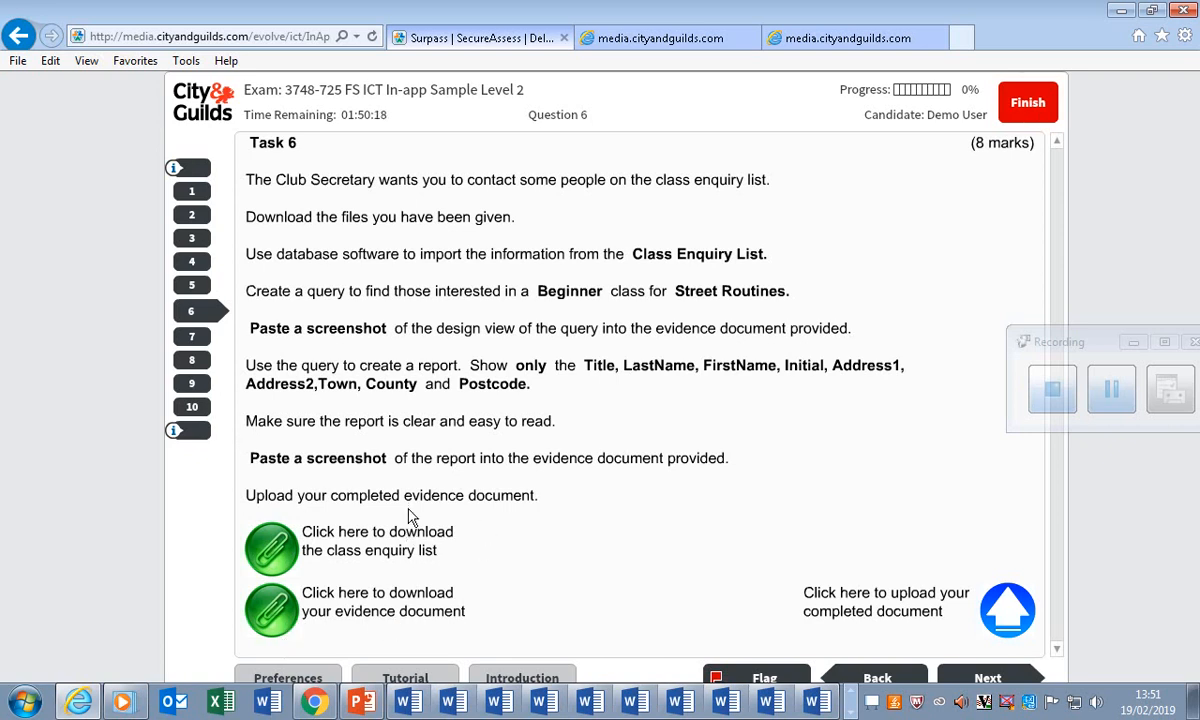
left_click(285, 556)
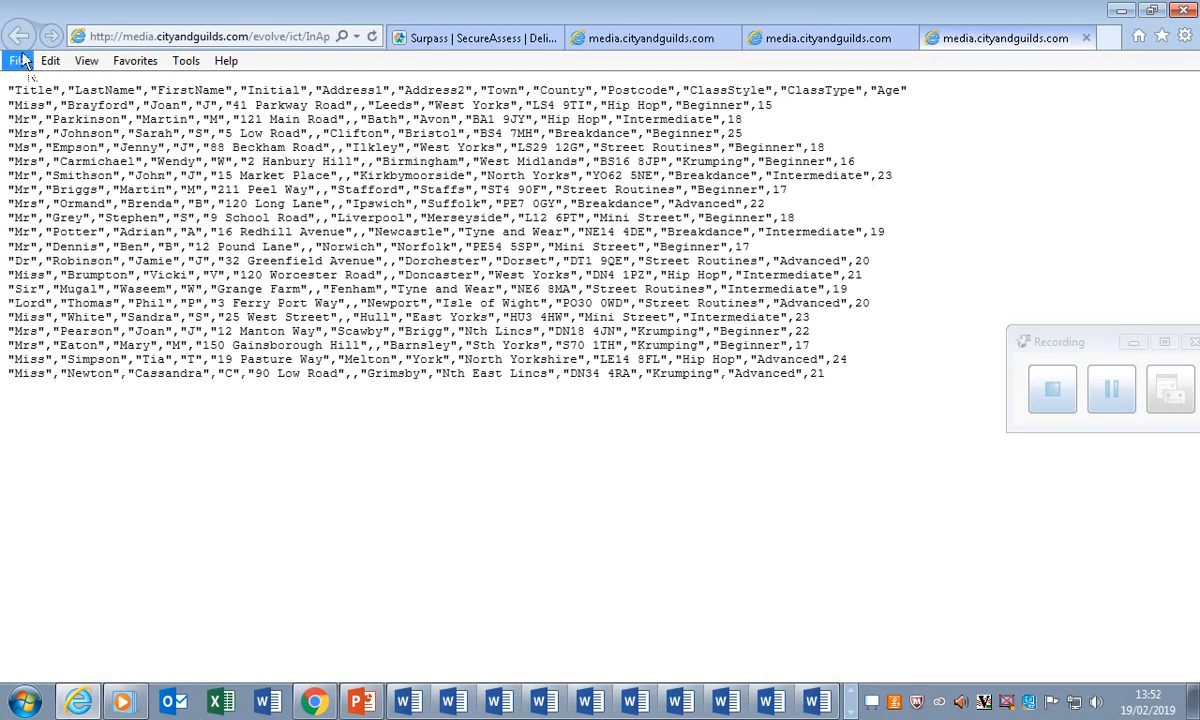
left_click(18, 60)
left_click(72, 227)
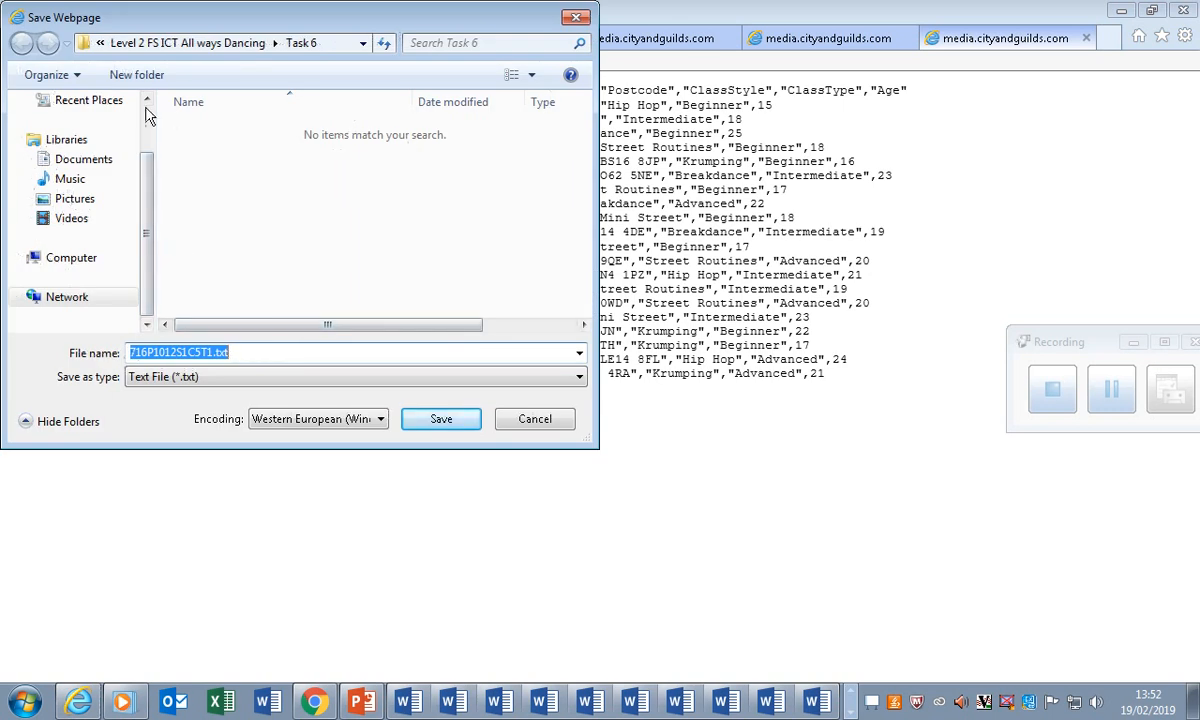
Save the class enquiry list as a text file named class enquiry list in the Downloads folder.
left_click(96, 164)
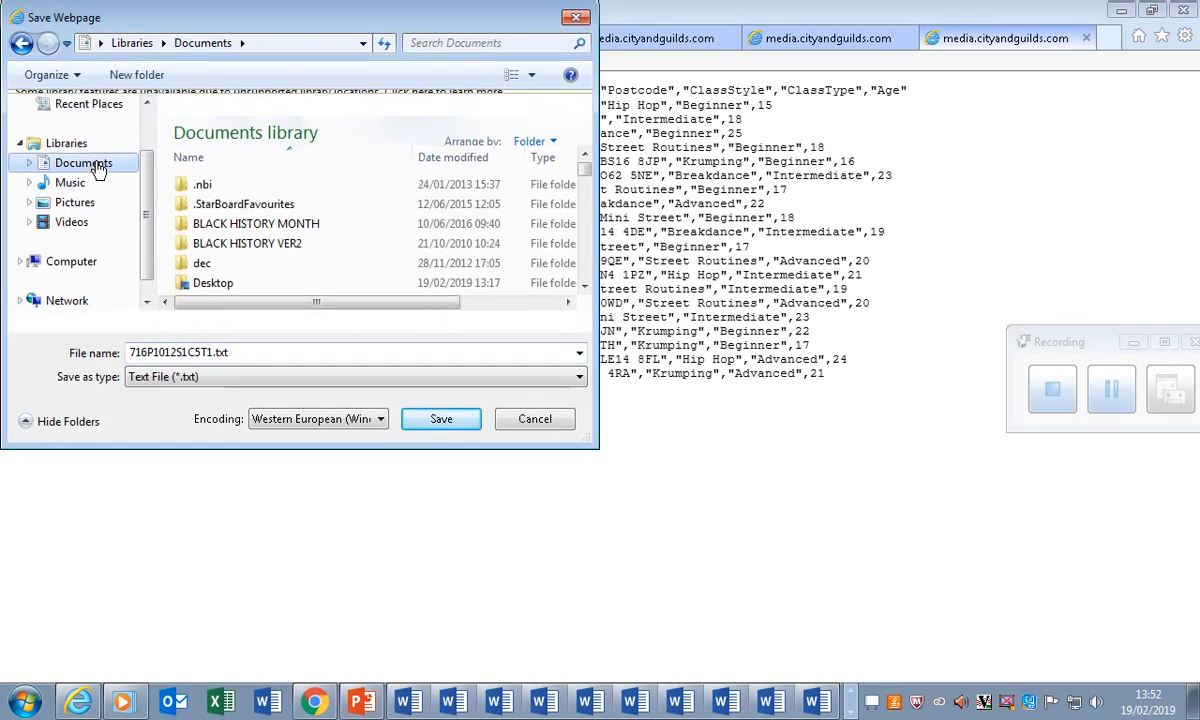
left_click(147, 321)
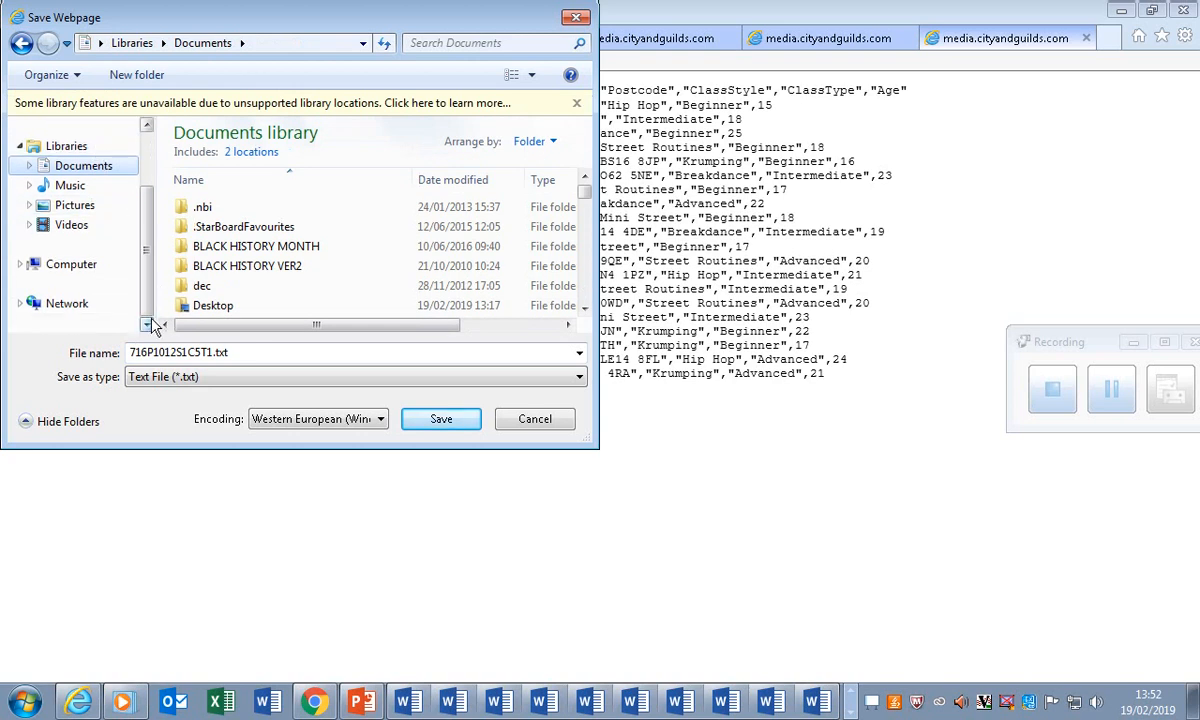
left_click_drag(150, 282, 150, 225)
left_click(83, 148)
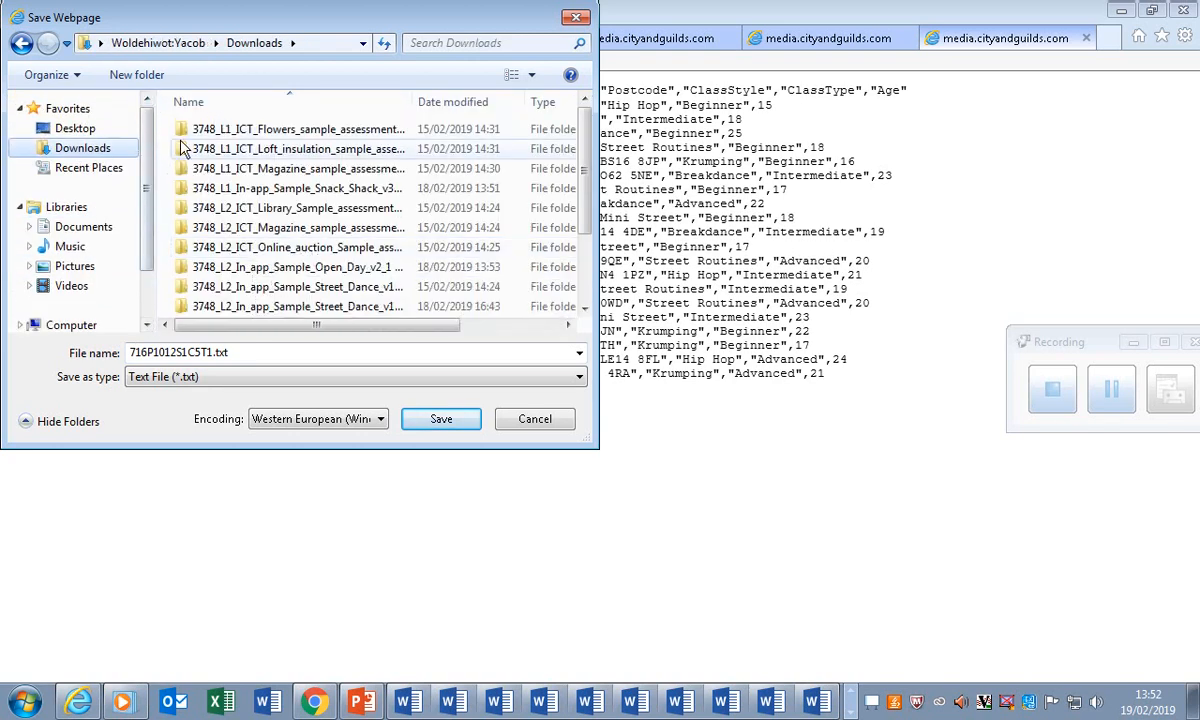
left_click(258, 352)
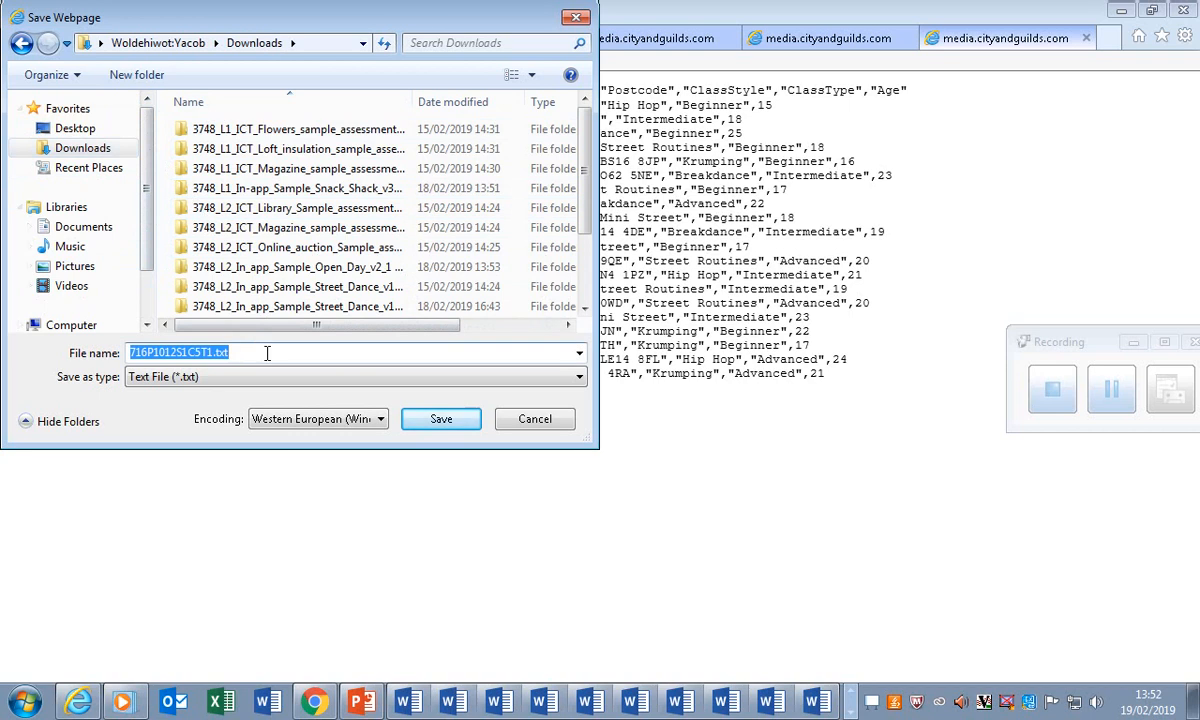
type("class enquiry list")
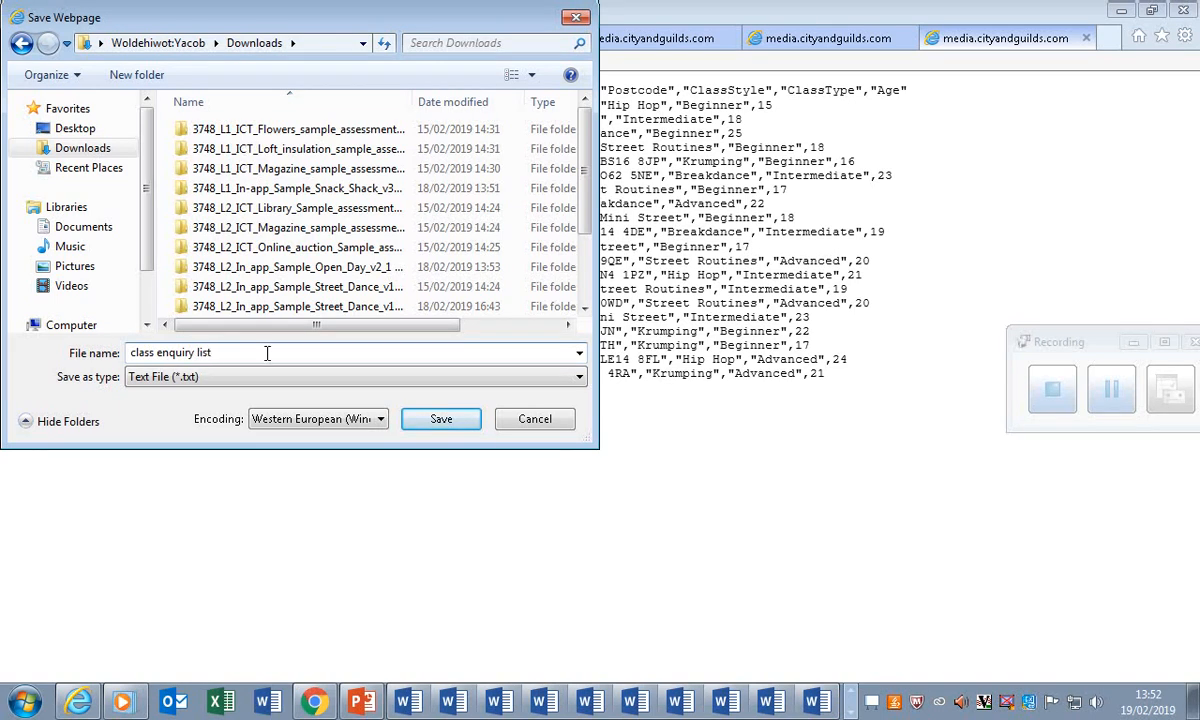
key("Return")
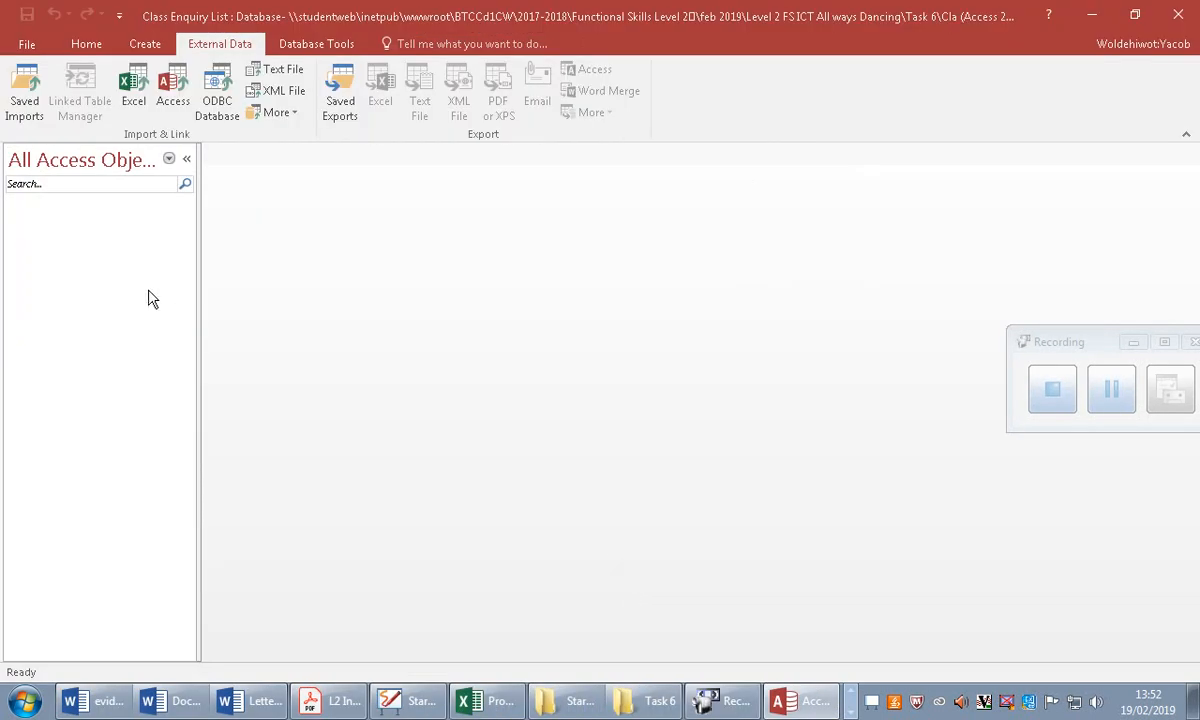
Start a text file import into a new table using class enquiry list.txt from the Downloads folder.
left_click(292, 68)
left_click(873, 222)
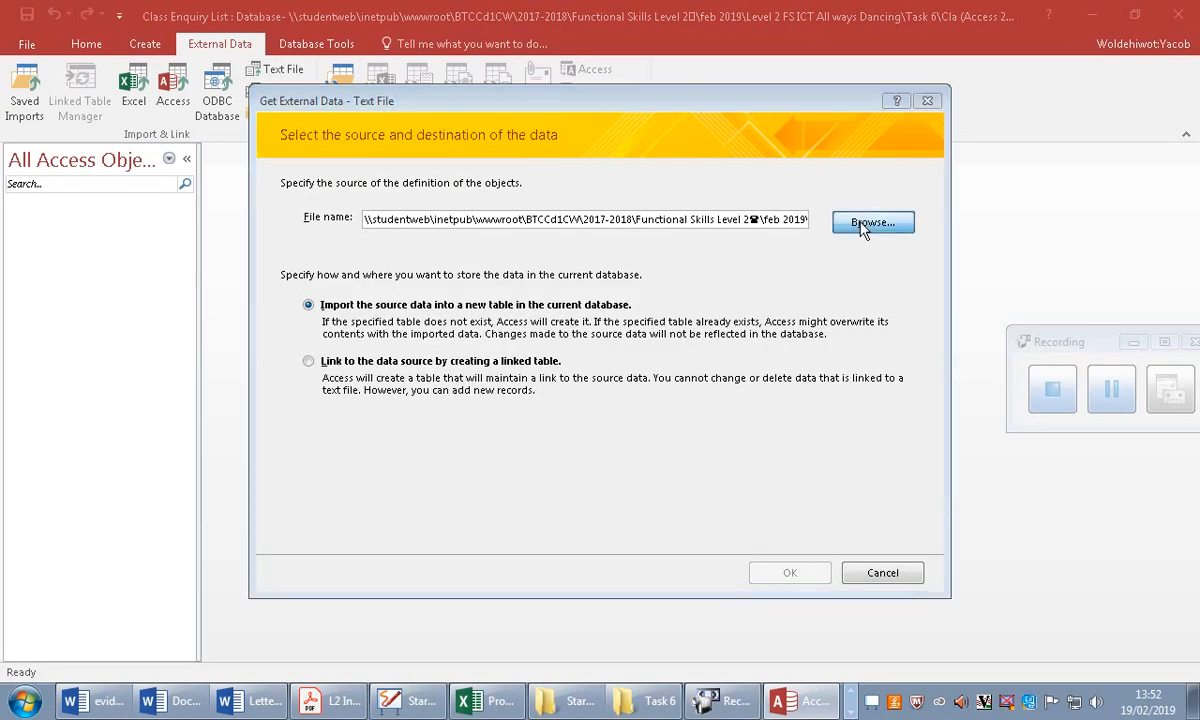
left_click(330, 299)
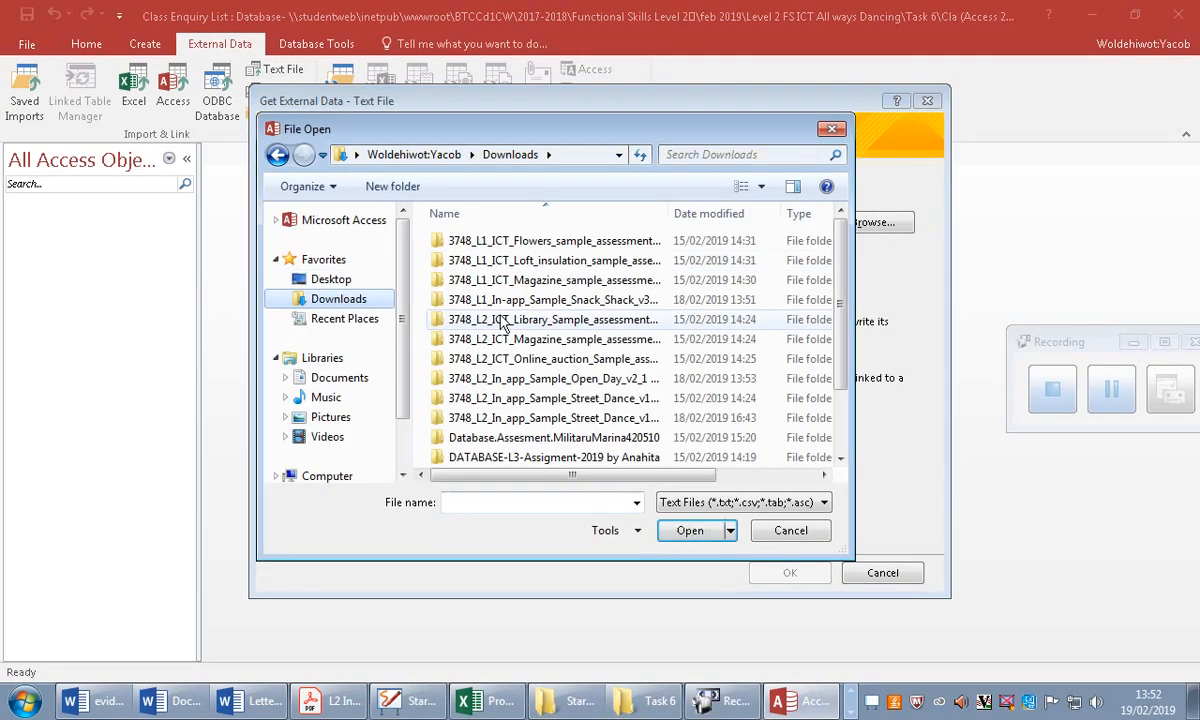
left_click(743, 213)
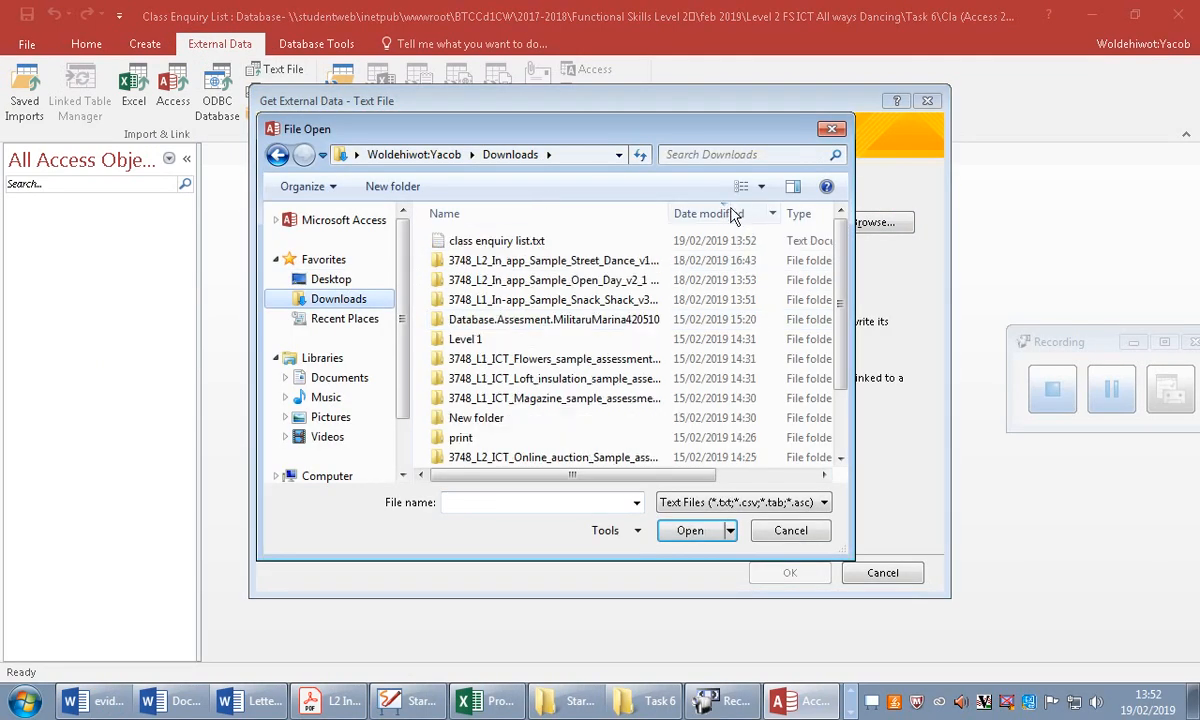
double_click(524, 241)
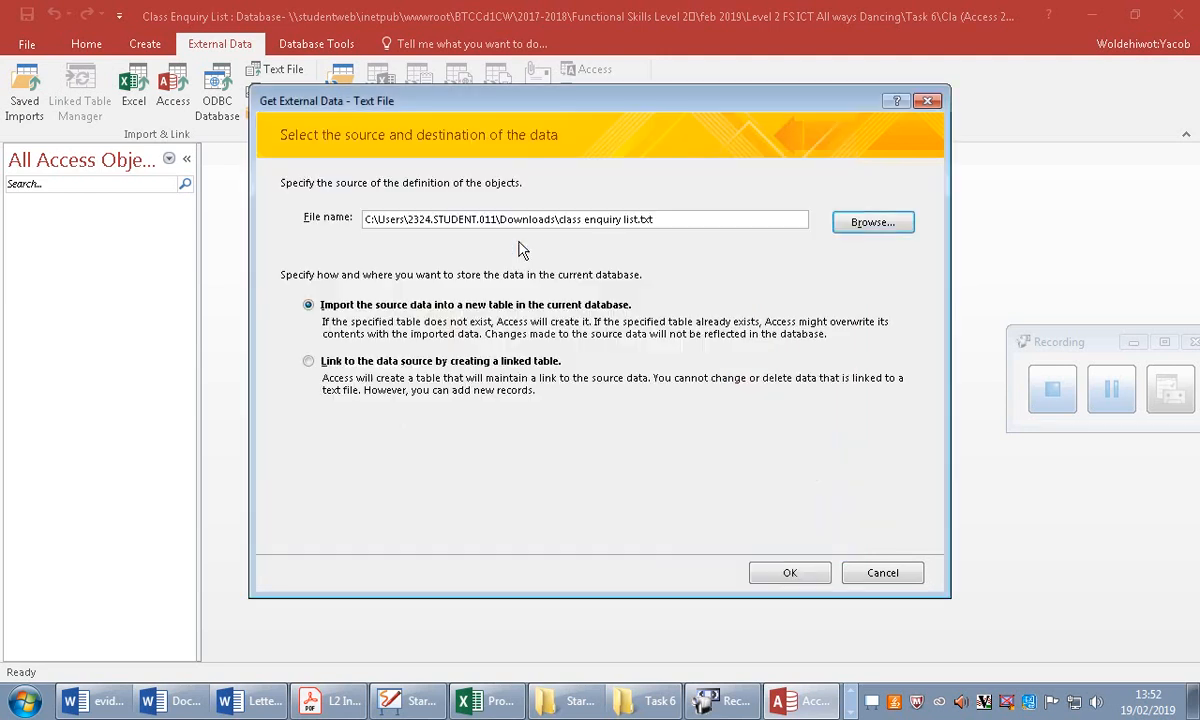
left_click(774, 575)
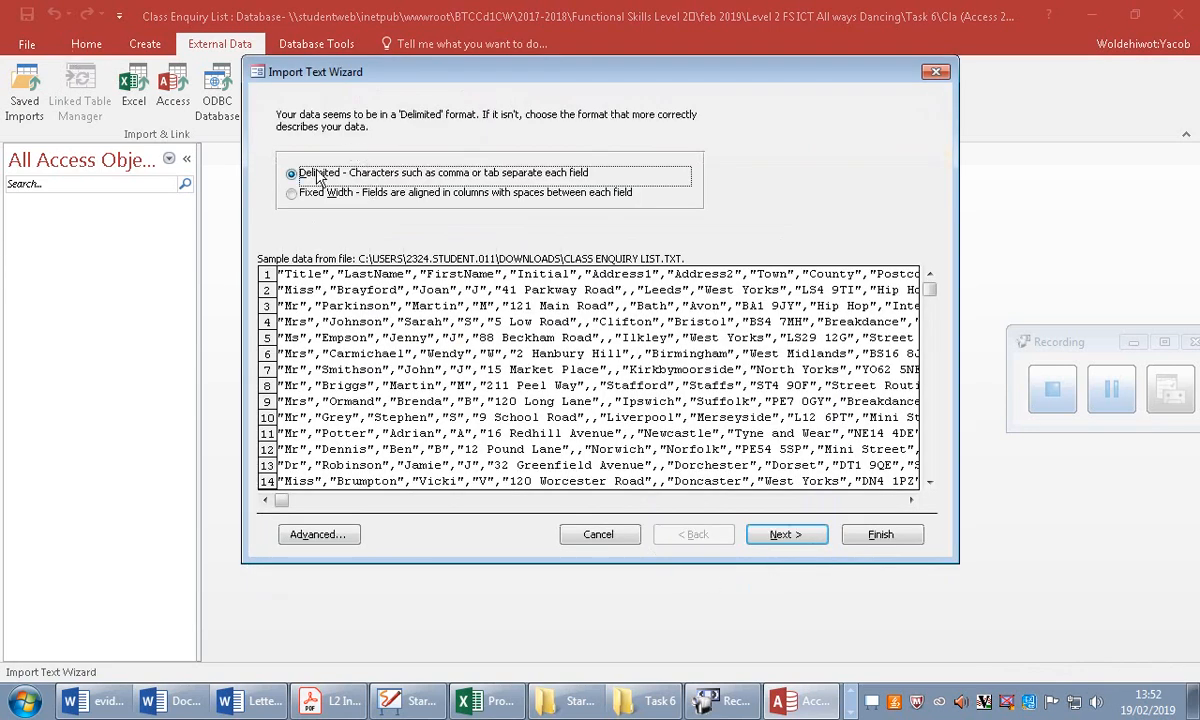
Import the comma-delimited data with field names in the first row and no primary key into the table Class enquiry list.
left_click(768, 538)
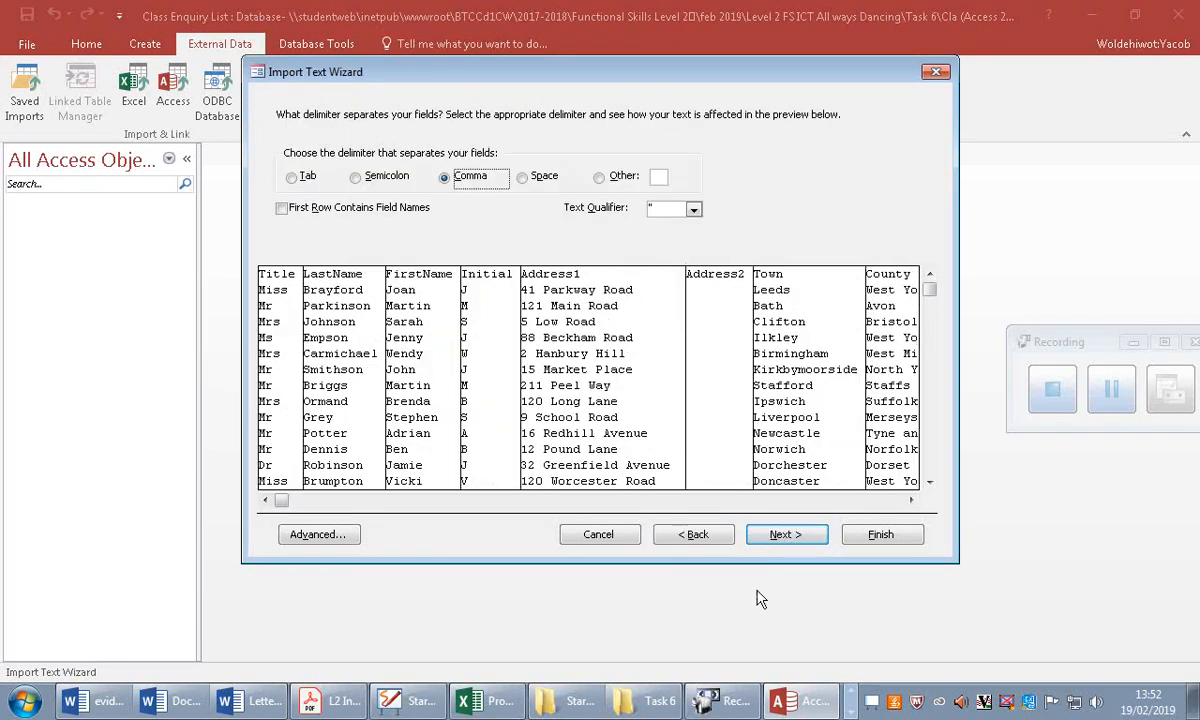
left_click(281, 208)
left_click(785, 534)
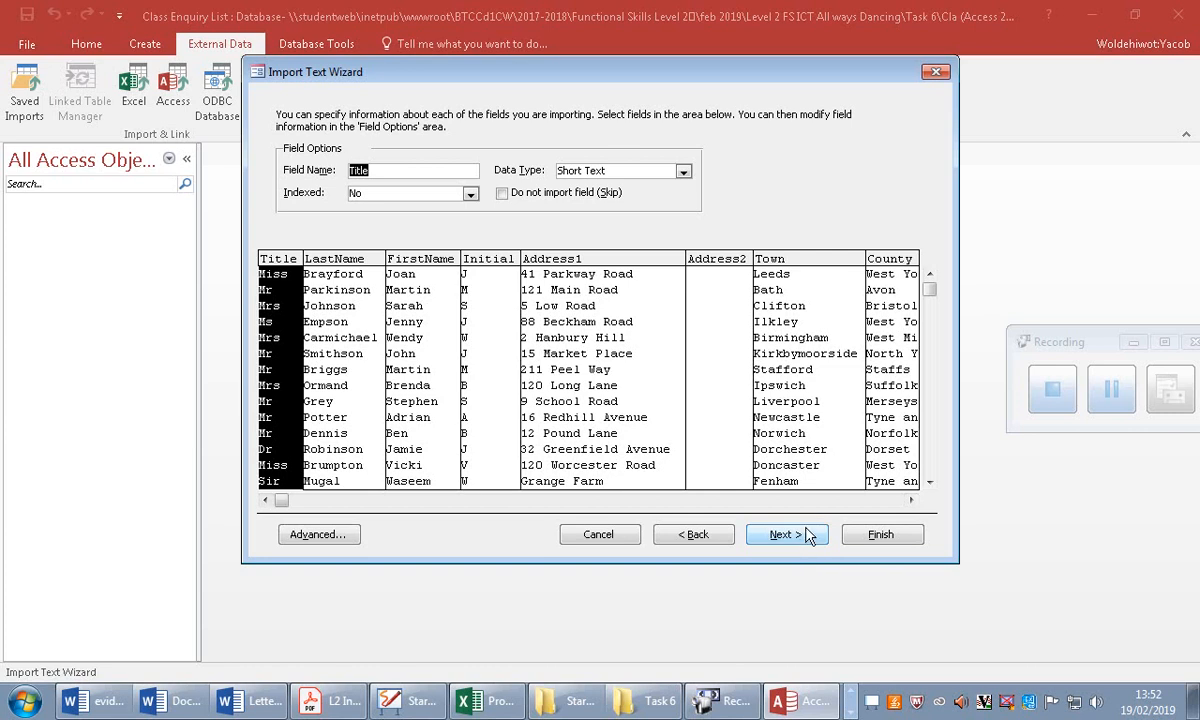
left_click(813, 542)
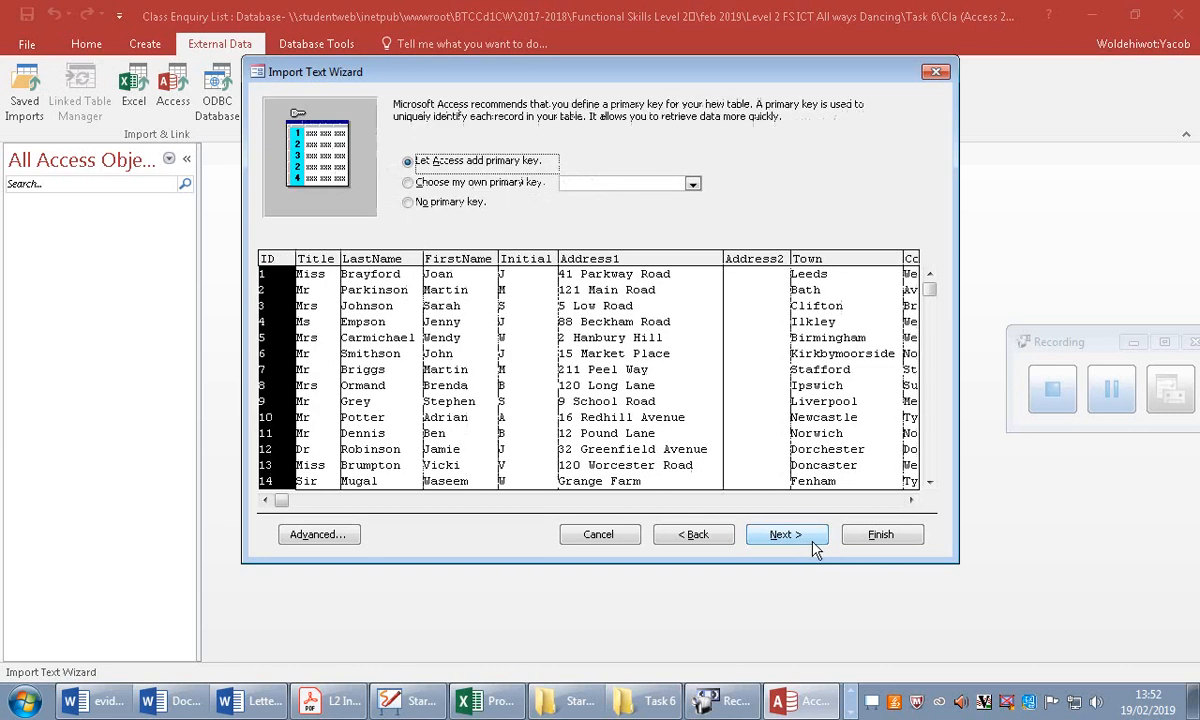
left_click(462, 206)
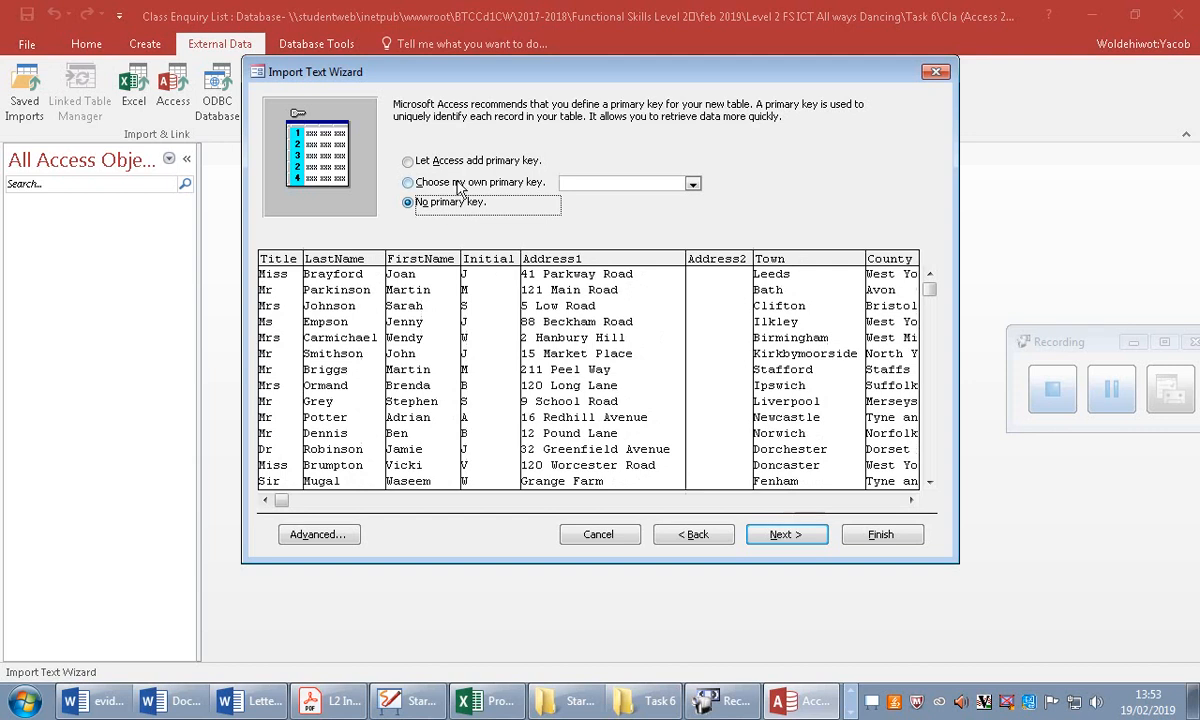
left_click(790, 540)
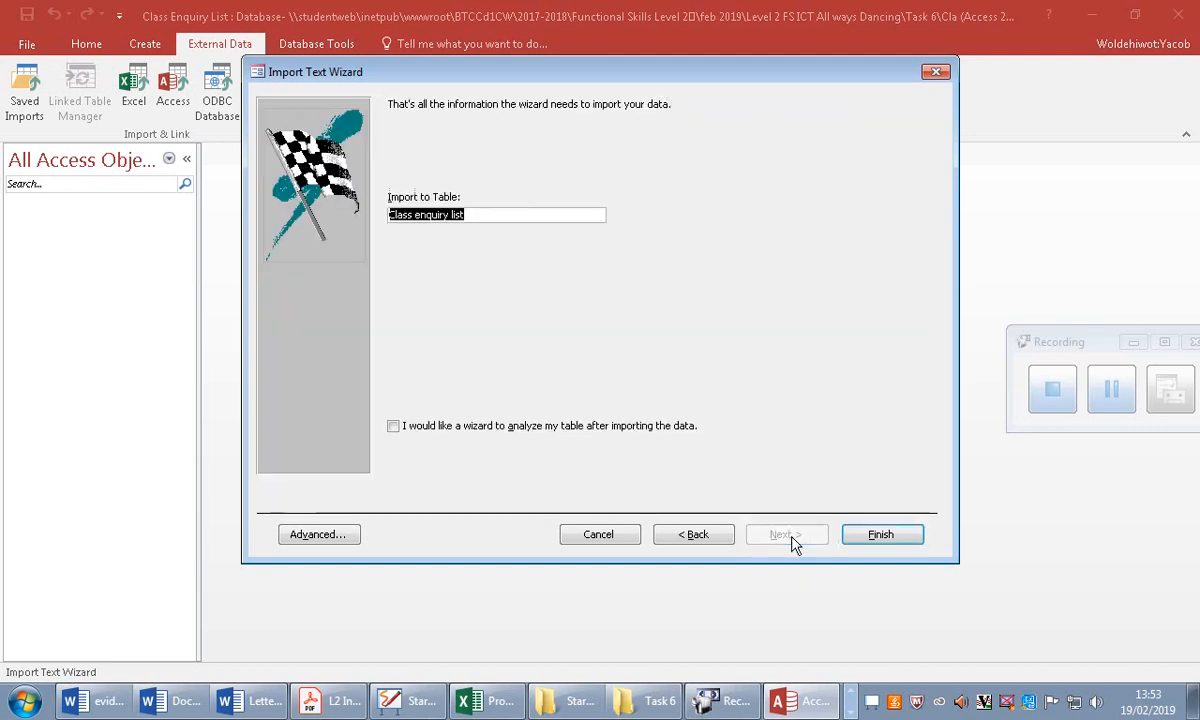
left_click(884, 537)
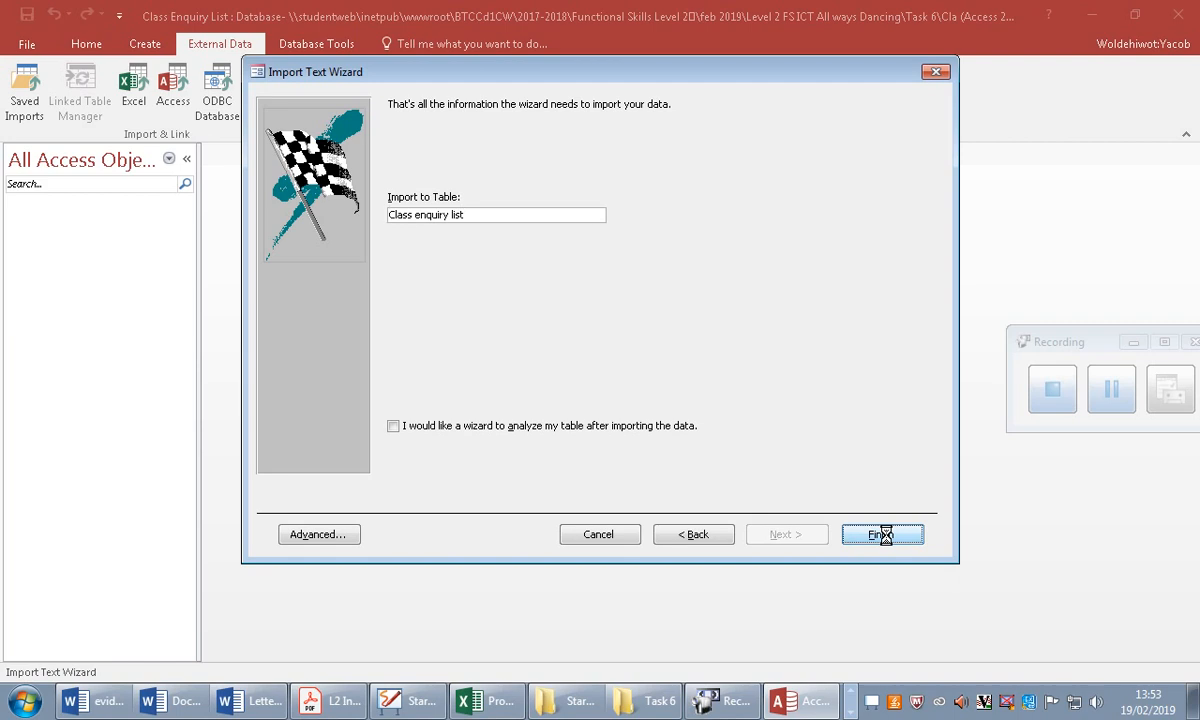
left_click(889, 586)
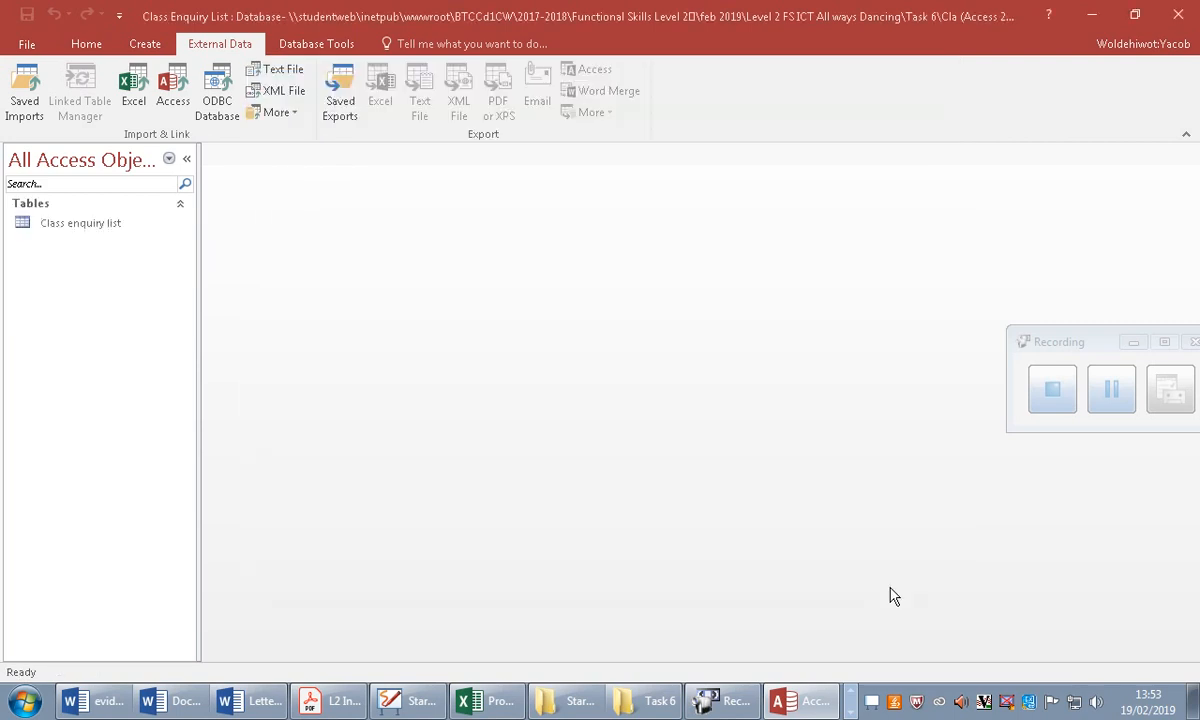
Open the Class enquiry list table with the object list collapsed, and start a new query design containing that table.
double_click(72, 223)
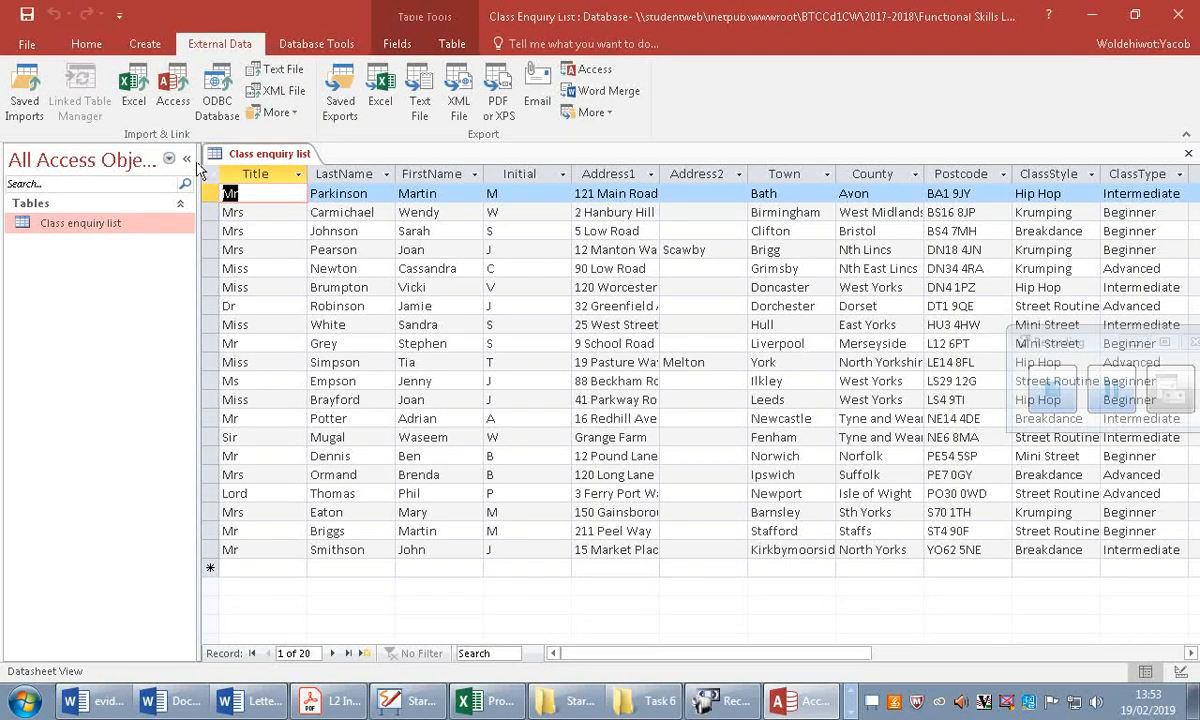
left_click_drag(204, 167, 32, 168)
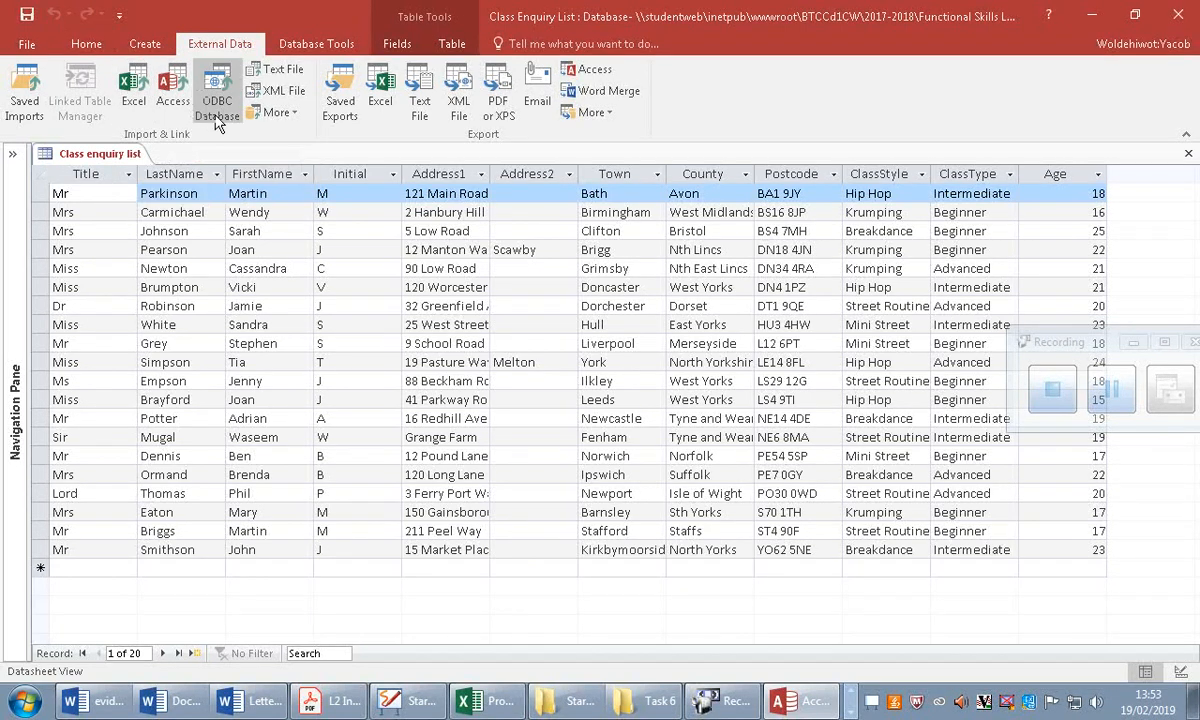
left_click(145, 45)
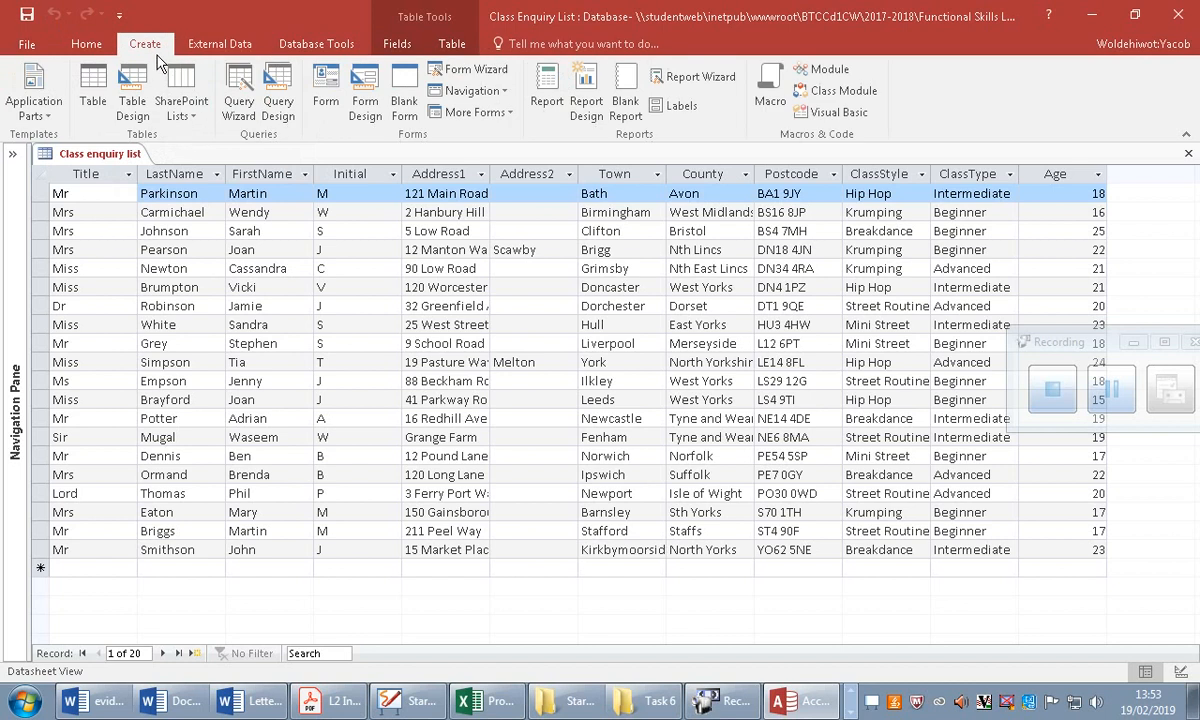
left_click(280, 102)
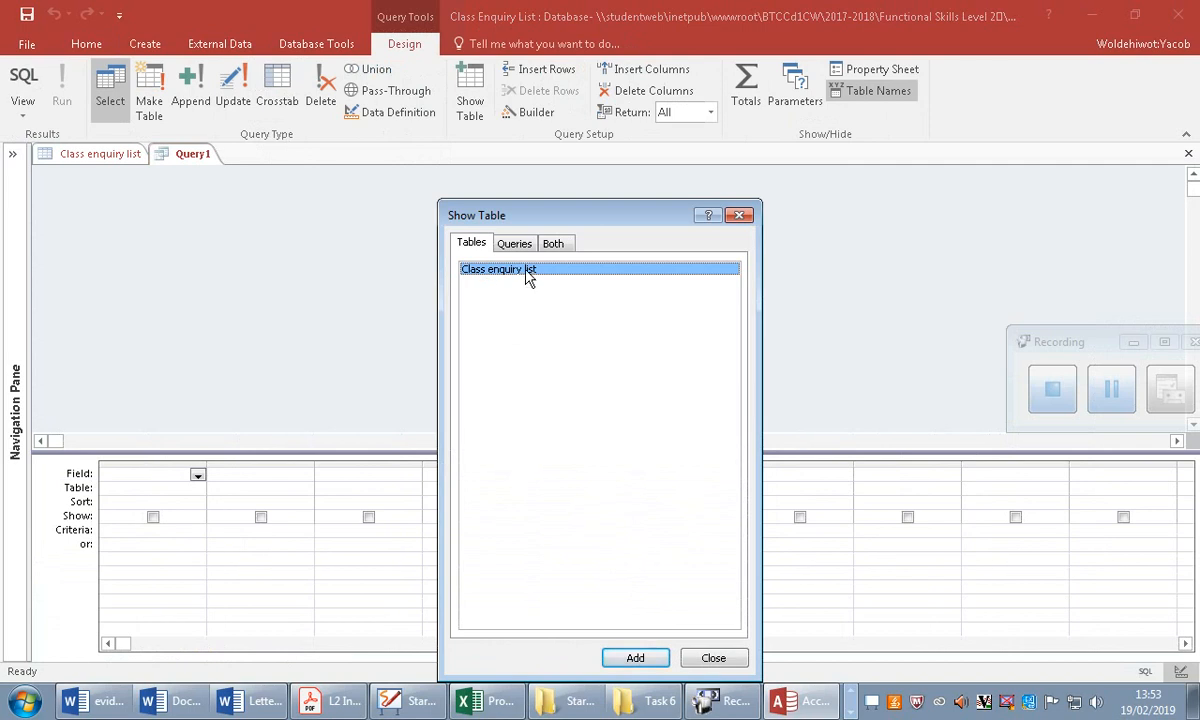
left_click(633, 657)
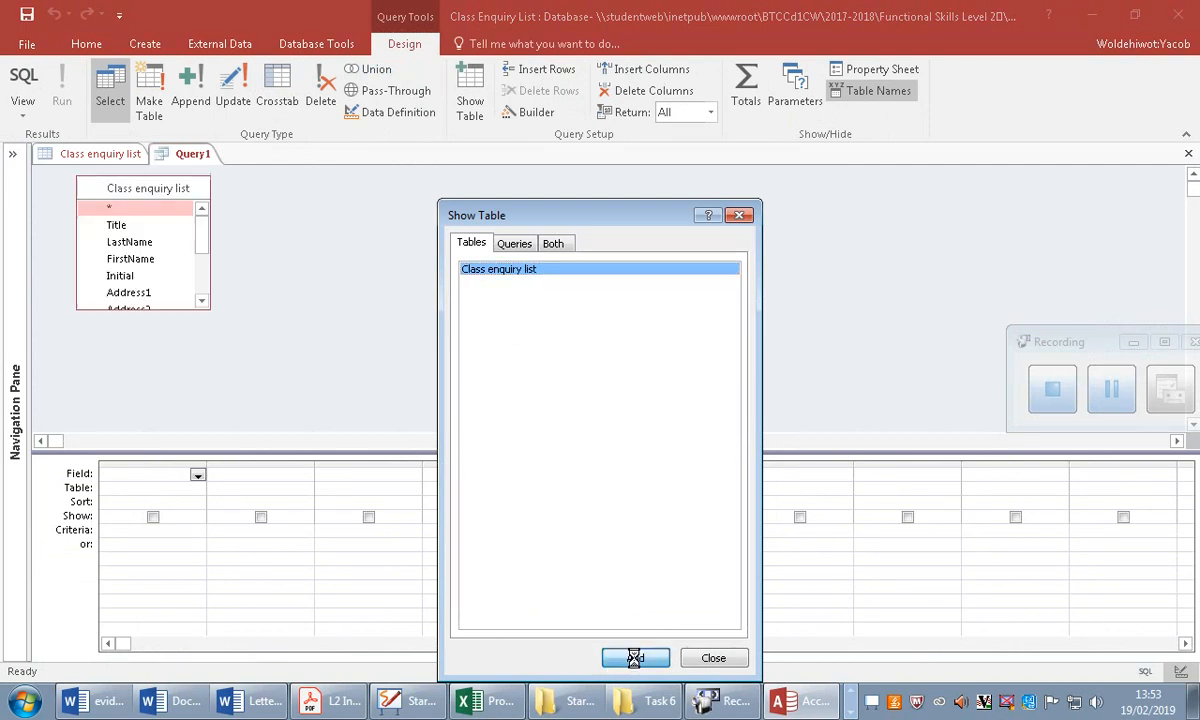
left_click(712, 658)
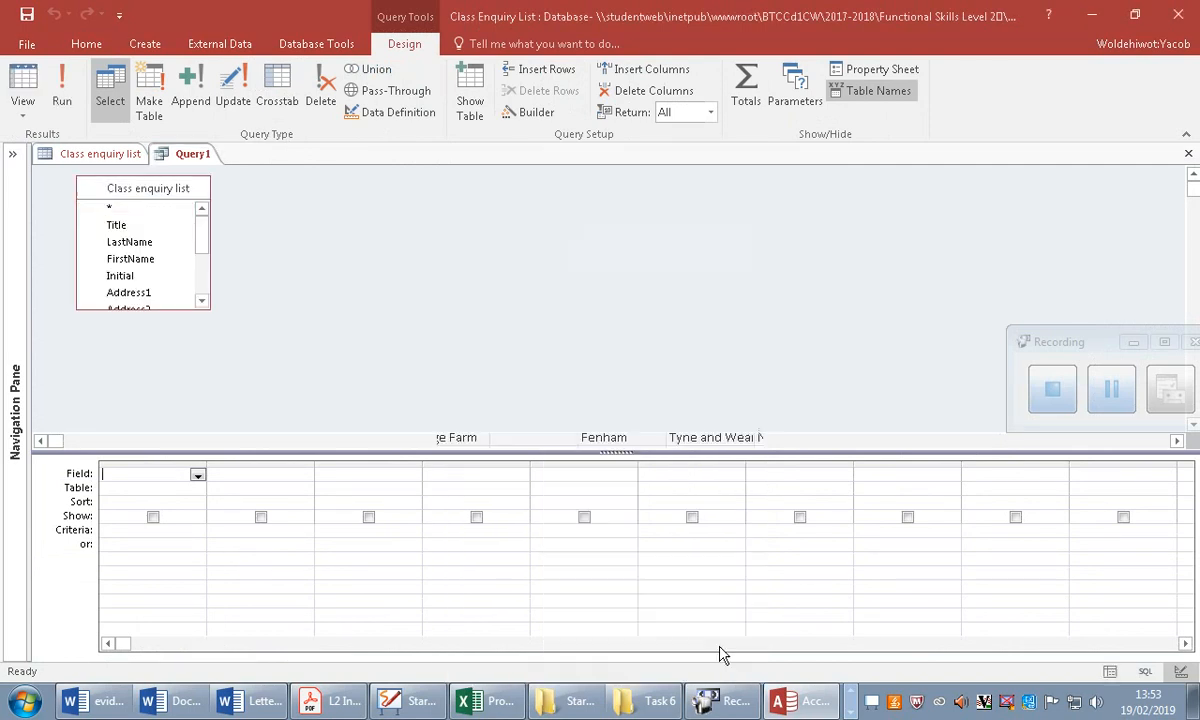
Enlarge the table's field list and add all its fields, from Title to Age, to the query grid.
left_click(204, 306)
left_click_drag(204, 306, 265, 534)
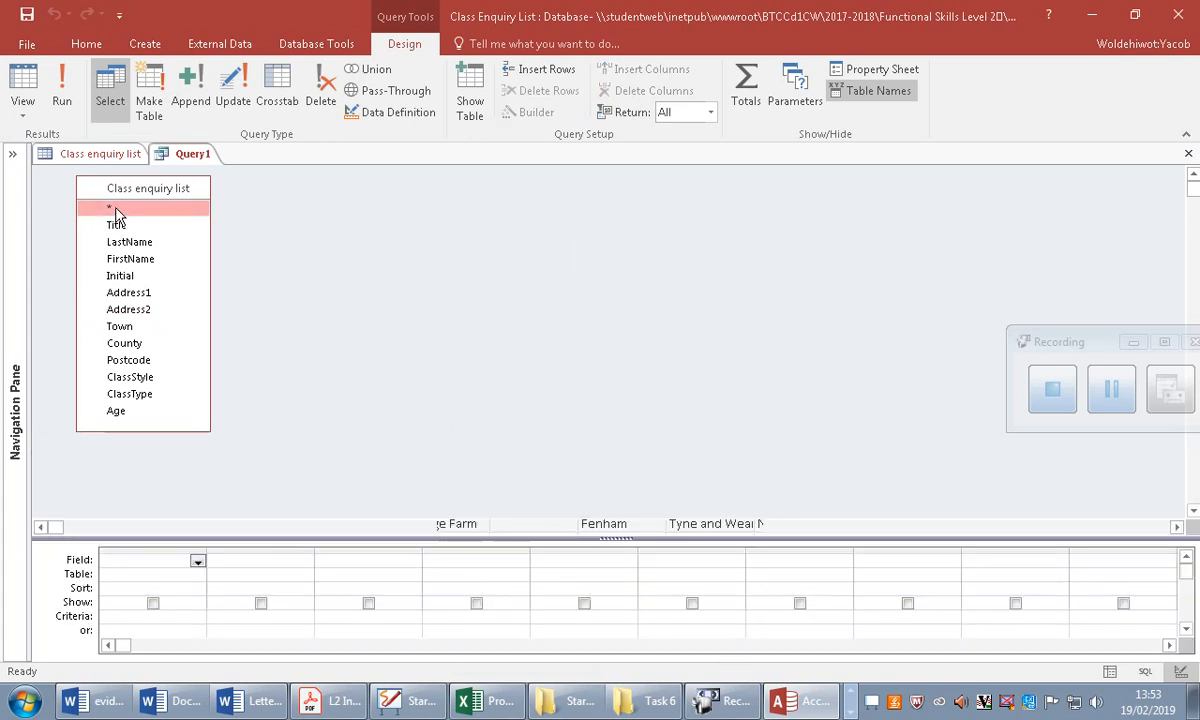
double_click(140, 190)
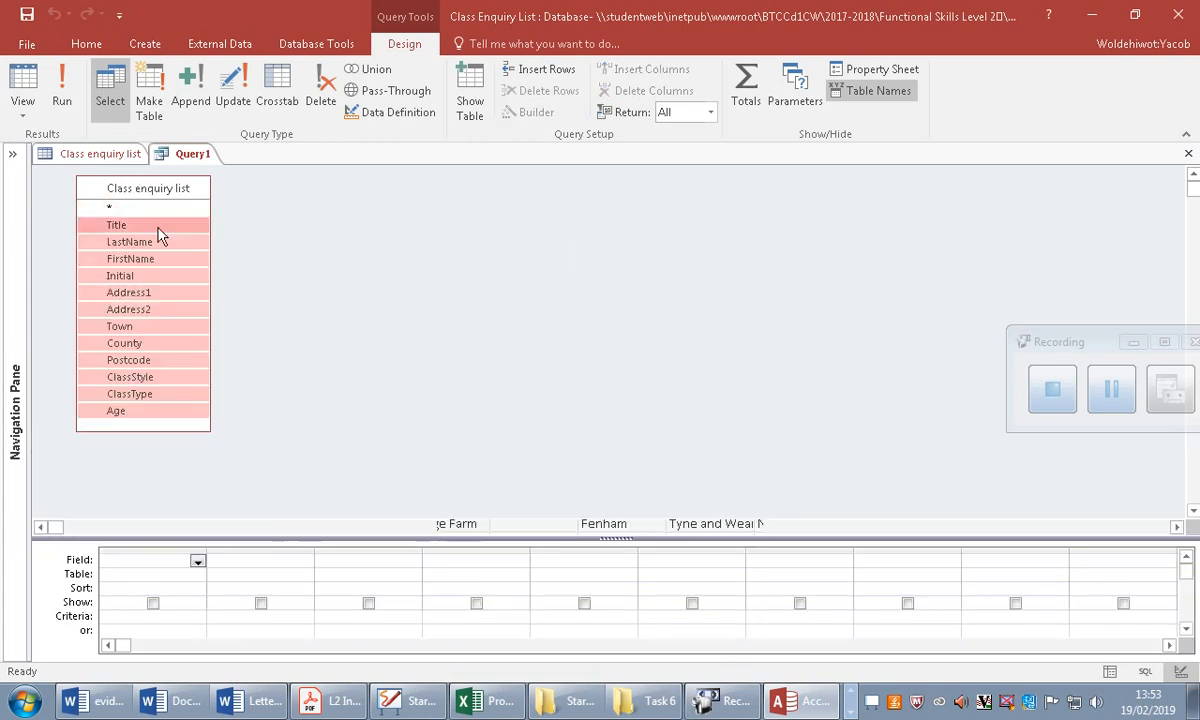
left_click_drag(160, 235, 139, 562)
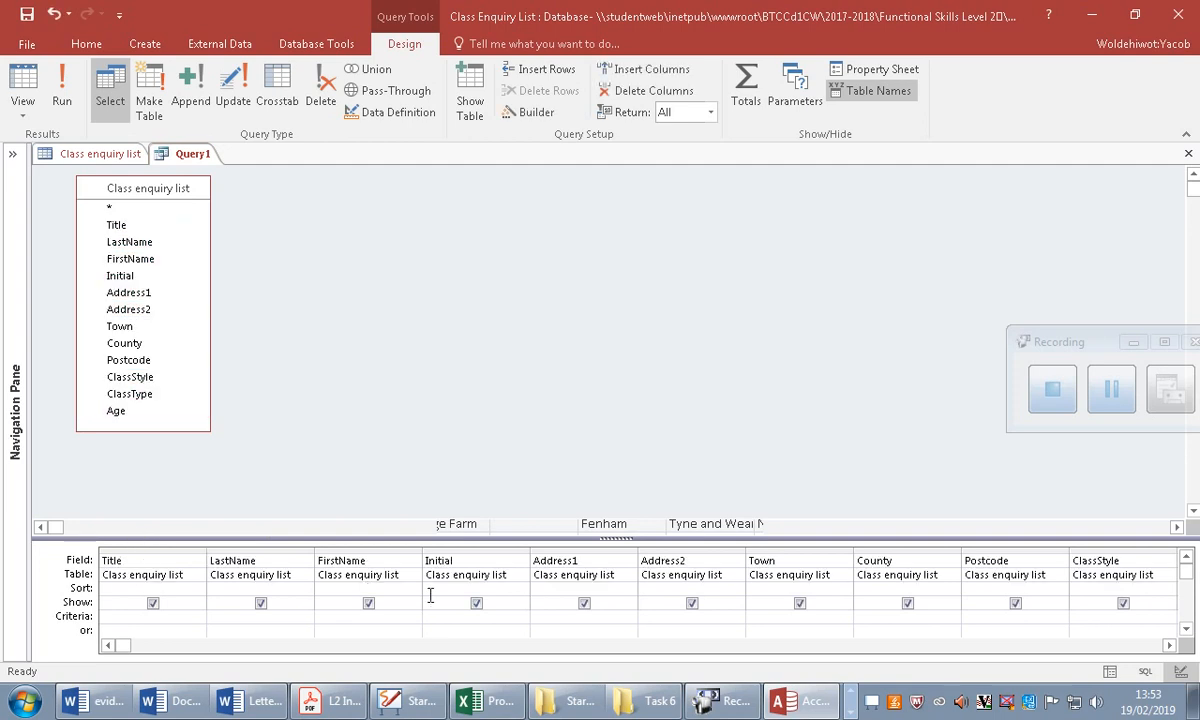
left_click(1169, 645)
left_click(1169, 645)
left_click(1169, 645)
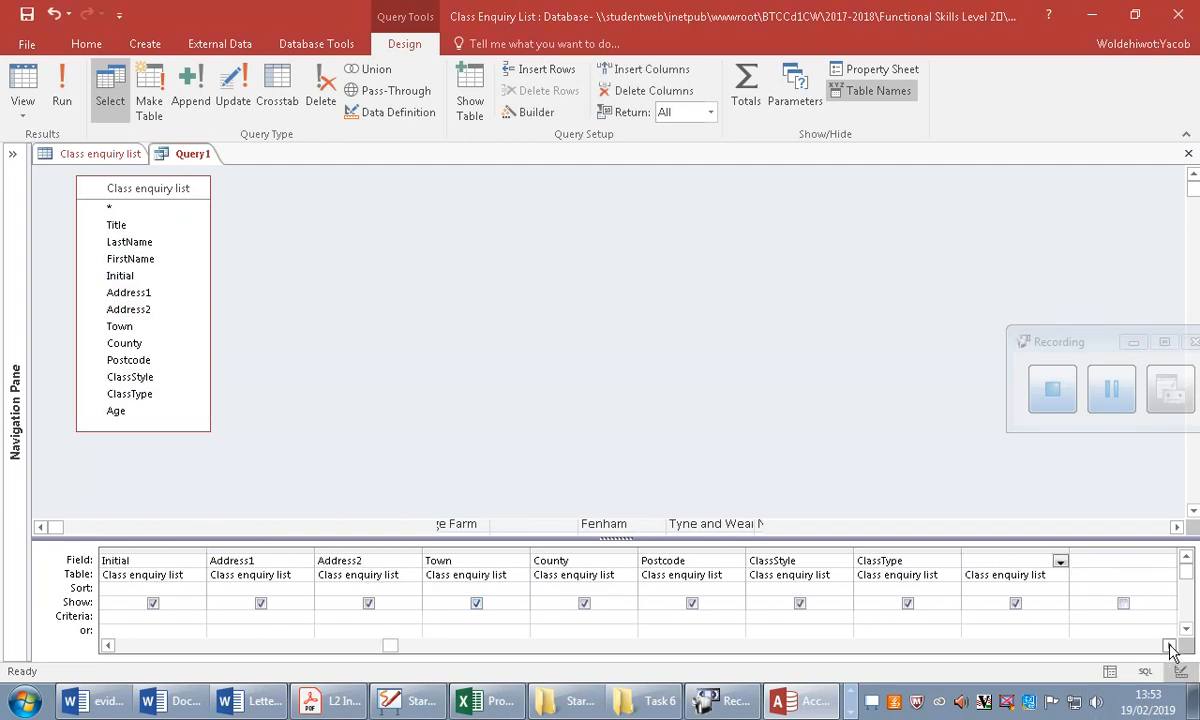
Copy Beginner from a ClassType cell in the Class enquiry list table and paste it as the query's ClassStyle criterion.
left_click(778, 614)
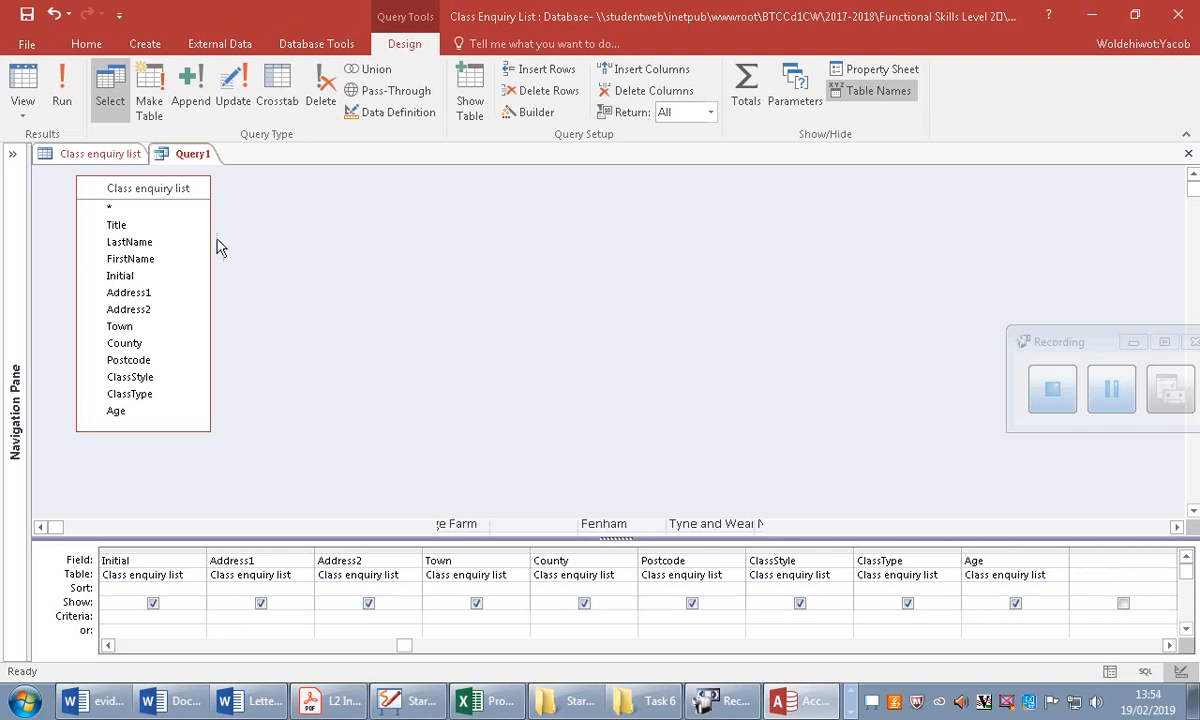
left_click(110, 154)
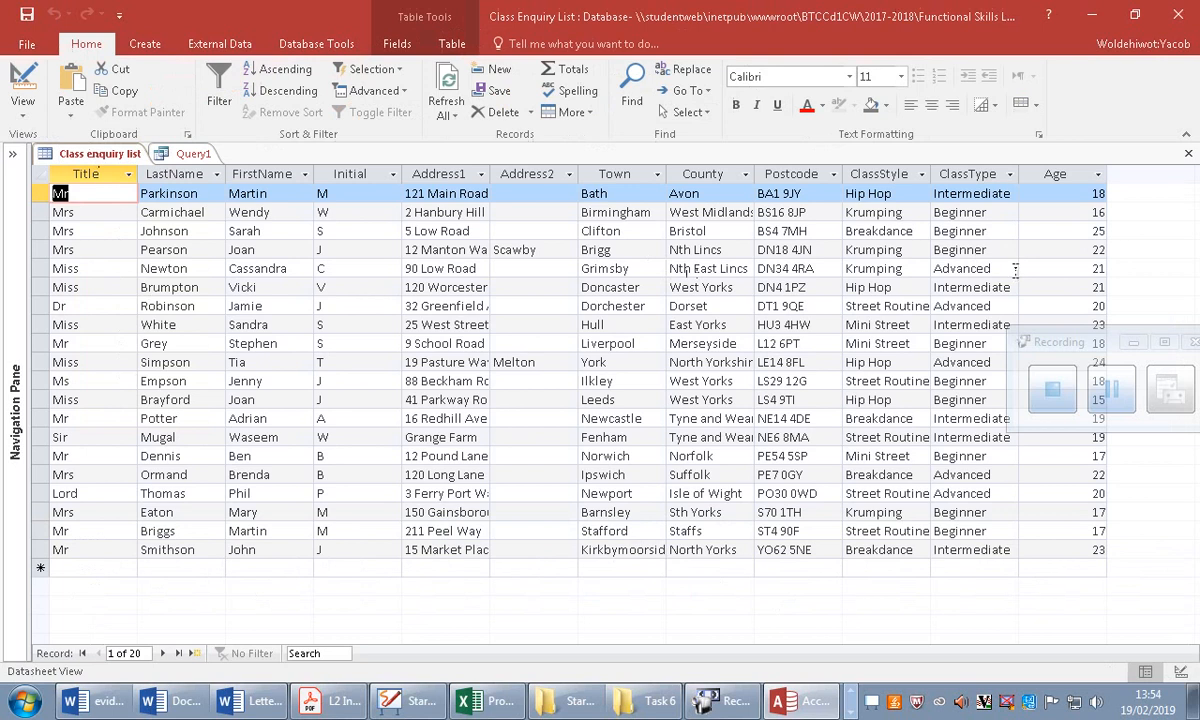
left_click(990, 212)
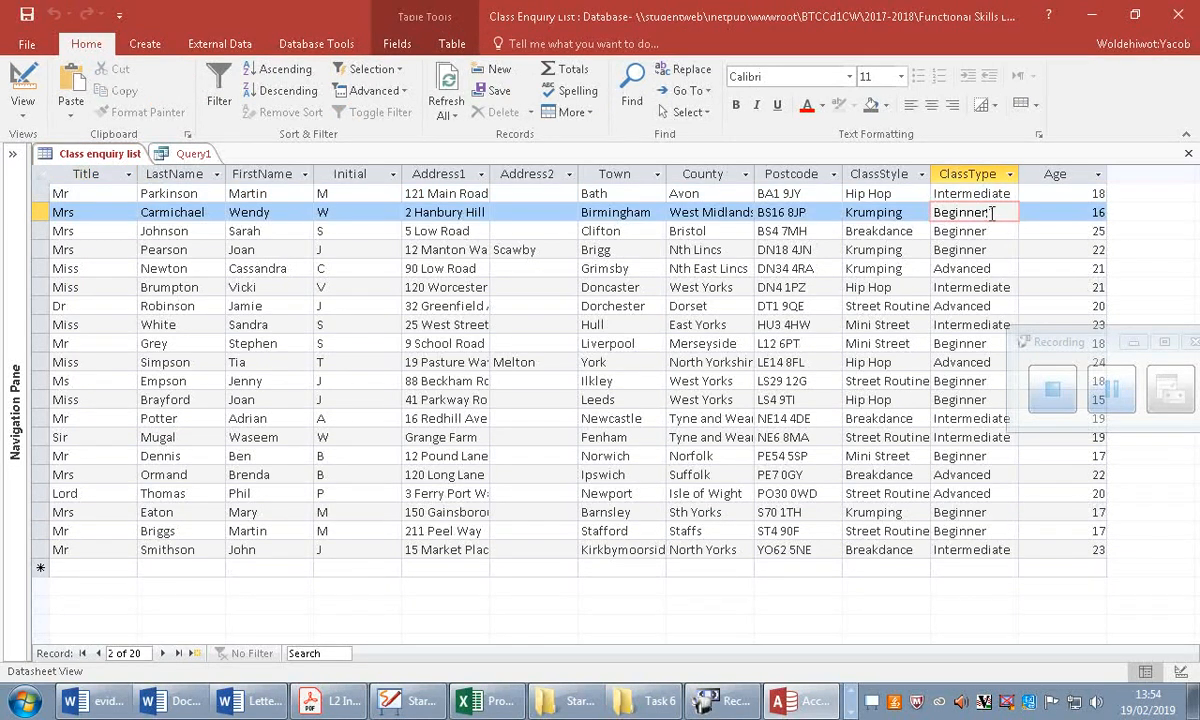
left_click_drag(992, 212, 924, 212)
key("ctrl+c")
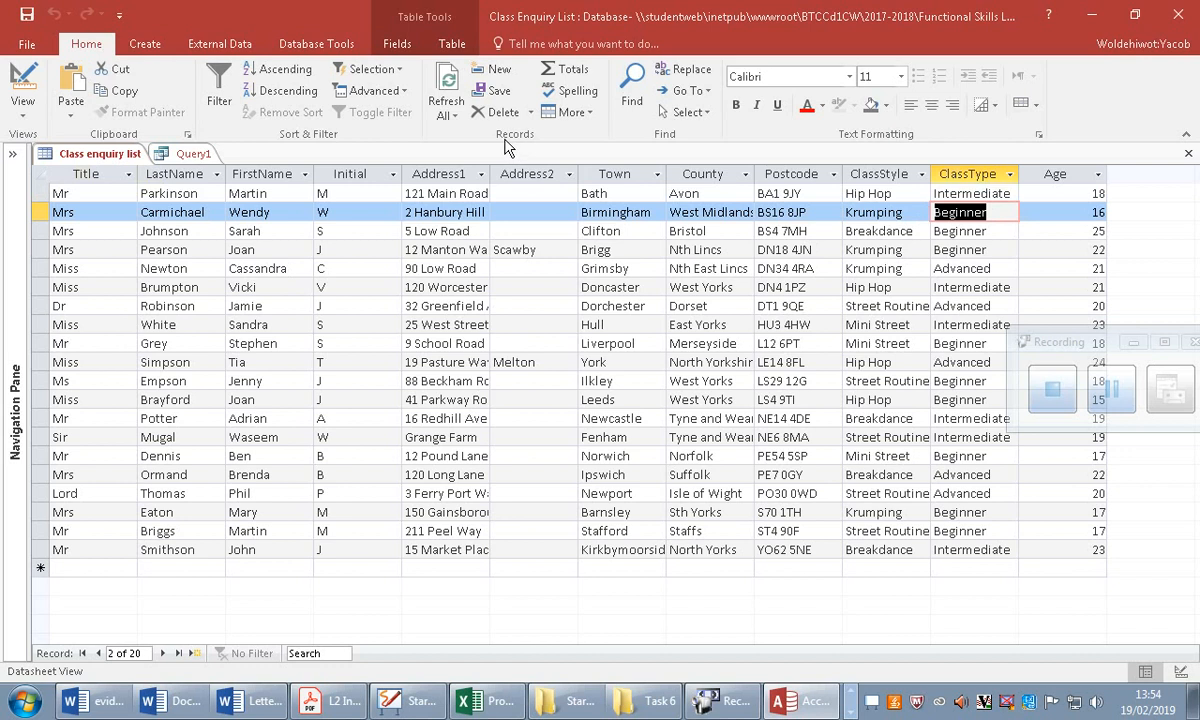
left_click(190, 154)
left_click(771, 618)
key("ctrl+v")
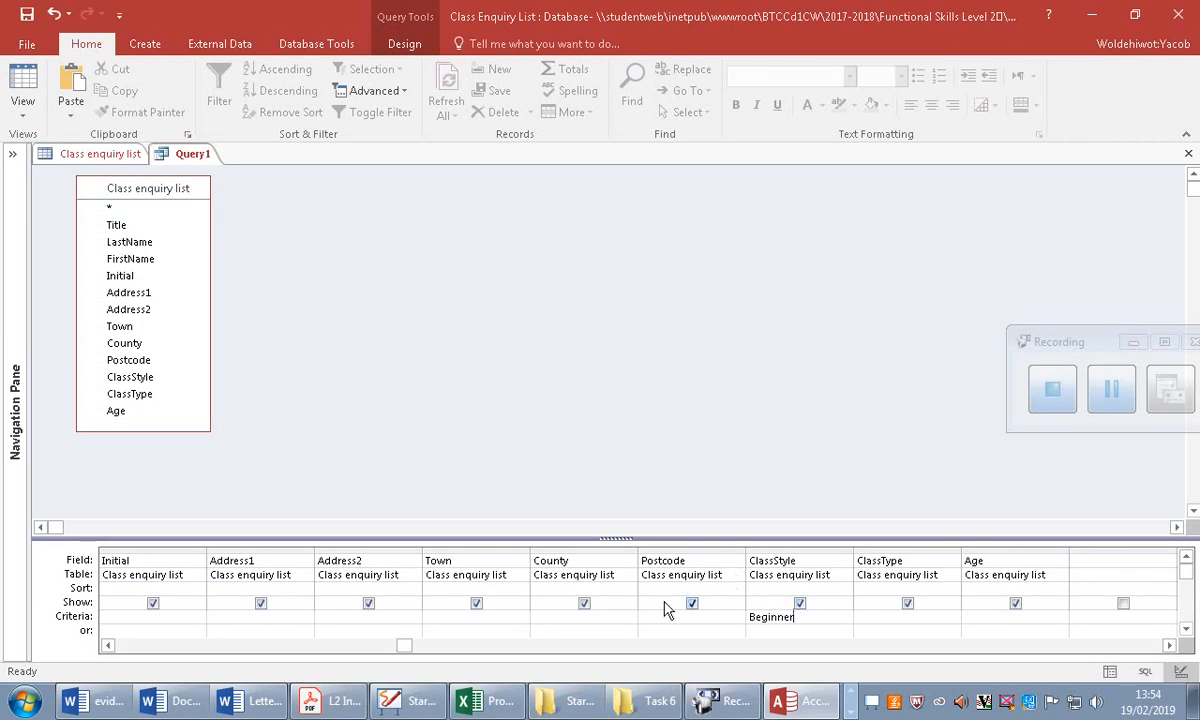
Try a lowercase b at the start of the ClassStyle criterion and undo that edit.
left_click_drag(758, 617, 719, 616)
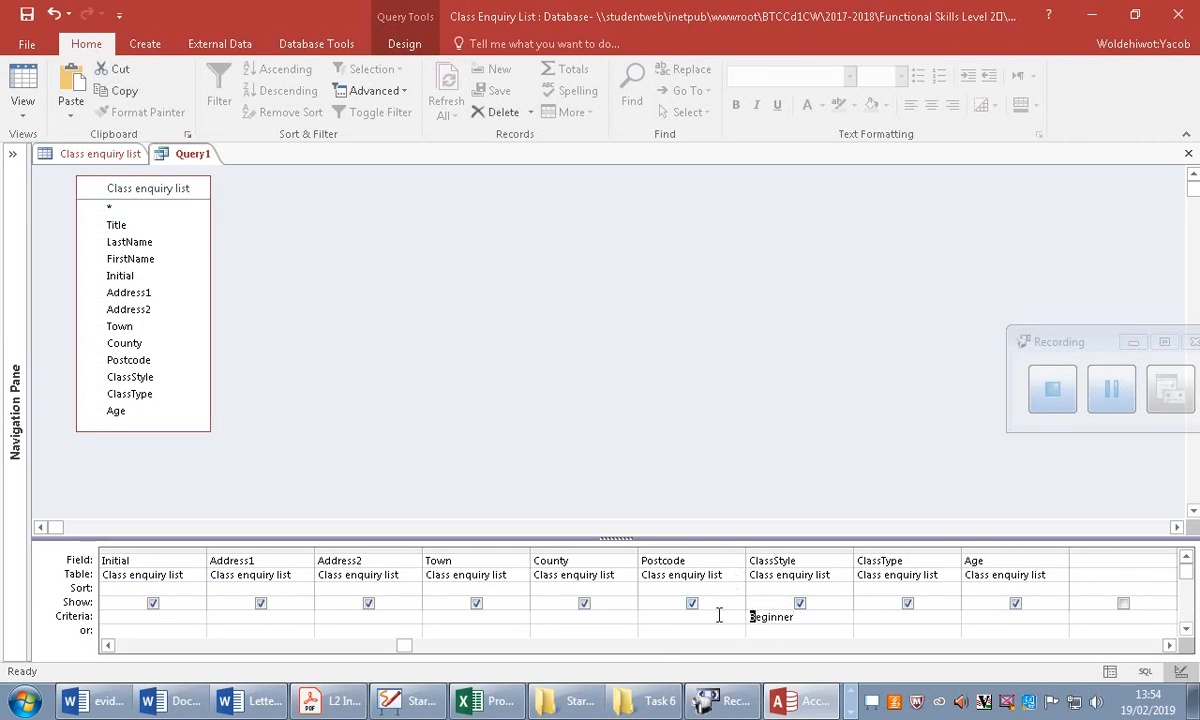
type("b")
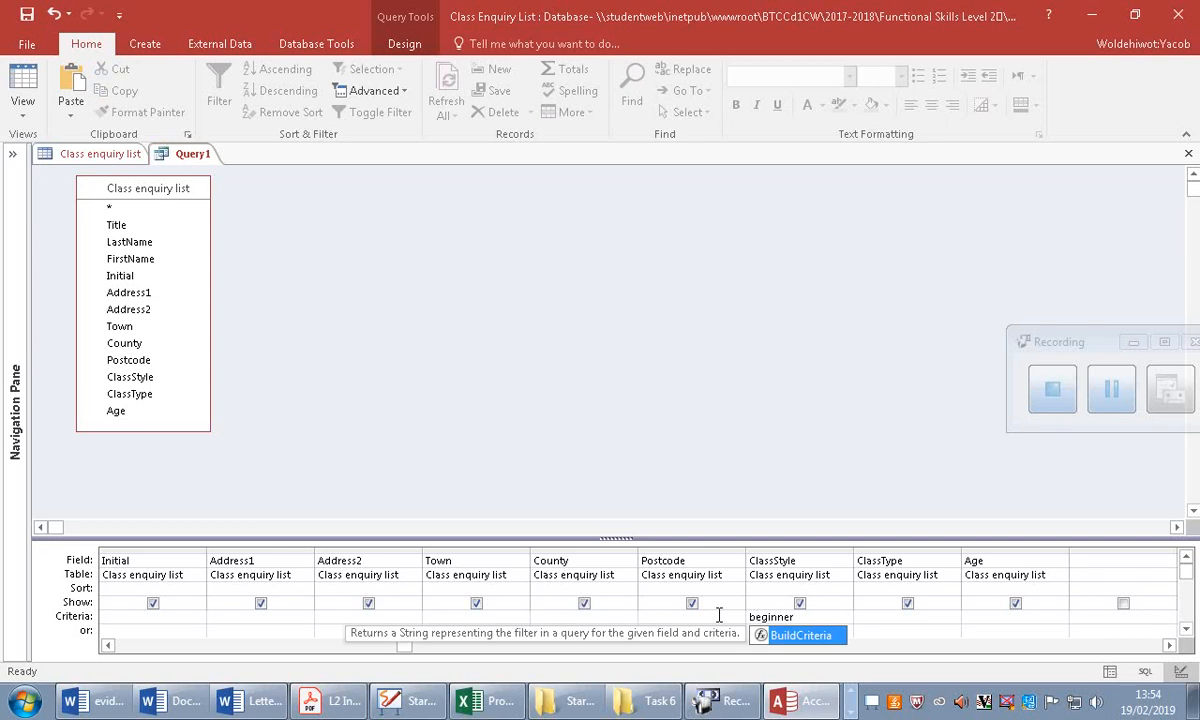
key("ctrl+z")
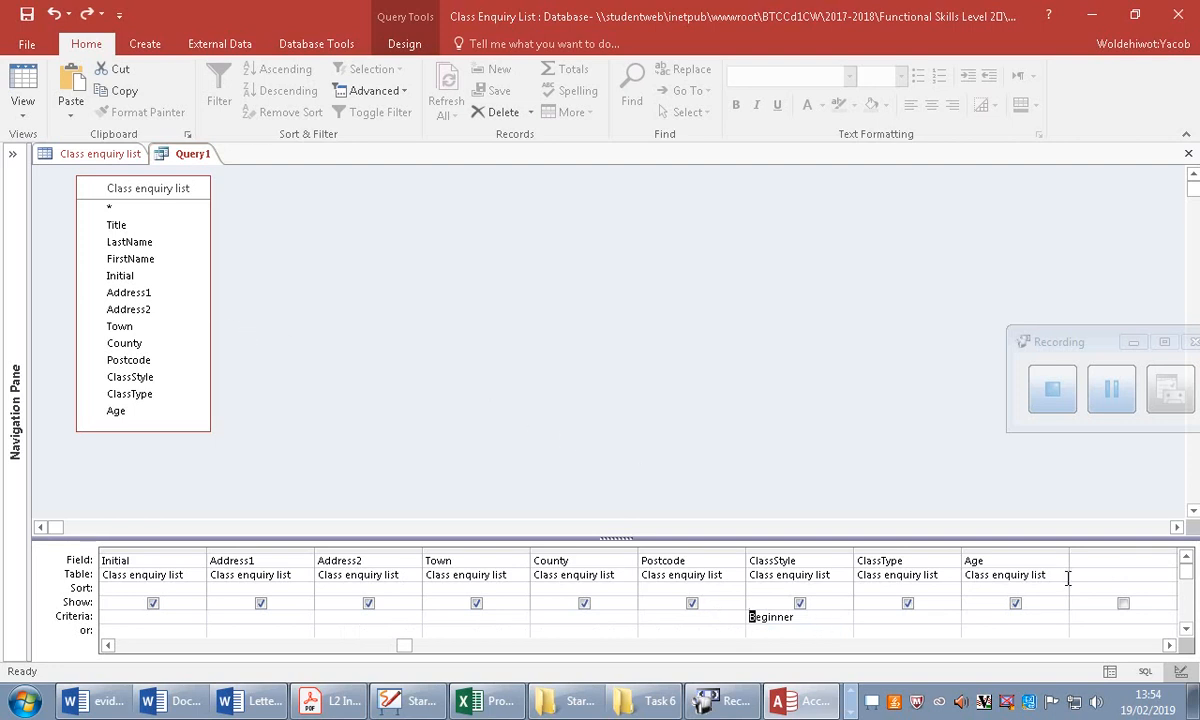
left_click(864, 619)
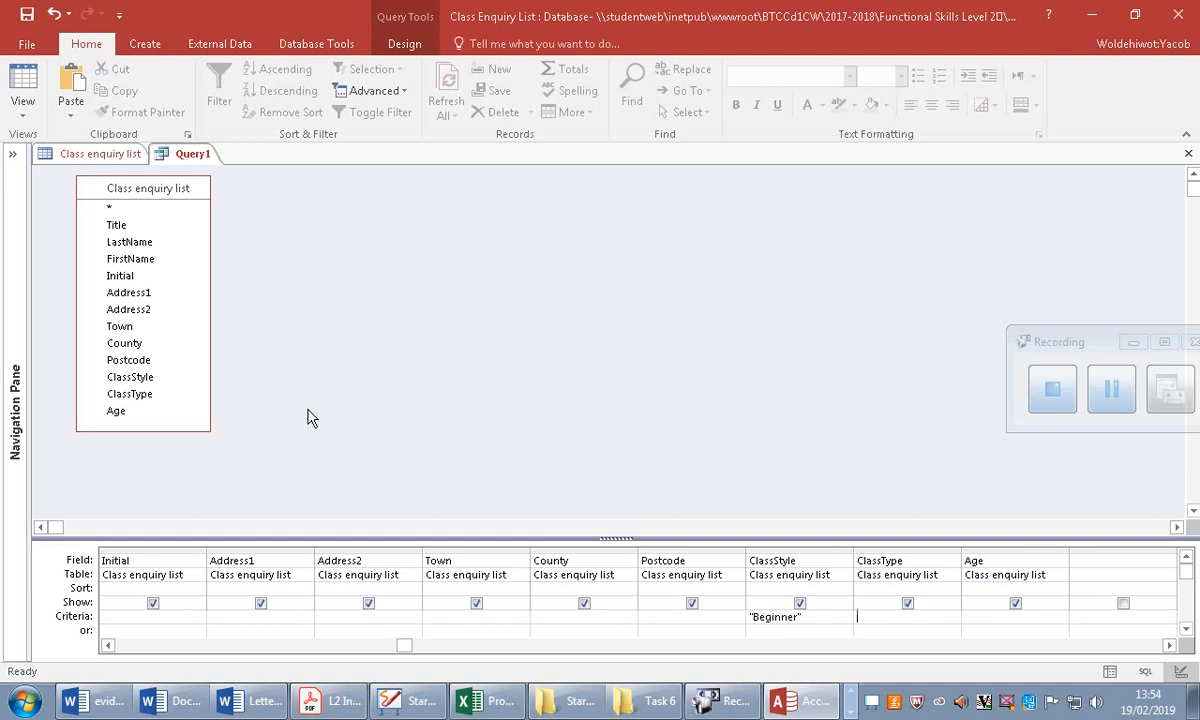
Check the value's field in the Class enquiry list table, then copy the Beginner criterion and clear it from ClassStyle.
left_click(100, 153)
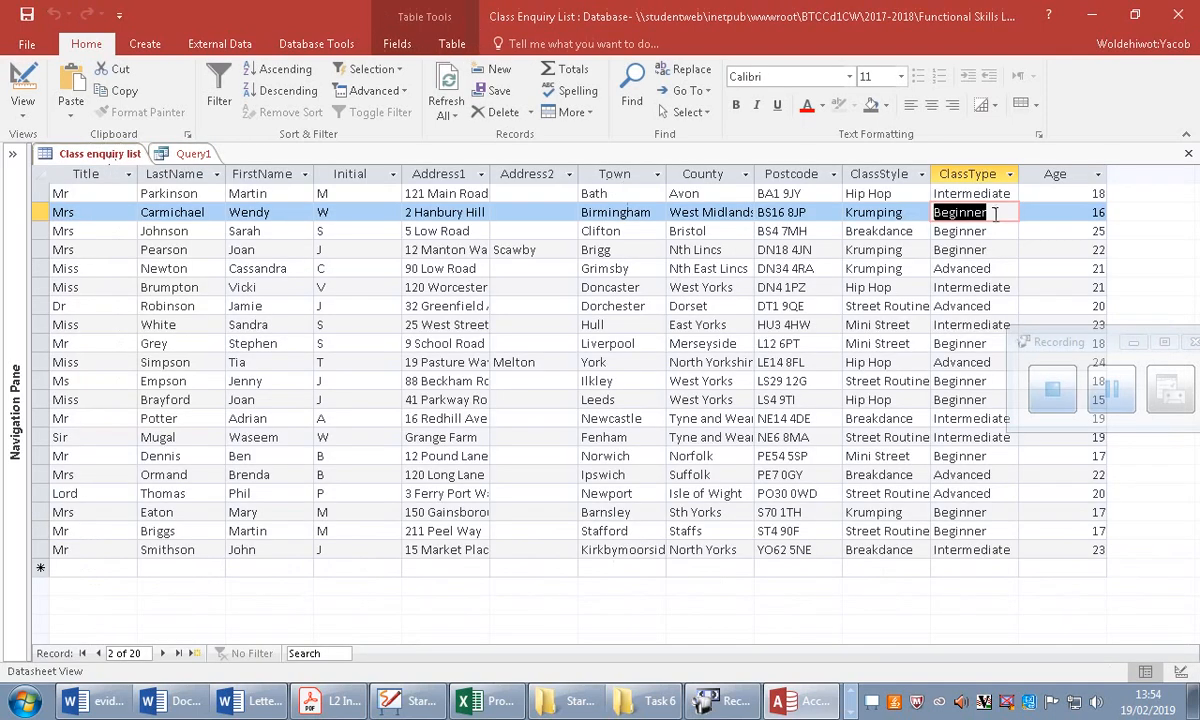
left_click(176, 155)
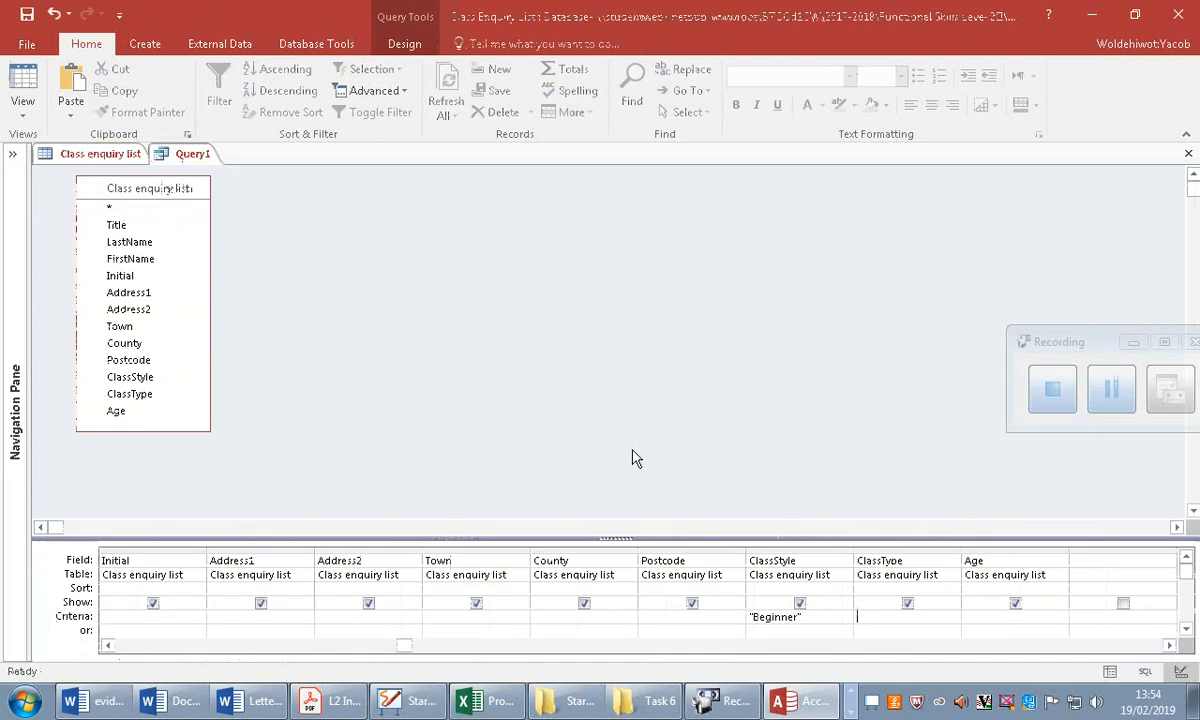
left_click(809, 617)
left_click_drag(812, 617, 640, 595)
key("ctrl+c")
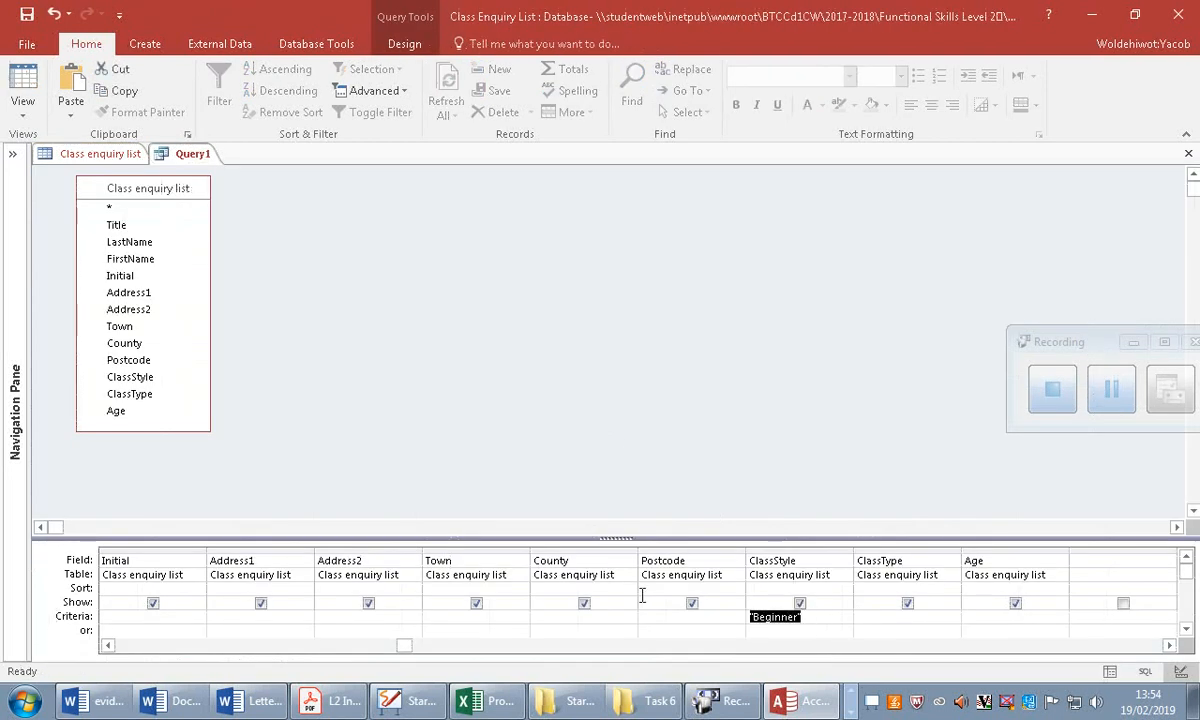
key("BackSpace")
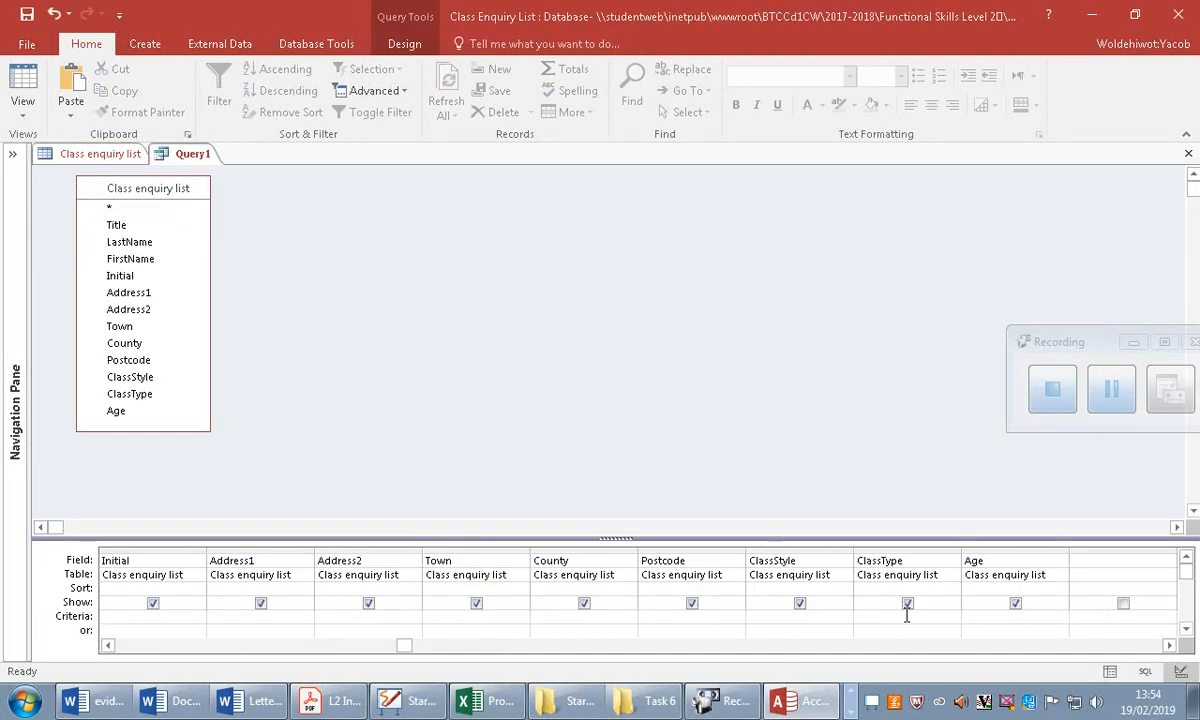
Paste Beginner as the criterion of the query's ClassType field.
left_click(907, 616)
key("ctrl+v")
Widen the ClassStyle column in the Class enquiry list table and copy Street Routines from one of its cells.
left_click(112, 157)
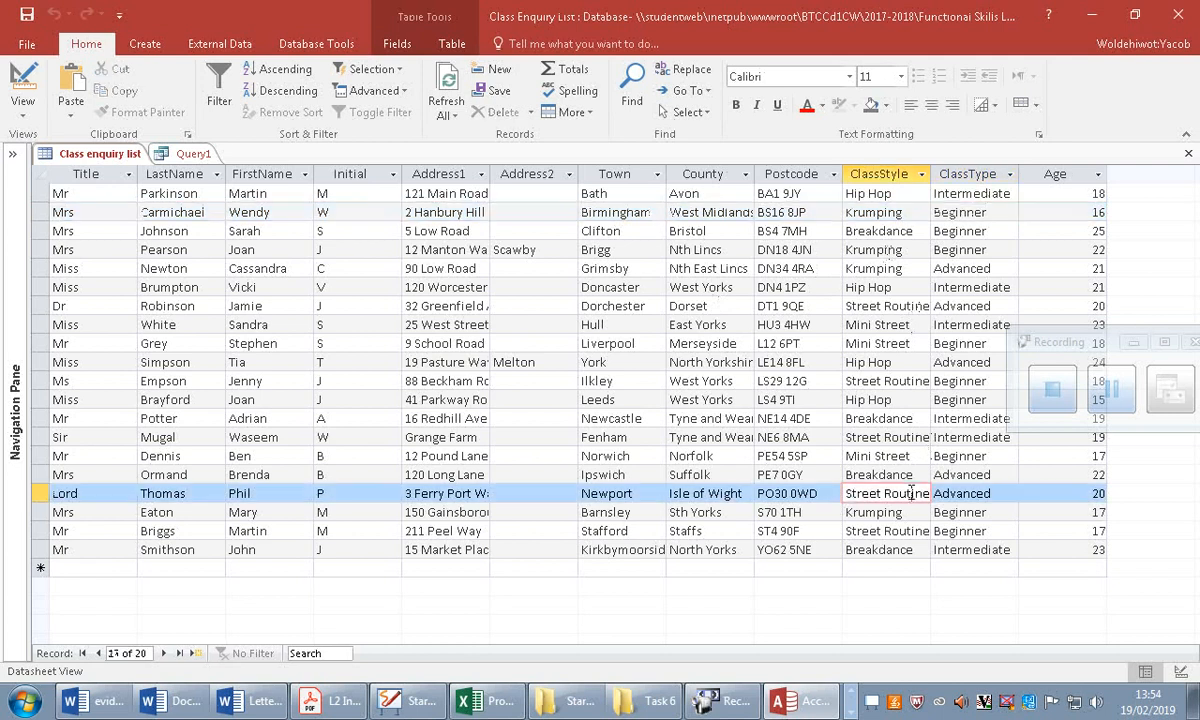
left_click(846, 493)
left_click_drag(931, 173, 957, 173)
left_click_drag(943, 497, 852, 497)
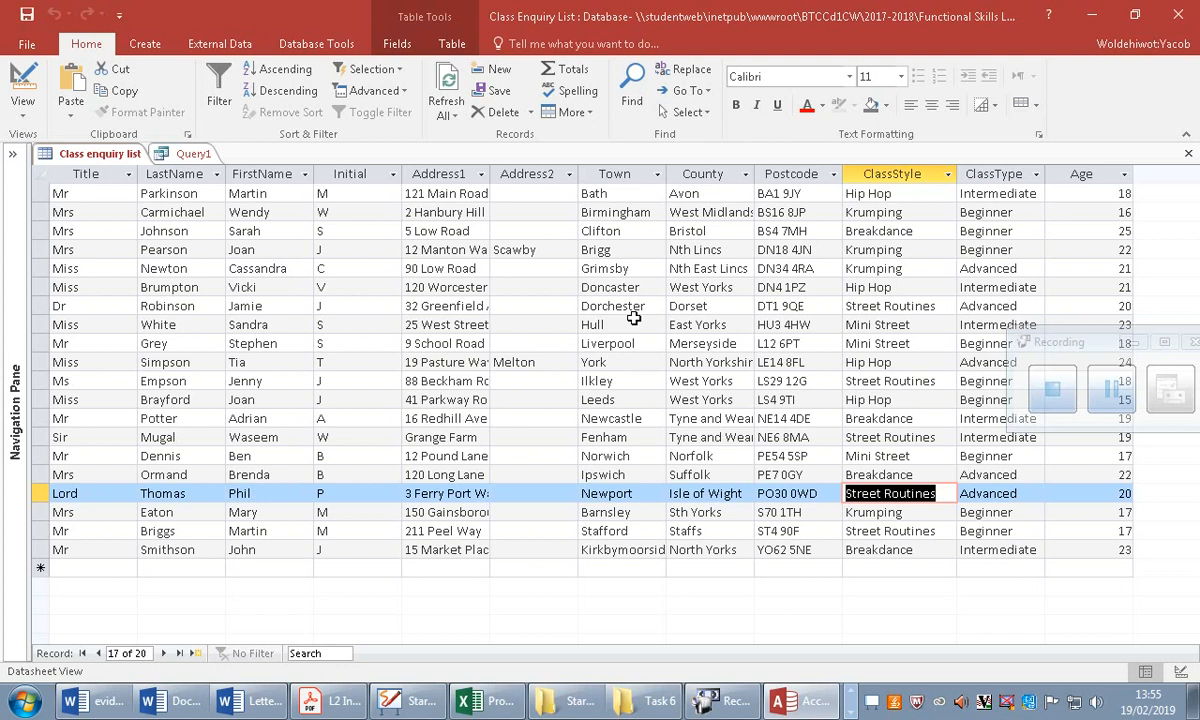
Try Street Routines as the Age criterion in Query1, keep the Age field shown, and run the query.
left_click(185, 158)
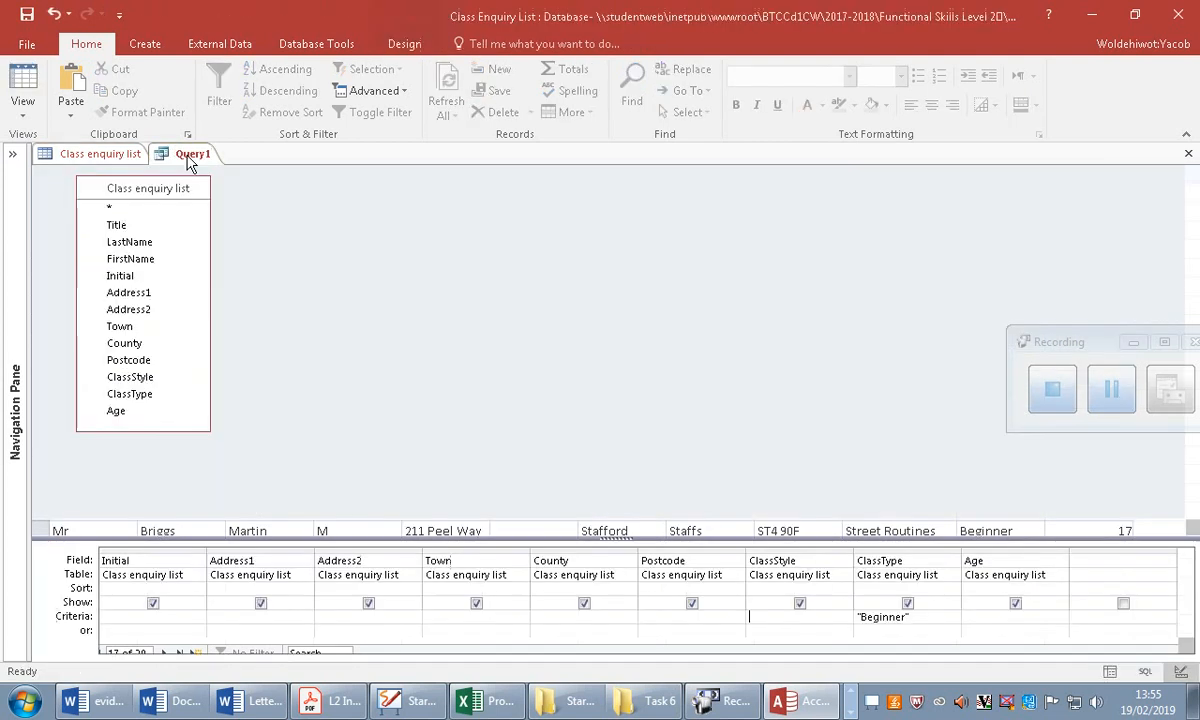
left_click(985, 620)
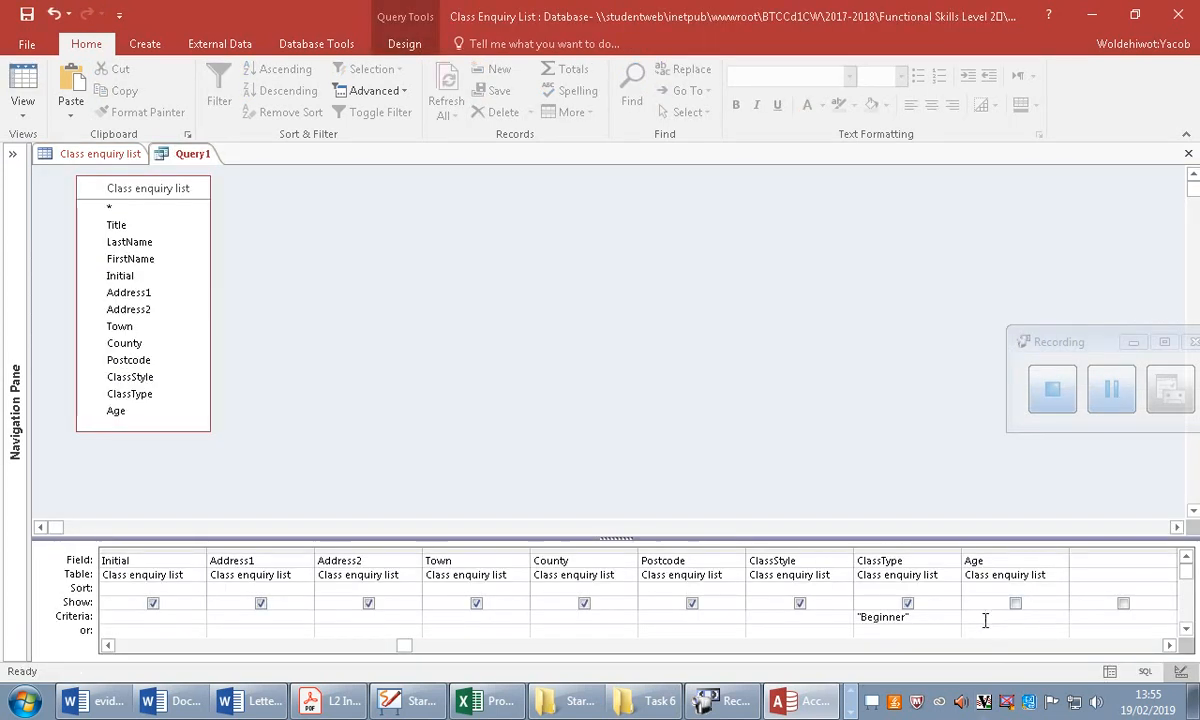
type("Street Routines")
left_click(1015, 604)
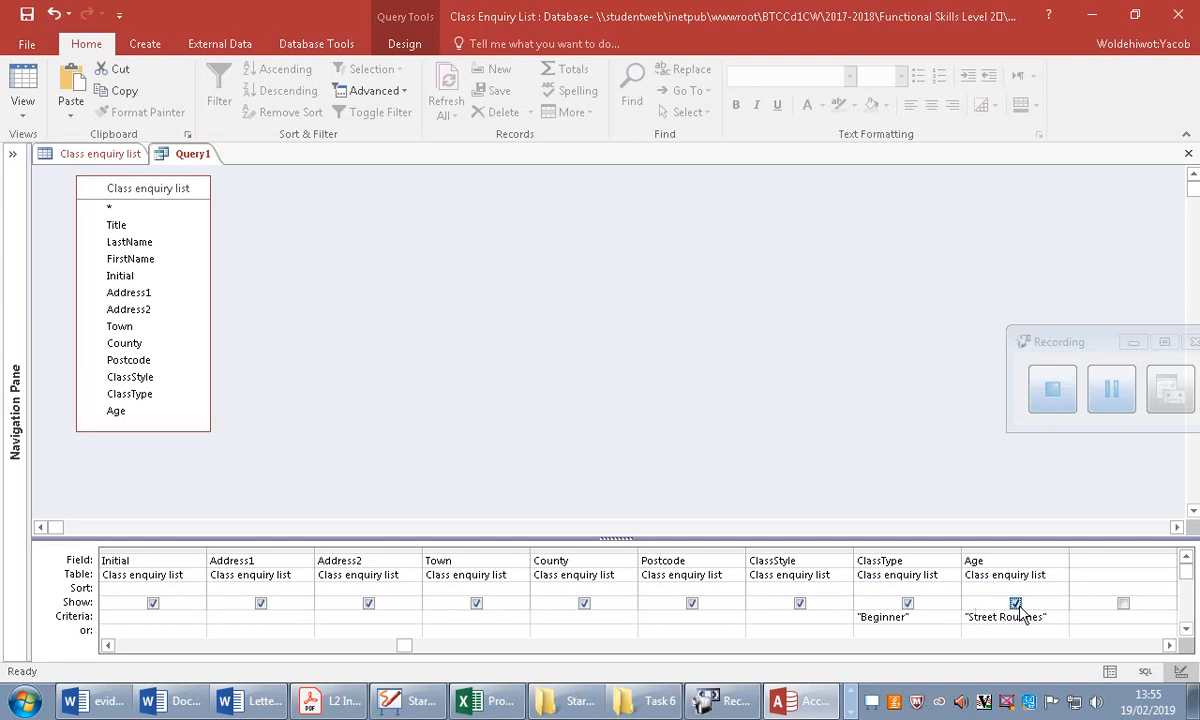
left_click(22, 80)
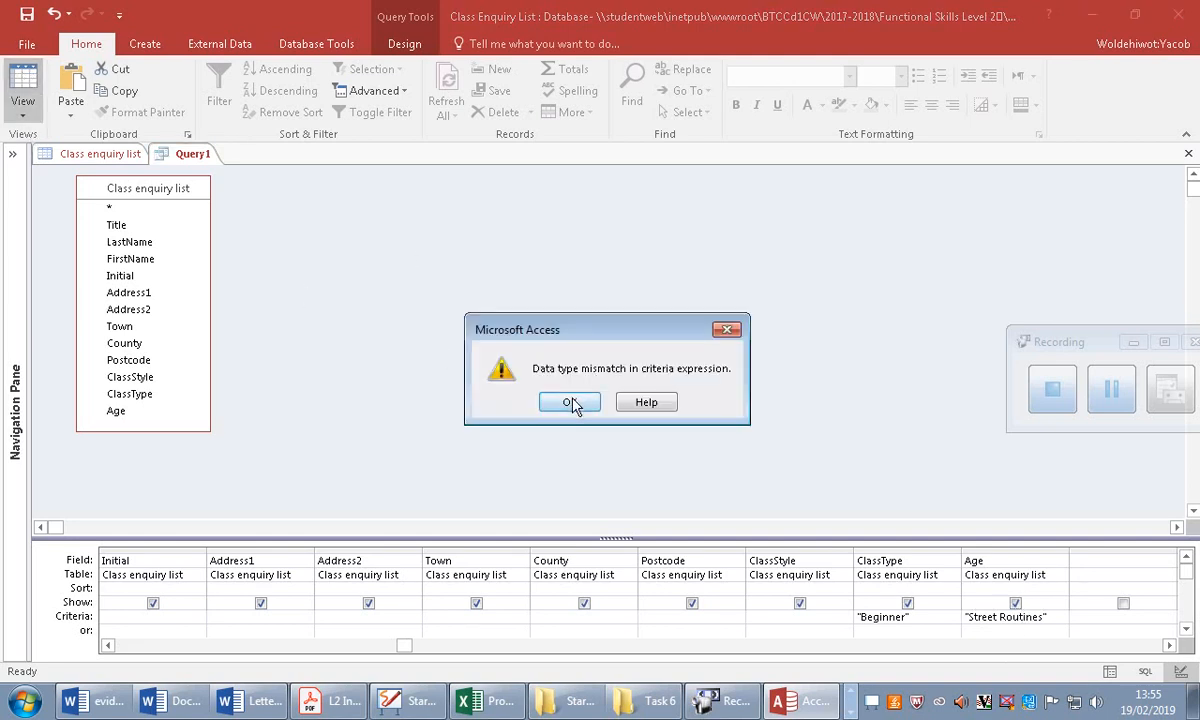
left_click(569, 402)
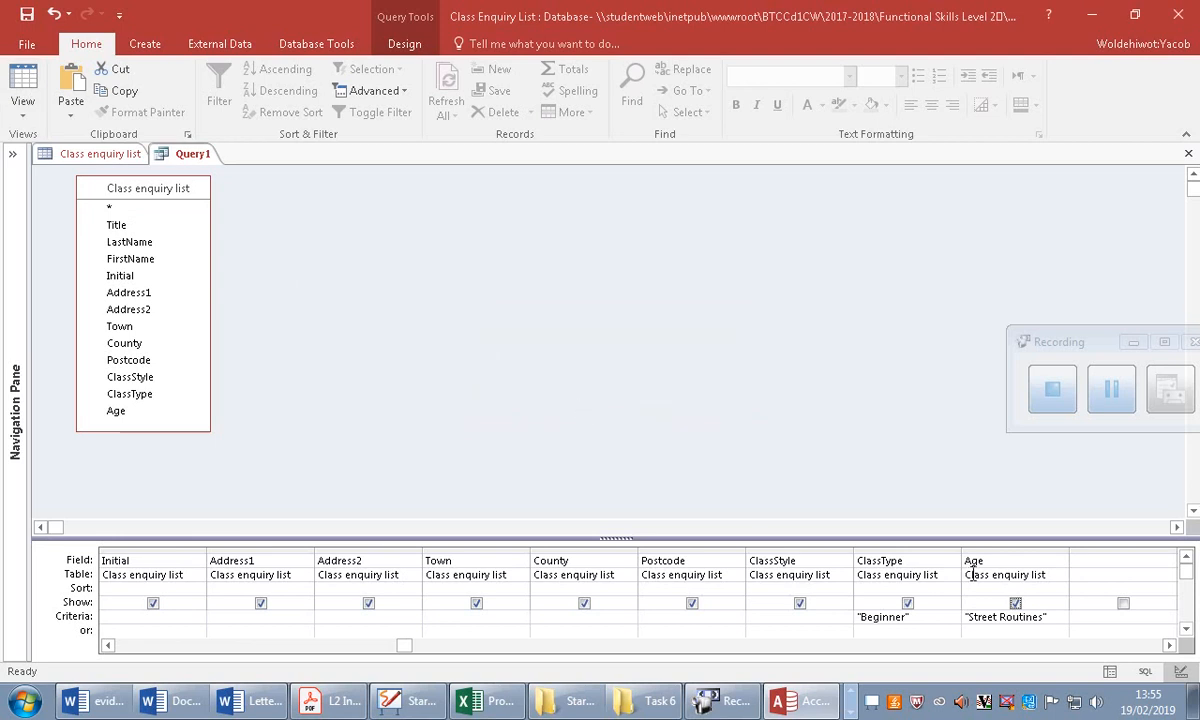
Move the Street Routines criterion from Age to ClassStyle and check the query's results before returning to its design.
left_click_drag(1046, 617, 924, 621)
key("ctrl+c")
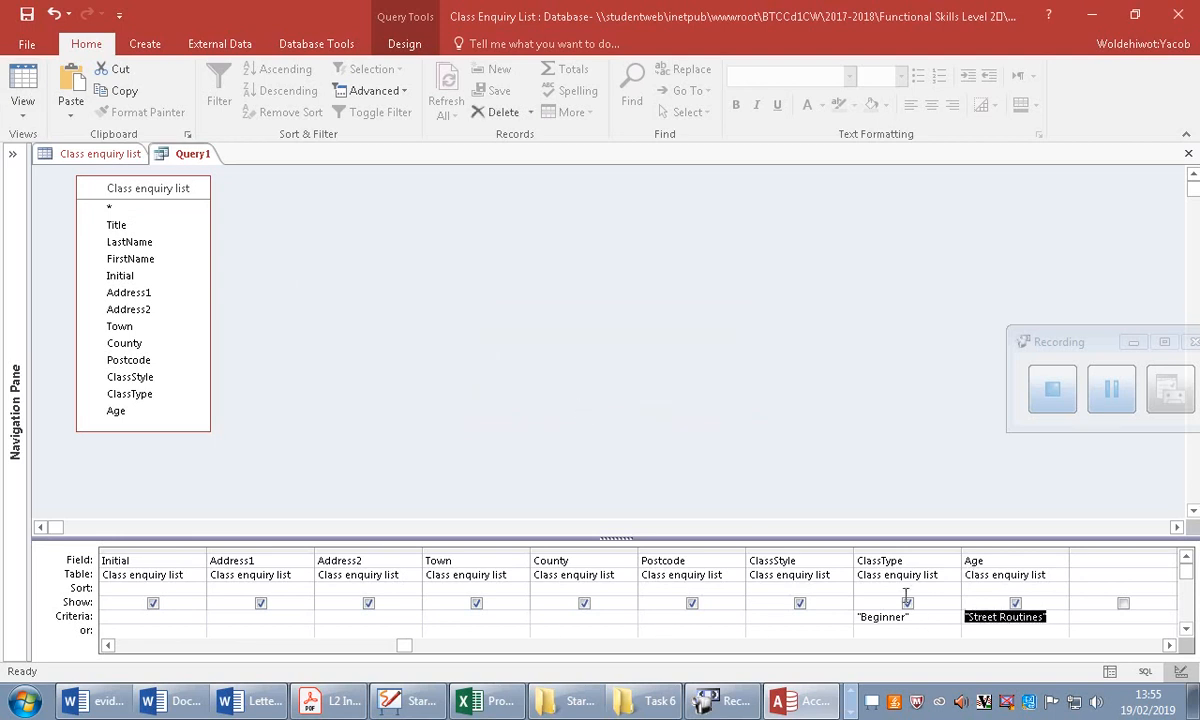
key("Delete")
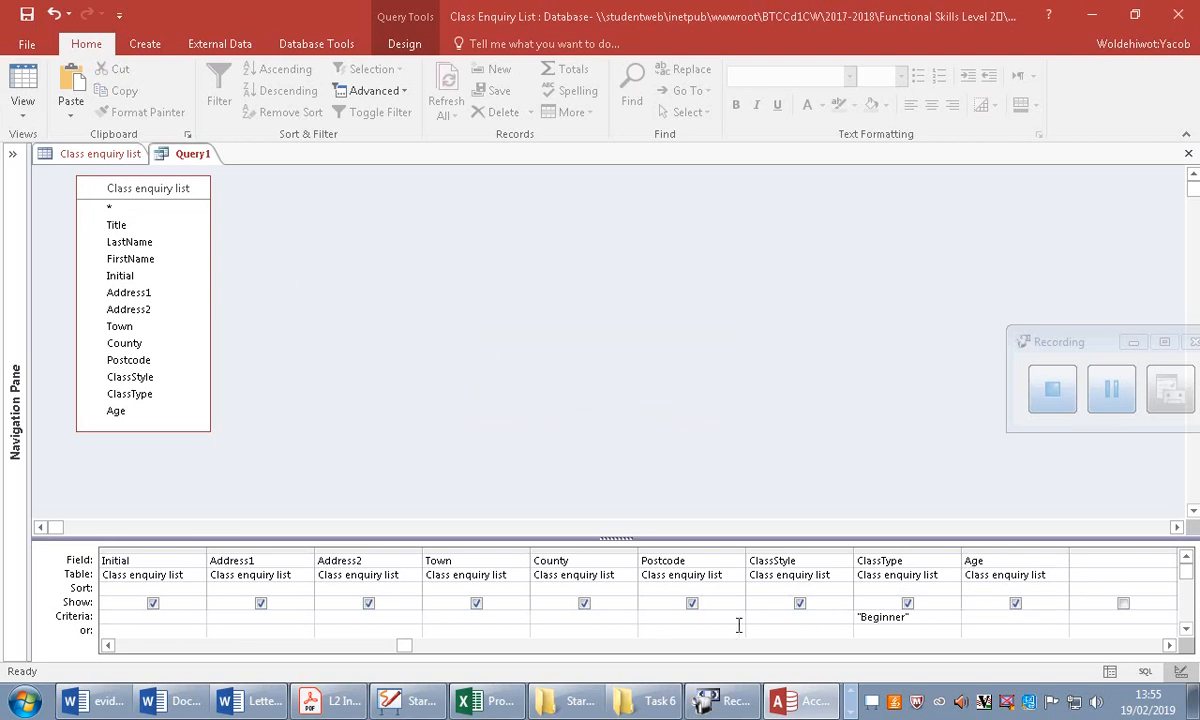
left_click(786, 619)
key("ctrl+v")
left_click(22, 85)
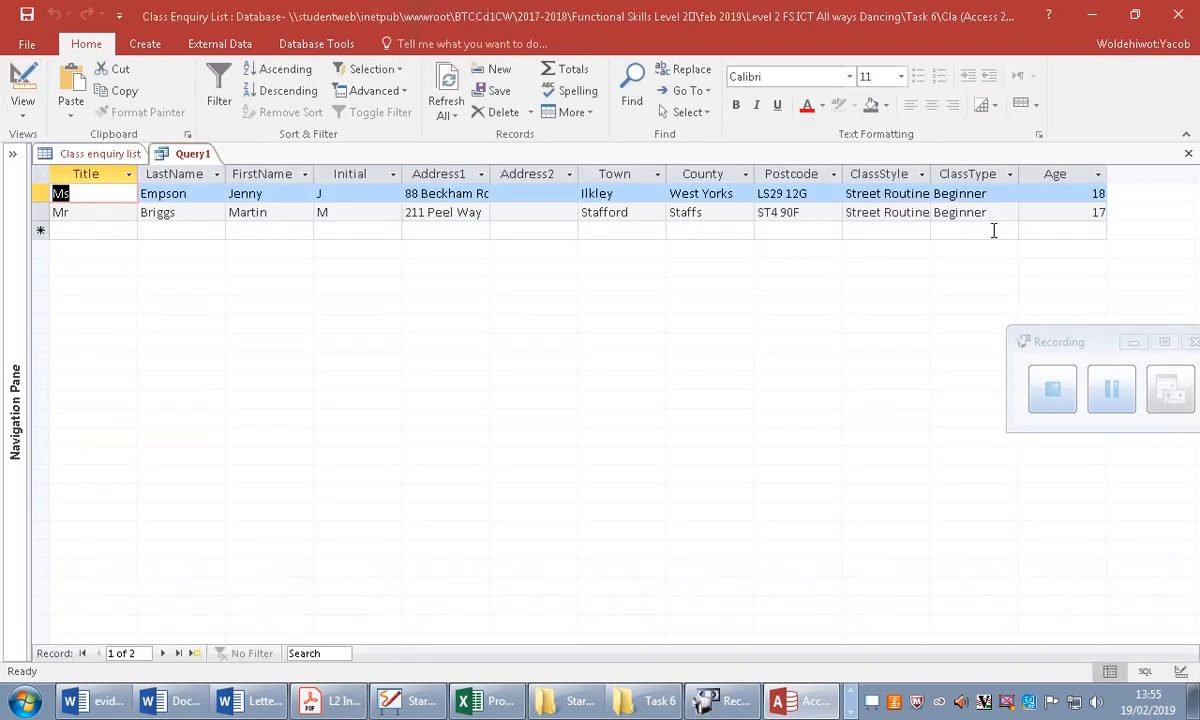
left_click(22, 85)
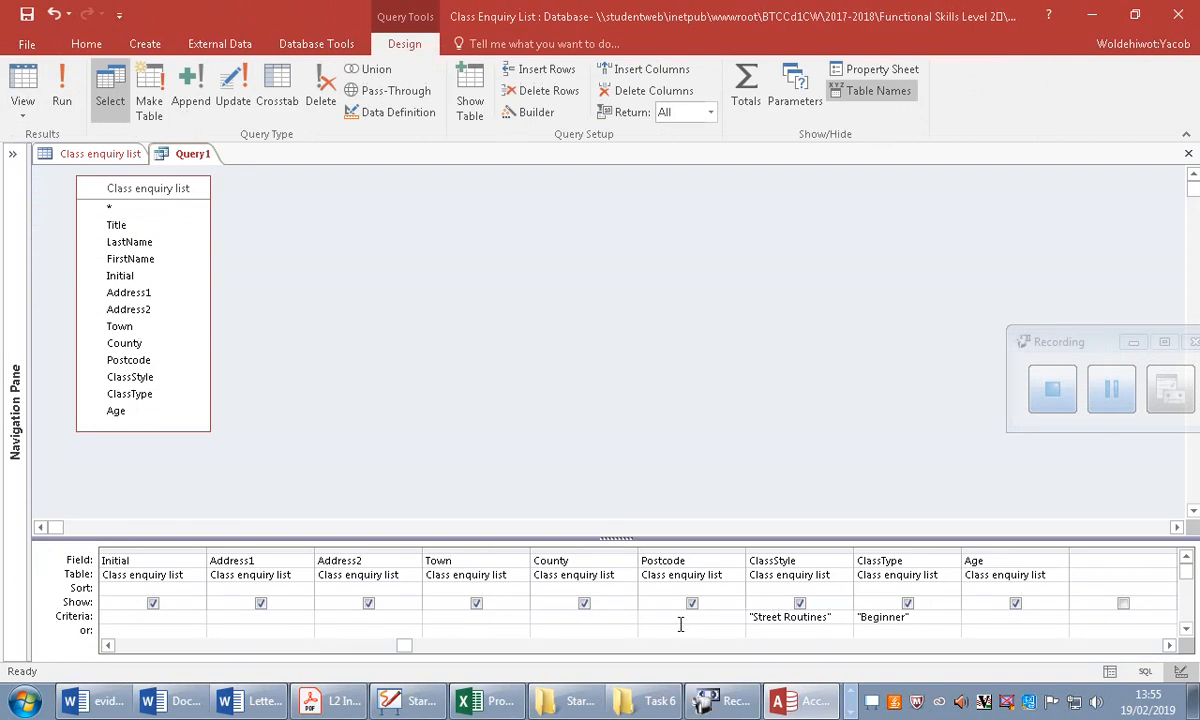
Reread the Task 6 instructions on the exam page in Internet Explorer and return to the query design in Access.
left_click(853, 694)
left_click(78, 702)
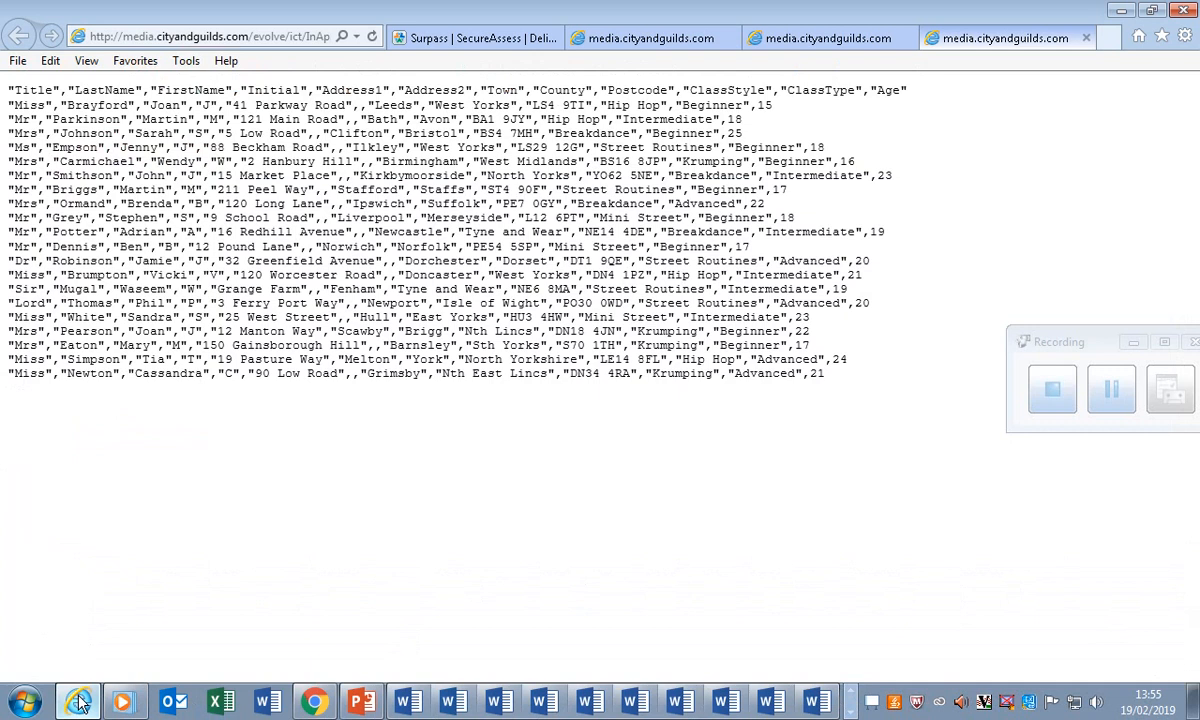
left_click(478, 38)
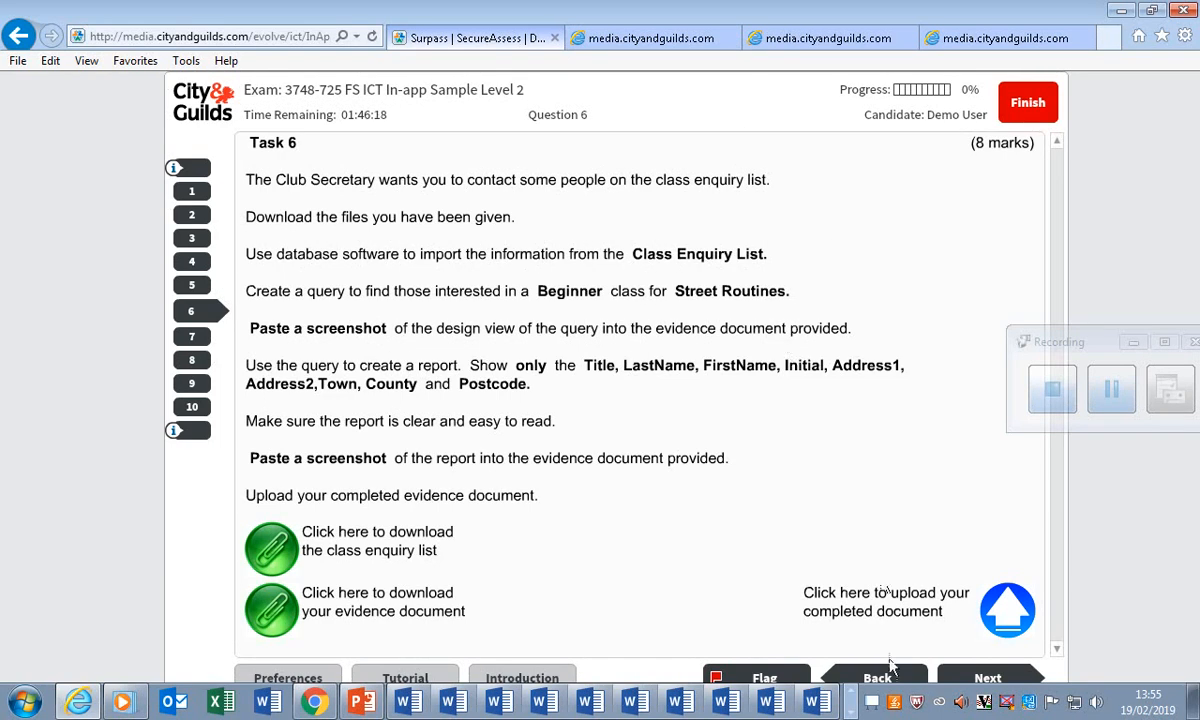
left_click(851, 713)
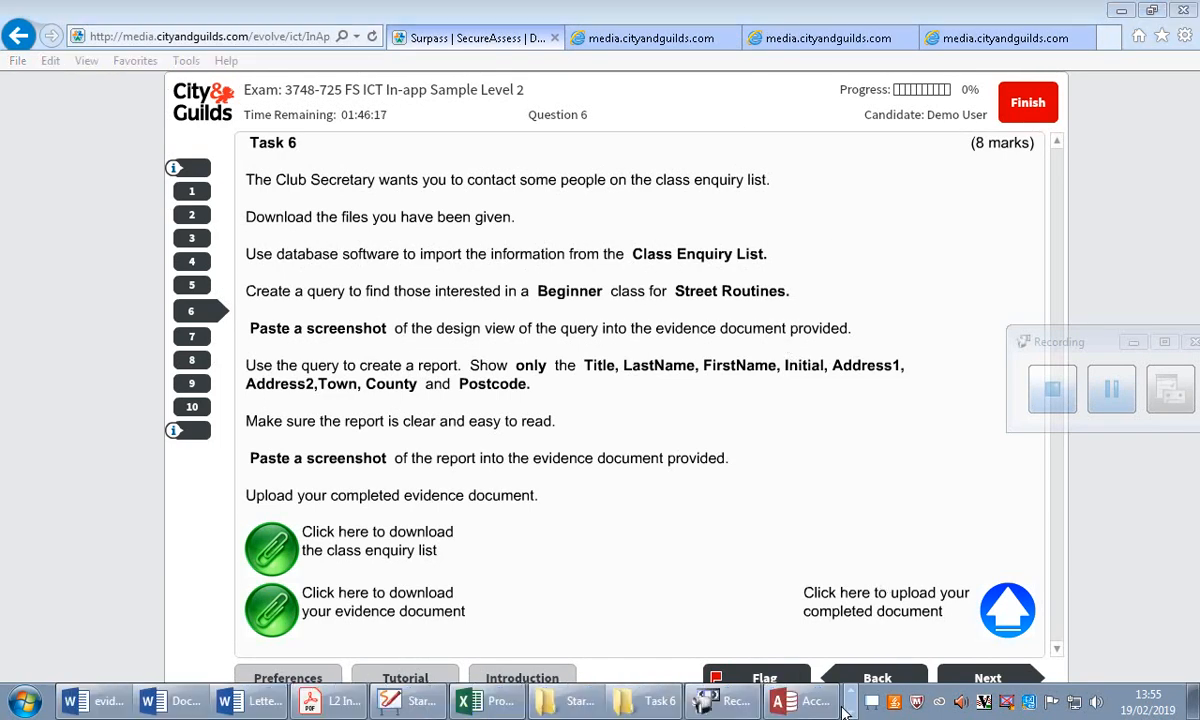
left_click(790, 701)
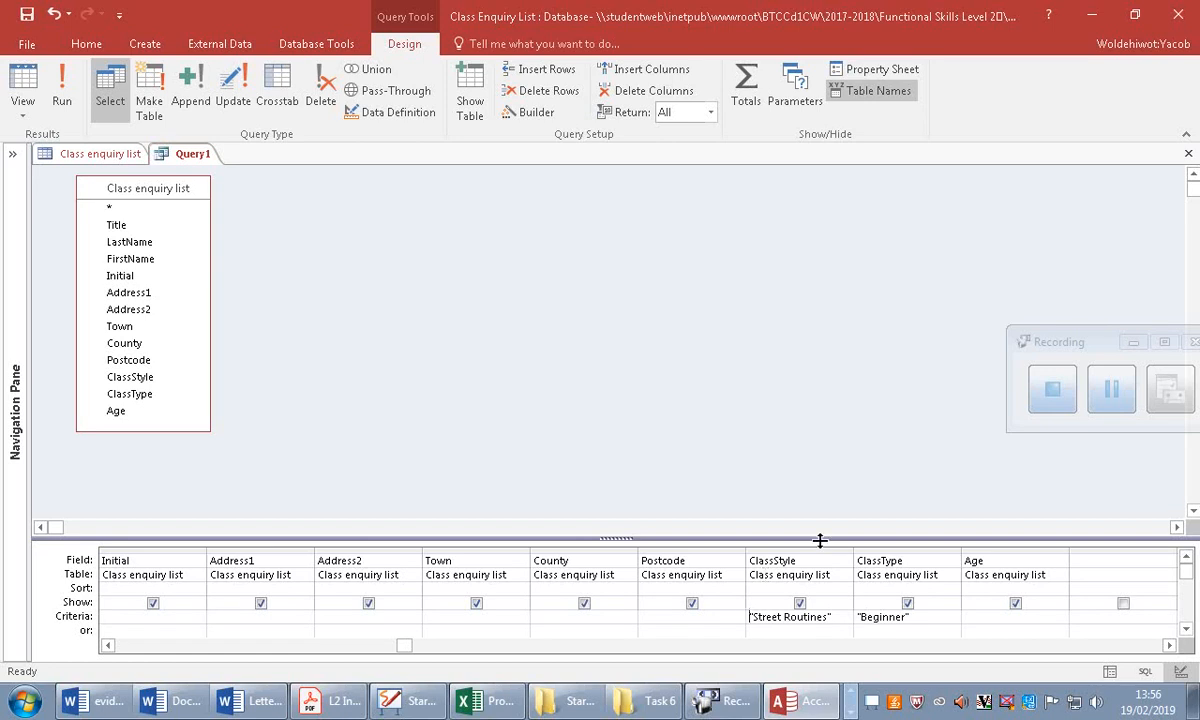
Look through the open Word documents and Chrome for the Task 6 evidence document.
left_click(170, 706)
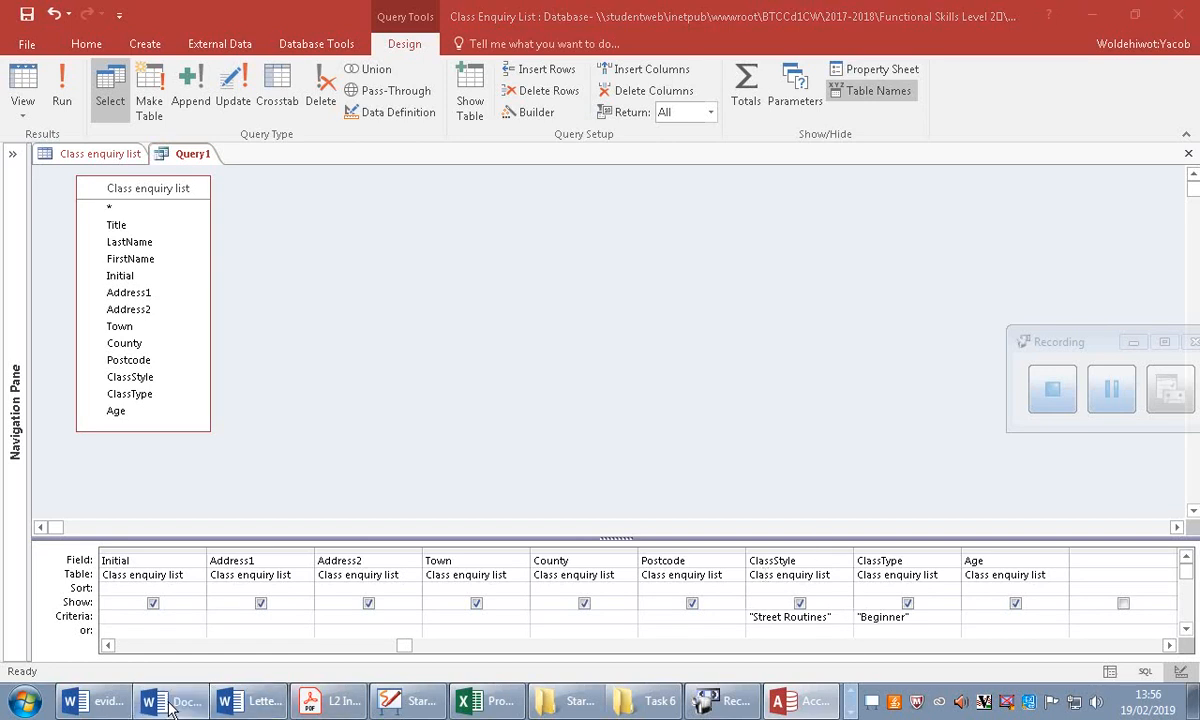
left_click(106, 703)
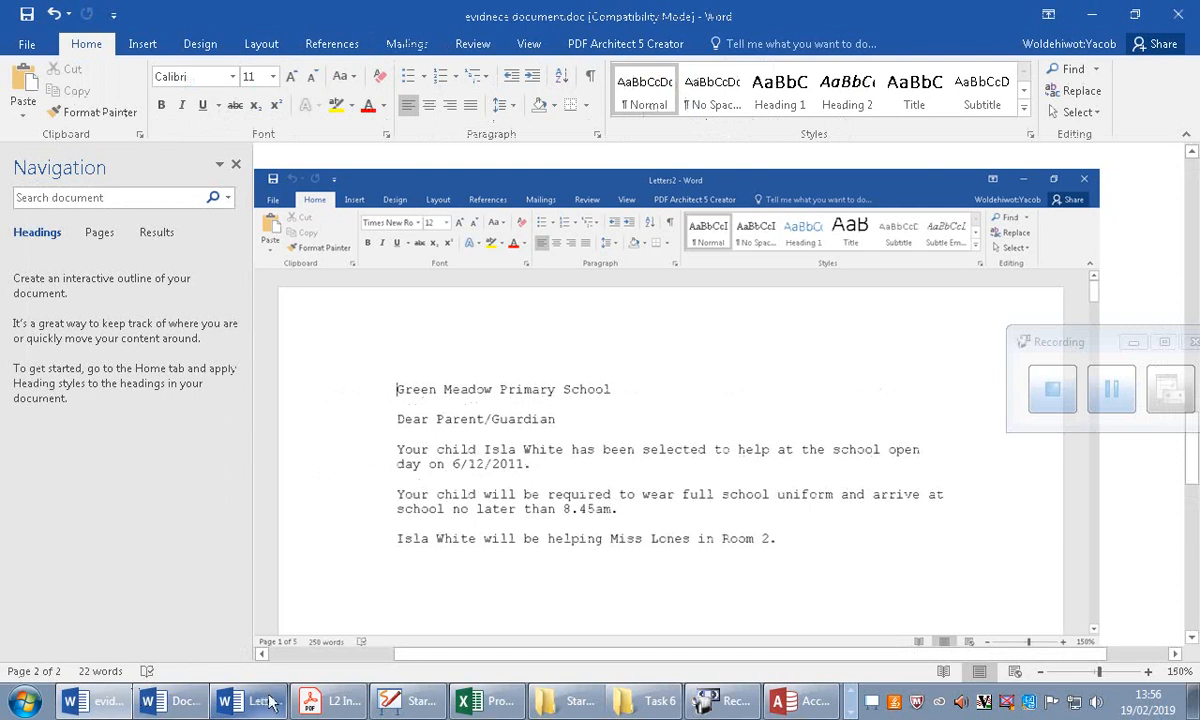
left_click(851, 692)
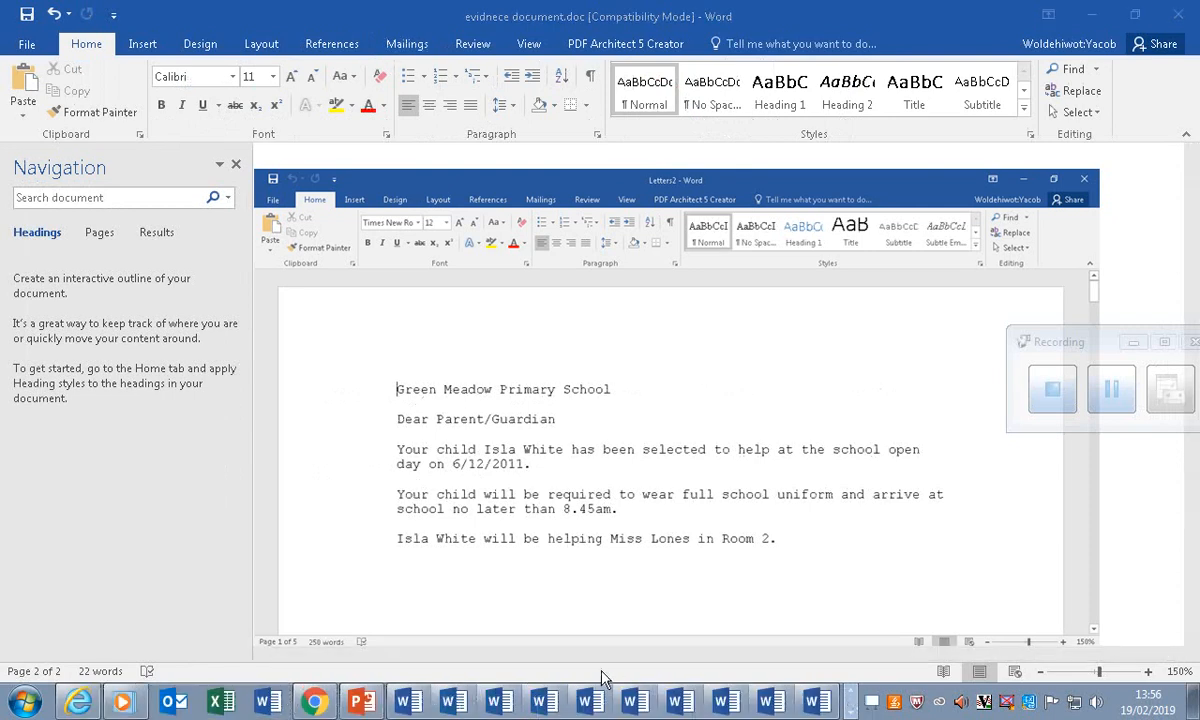
left_click(313, 703)
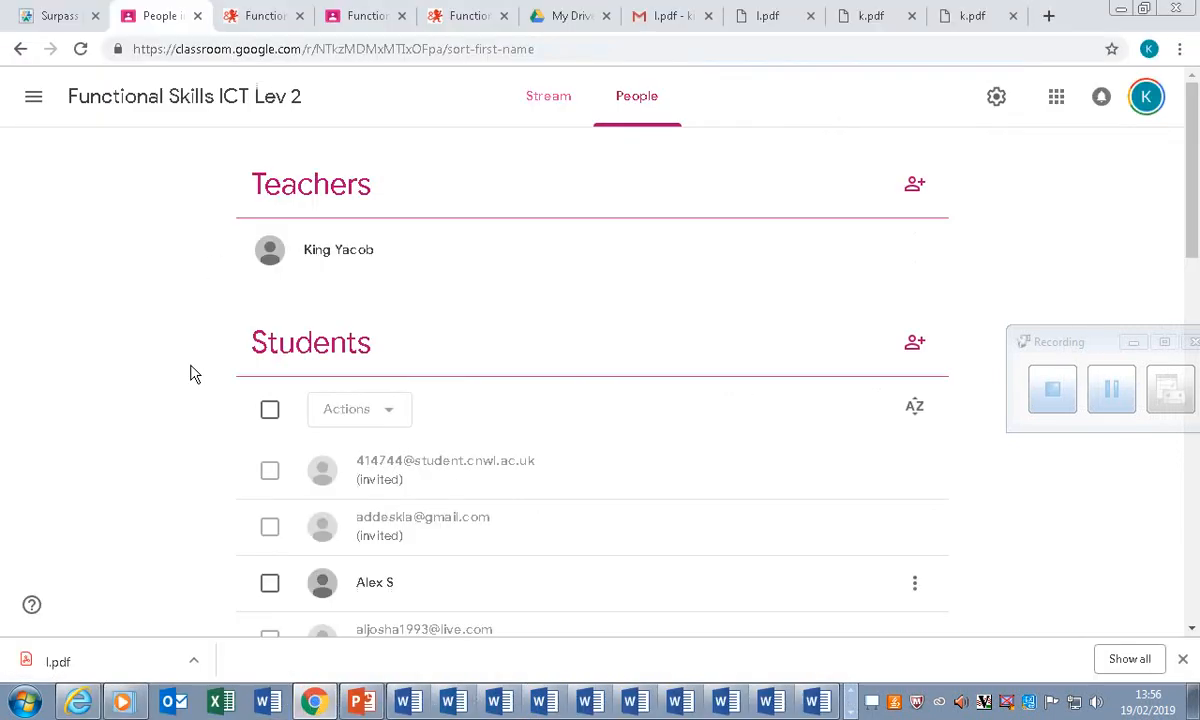
left_click(78, 703)
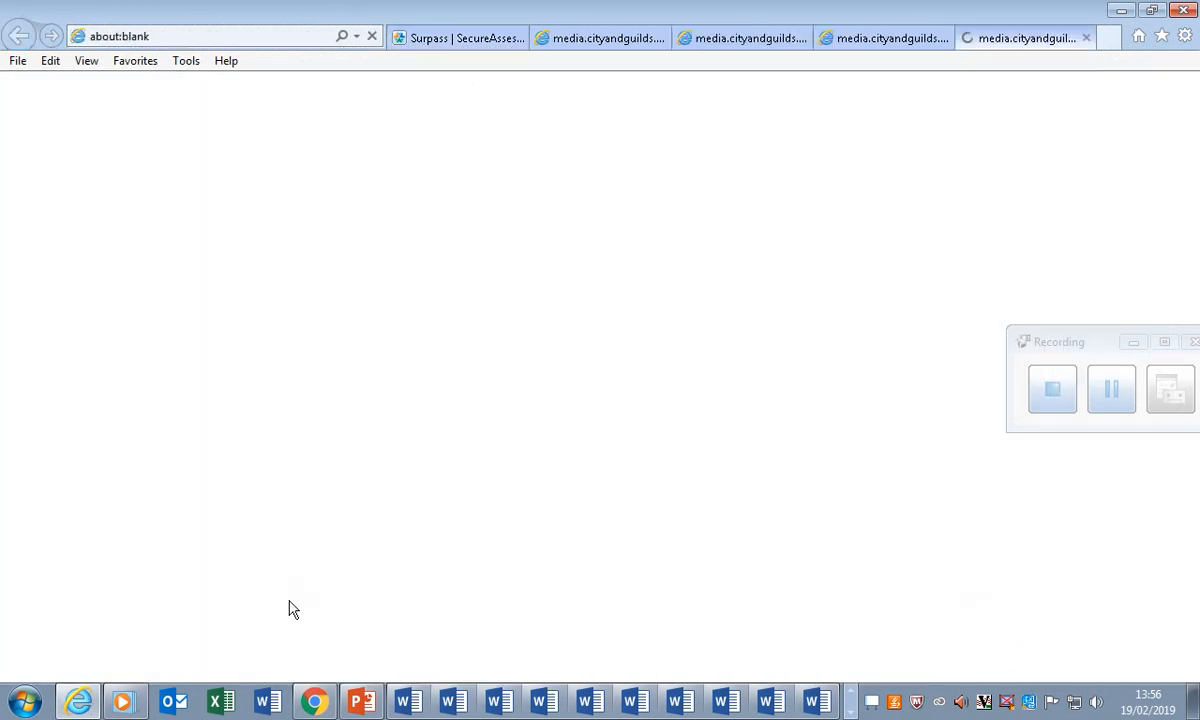
left_click(268, 604)
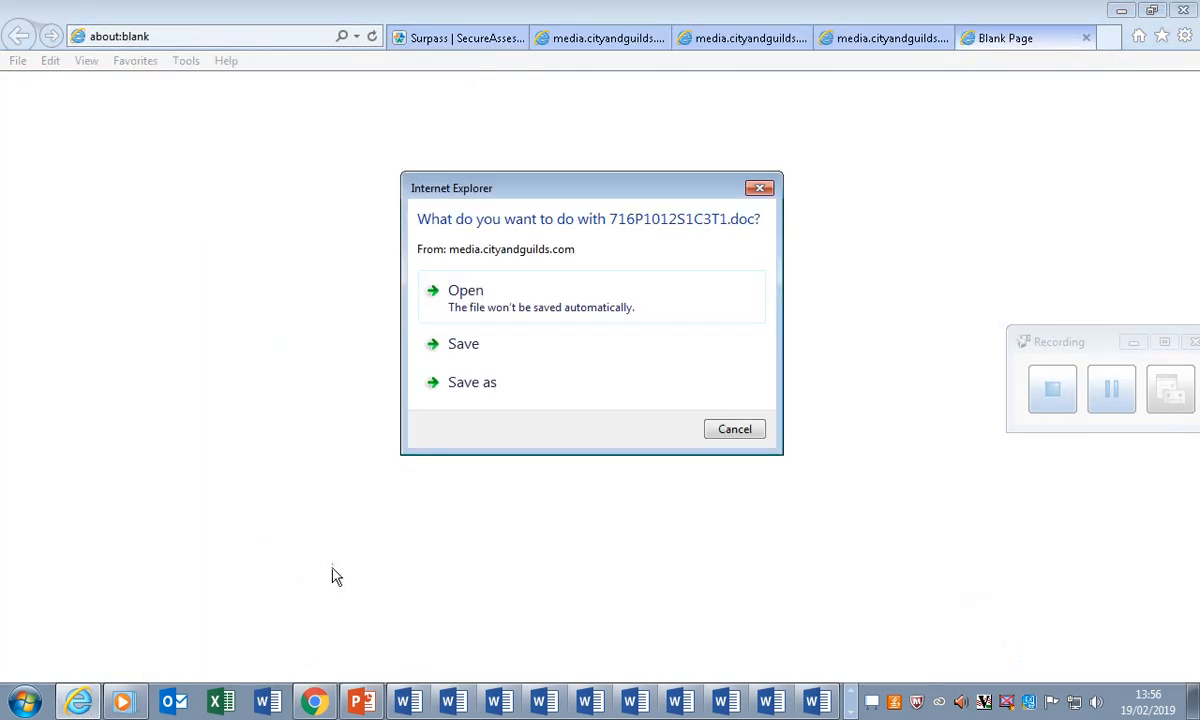
left_click(495, 388)
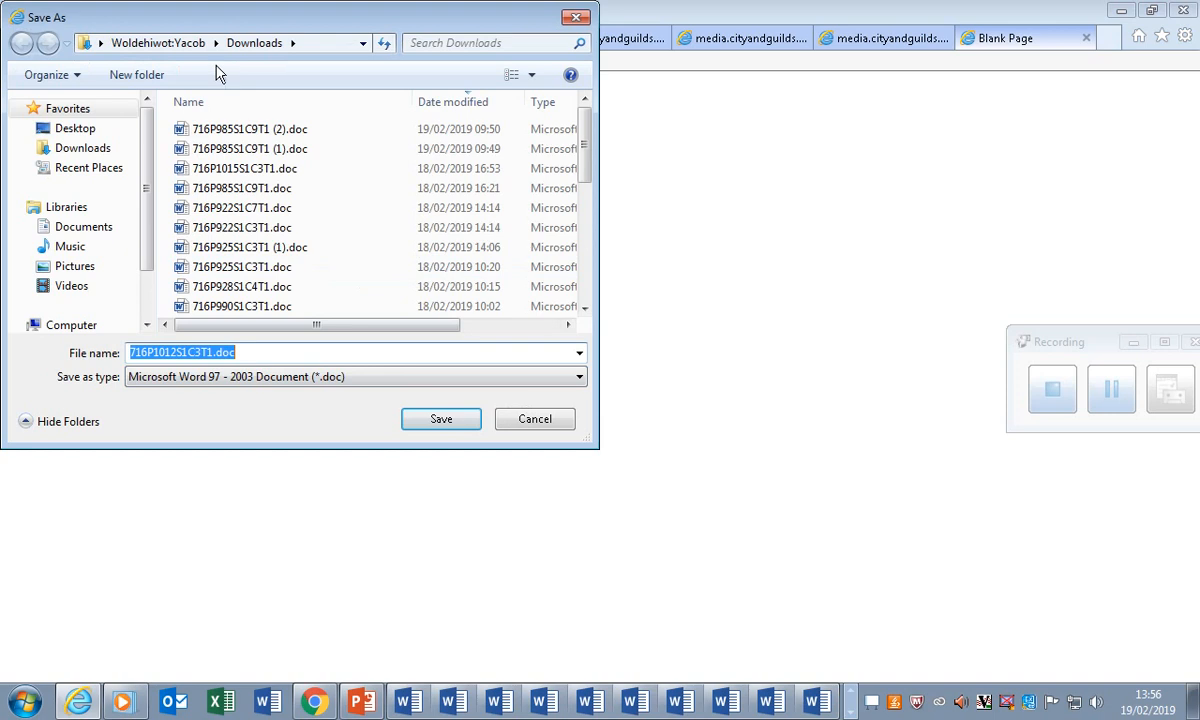
left_click(99, 149)
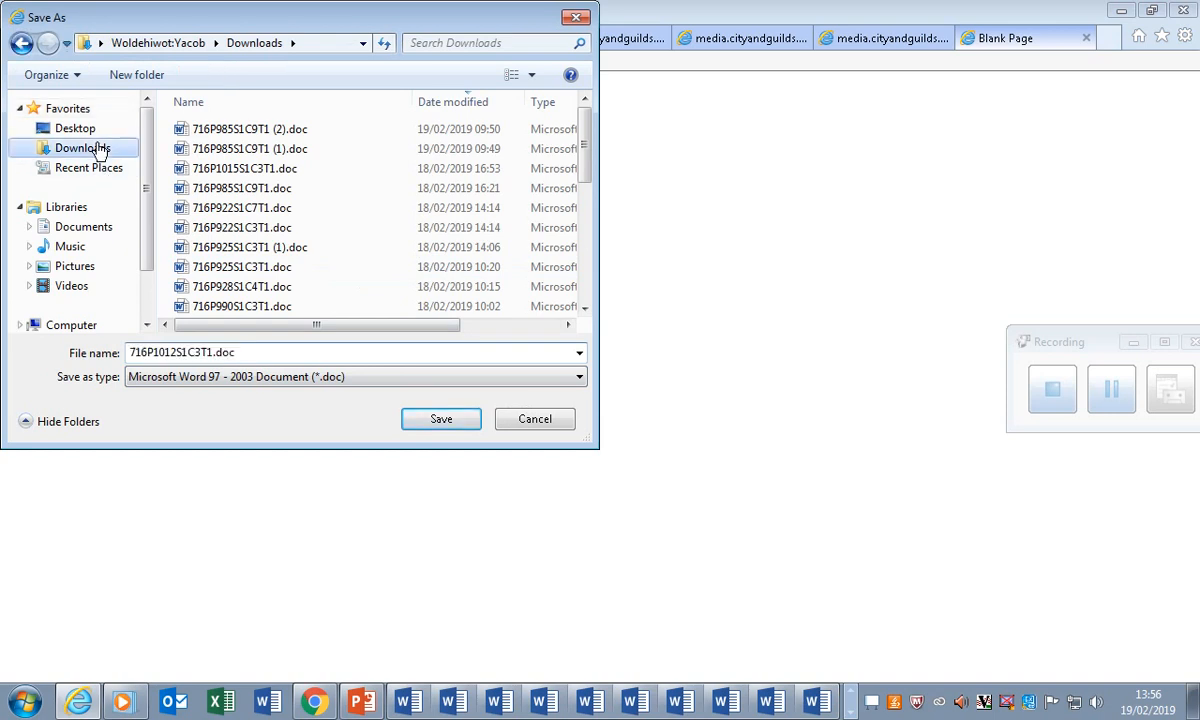
left_click(78, 128)
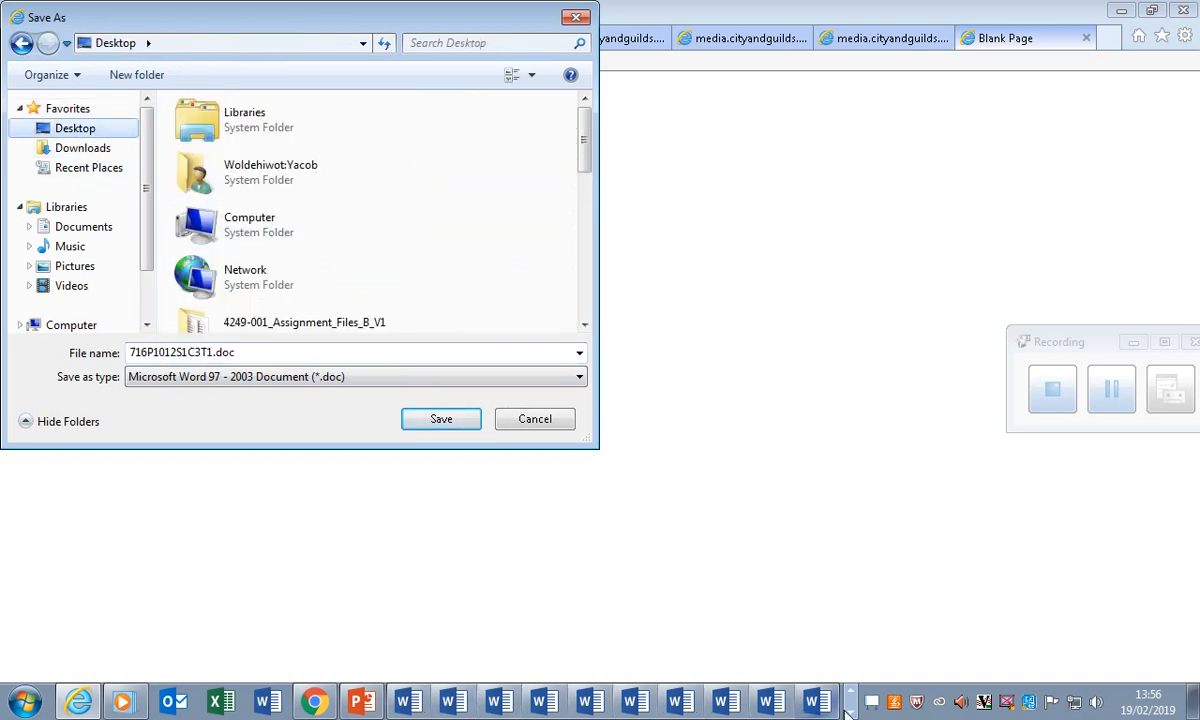
left_click(640, 700)
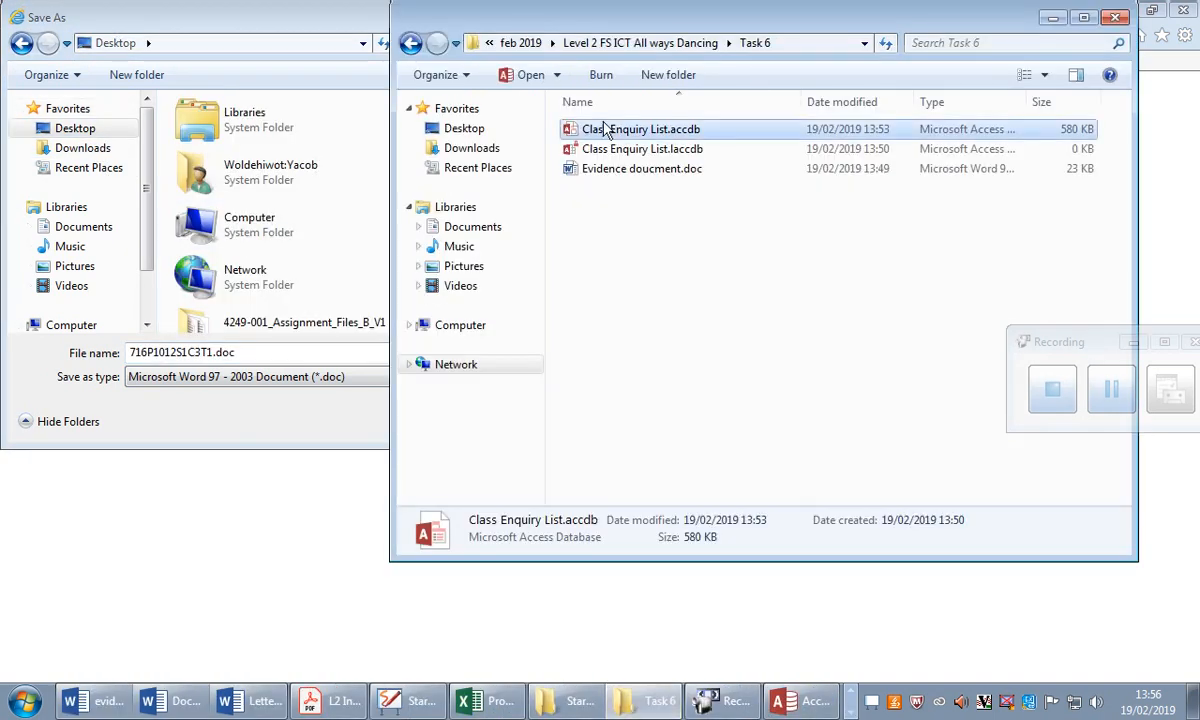
left_click(812, 44)
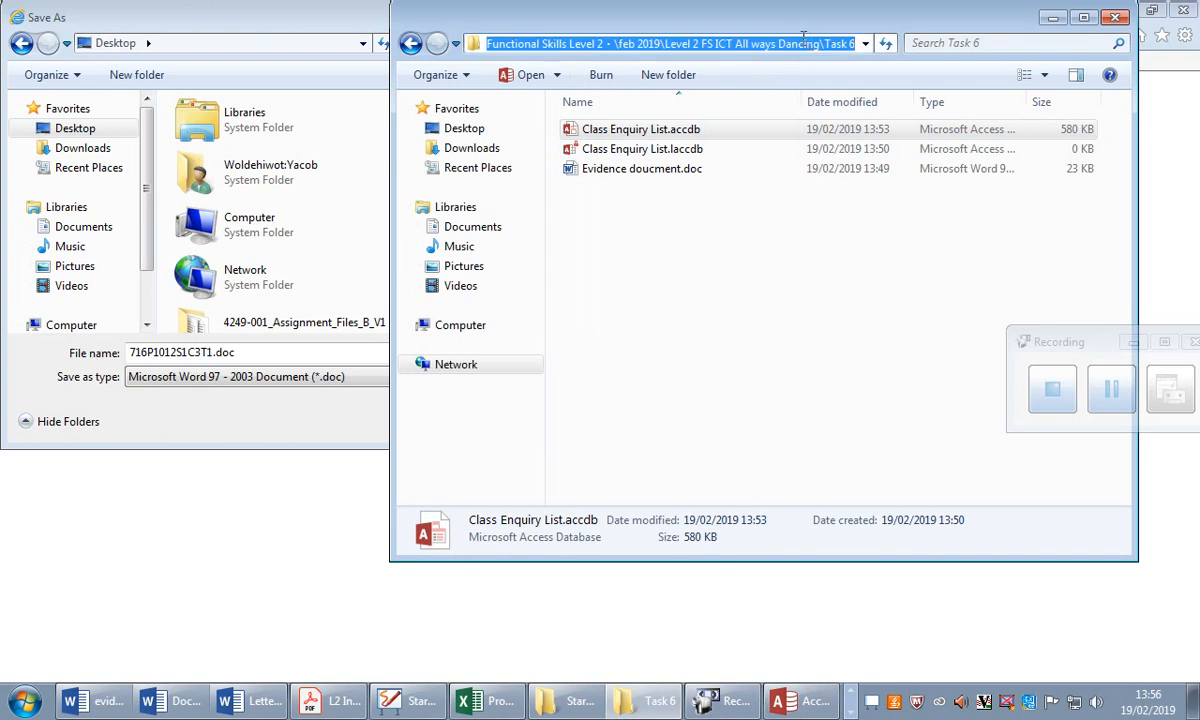
key("alt+Tab")
left_click_drag(365, 352, 5, 293)
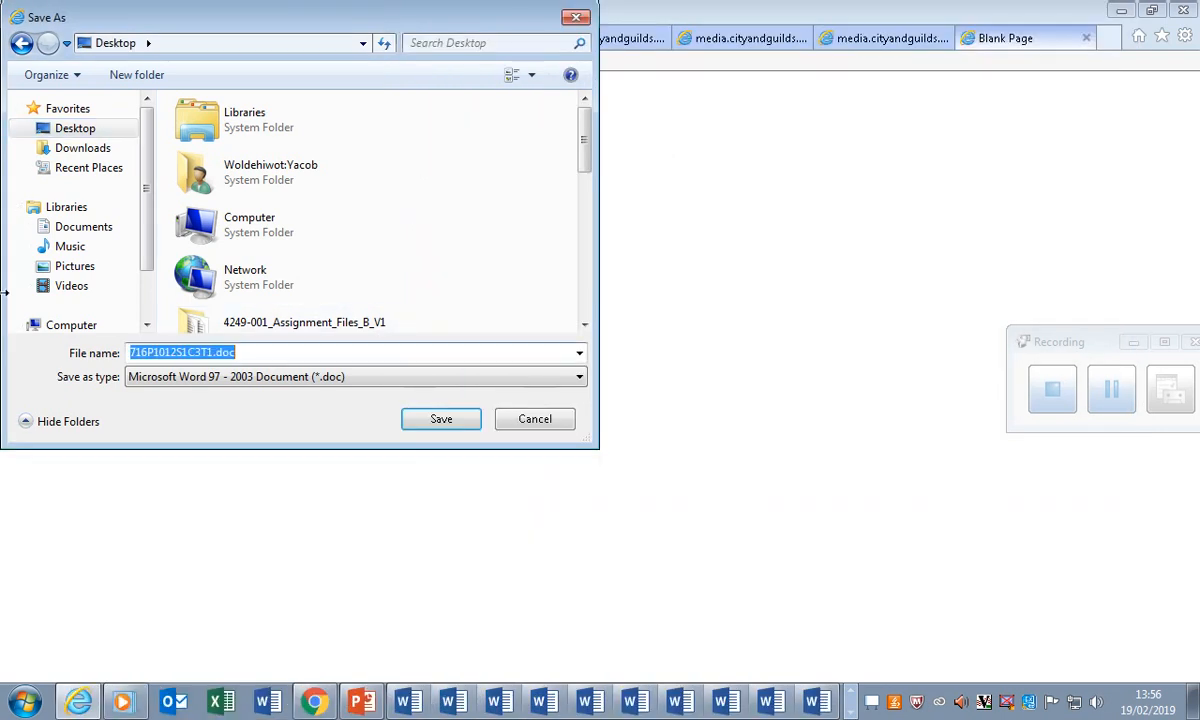
key("ctrl+v")
left_click(548, 420)
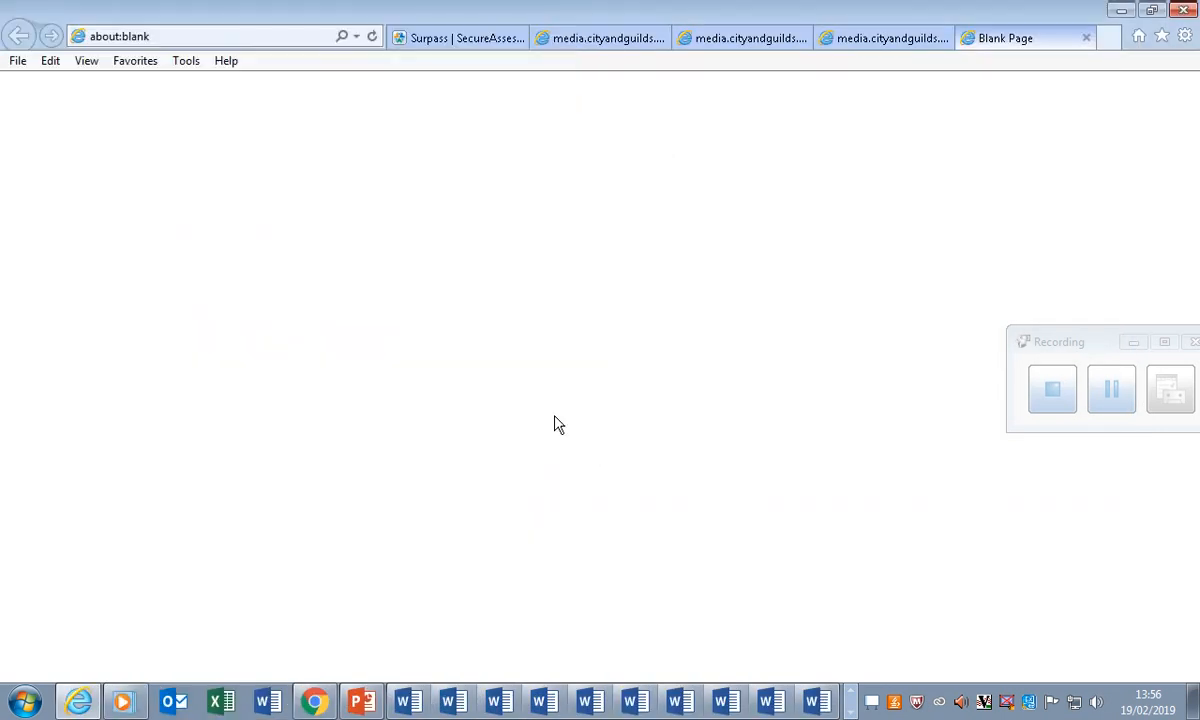
Switch to Word and open evidnece document.doc from the recent documents.
left_click(820, 702)
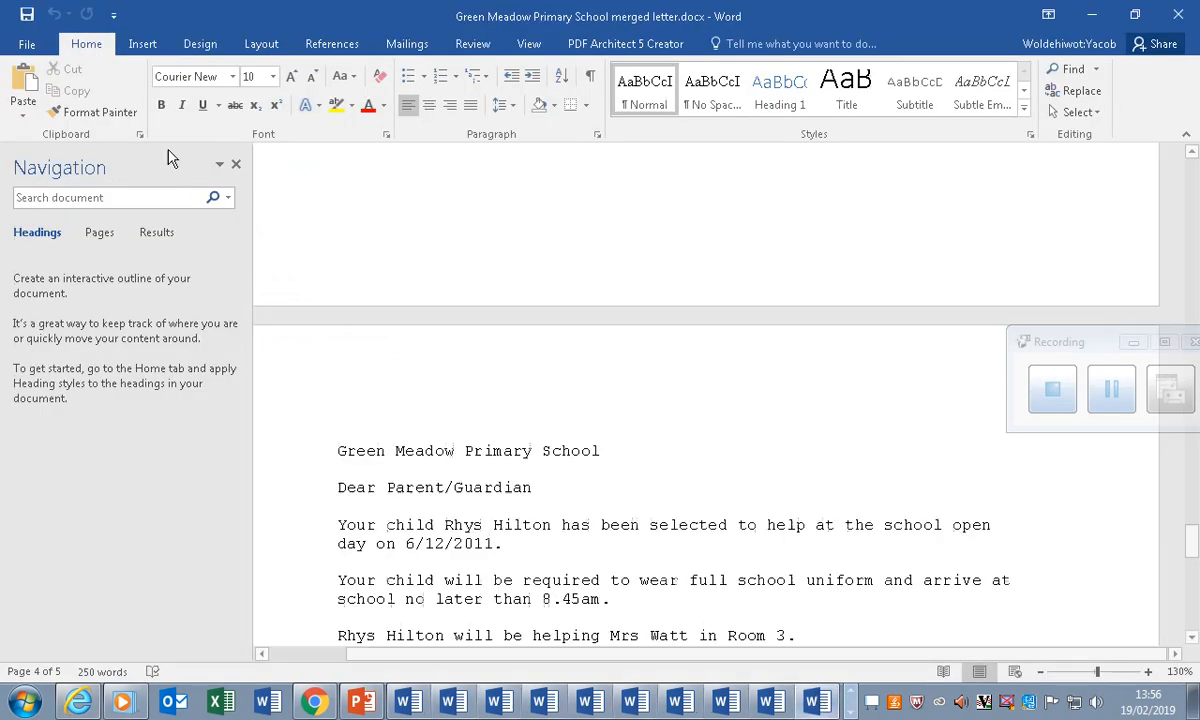
left_click(27, 44)
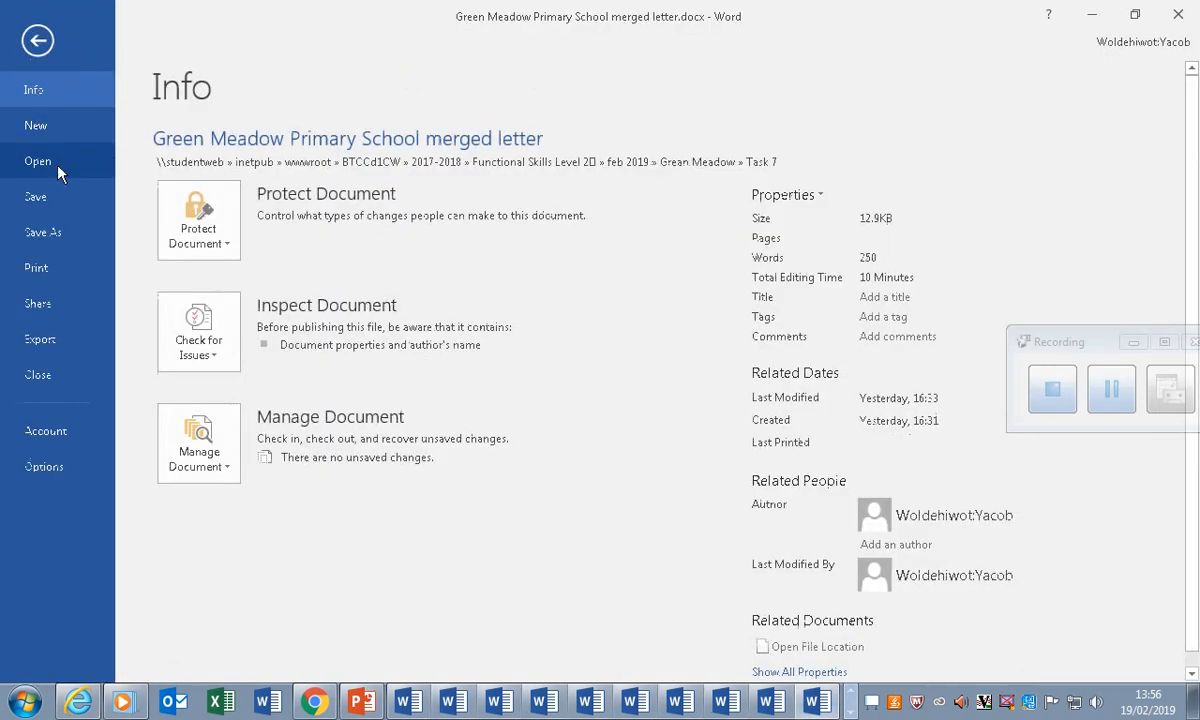
left_click(58, 164)
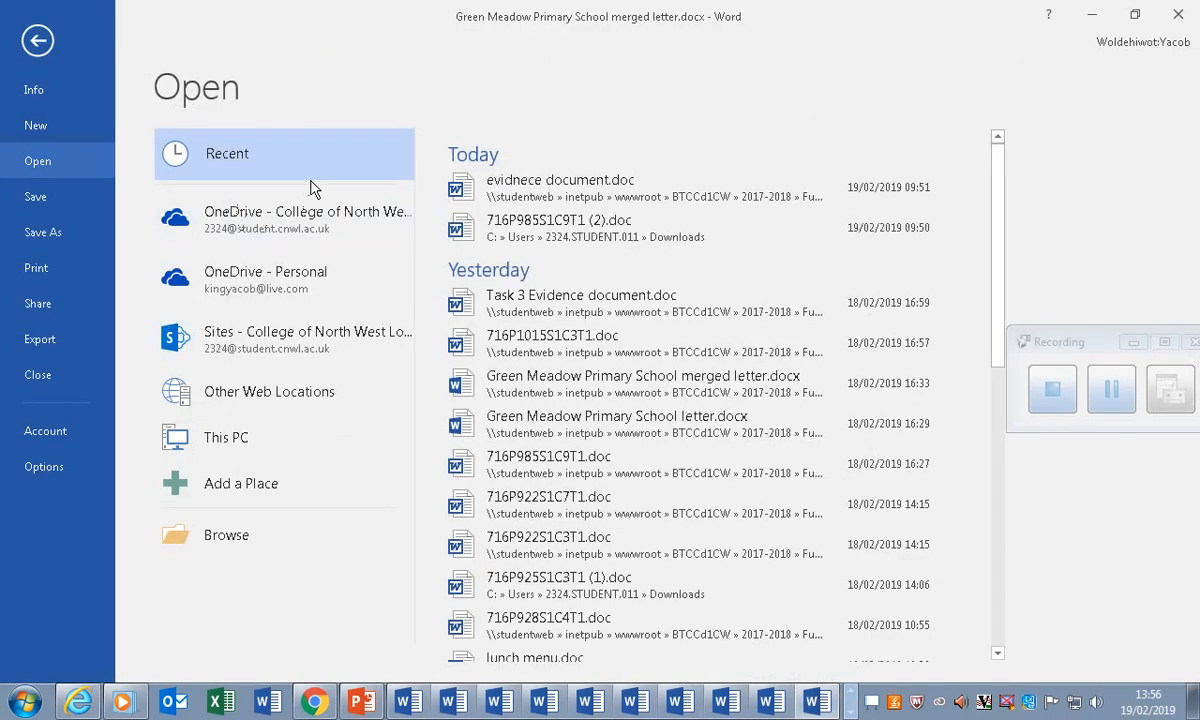
left_click(668, 190)
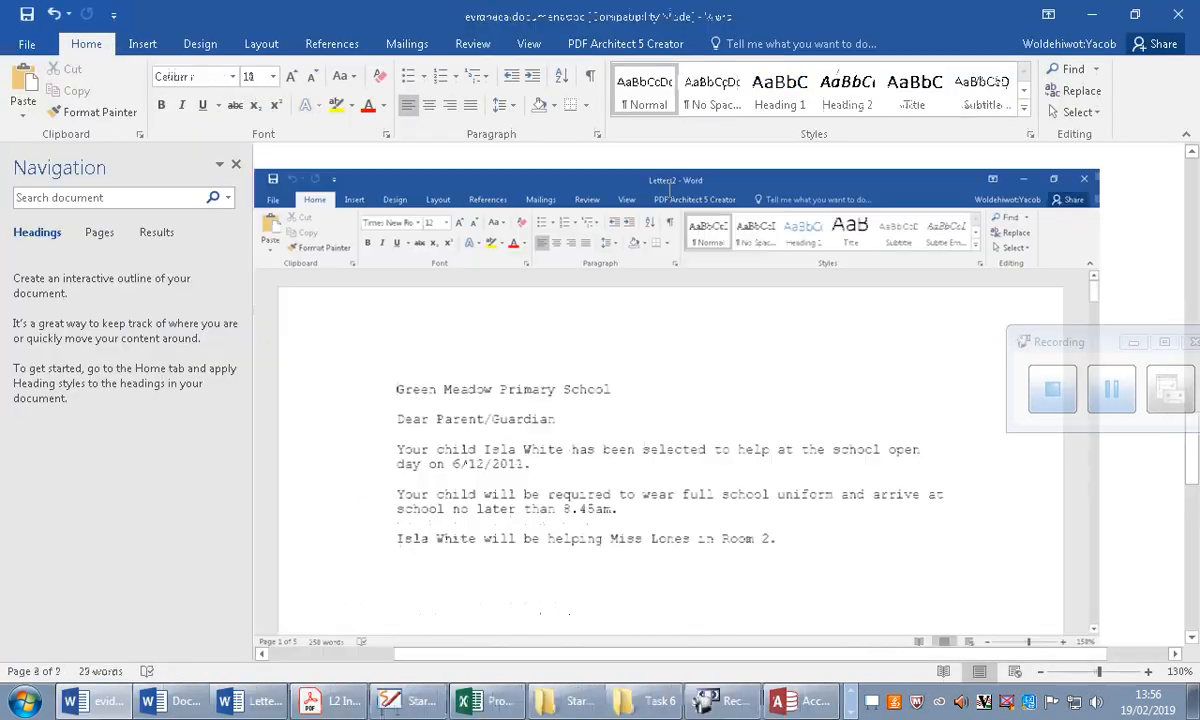
Browse for a file to open in Word and check the path of the demo folder under Task 7.
left_click(25, 44)
left_click(37, 161)
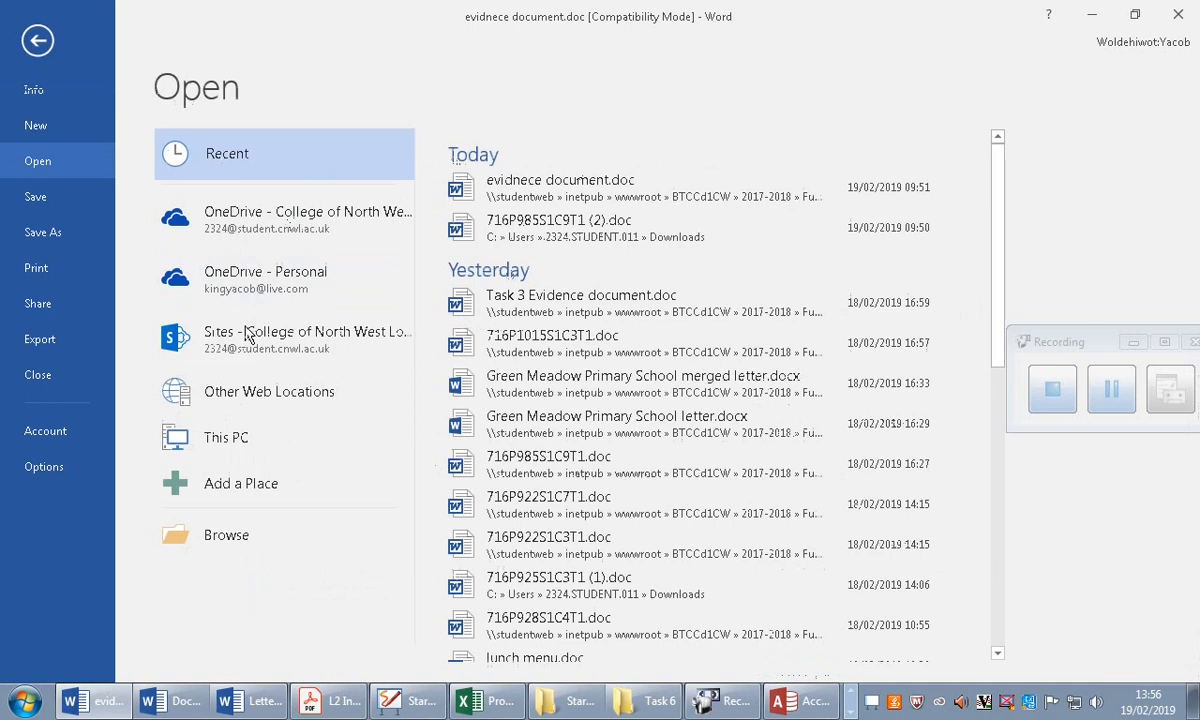
left_click(277, 543)
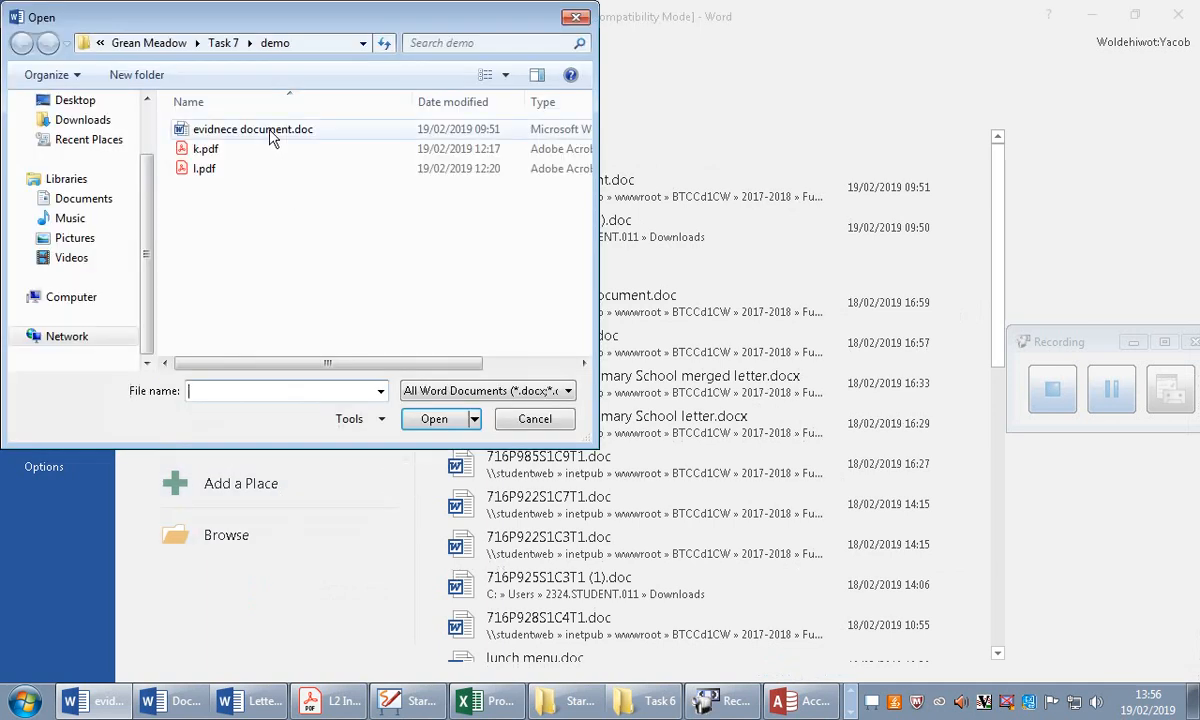
left_click(270, 136)
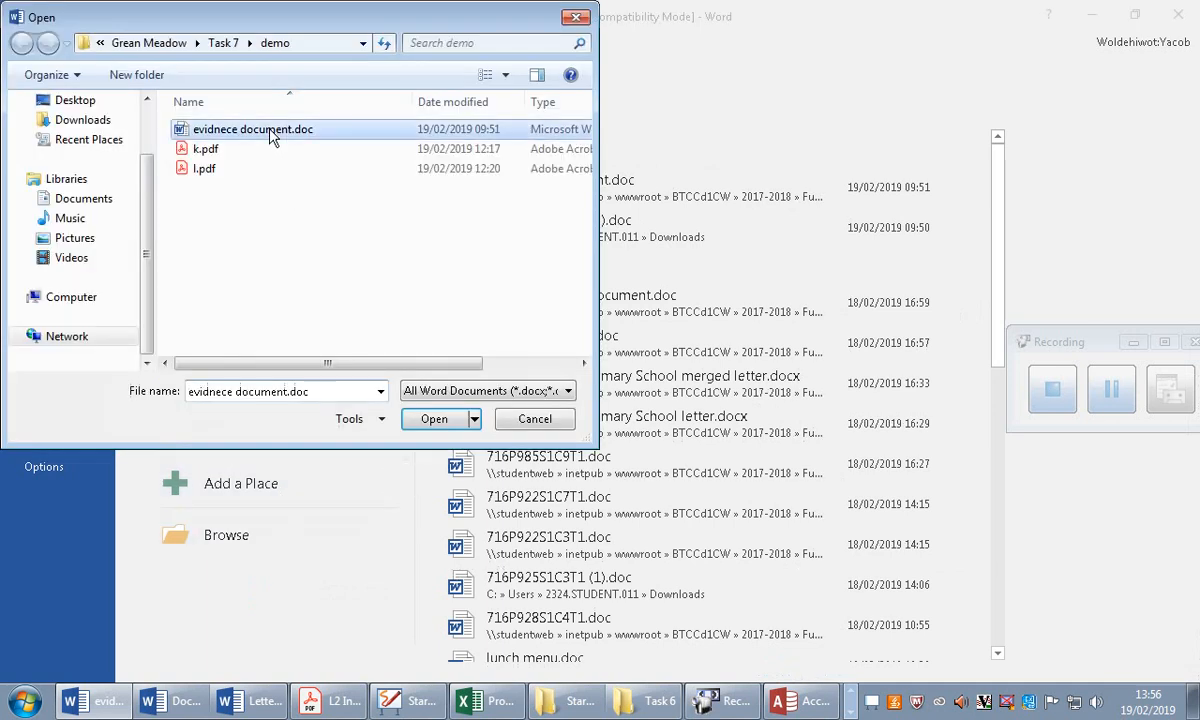
left_click(310, 43)
left_click(364, 44)
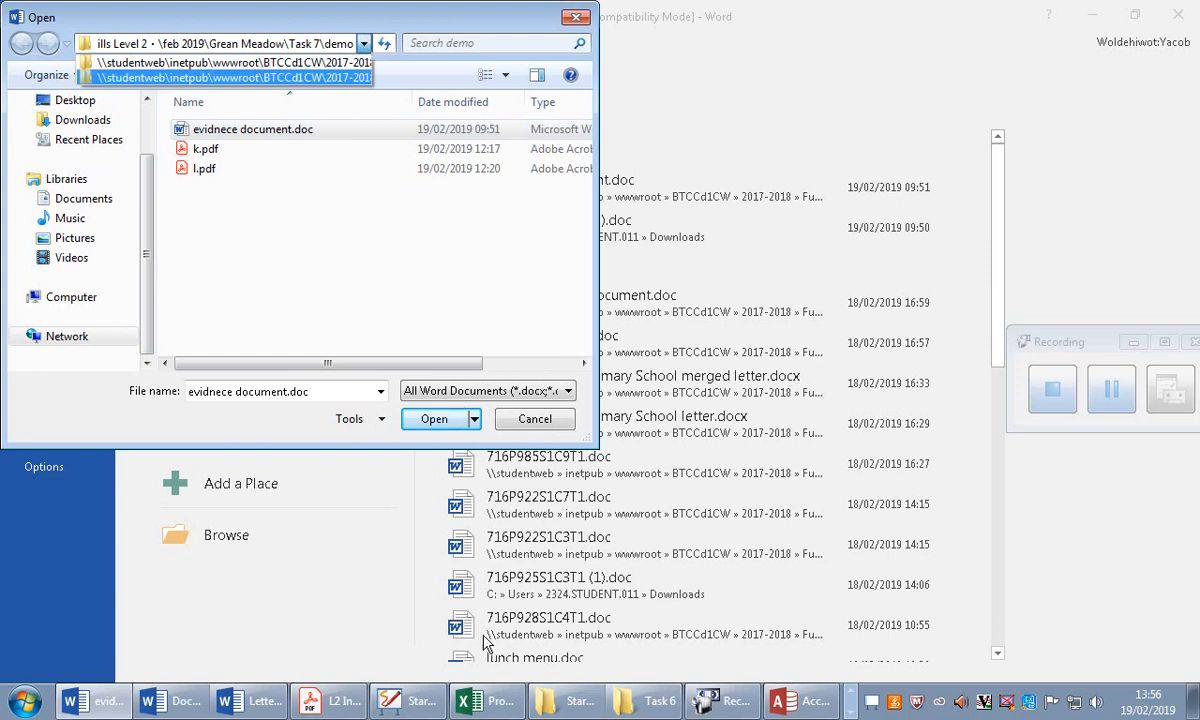
Copy the Task 6 folder's path from its Explorer window and go to that folder in Word's Open dialog.
left_click(645, 701)
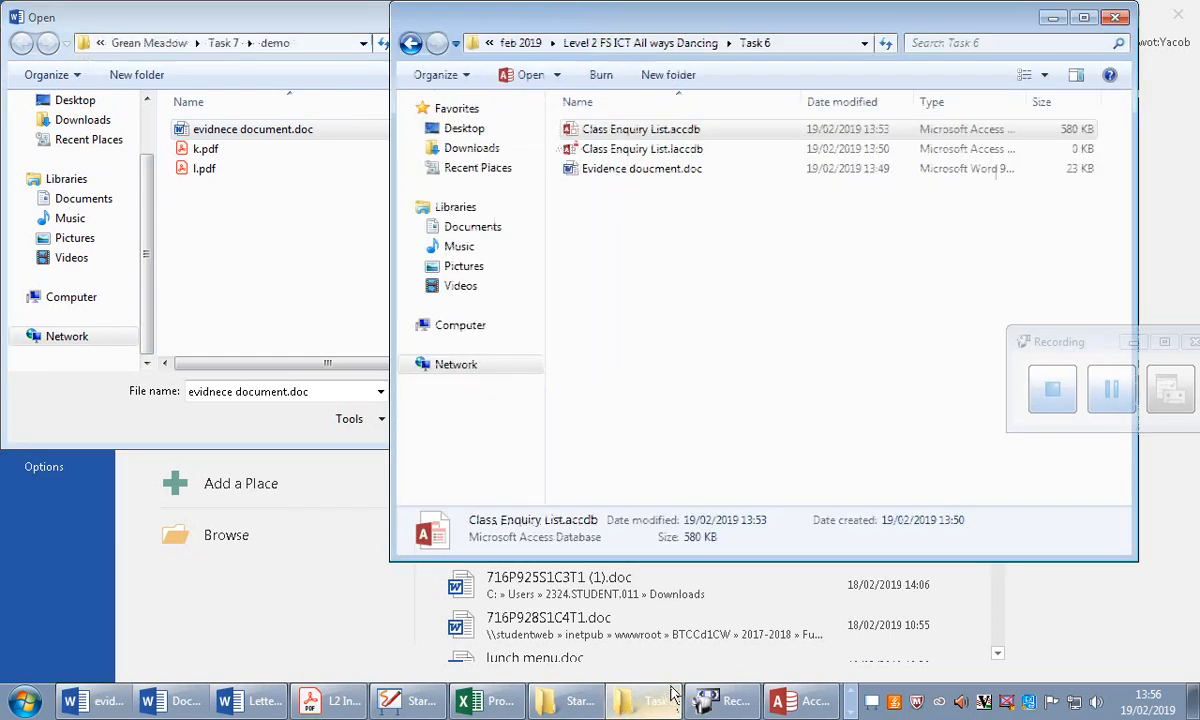
left_click(787, 40)
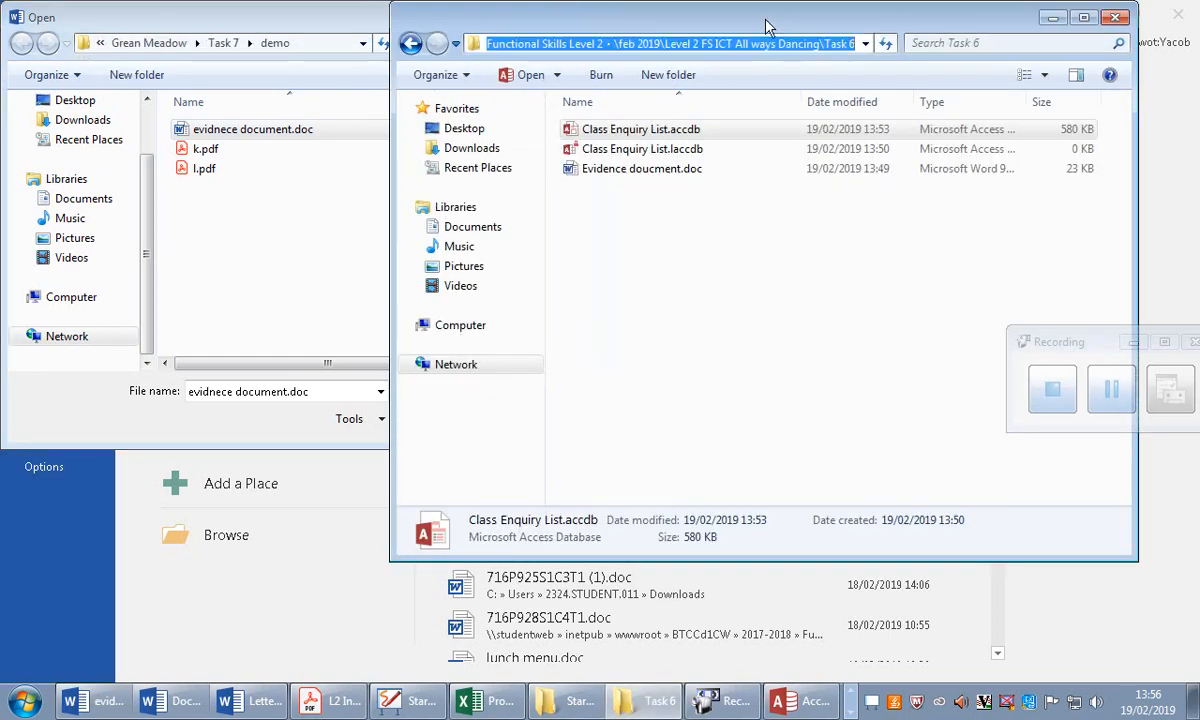
left_click(94, 427)
left_click(335, 395)
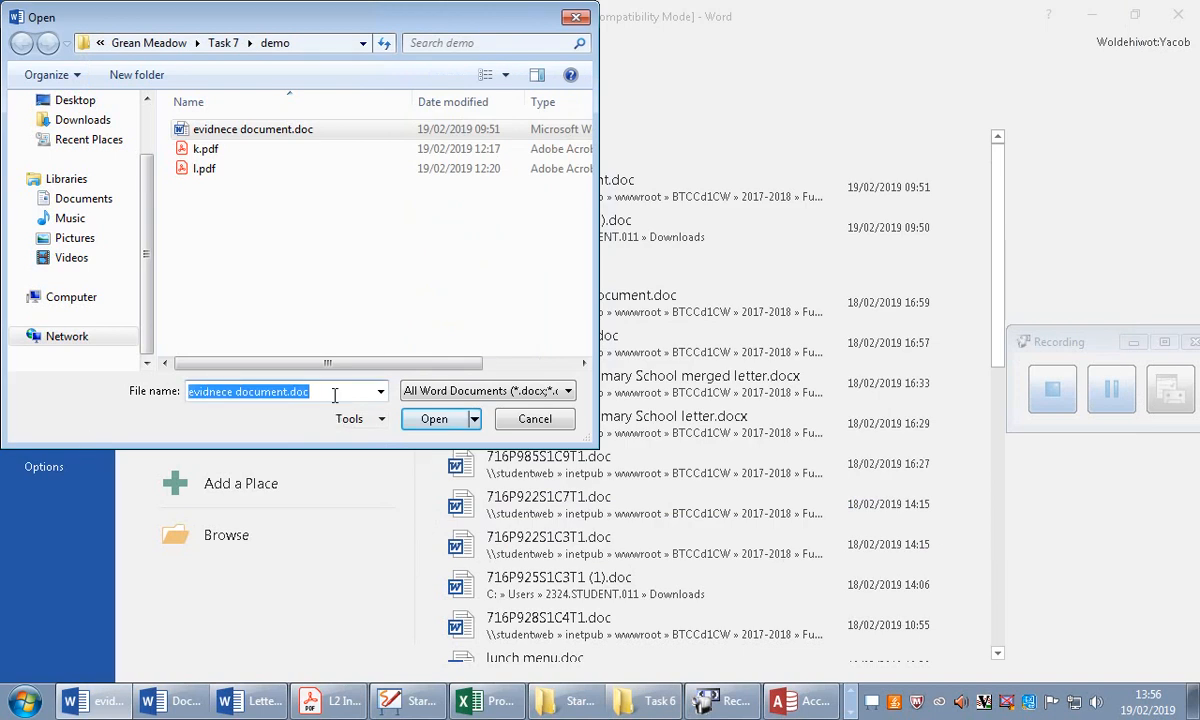
type("v")
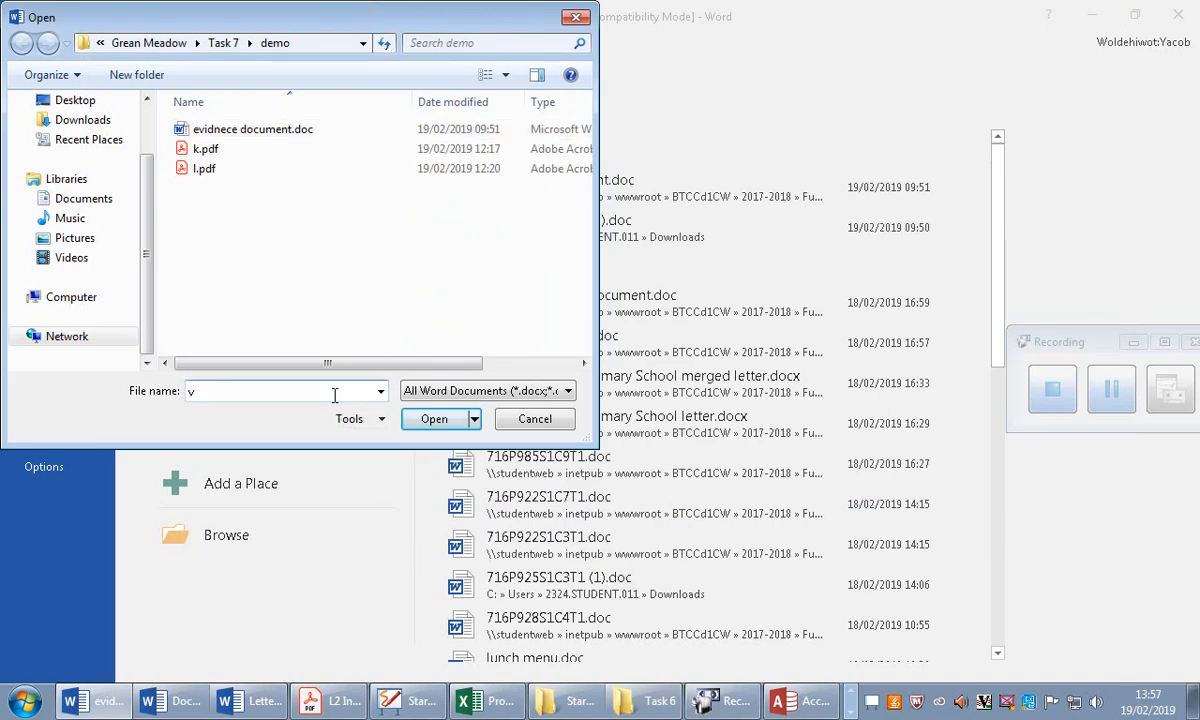
key("ctrl+v")
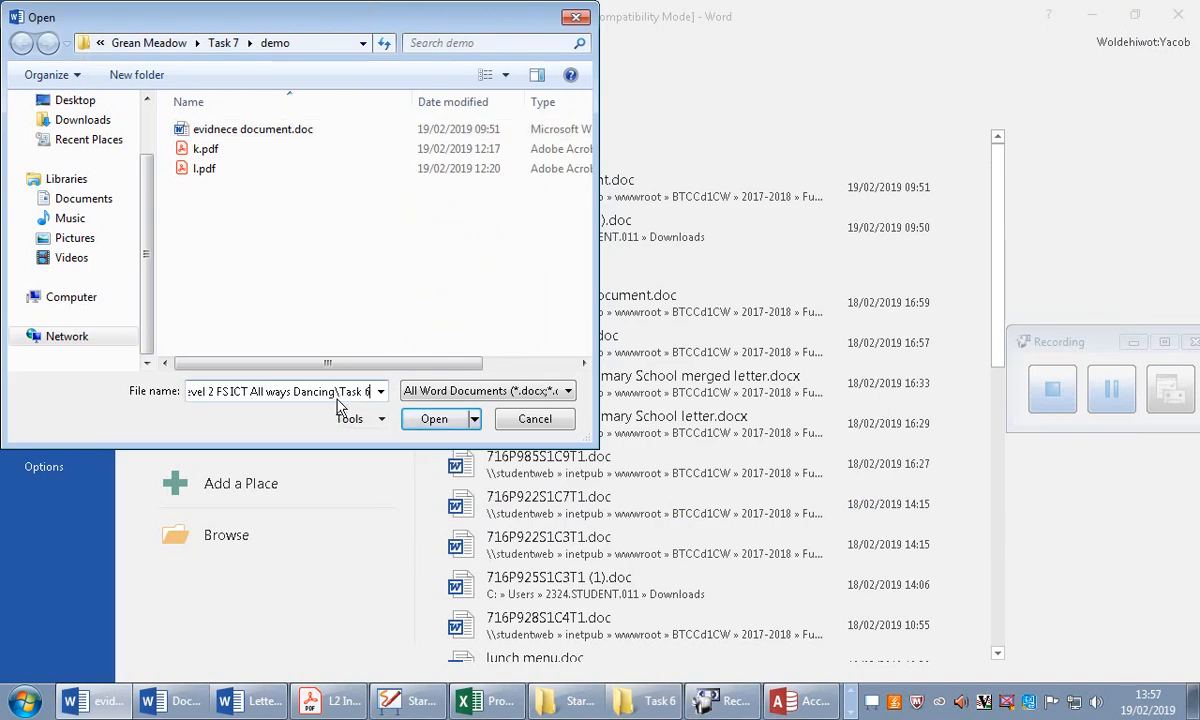
left_click(432, 418)
Open Evidence doucment.doc from the Task 6 folder and enable editing.
left_click(280, 133)
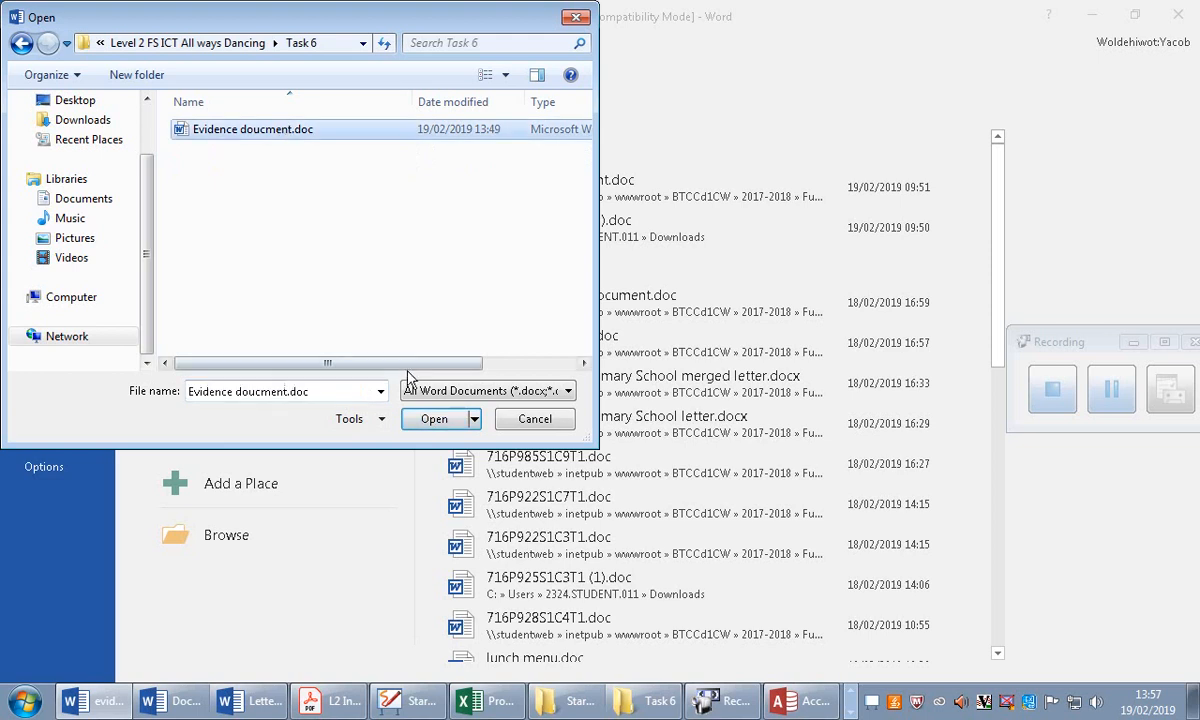
left_click(432, 418)
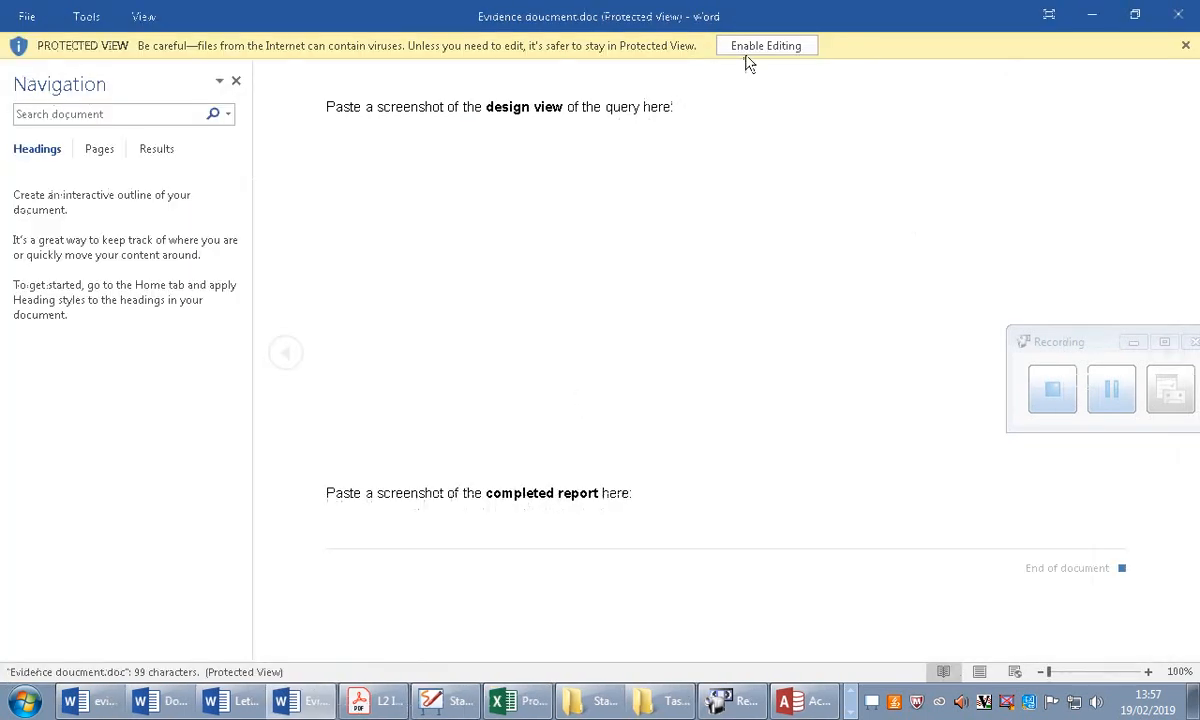
left_click(750, 50)
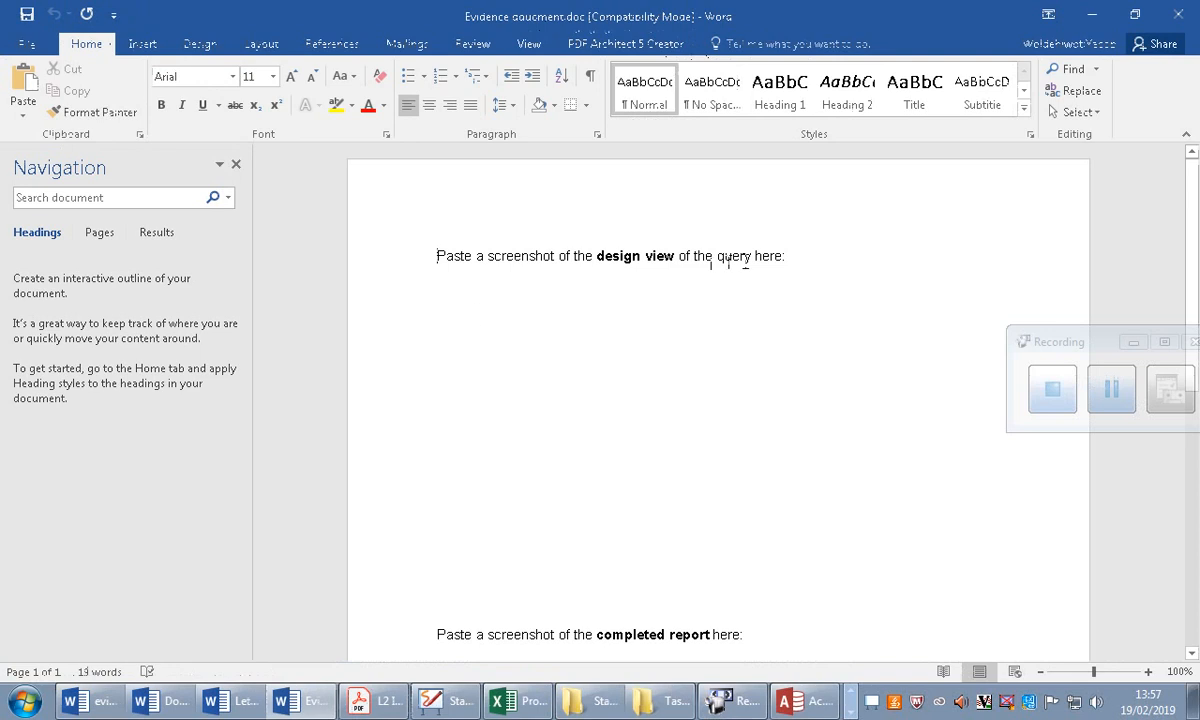
Place the cursor on a line below the design view prompt and undo the folder path pasted there.
left_click(789, 286)
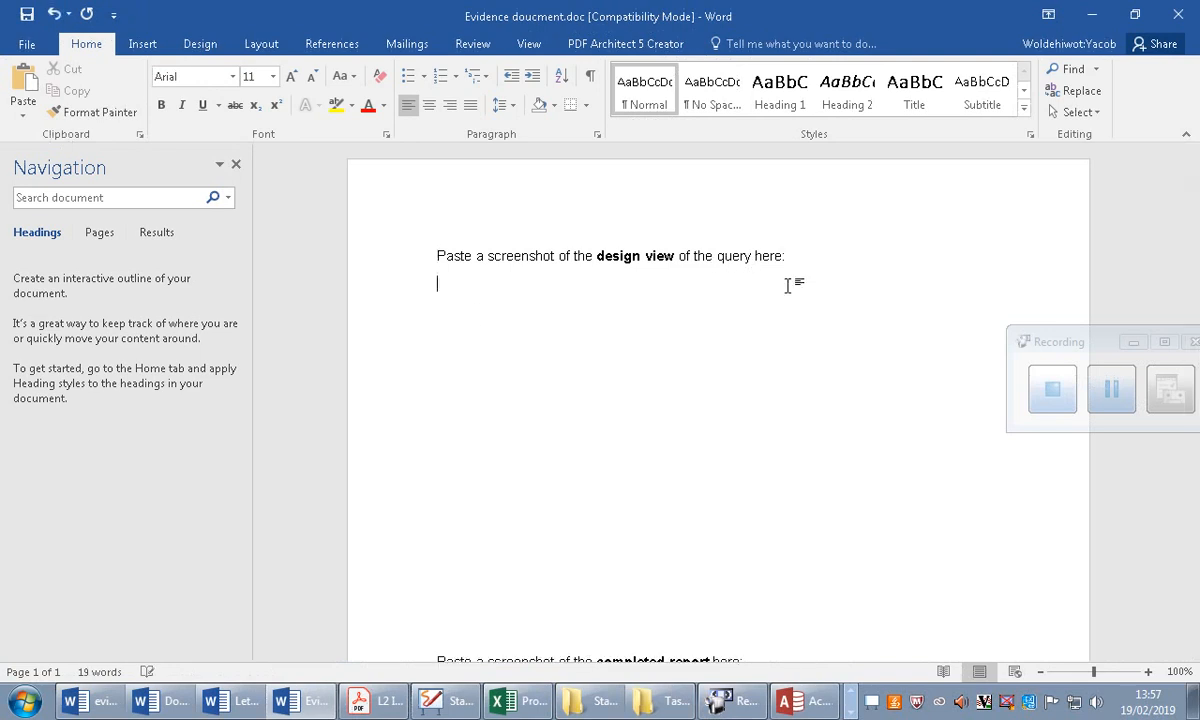
type("\\\\studentweb\\inetpub\\wwwroot\\BTCCd1CW\\2017-2018\\Functional Skills Level 2\\feb 2019\\Level 2 FS ICT All ways Dancing\\Task 6")
key("ctrl+z")
Capture the Query1 design view in Access and paste the screenshot below the design view prompt in Evidence doucment.doc.
key("alt+Tab")
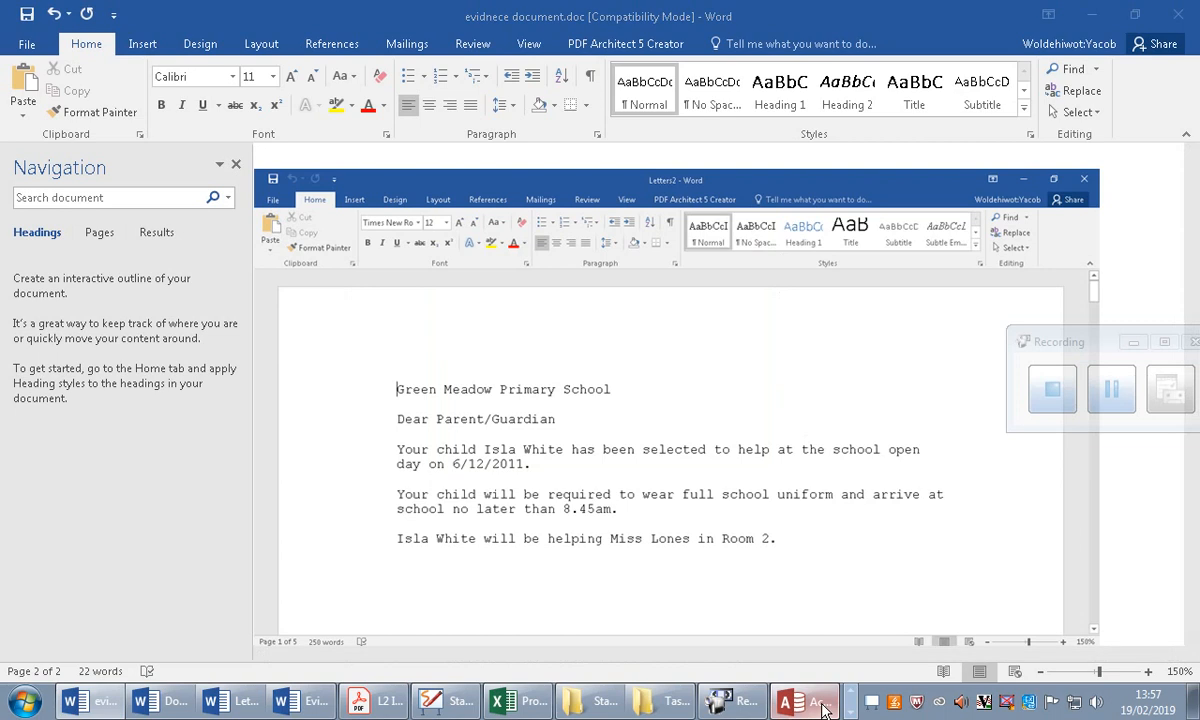
left_click(822, 704)
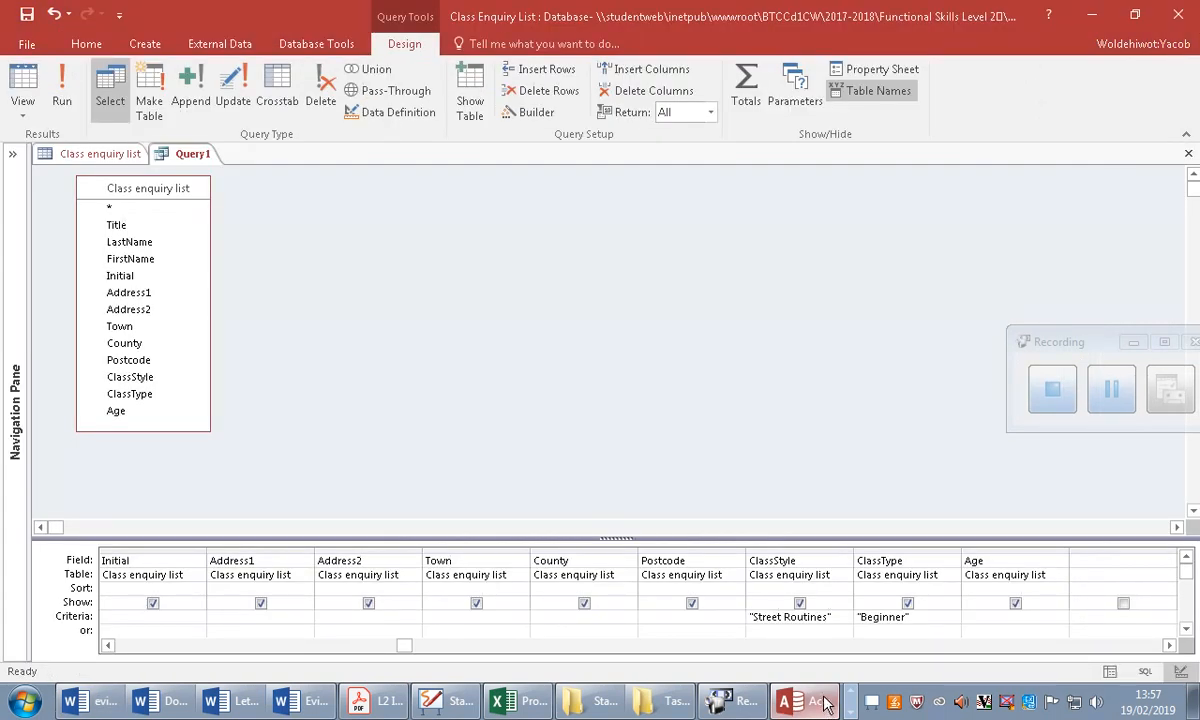
left_click(822, 704)
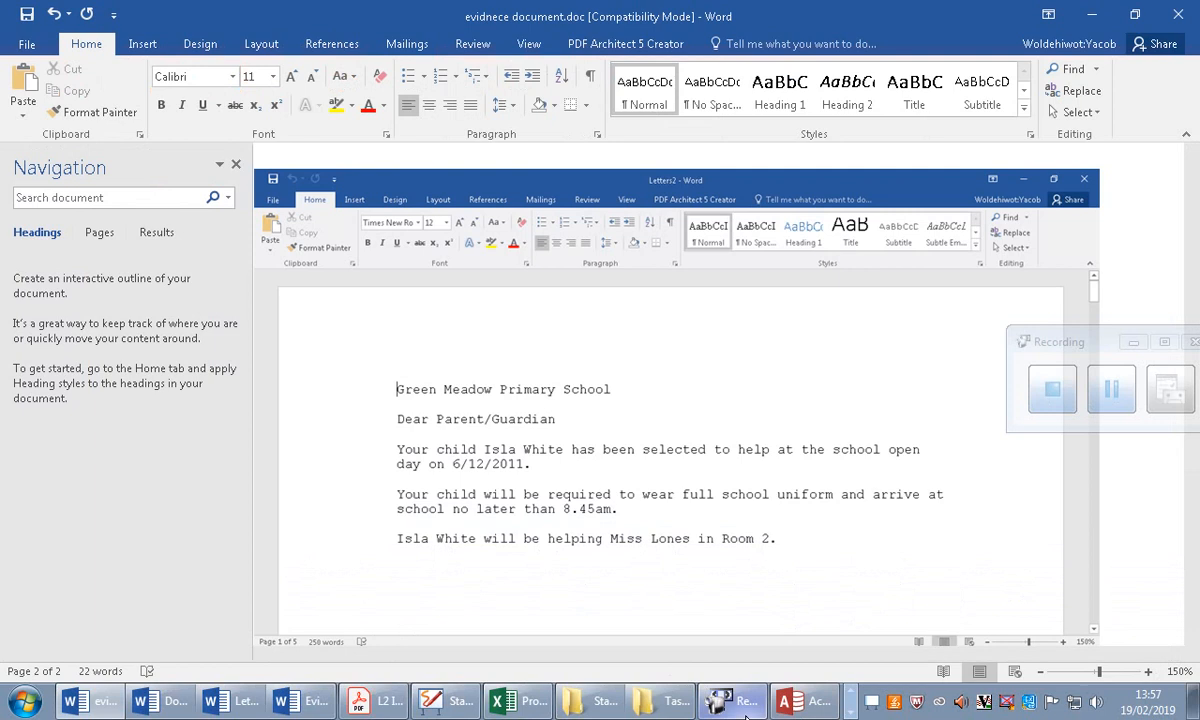
left_click(853, 715)
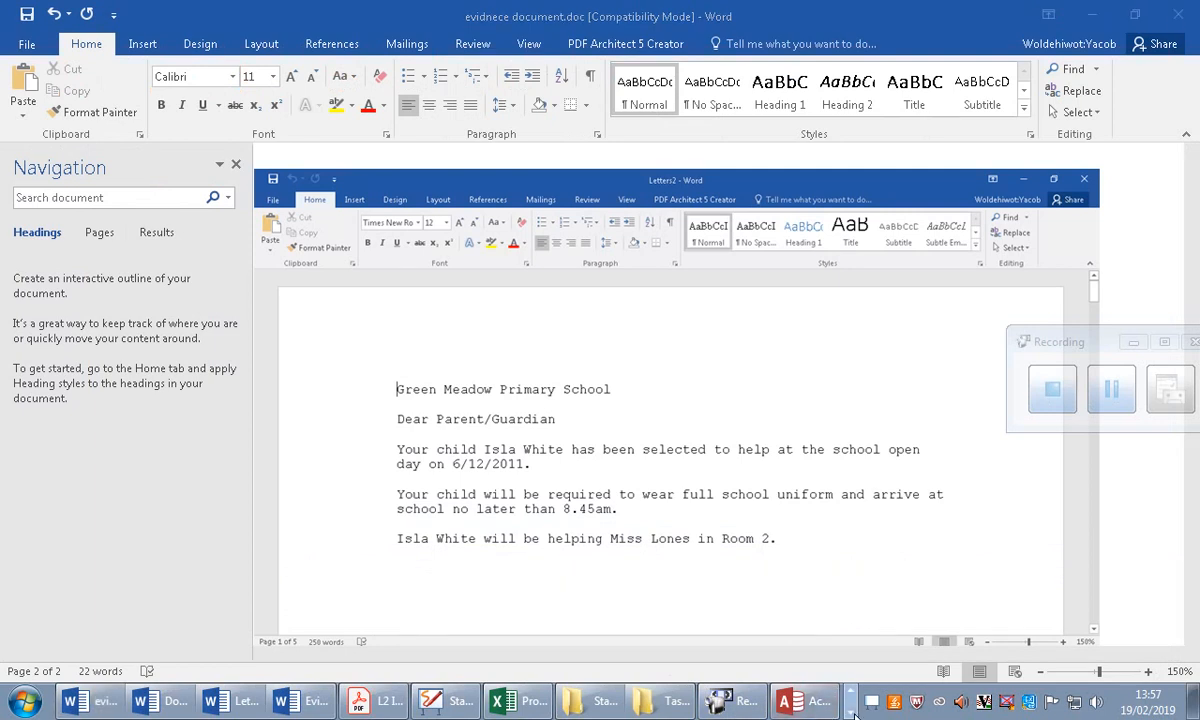
left_click(313, 704)
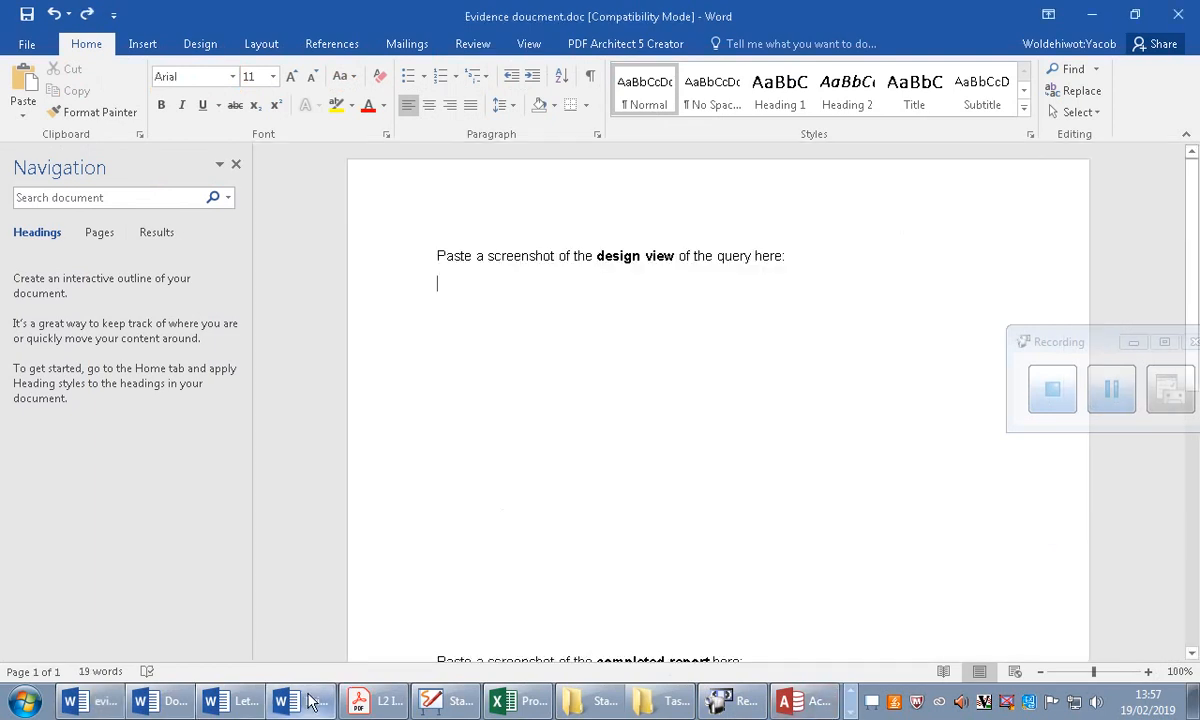
key("ctrl+v")
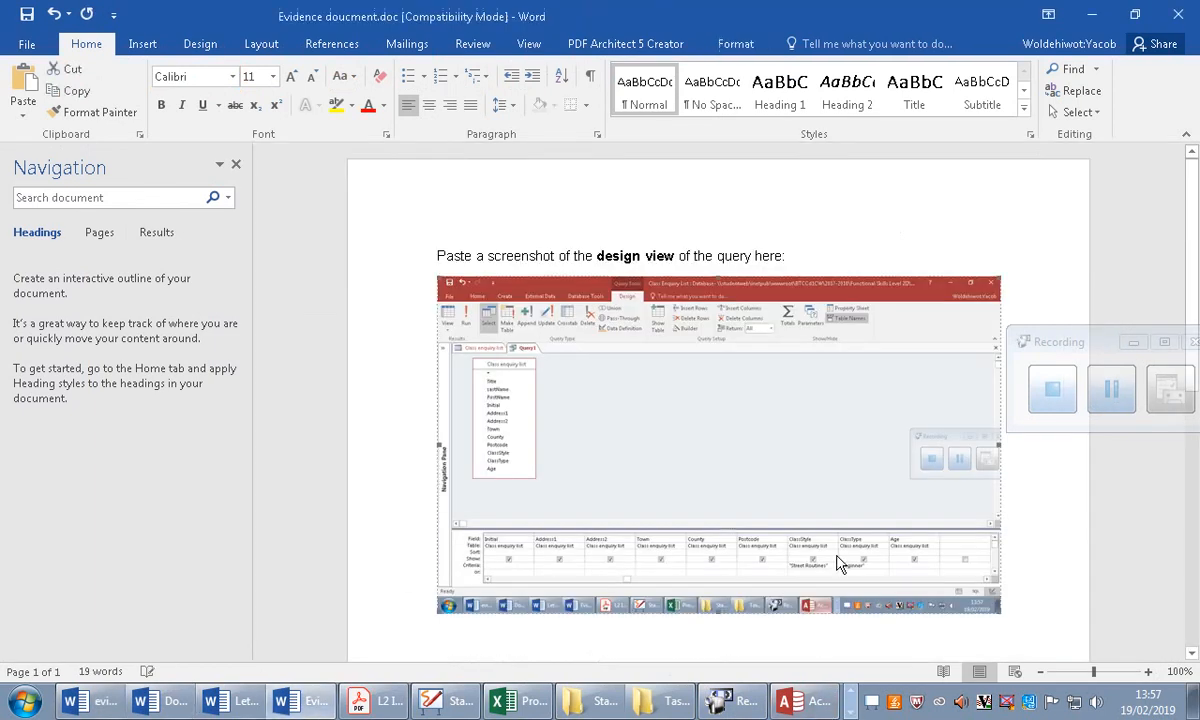
Crop the Access ribbon off the pasted screenshot, leaving a height of 7.89 cm, and undo the crop of its lower edge.
triple_click(859, 384)
left_click(764, 413)
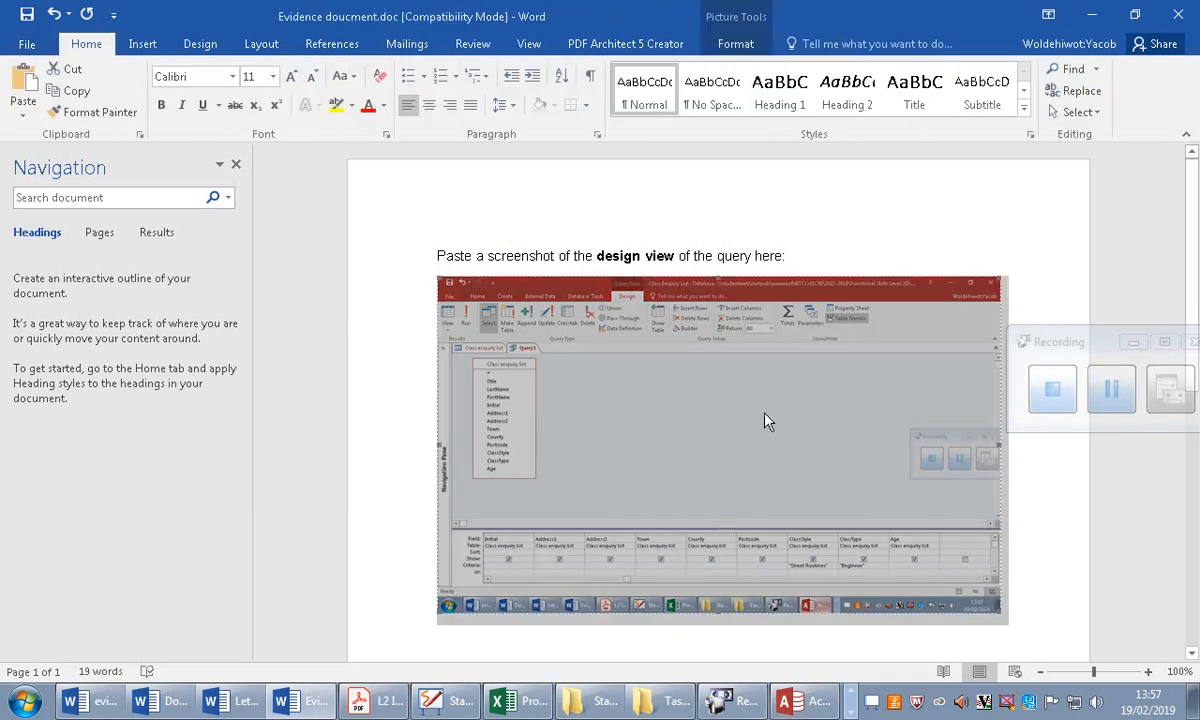
double_click(678, 358)
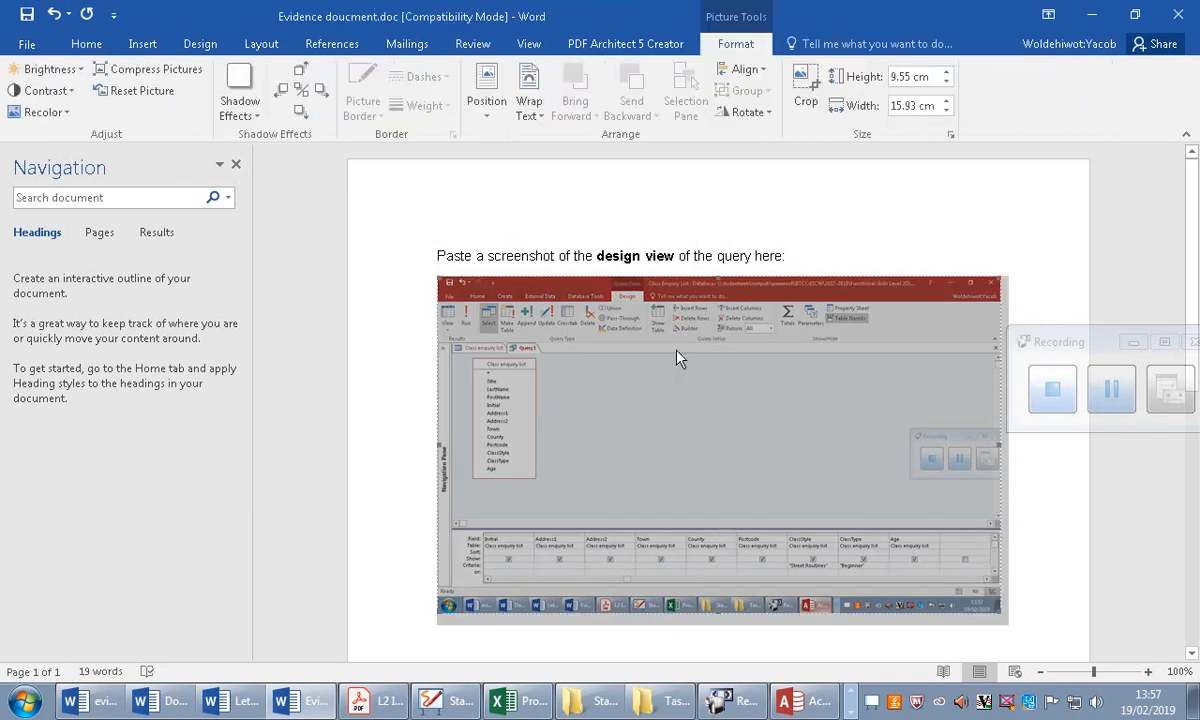
left_click(806, 88)
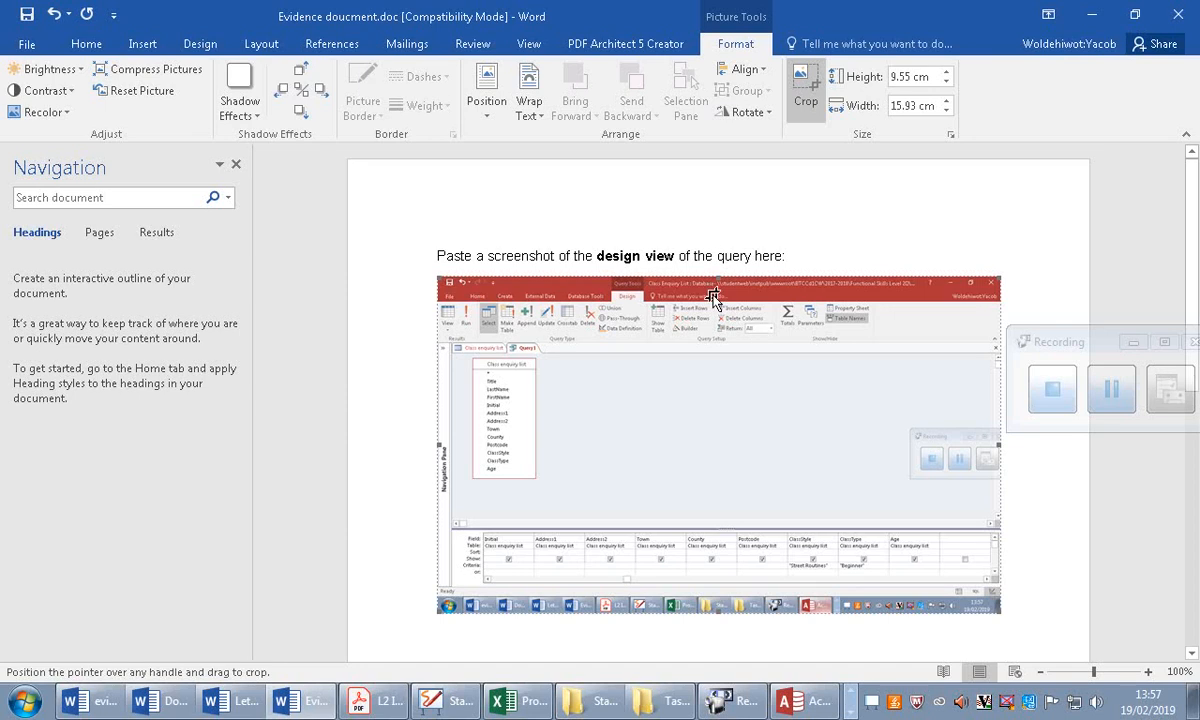
left_click_drag(719, 280, 700, 340)
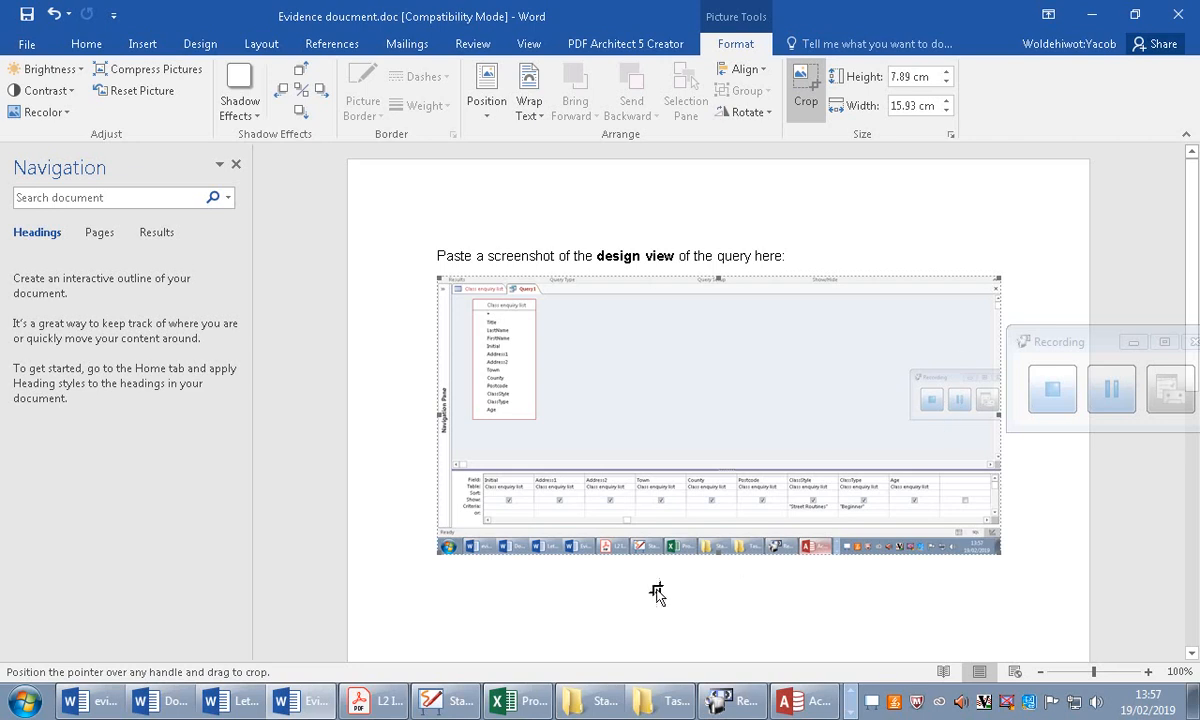
left_click_drag(721, 555, 712, 527)
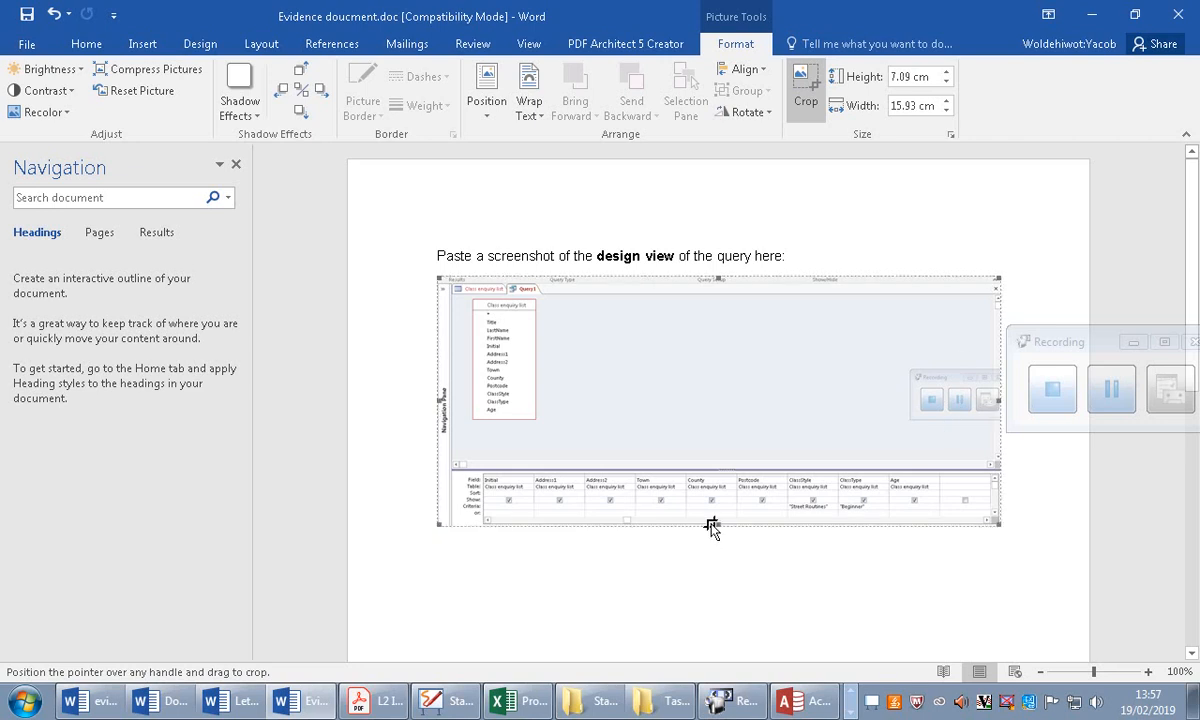
key("ctrl+z")
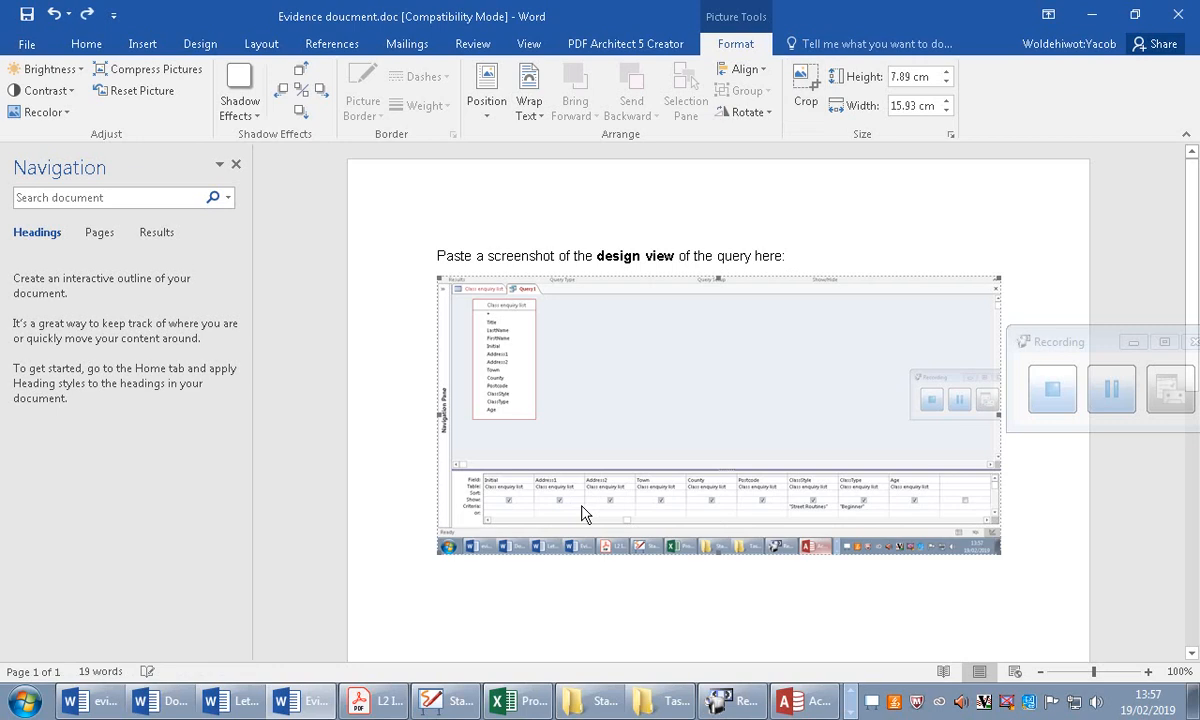
Search the installed programs for Paint and start it.
left_click(35, 704)
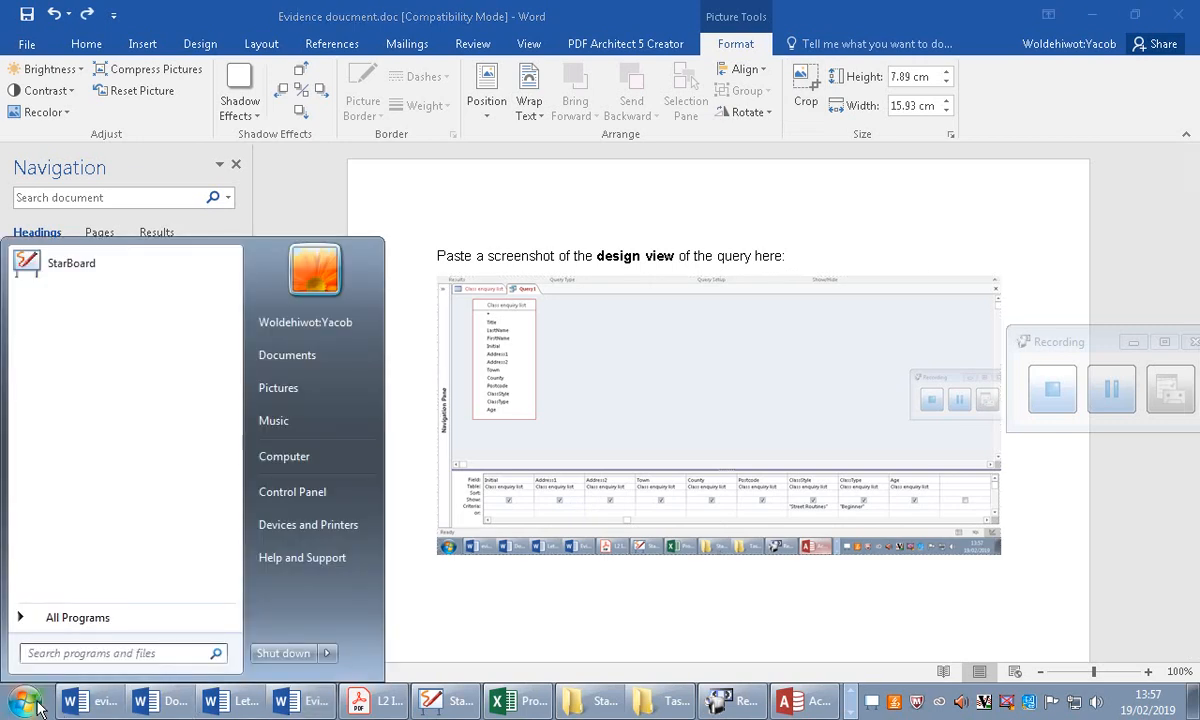
type("pai")
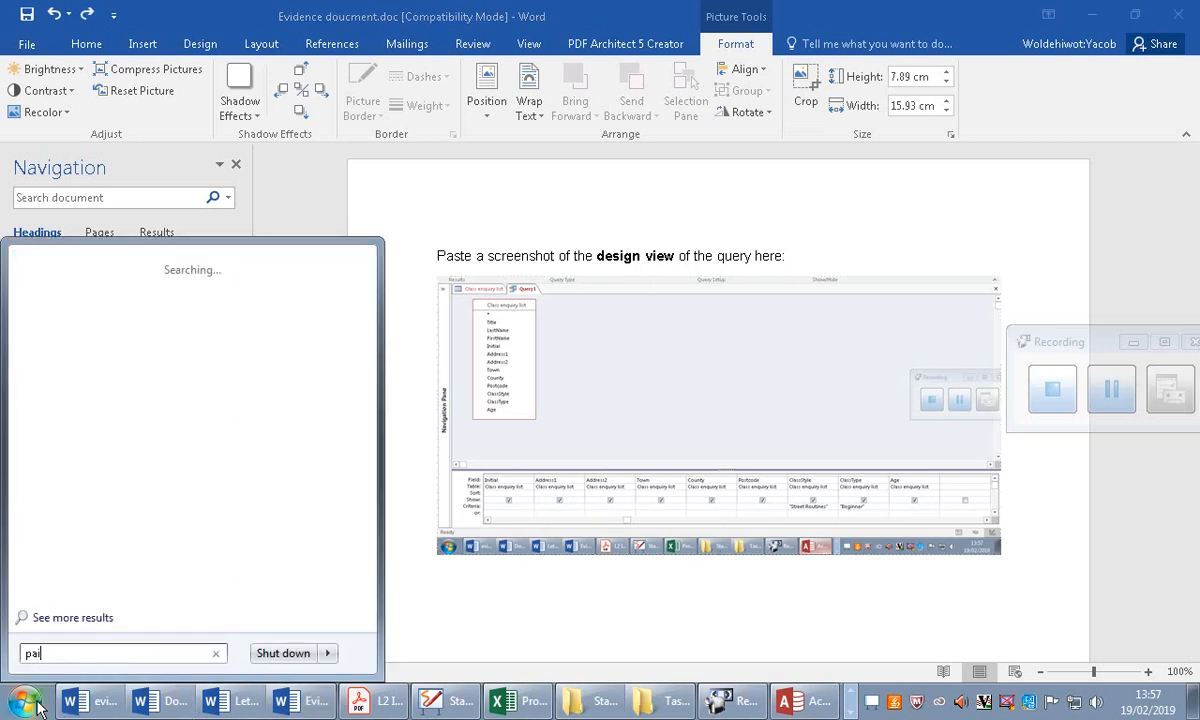
type("t")
key("BackSpace")
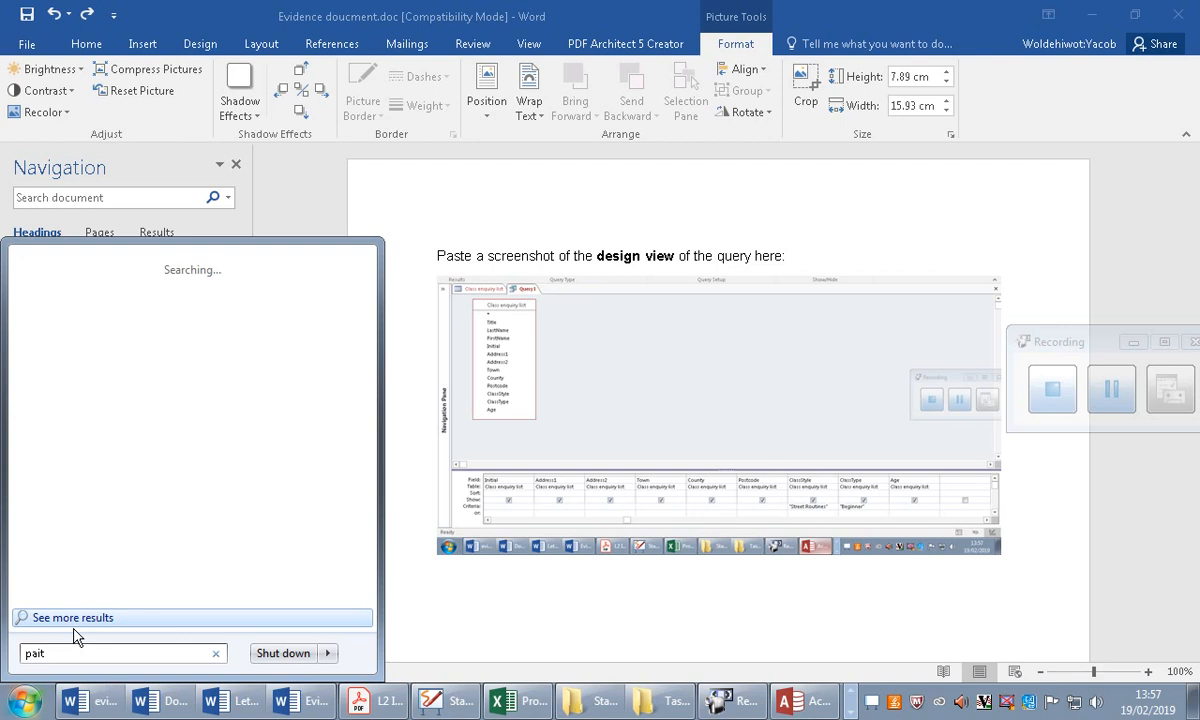
type("m")
key("BackSpace")
type("nt")
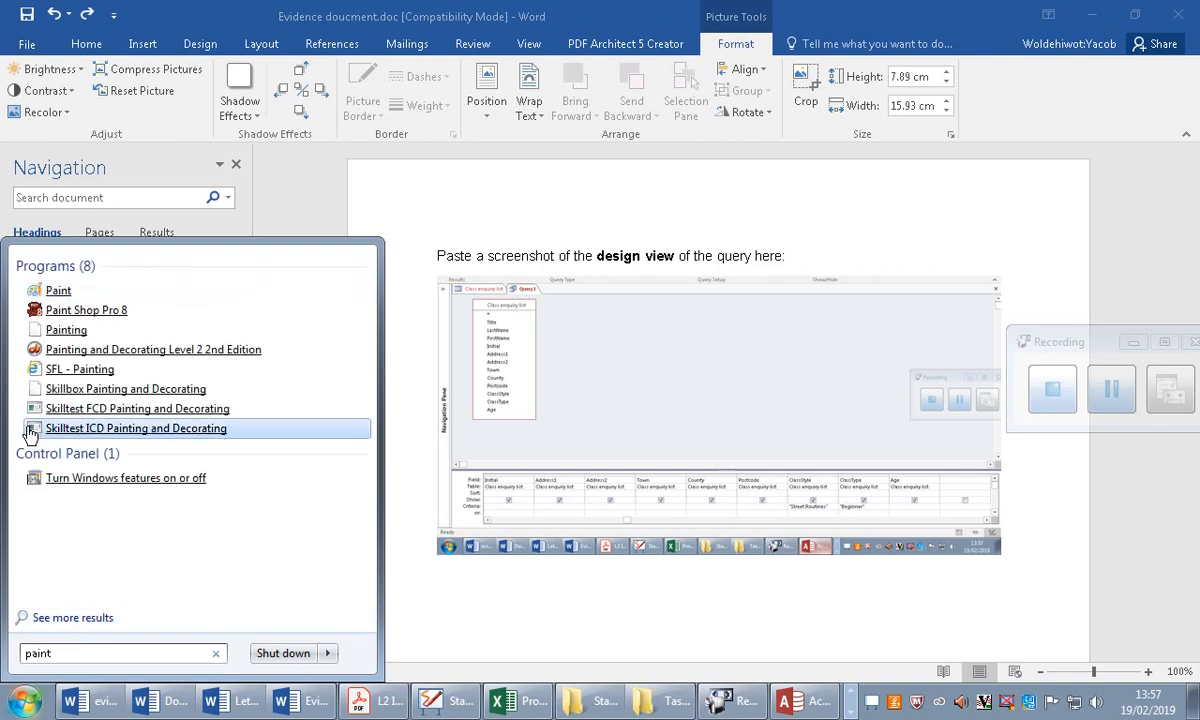
left_click(117, 288)
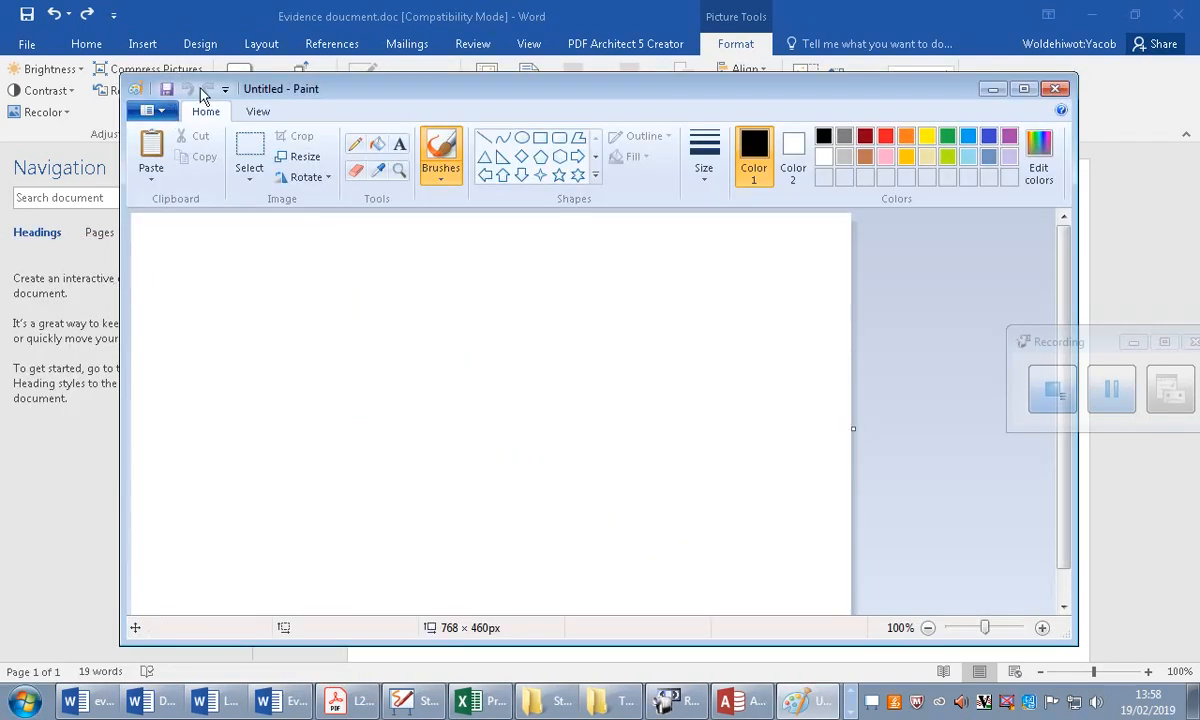
key("ctrl+v")
scroll(500, 300, "down", 4)
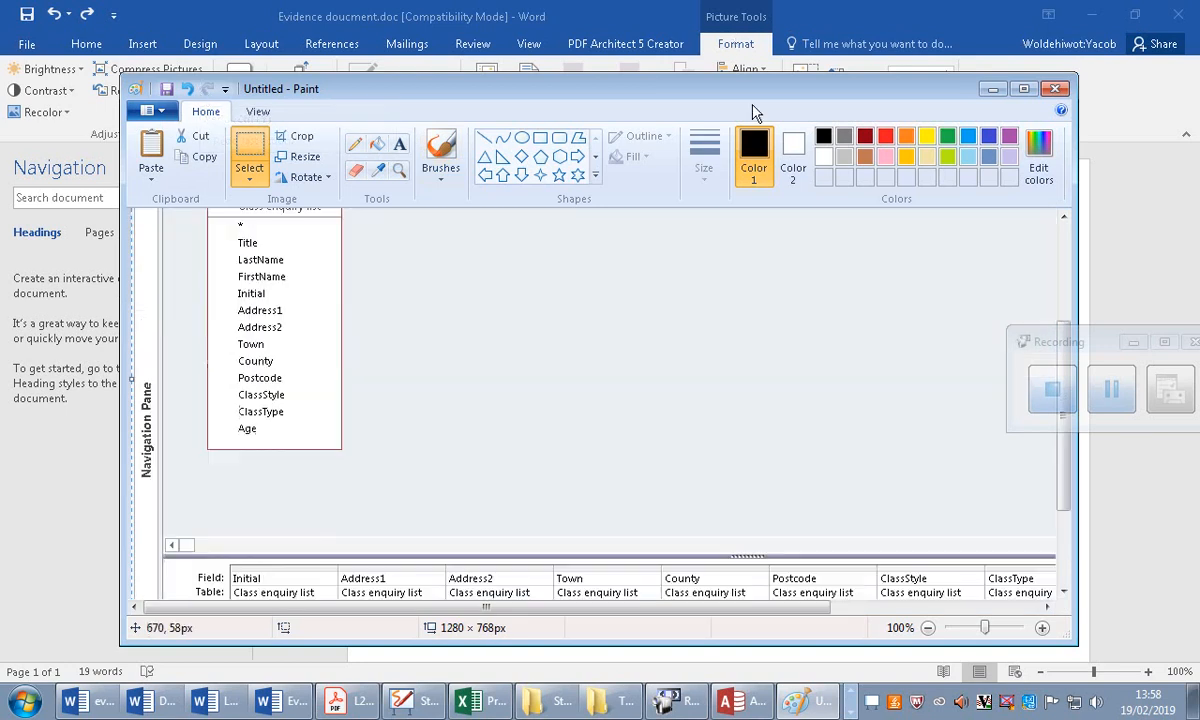
scroll(833, 372, "up", 4)
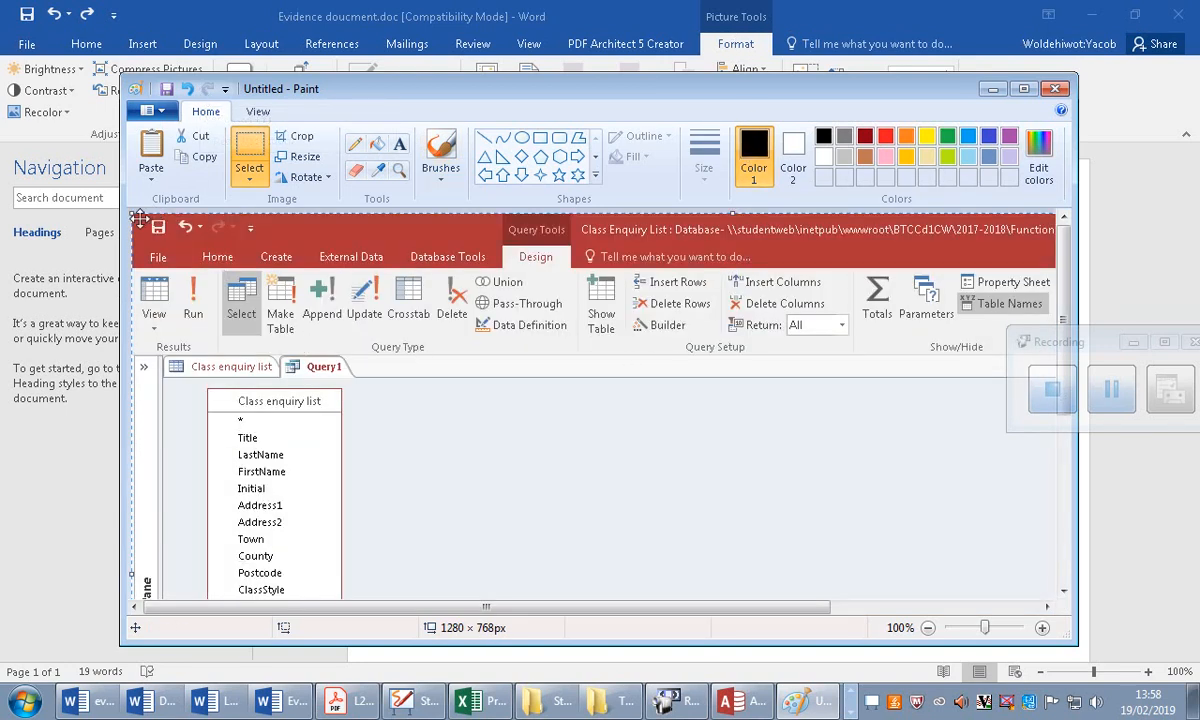
left_click(192, 136)
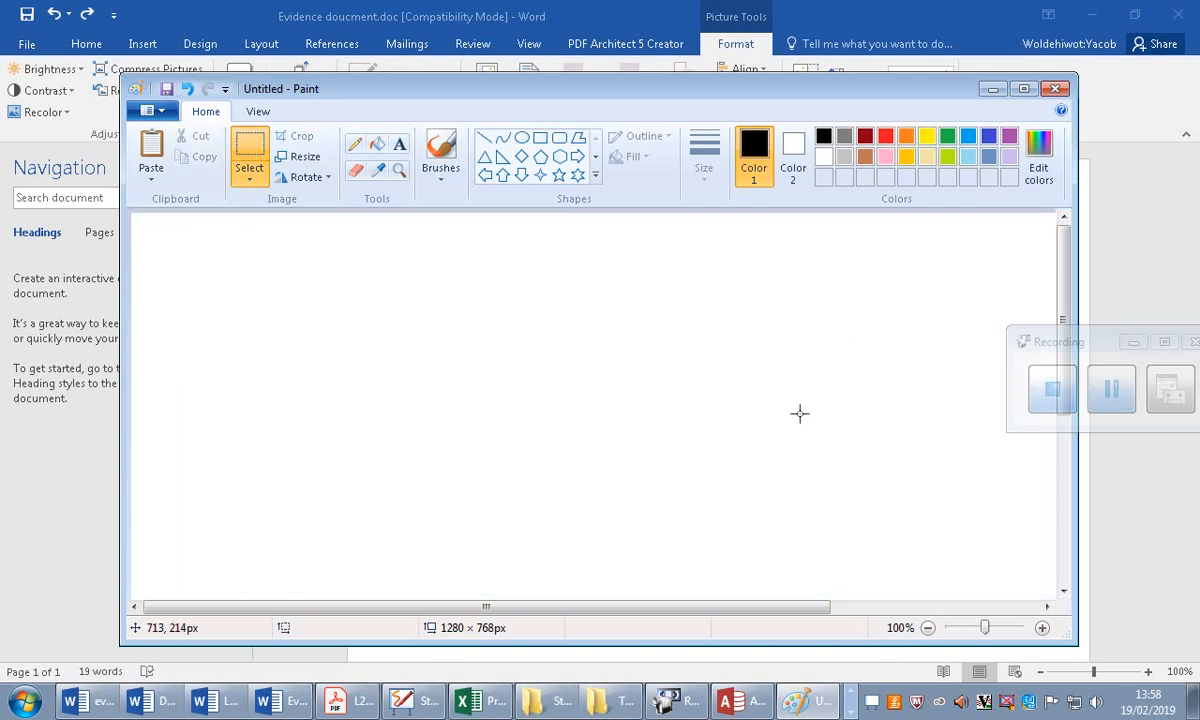
key("ctrl+z")
key("ctrl+z")
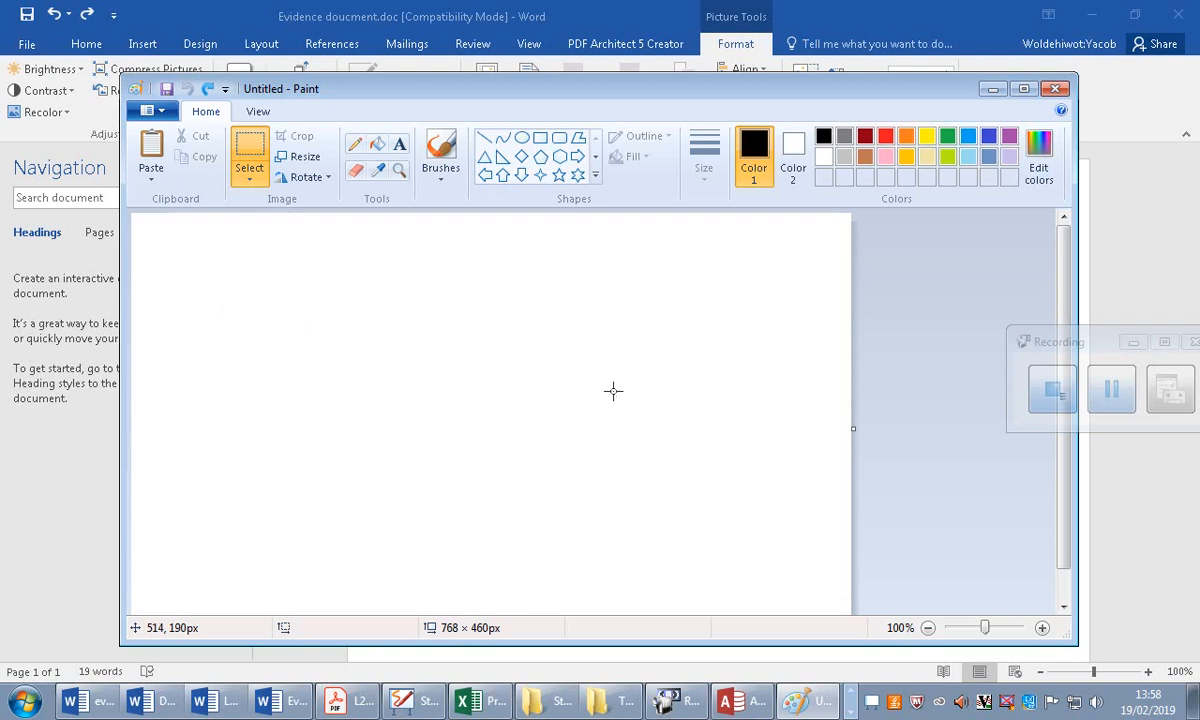
Paste the full query design screenshot onto the blank Paint canvas.
key("ctrl+v")
scroll(587, 391, "down", 3)
scroll(587, 391, "up", 3)
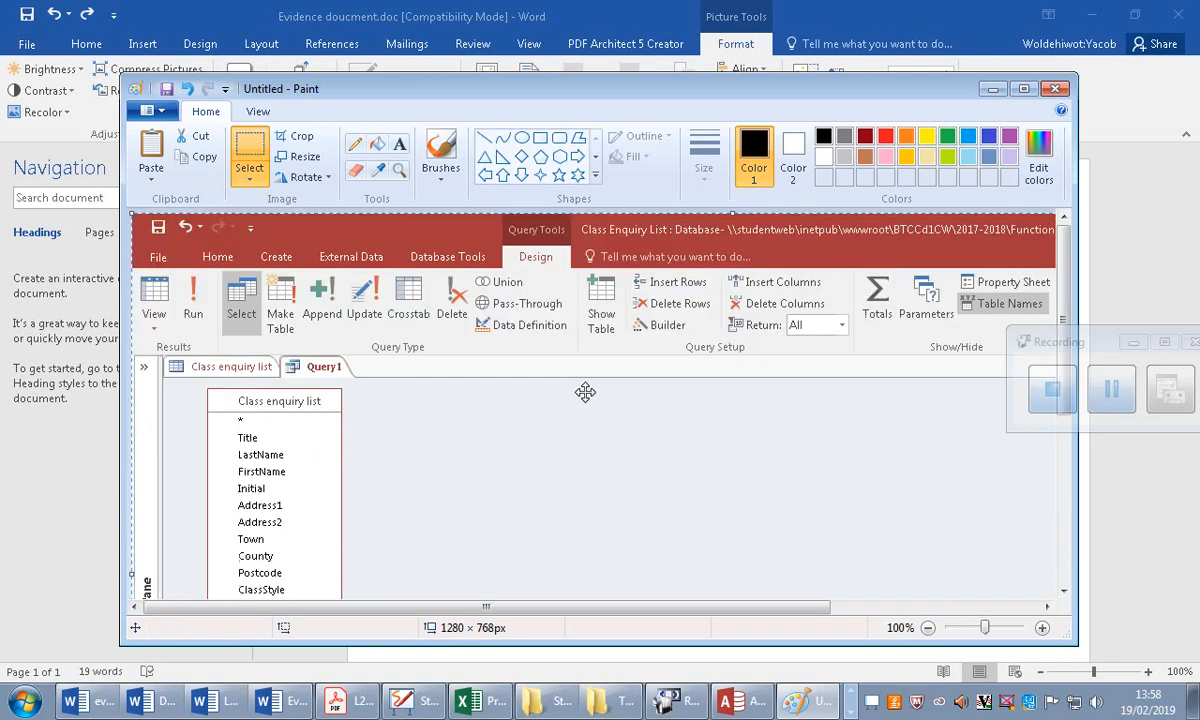
Erase a region of about 922 × 160 px covering most of the Access ribbon in the pasted screenshot.
left_click(249, 148)
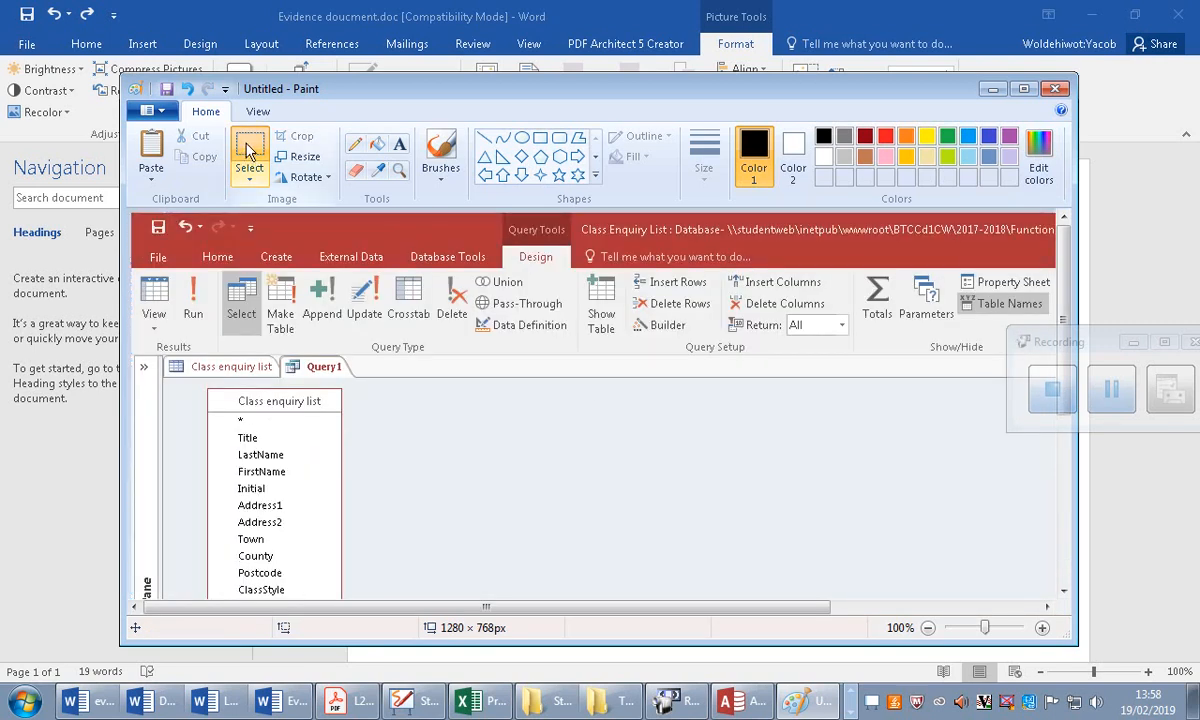
left_click(249, 172)
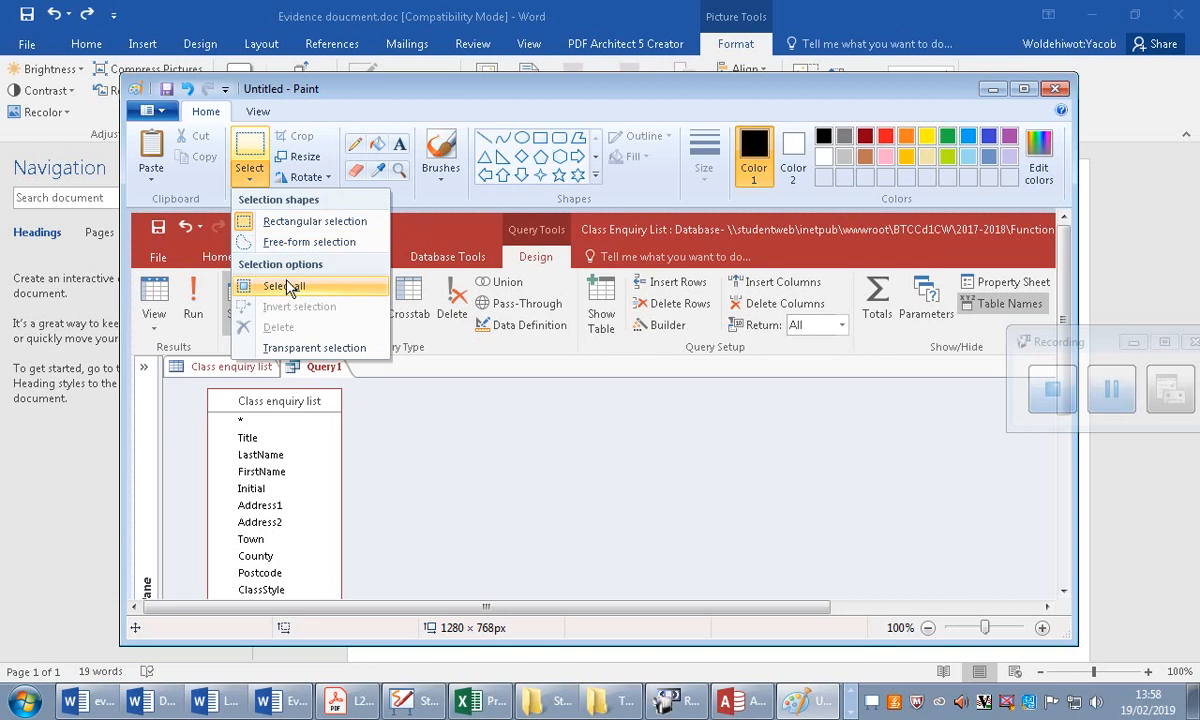
left_click(278, 230)
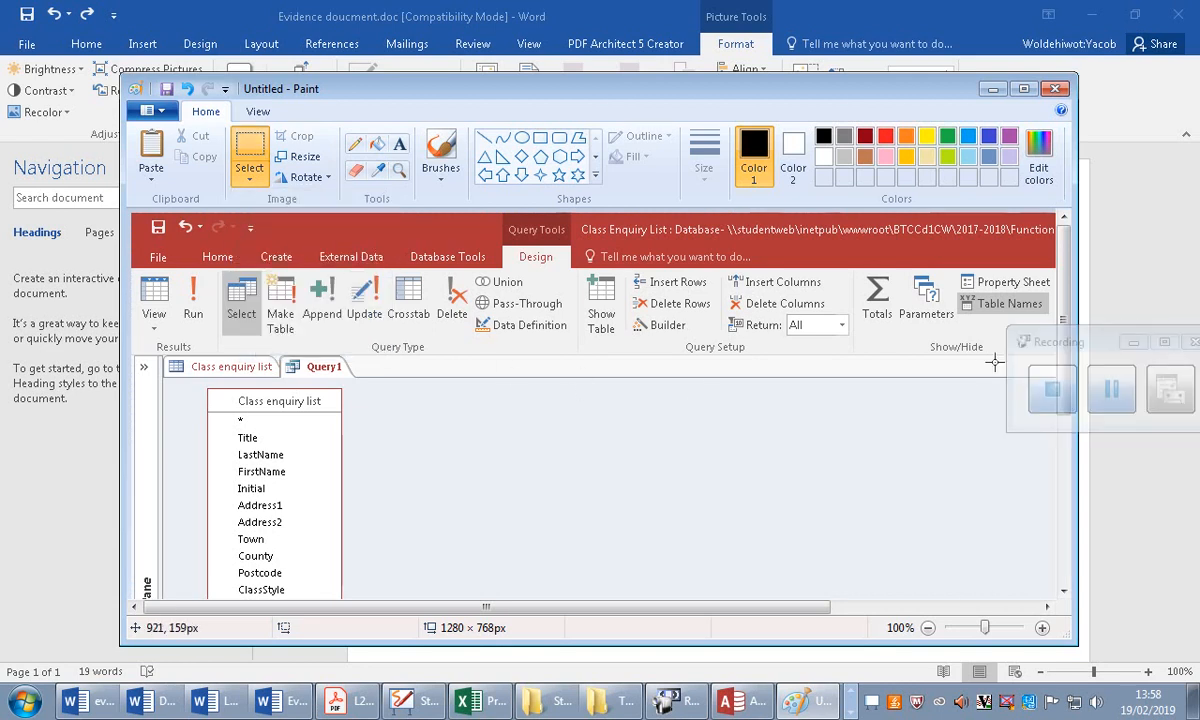
left_click_drag(995, 362, 102, 200)
key("Delete")
scroll(516, 367, "down", 3)
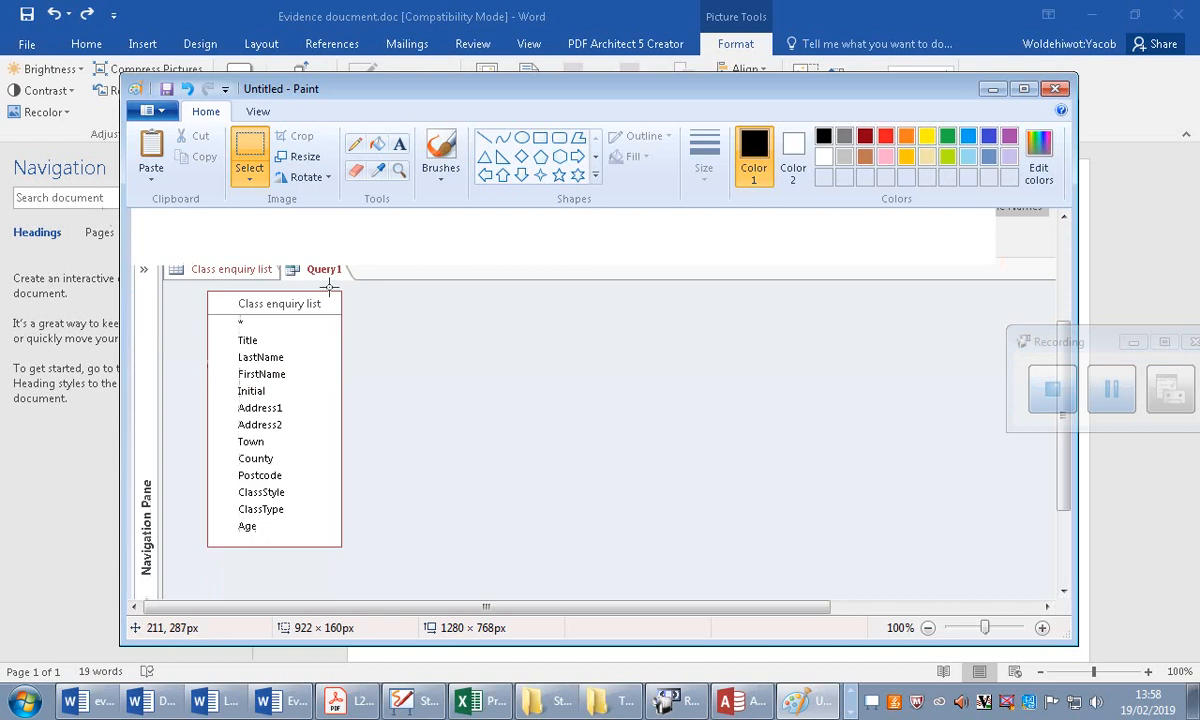
scroll(516, 367, "up", 3)
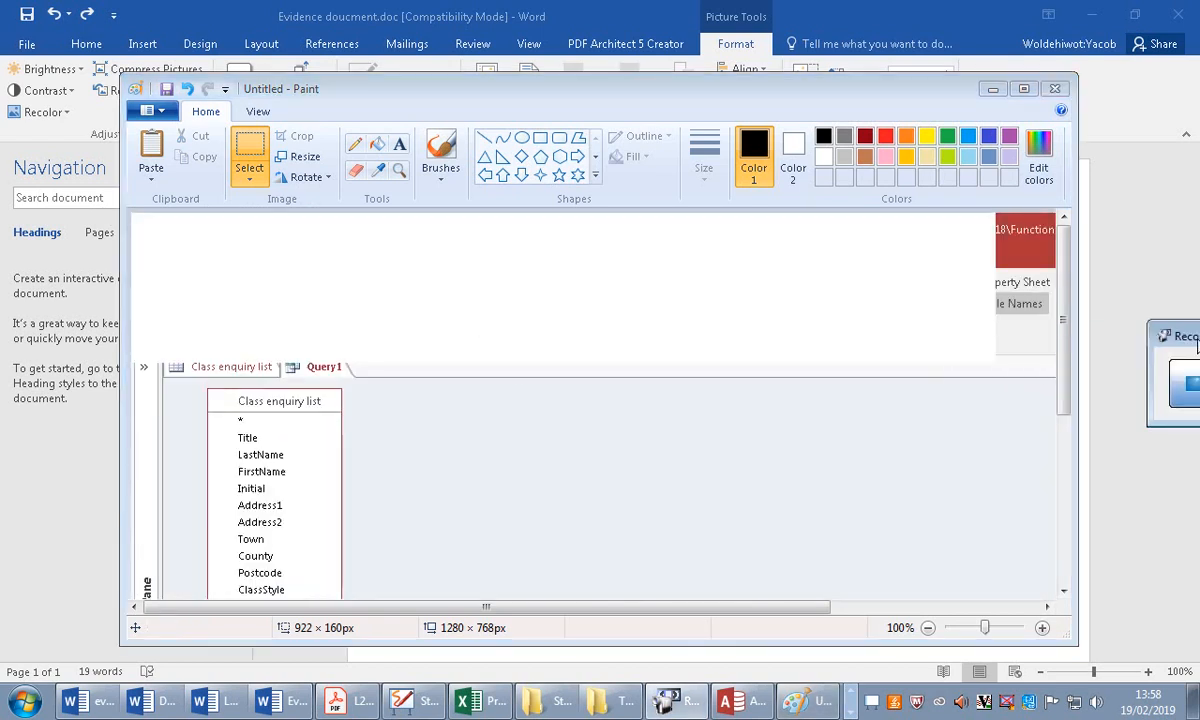
Select nearly the whole edited screenshot for copying, a rectangular region of about 1271 × 723 px.
left_click(1023, 88)
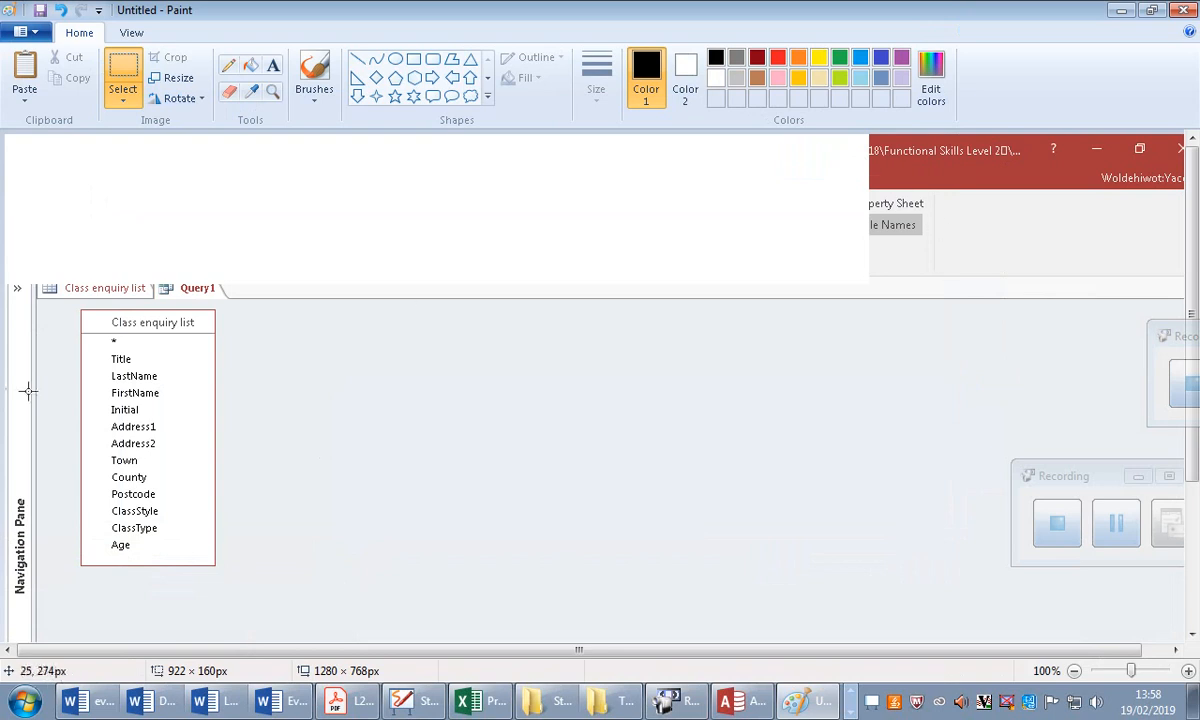
scroll(29, 306, "down", 3)
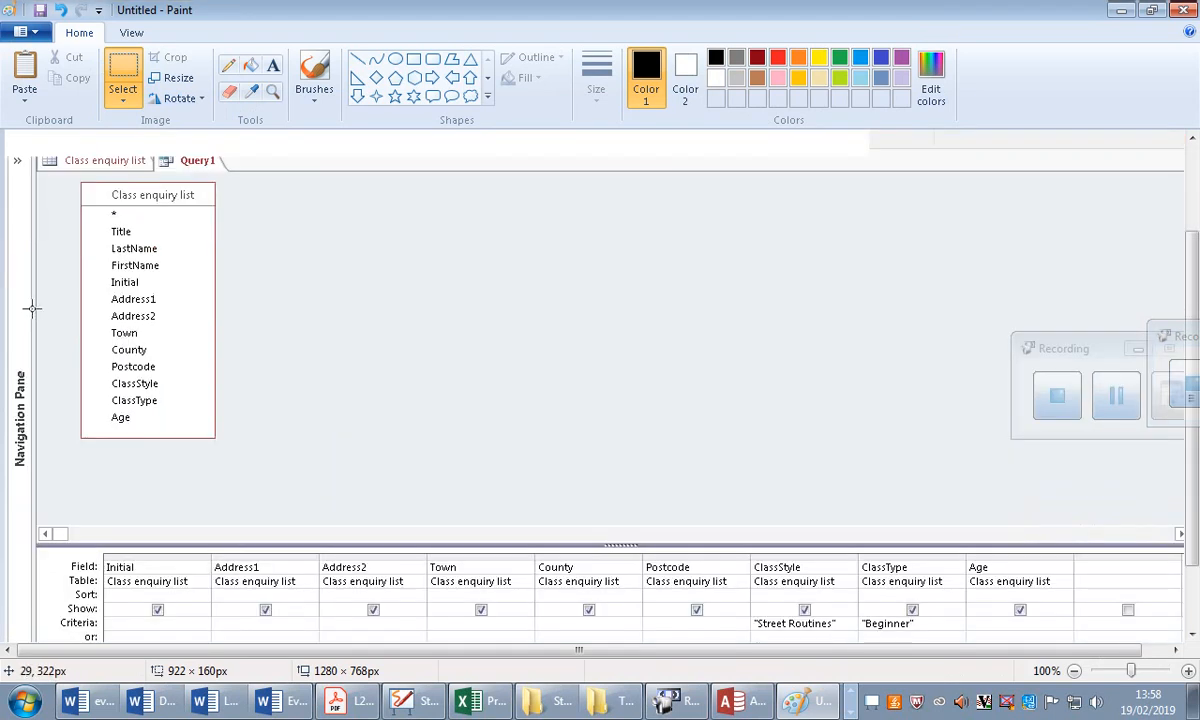
scroll(32, 308, "up", 1)
scroll(32, 308, "up", 2)
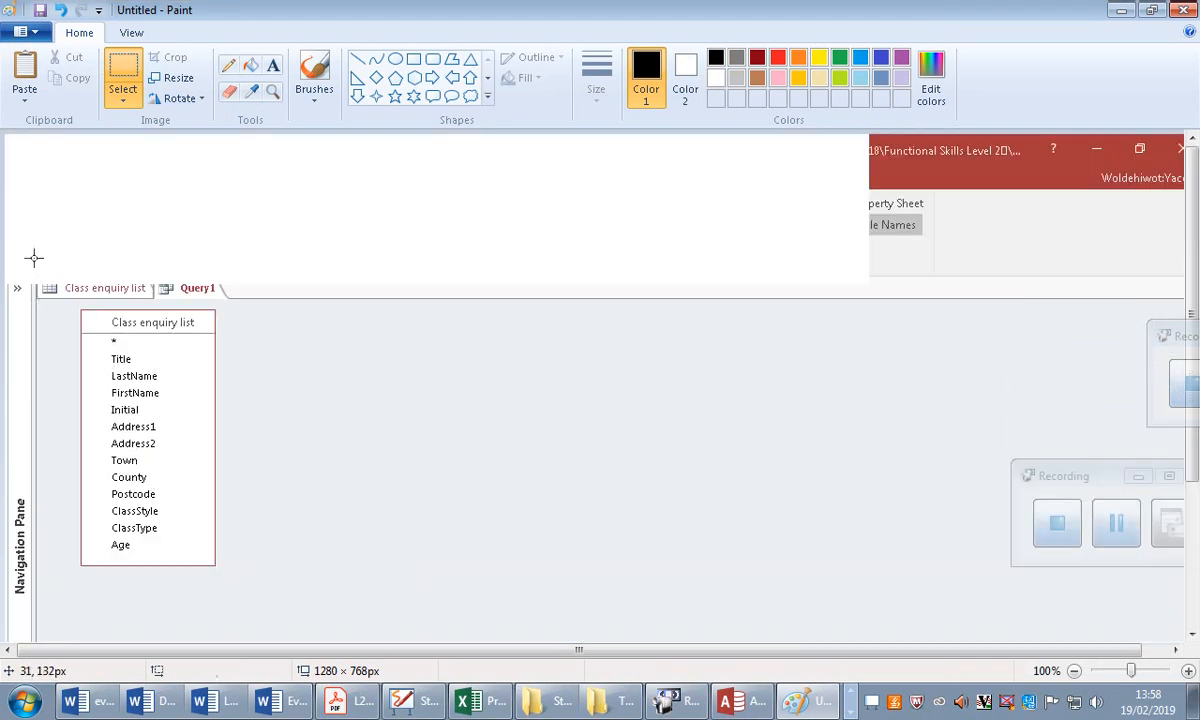
mouse_move(32, 257)
left_mouse_down()
mouse_move(525, 712)
mouse_move(1190, 698)
mouse_move(1135, 634)
mouse_move(597, 281)
mouse_move(573, 229)
left_mouse_up()
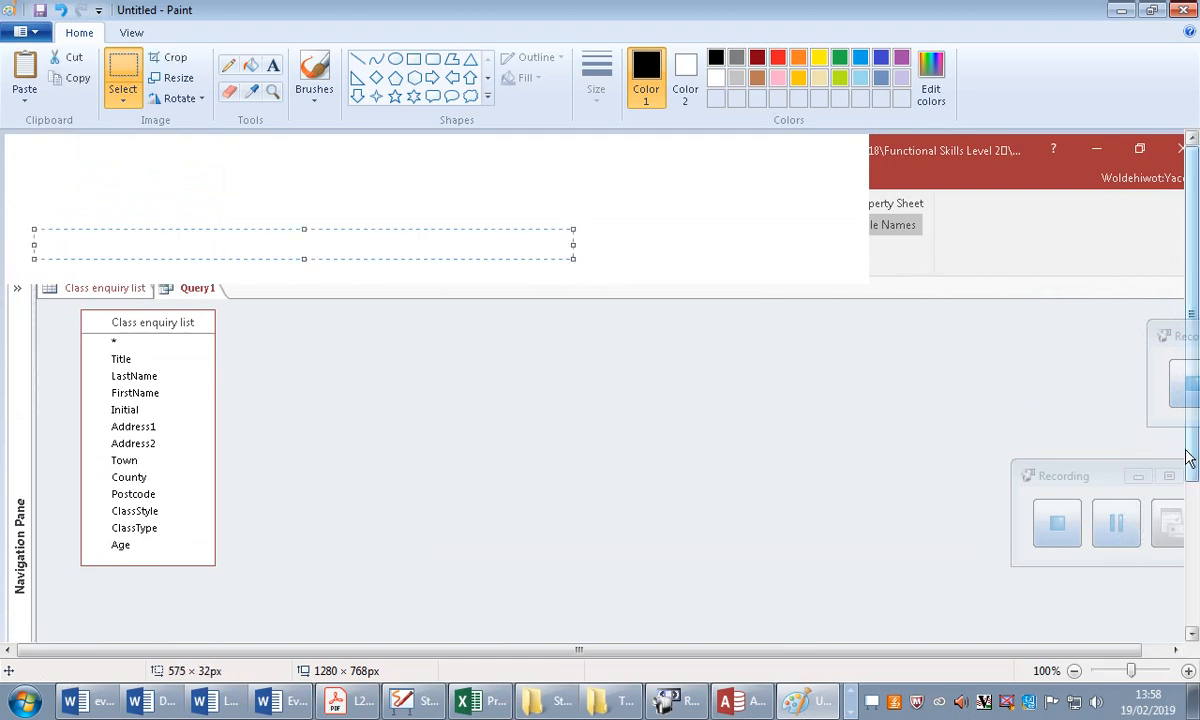
left_click(1074, 671)
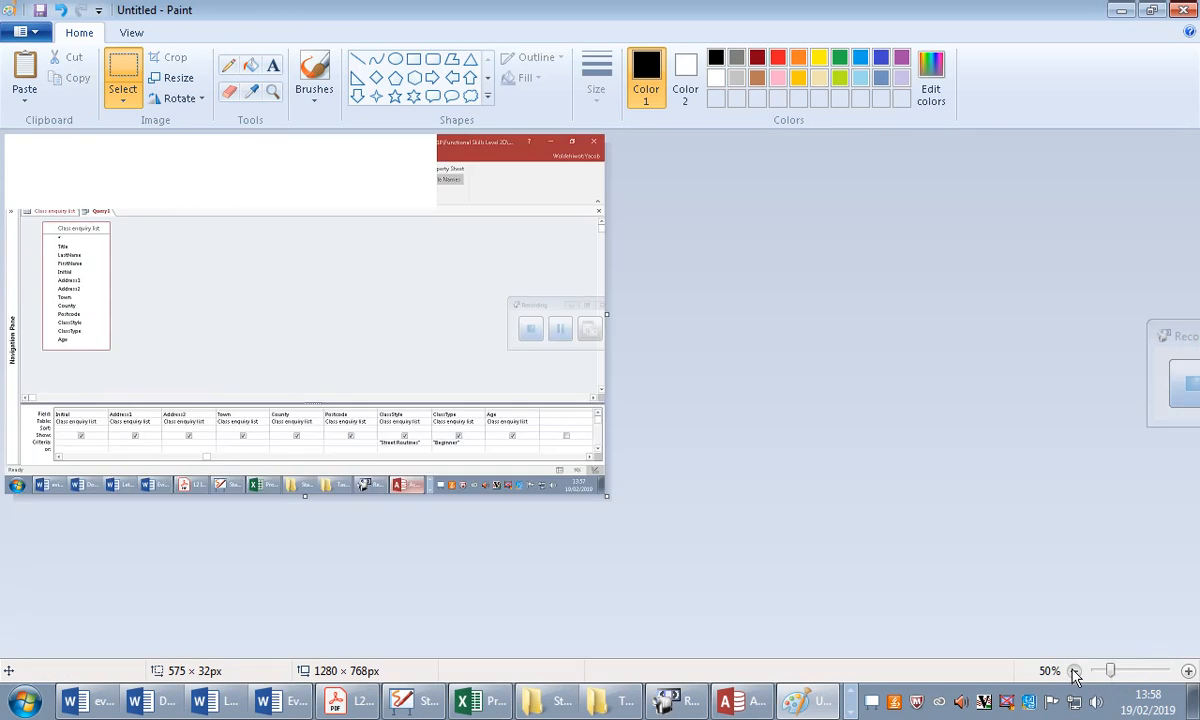
left_click(1074, 671)
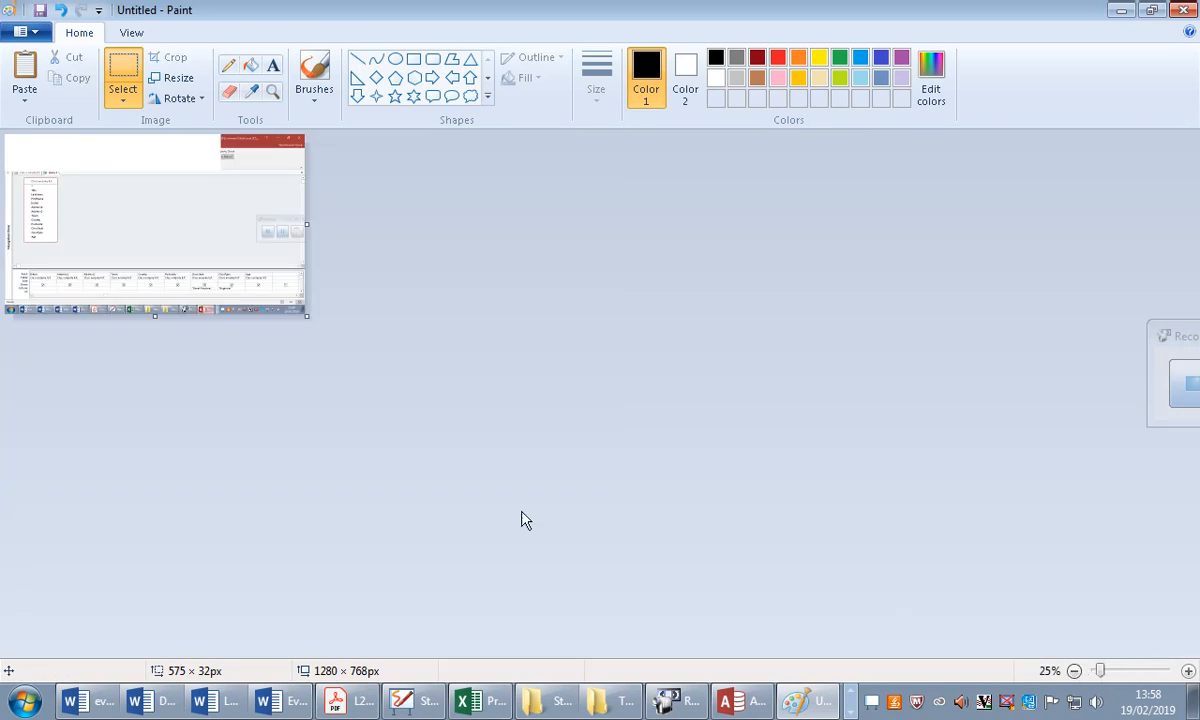
left_click(116, 68)
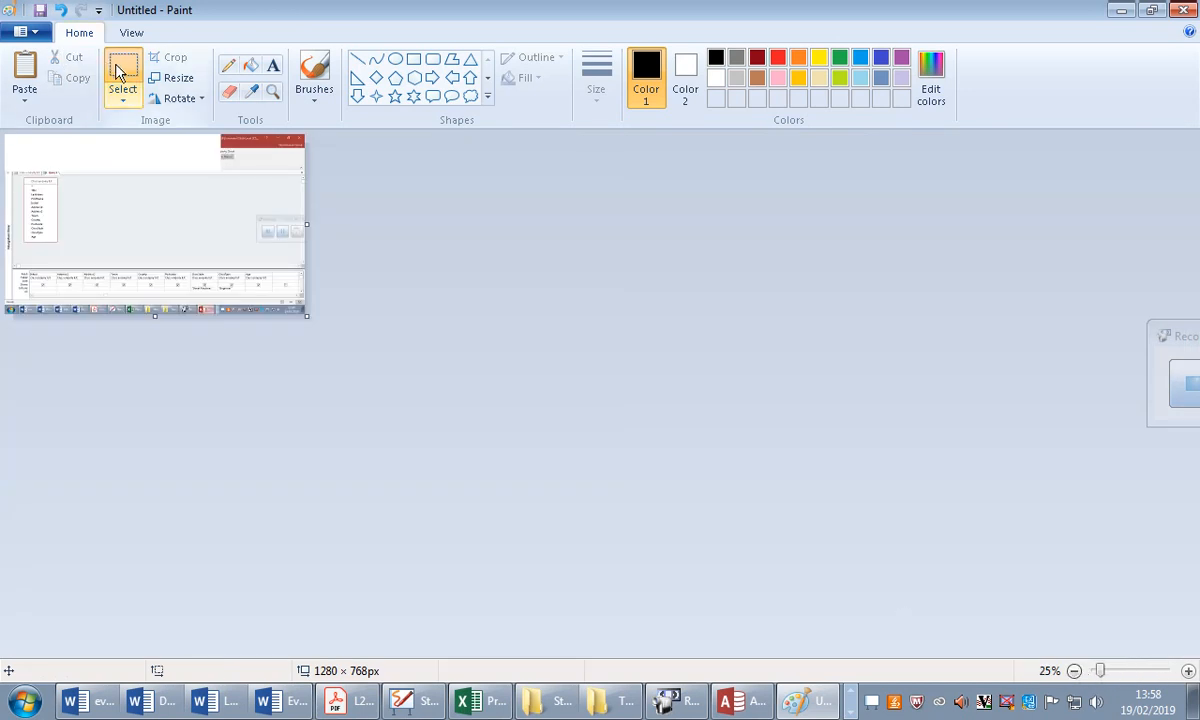
left_click_drag(7, 145, 312, 330)
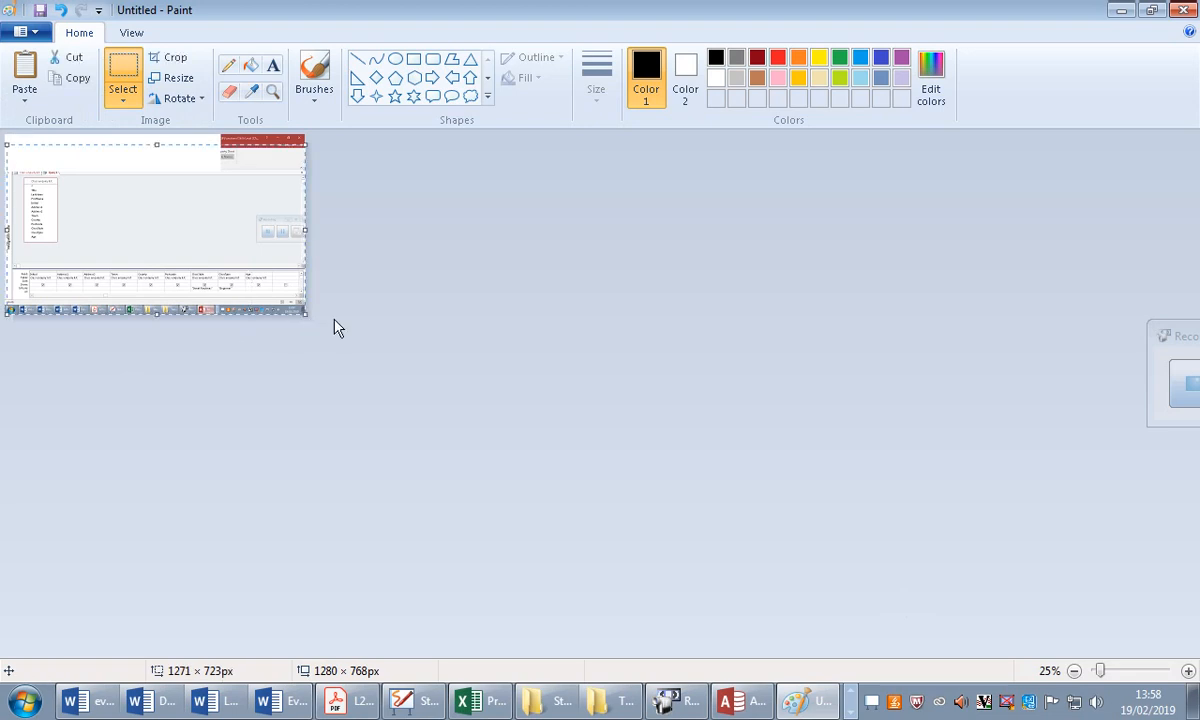
key("ctrl+n")
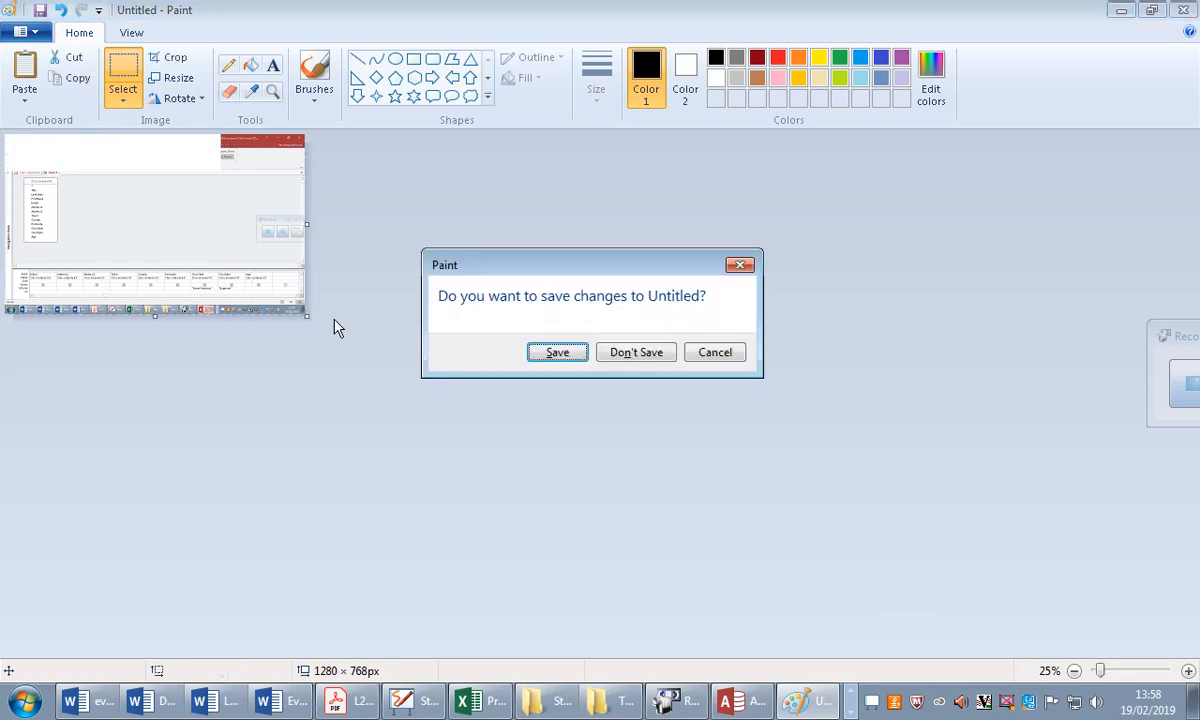
key("Return")
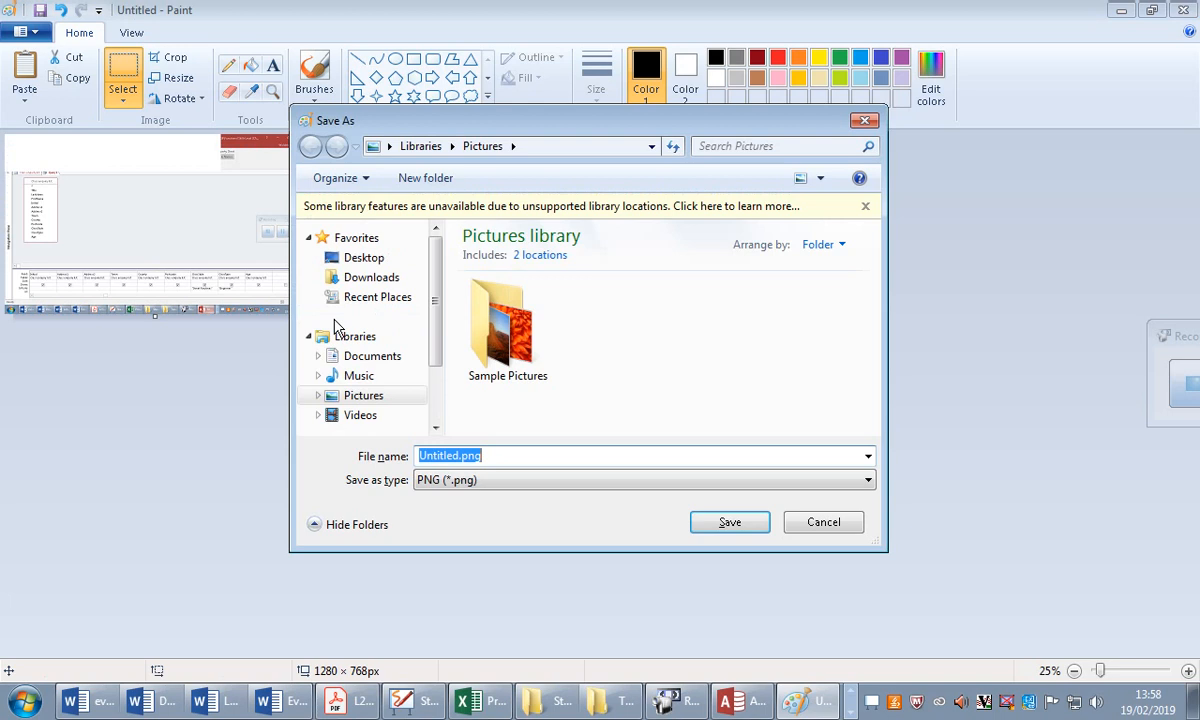
type("n")
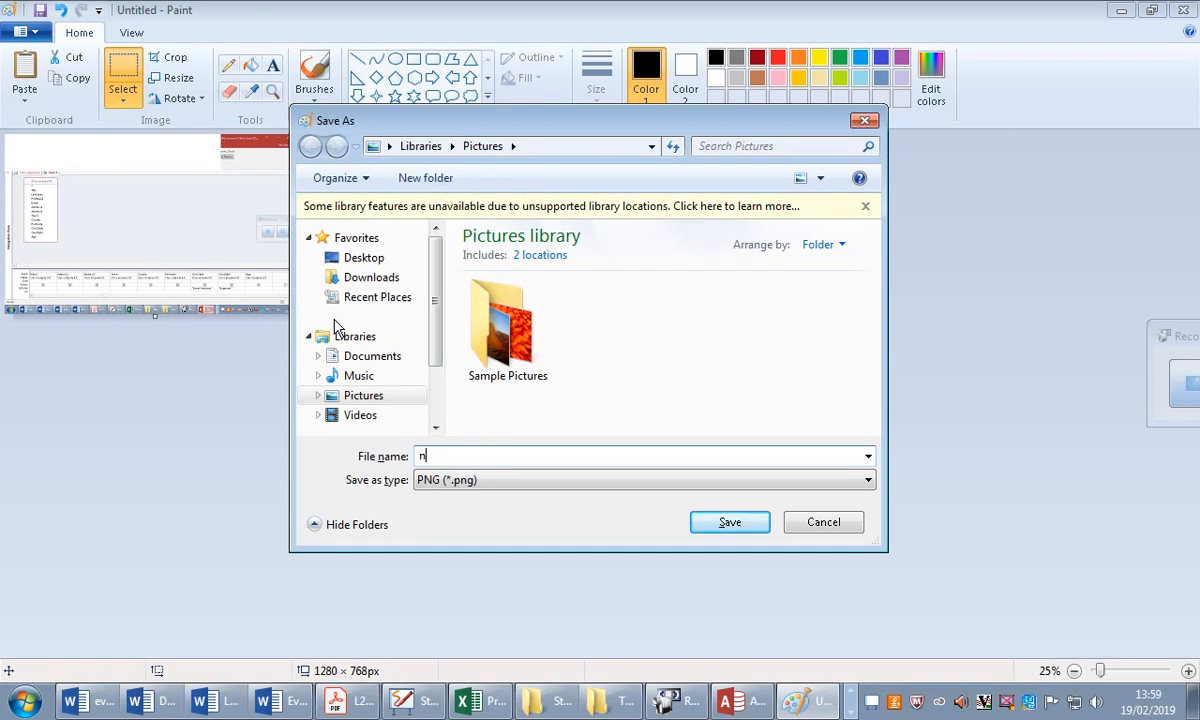
left_click(815, 527)
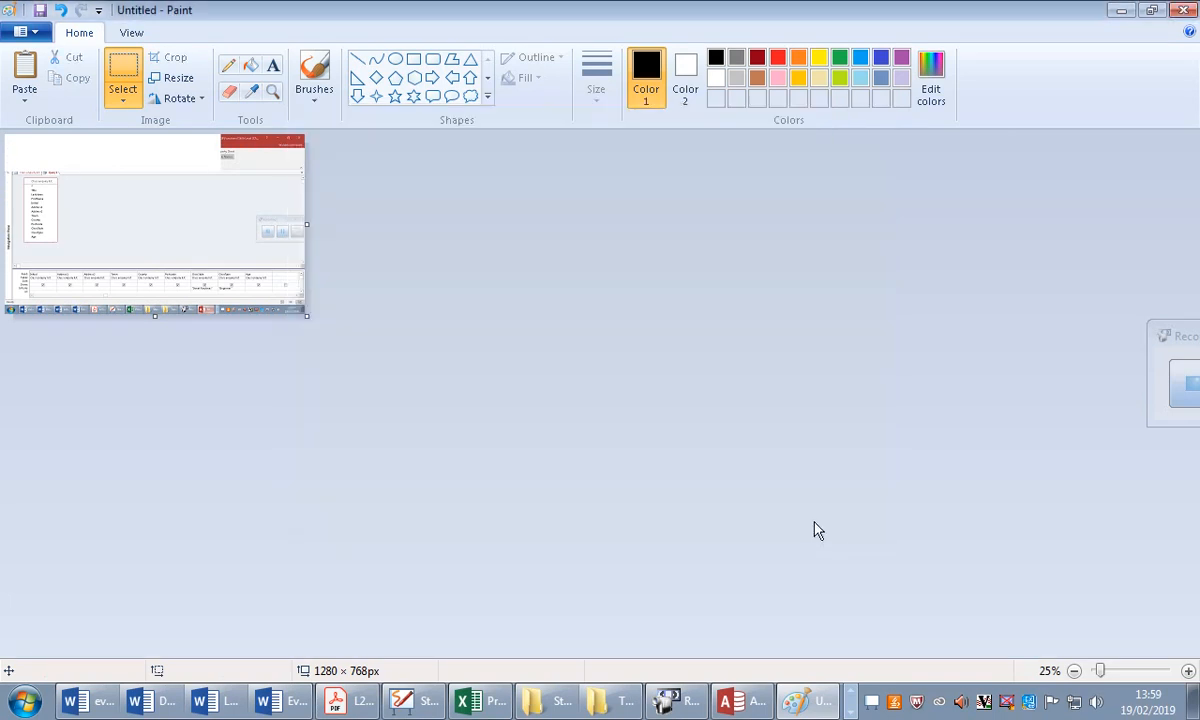
Start a new blank Paint picture without saving the current one and paste the copied screenshot region onto it.
left_click(30, 32)
left_click(101, 63)
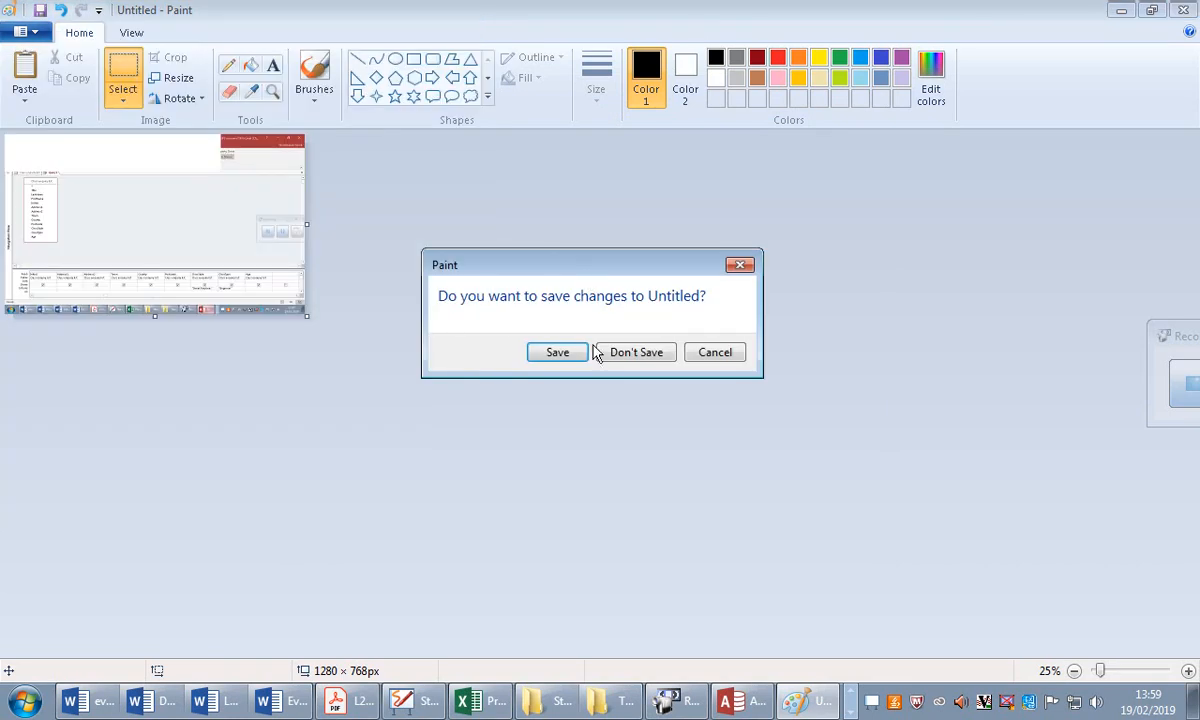
left_click(632, 352)
key("ctrl+v")
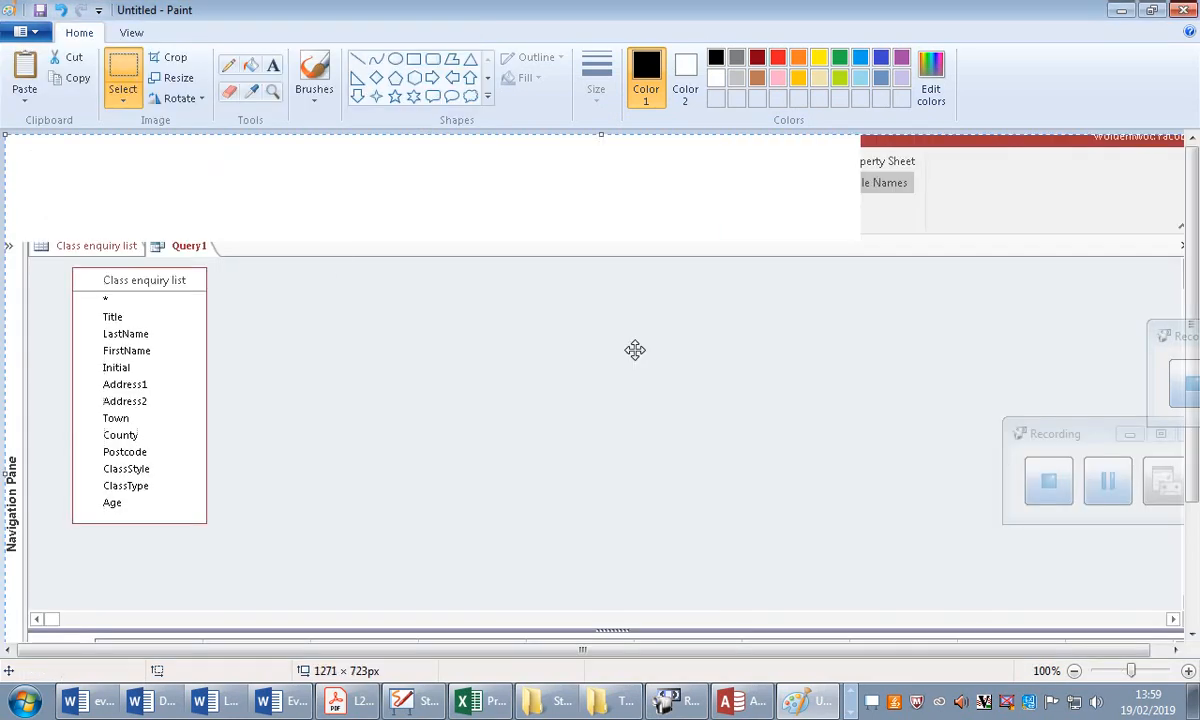
Erase the status bar and taskbar strip along the screenshot's lower edge, a region of about 1265 × 62 px.
scroll(488, 351, "down", 3)
scroll(489, 359, "up", 3)
scroll(489, 359, "down", 3)
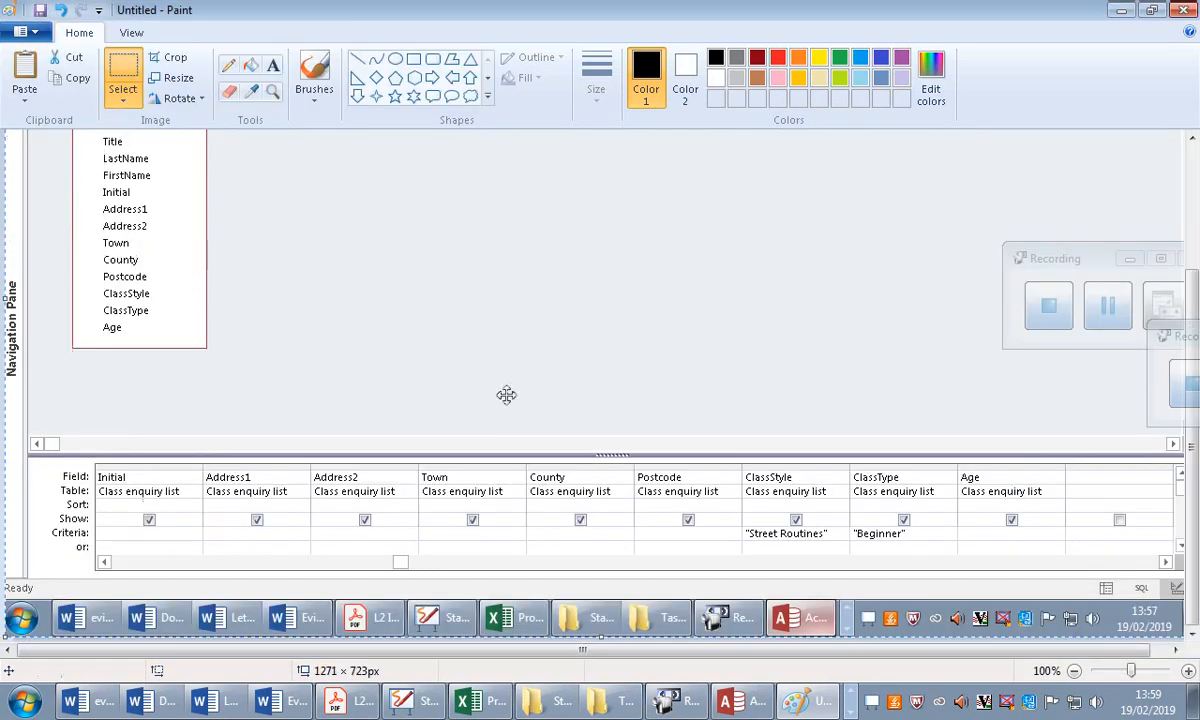
left_click(125, 80)
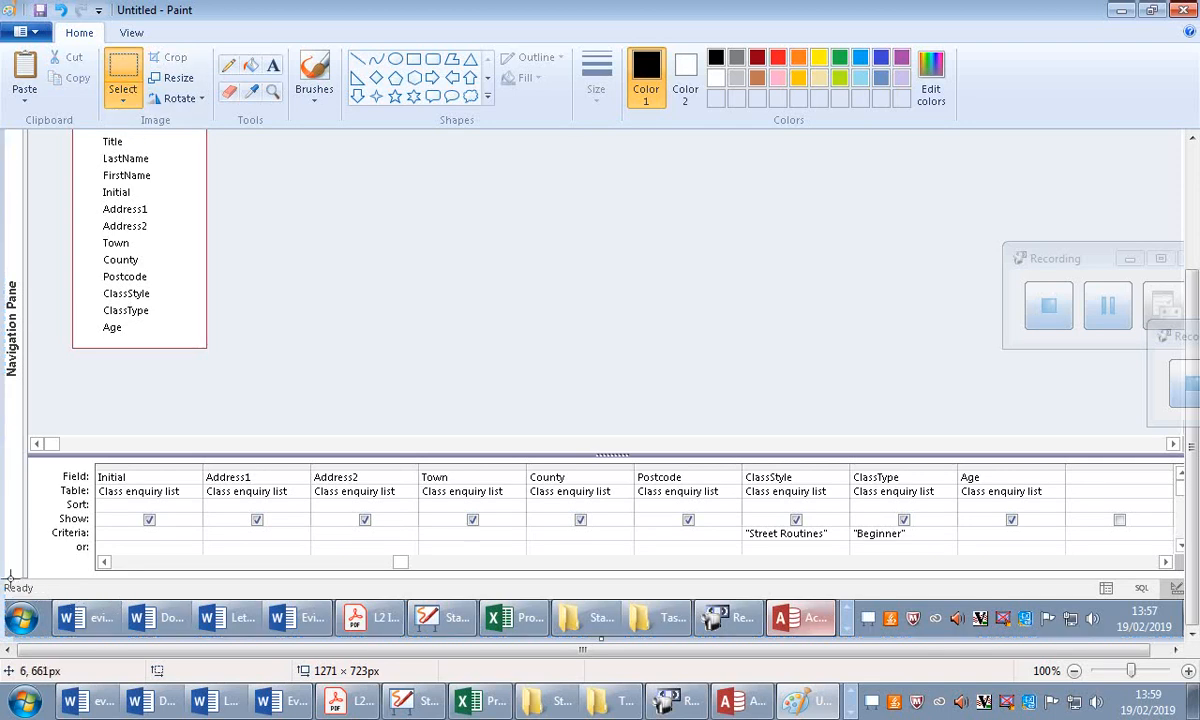
left_click_drag(10, 579, 1134, 715)
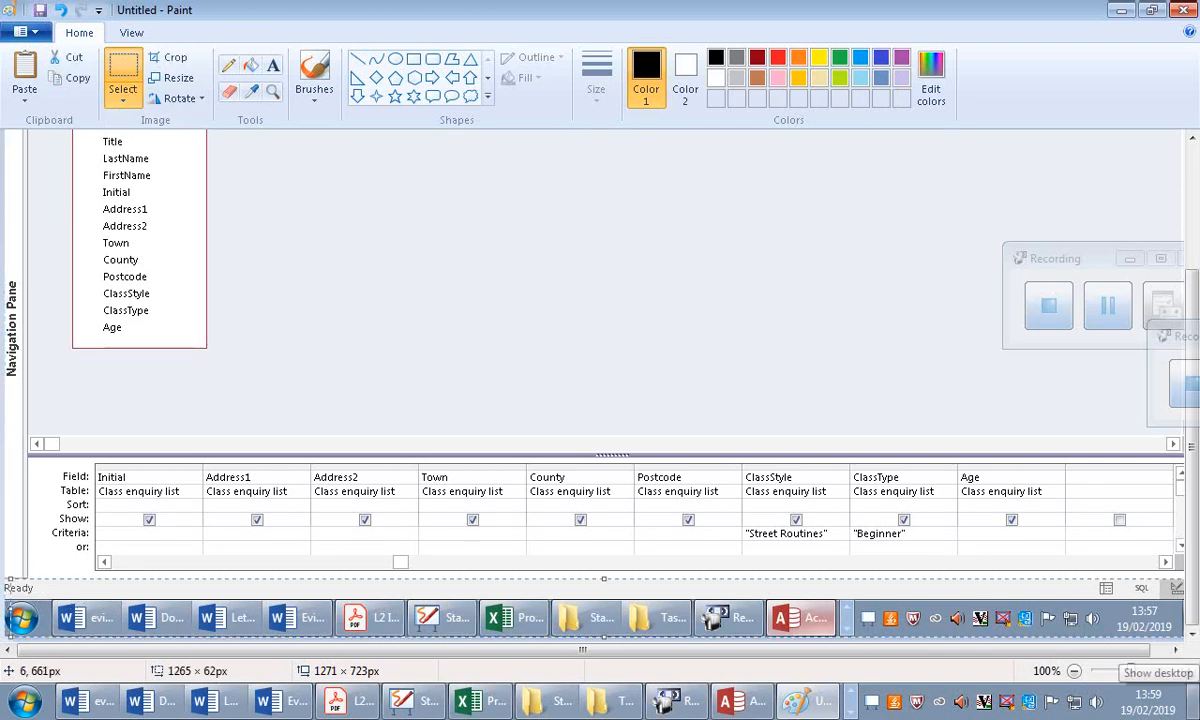
key("Delete")
scroll(719, 609, "up", 3)
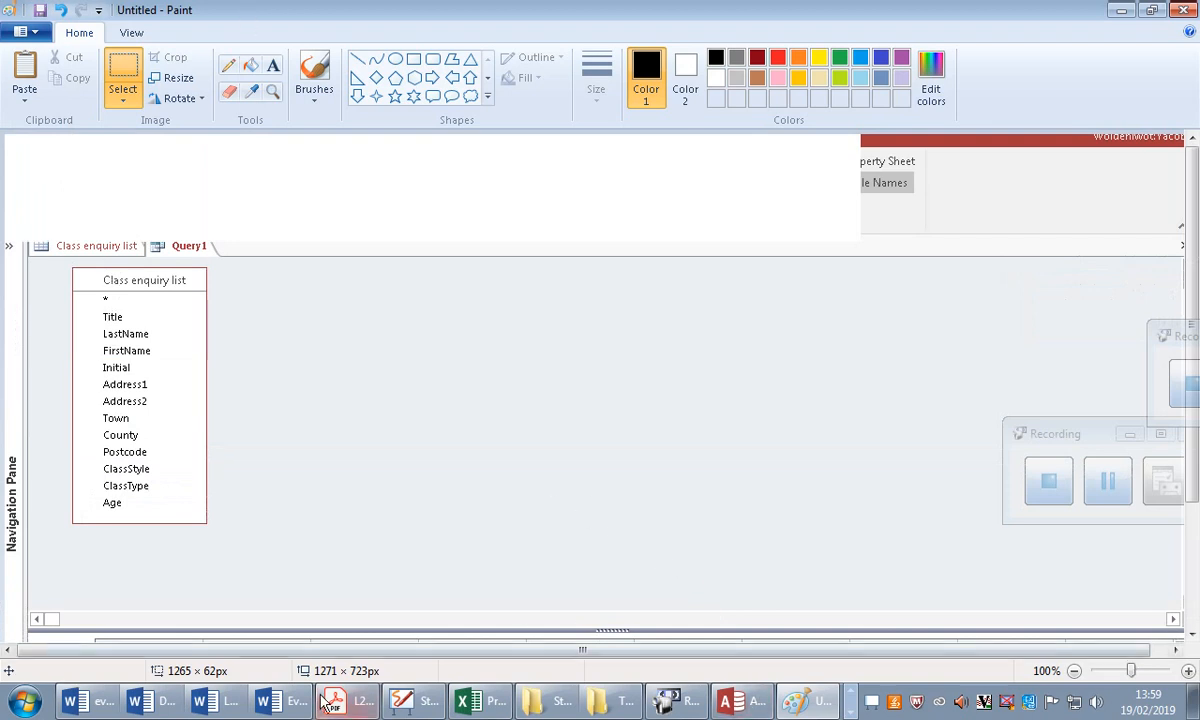
Check the completed report prompt in Evidence doucment.doc and save Query1 in Access as a query named Street Routines Beginner.
left_click(270, 701)
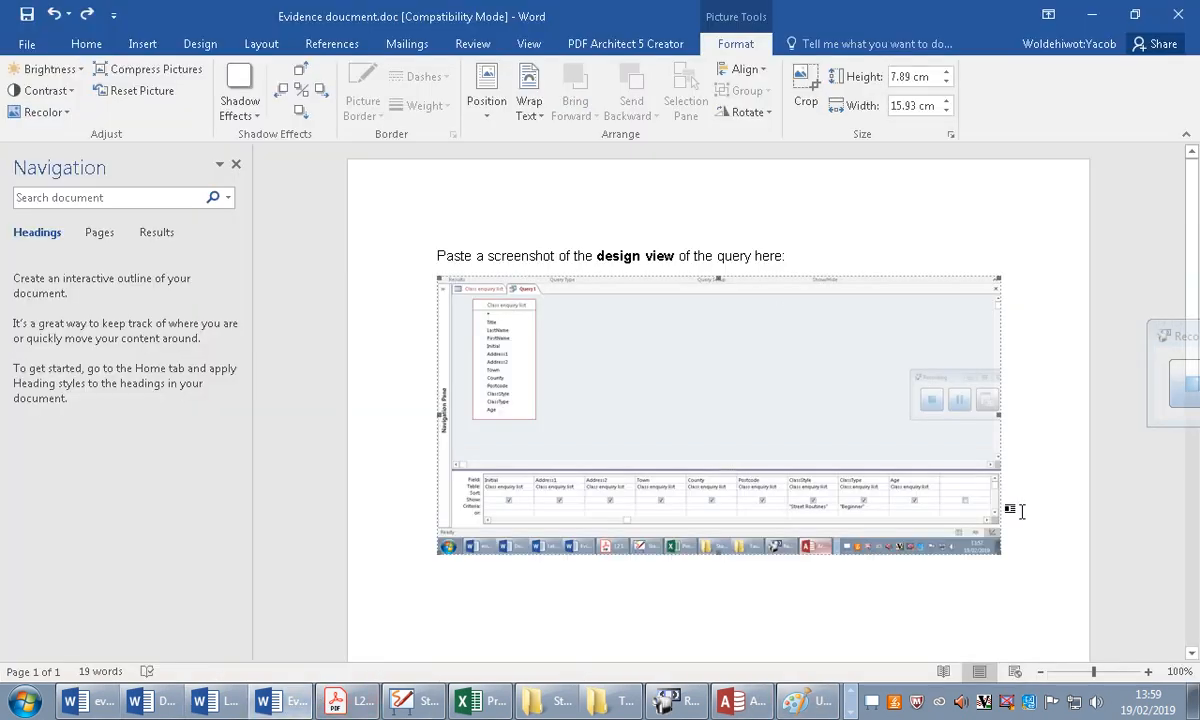
scroll(1010, 522, "down", 5)
scroll(965, 504, "down", 1)
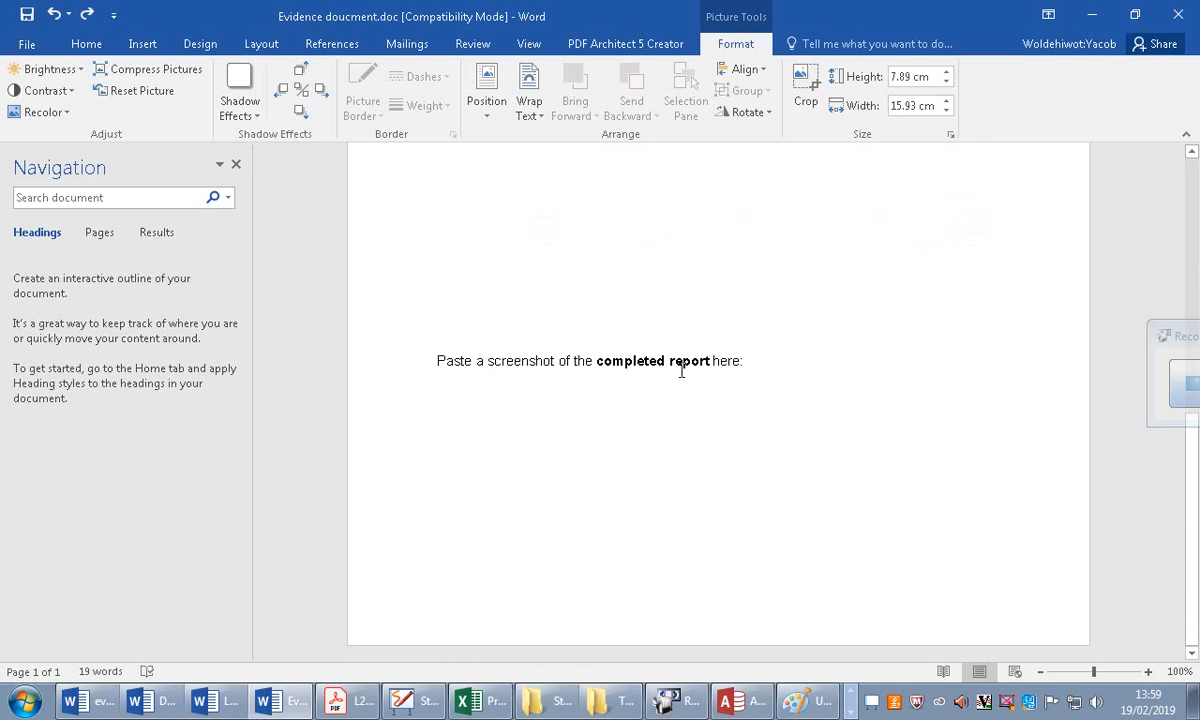
left_click(732, 701)
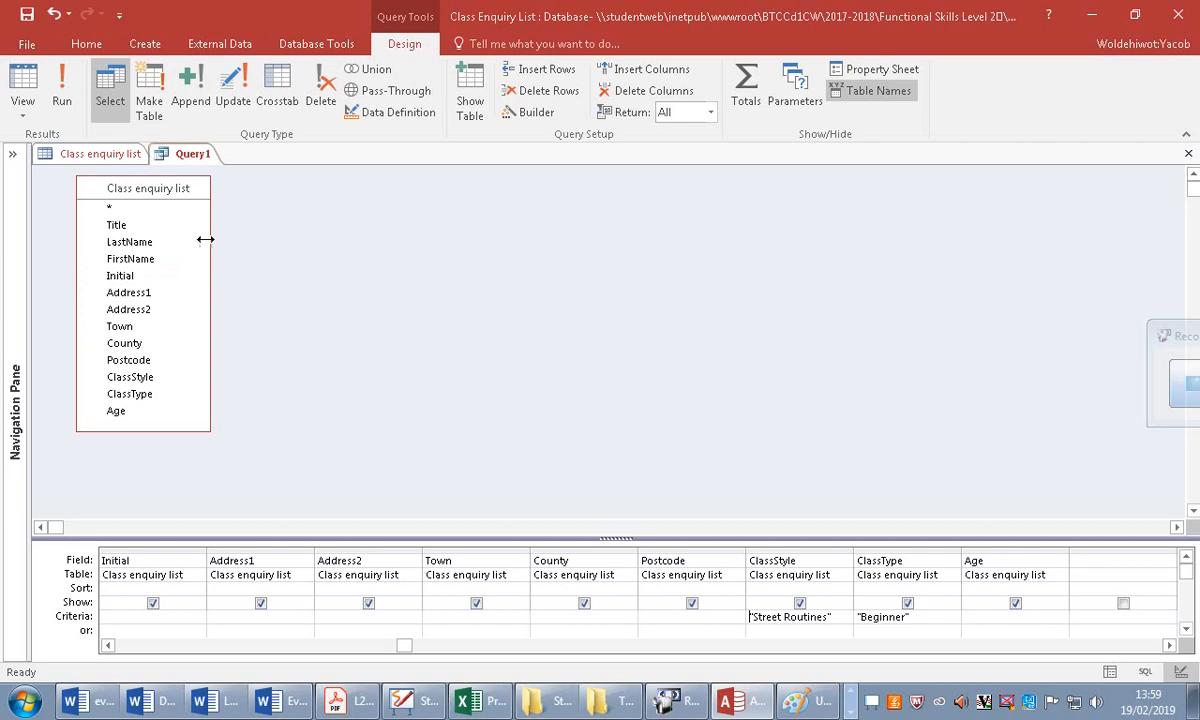
left_click(22, 45)
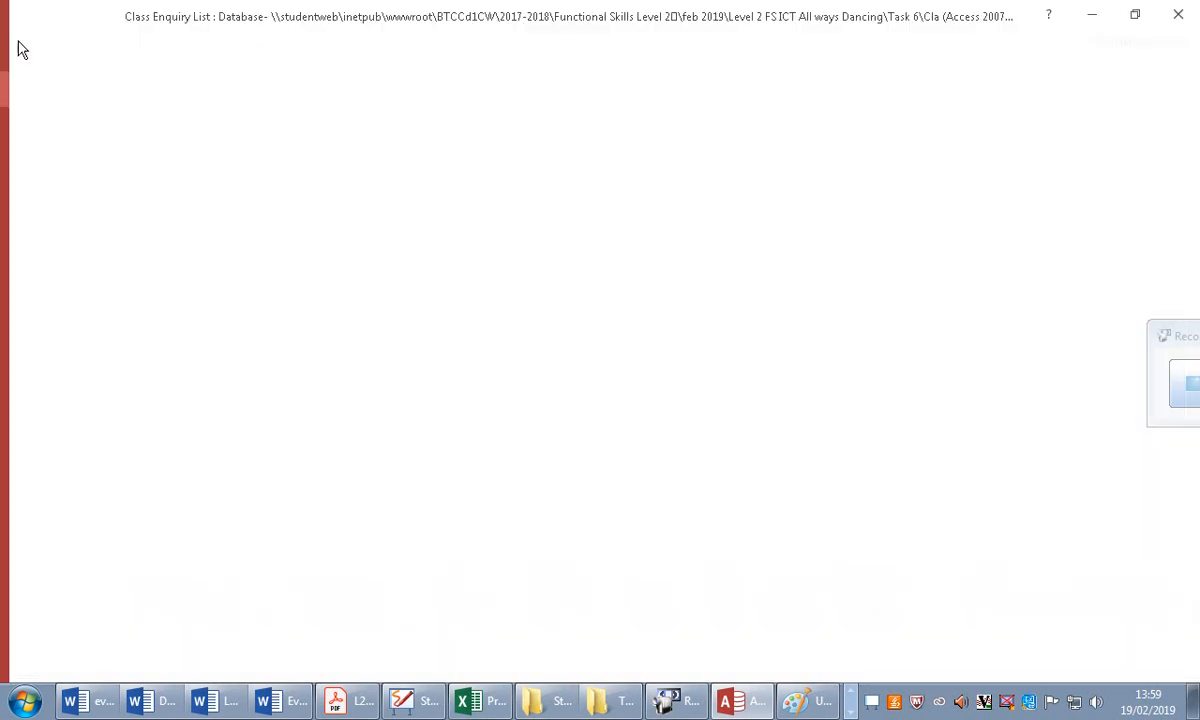
left_click(95, 231)
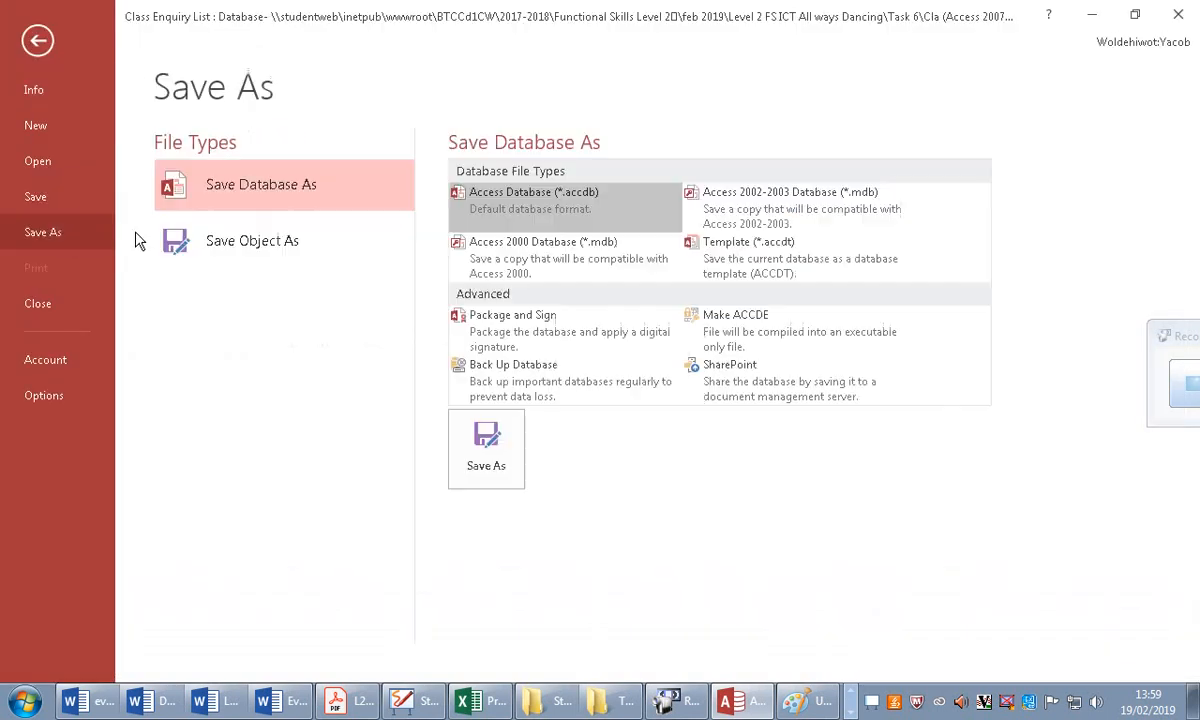
left_click(273, 258)
left_click(496, 376)
left_click(631, 303)
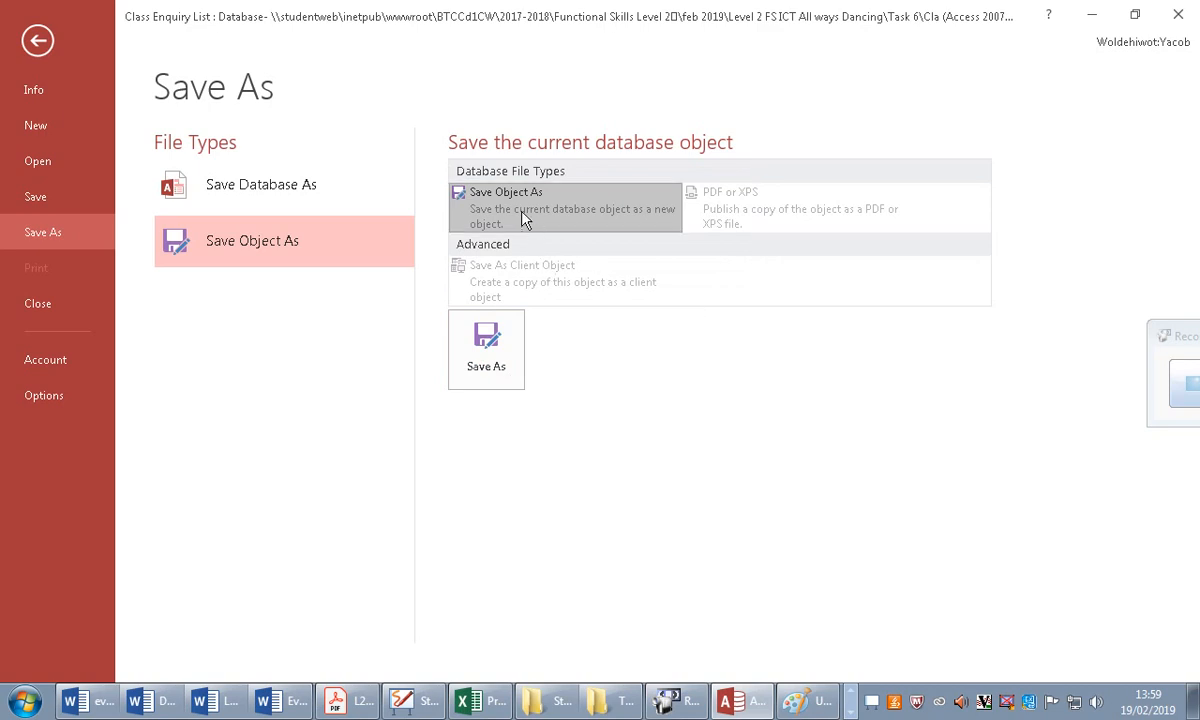
left_click(503, 364)
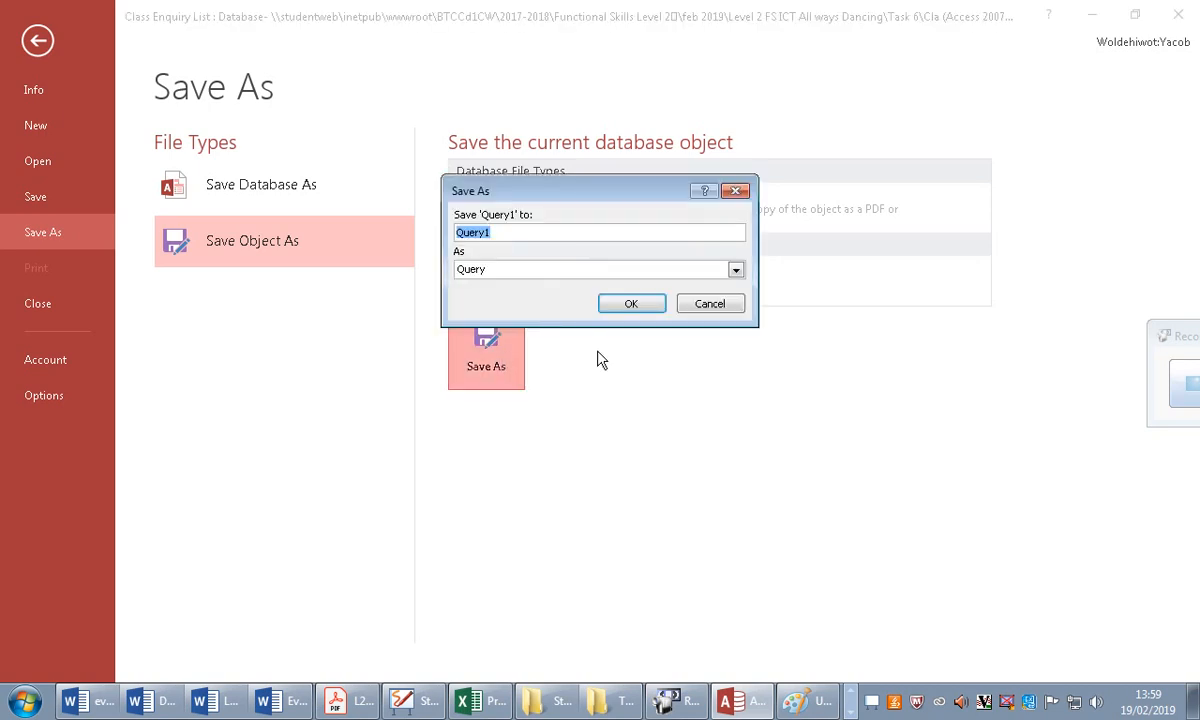
type("Street Routines Beginn")
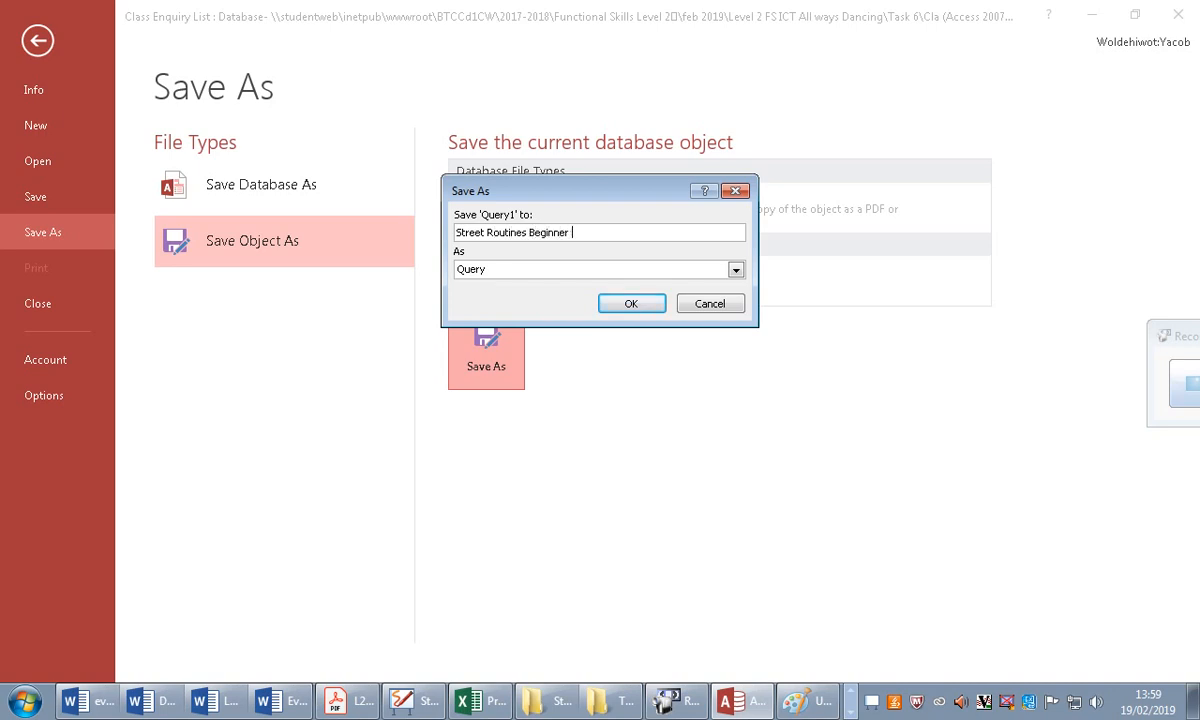
type("er")
key("Return")
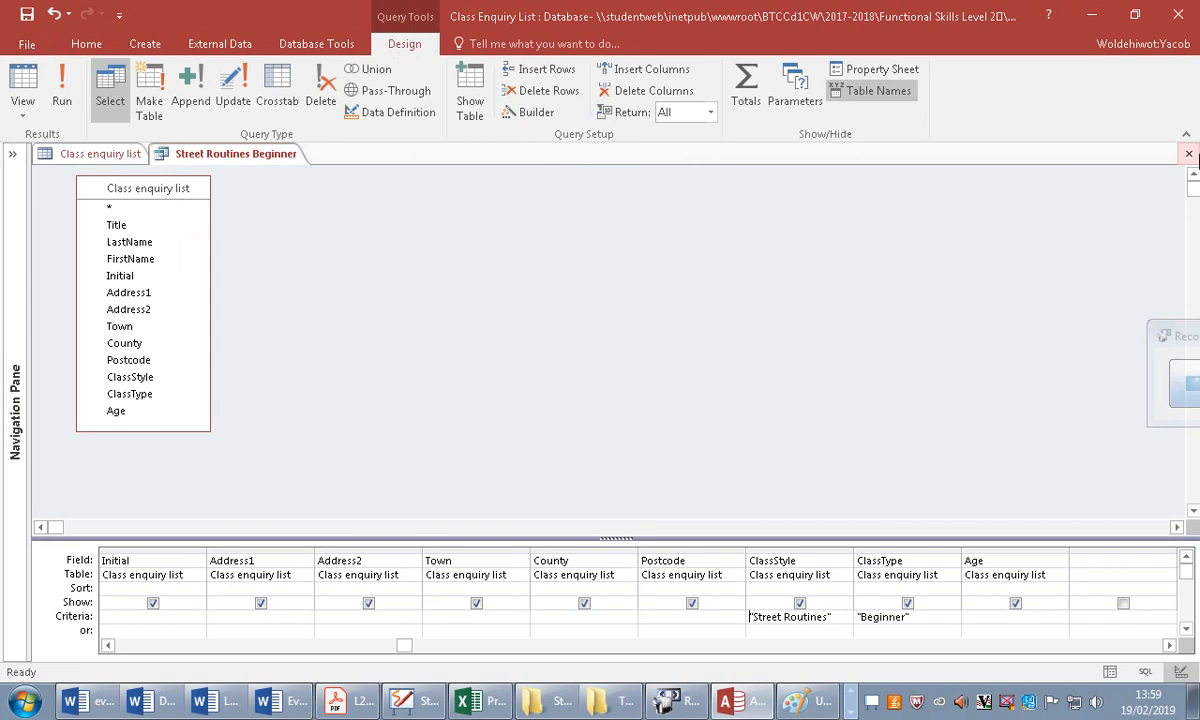
Start the Report Wizard on the Street Routines Beginner query and include the fields Title, LastName, FirstName, Initial, Address1, Address2, Town, County and Postcode.
left_click(145, 46)
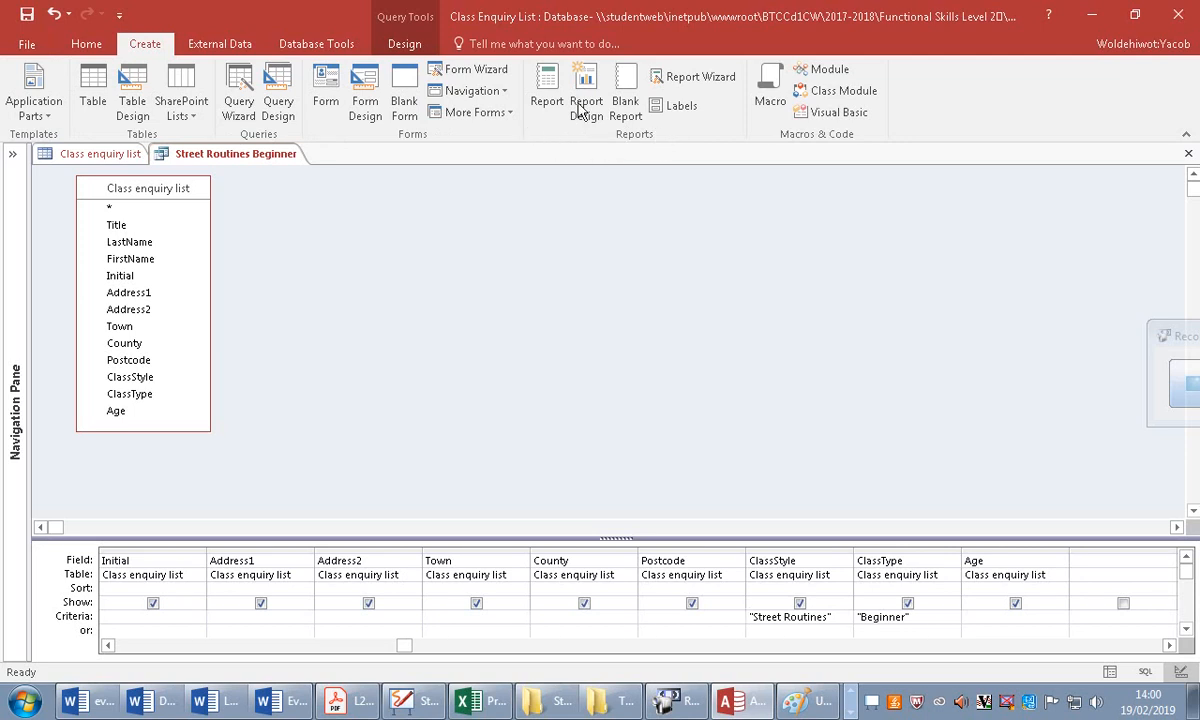
left_click(697, 79)
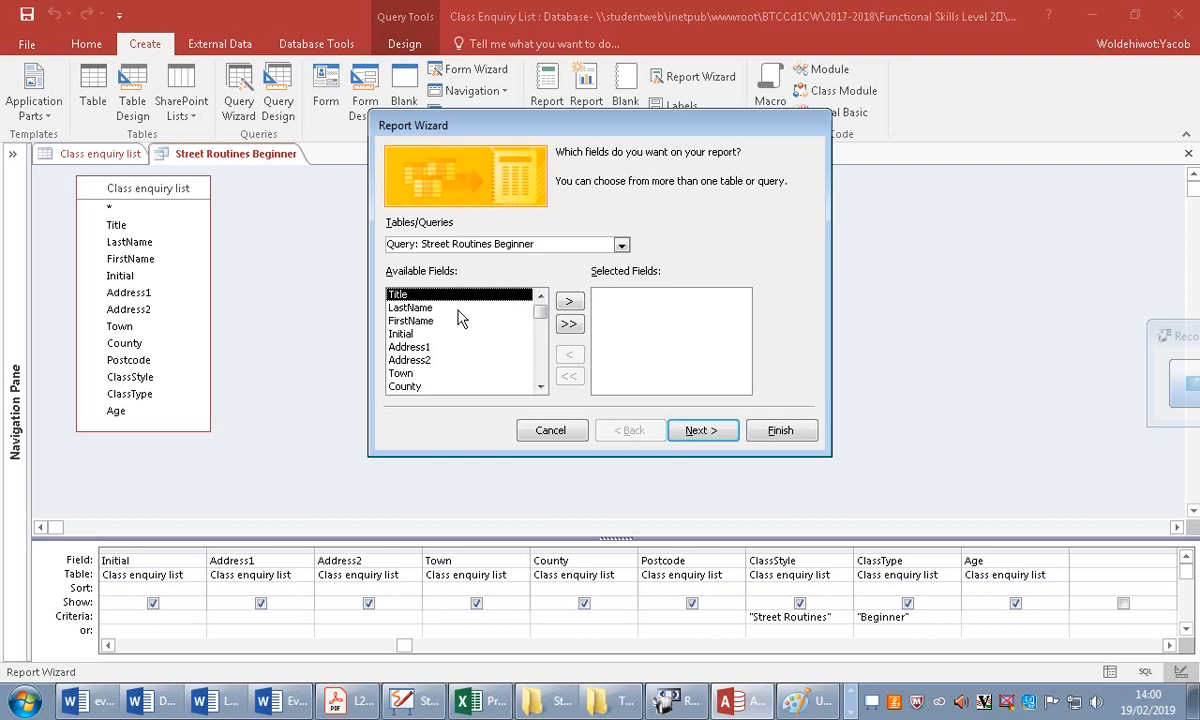
left_click(569, 301)
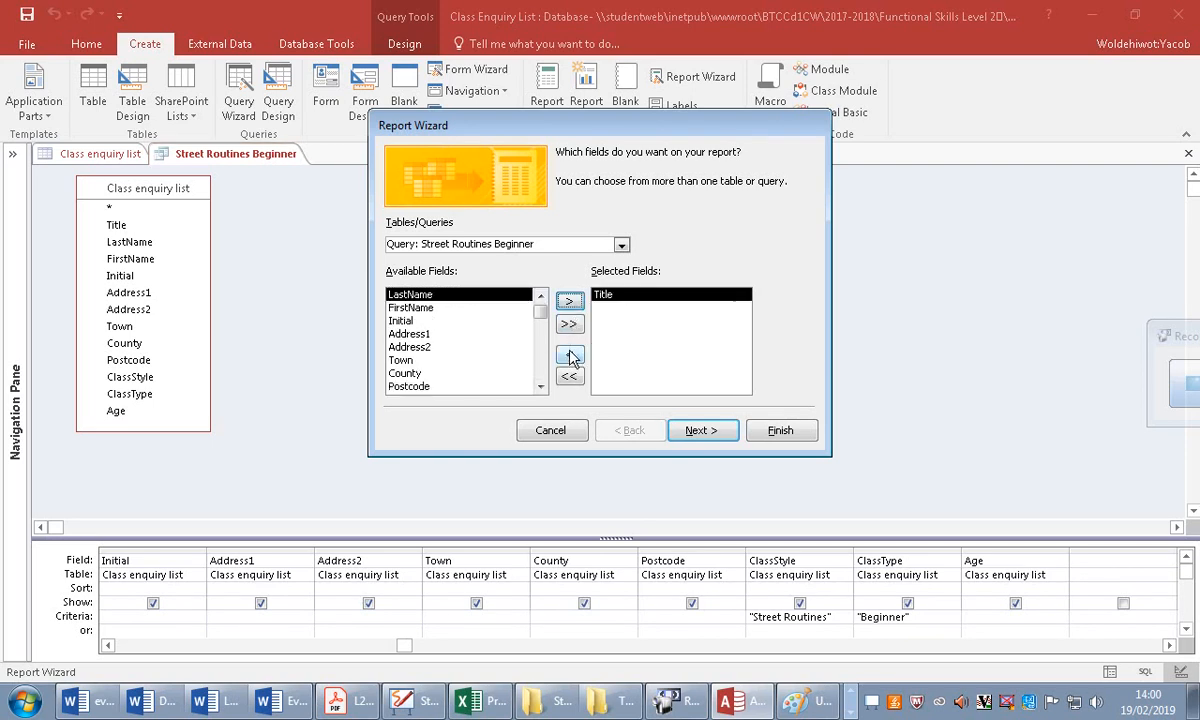
left_click(569, 302)
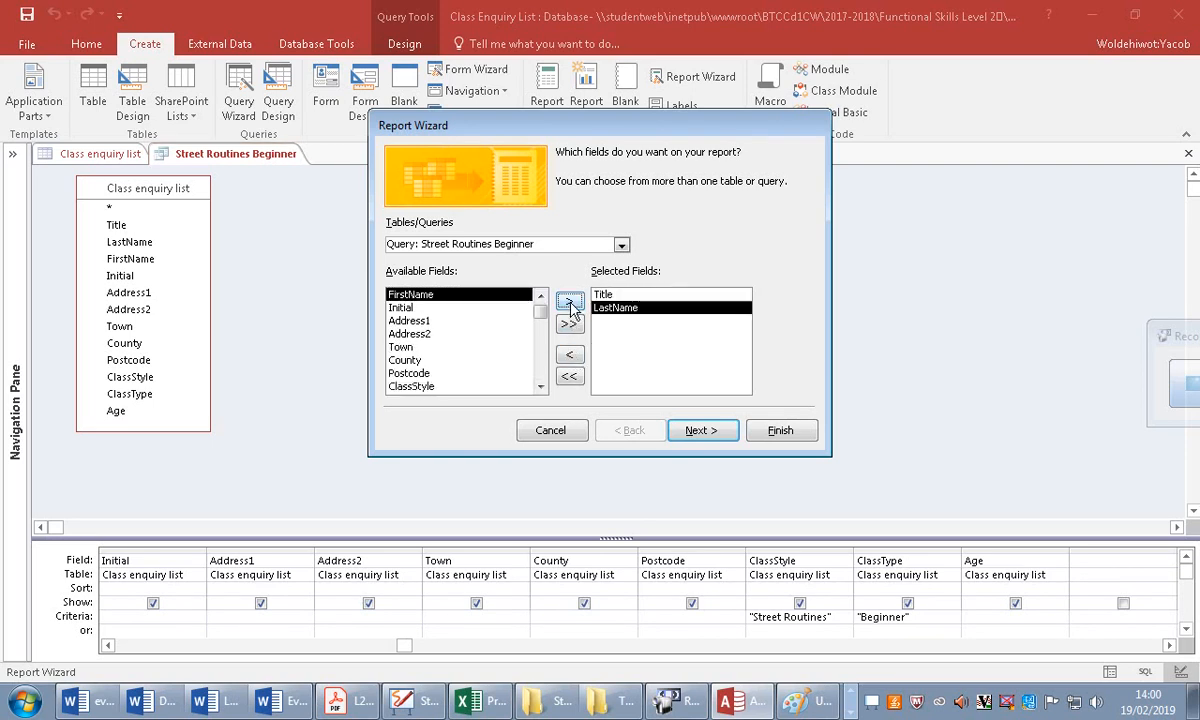
left_click(569, 302)
left_click(570, 303)
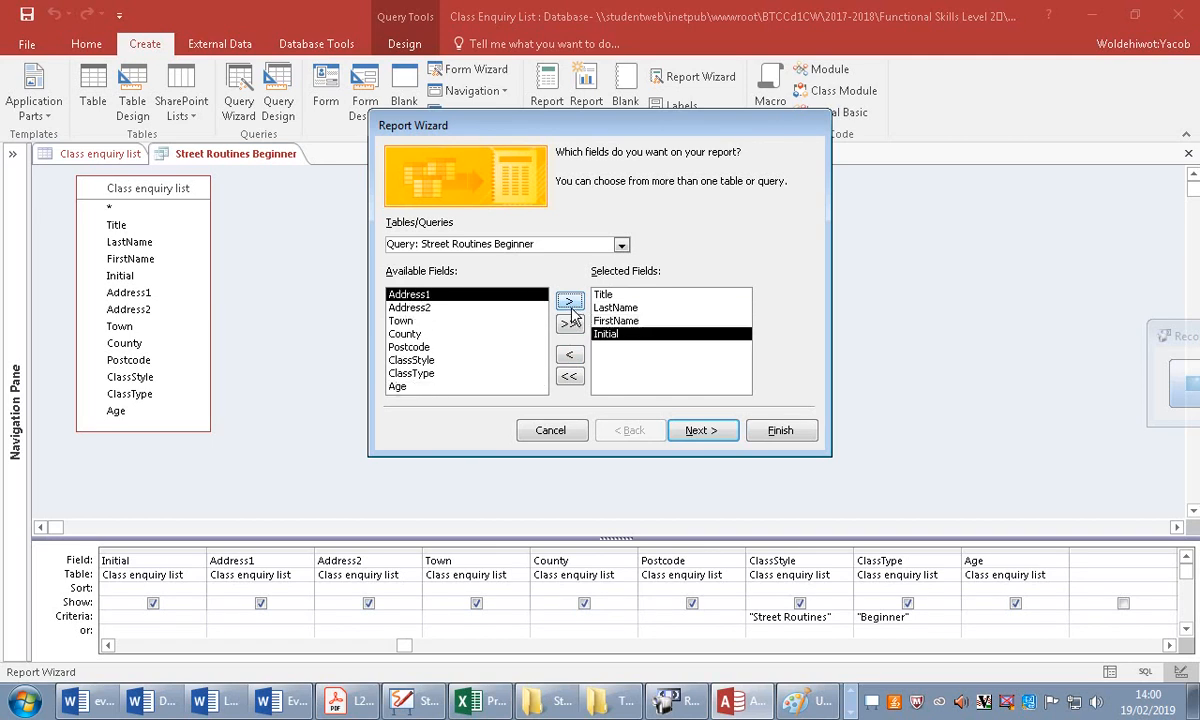
left_click(570, 304)
left_click(571, 304)
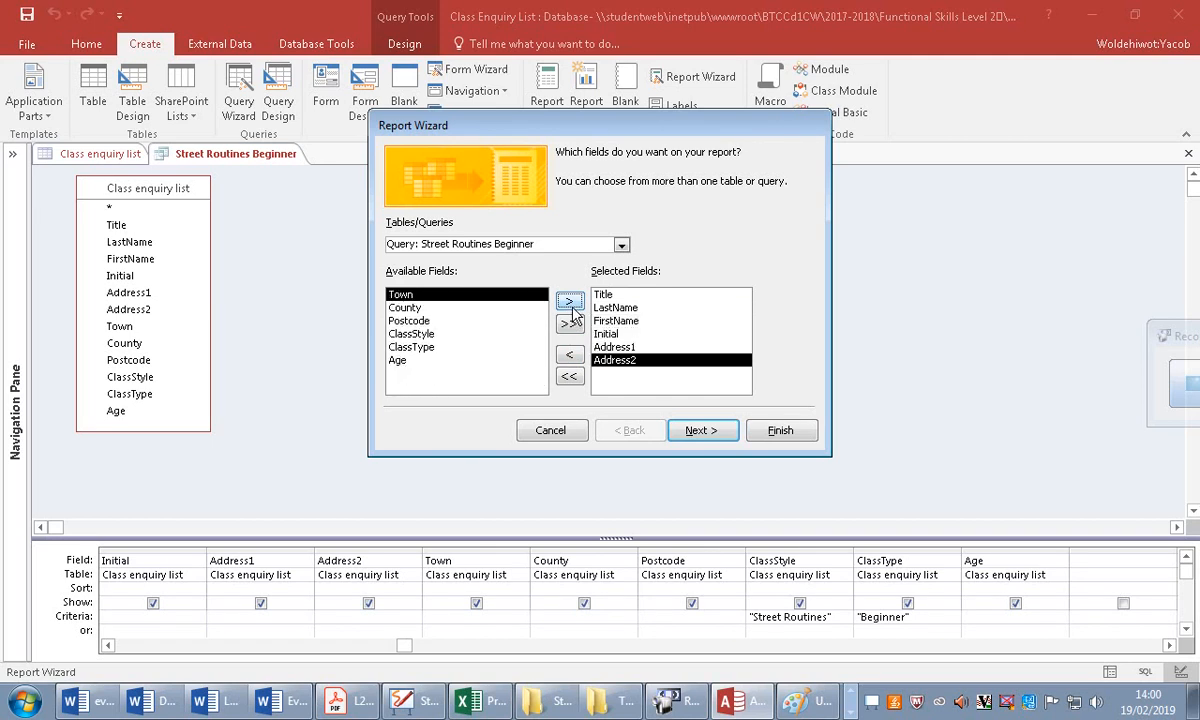
left_click(570, 304)
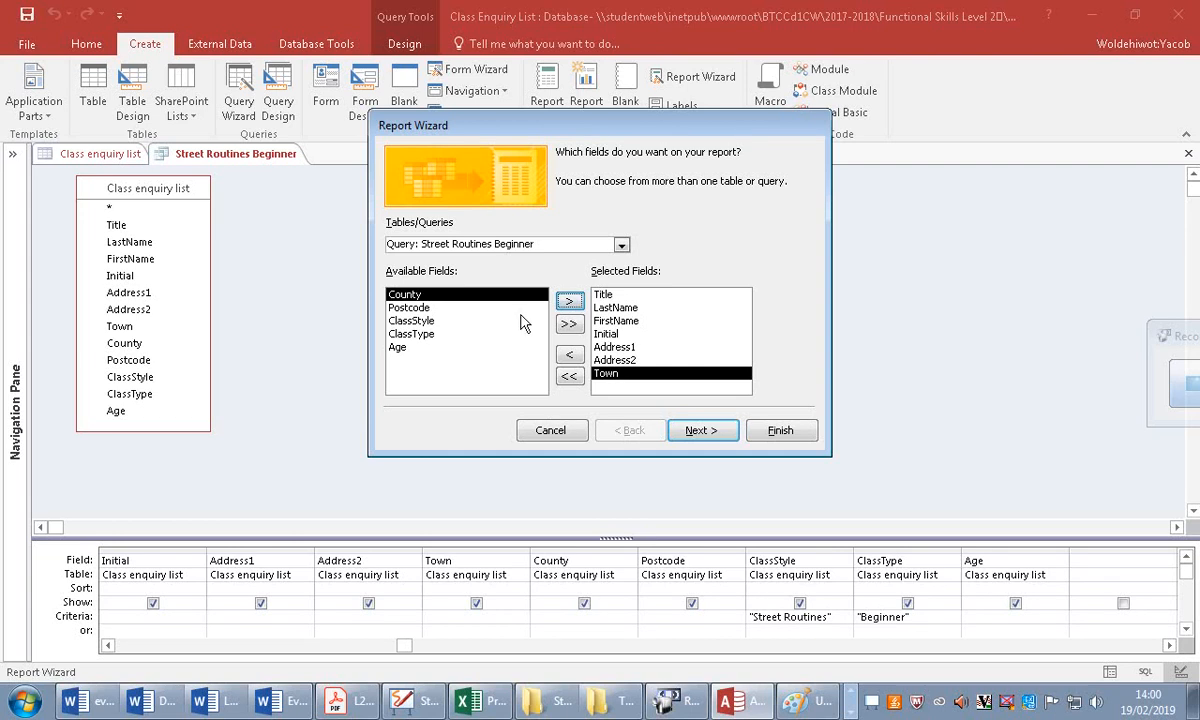
left_click(570, 303)
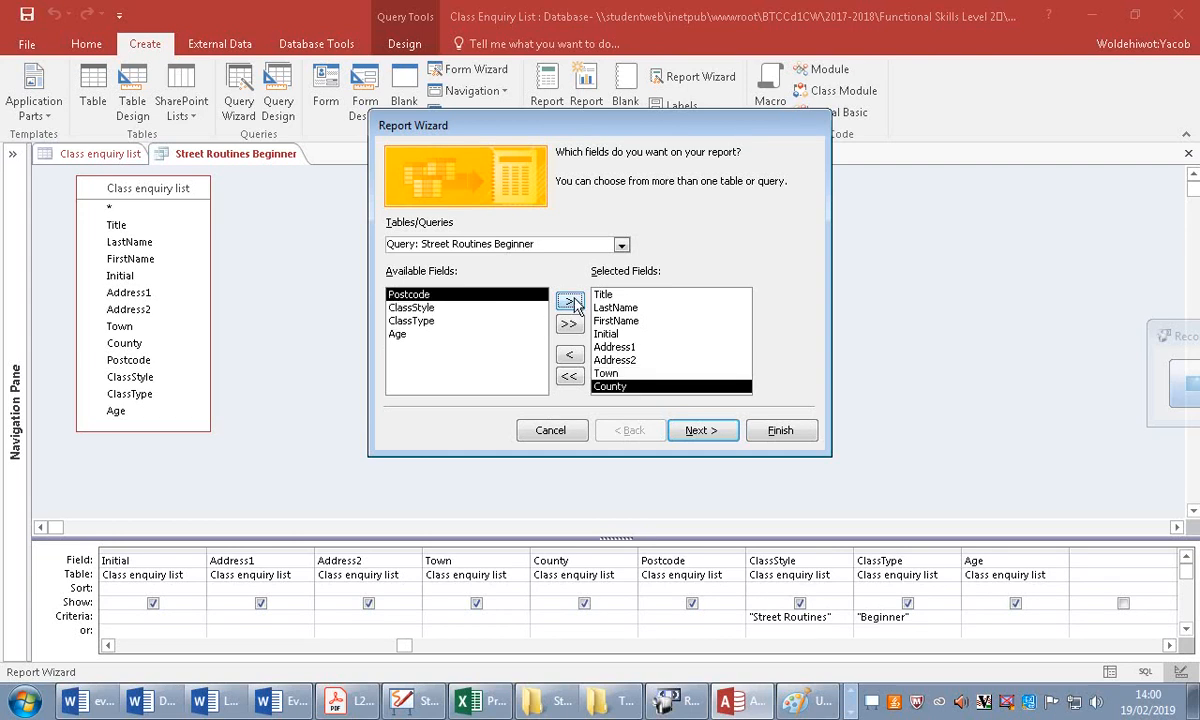
left_click(570, 303)
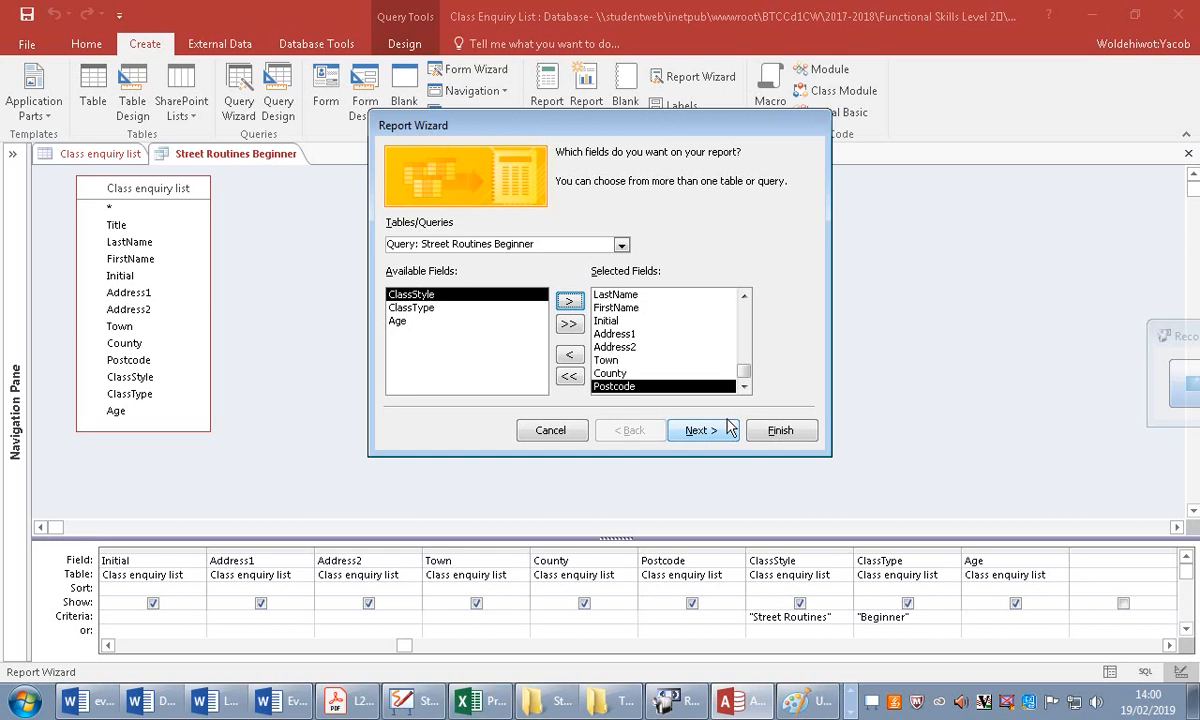
Finish the report in tabular layout with landscape orientation, no grouping or sorting, and the title Street Routines Beginner.
left_click(704, 430)
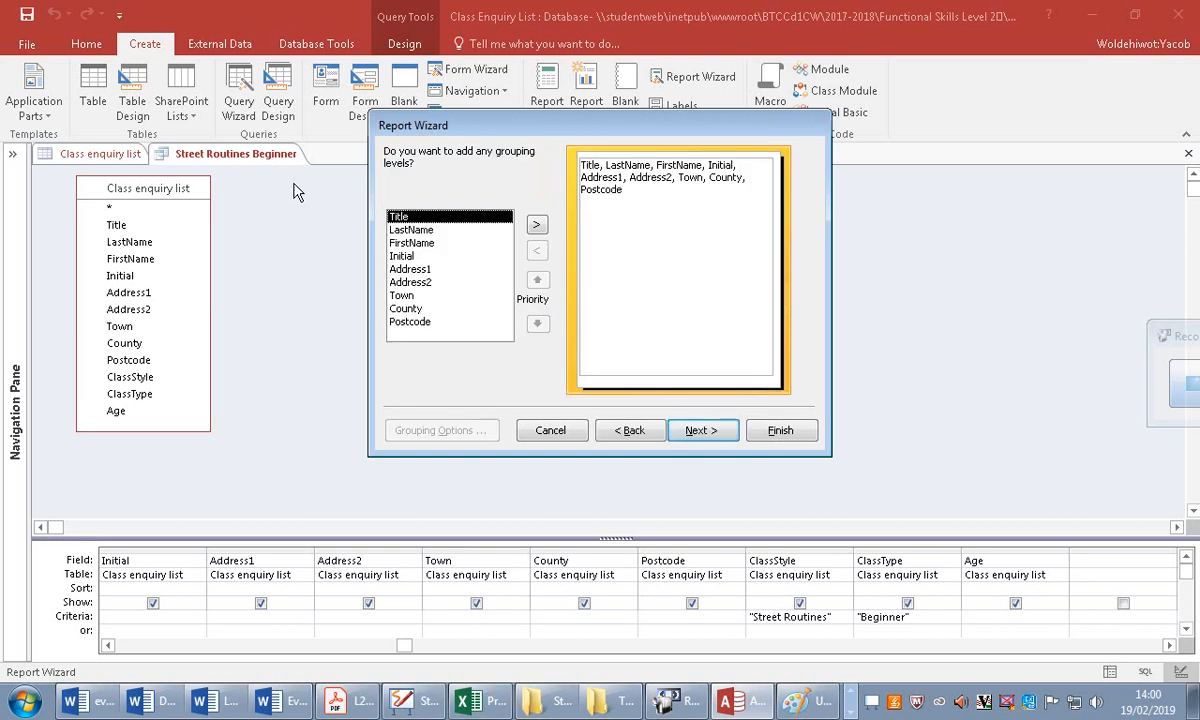
left_click(700, 430)
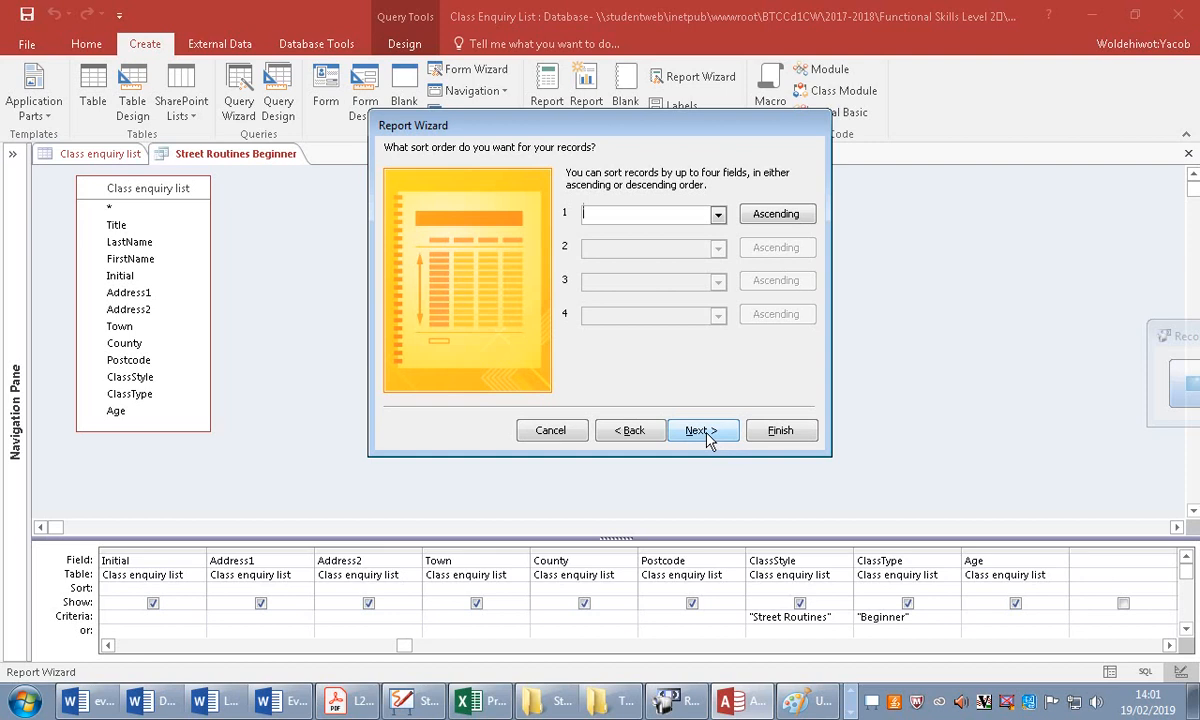
left_click(703, 431)
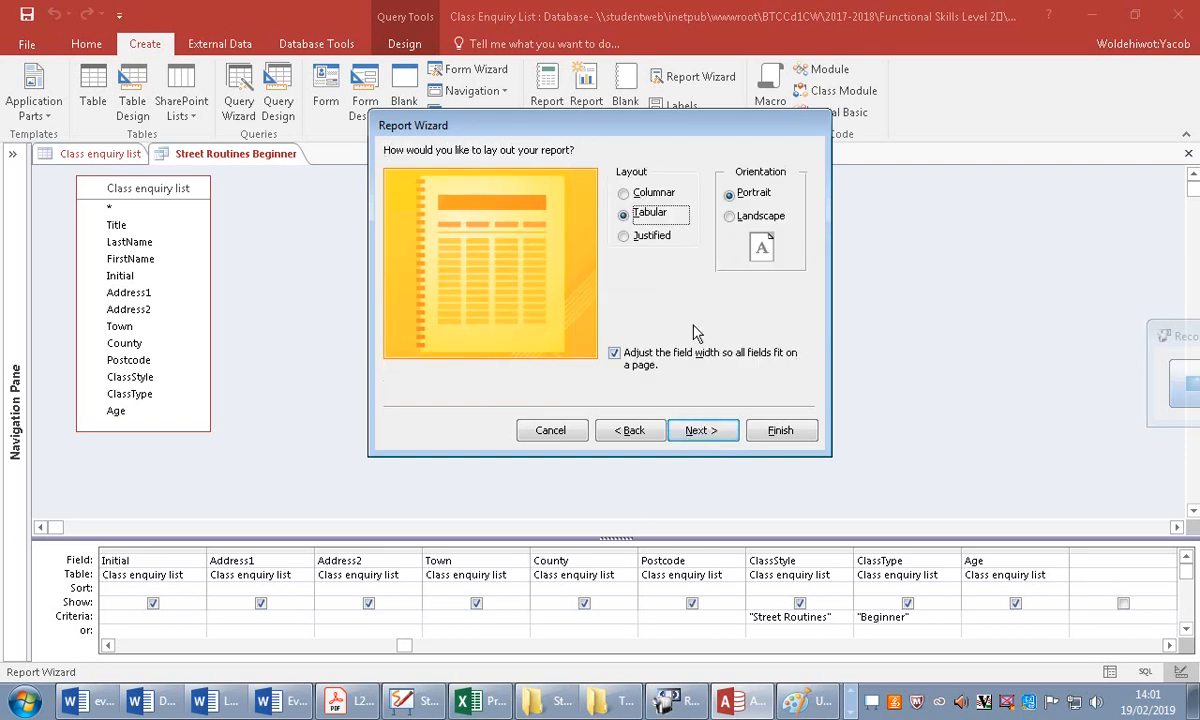
left_click(742, 222)
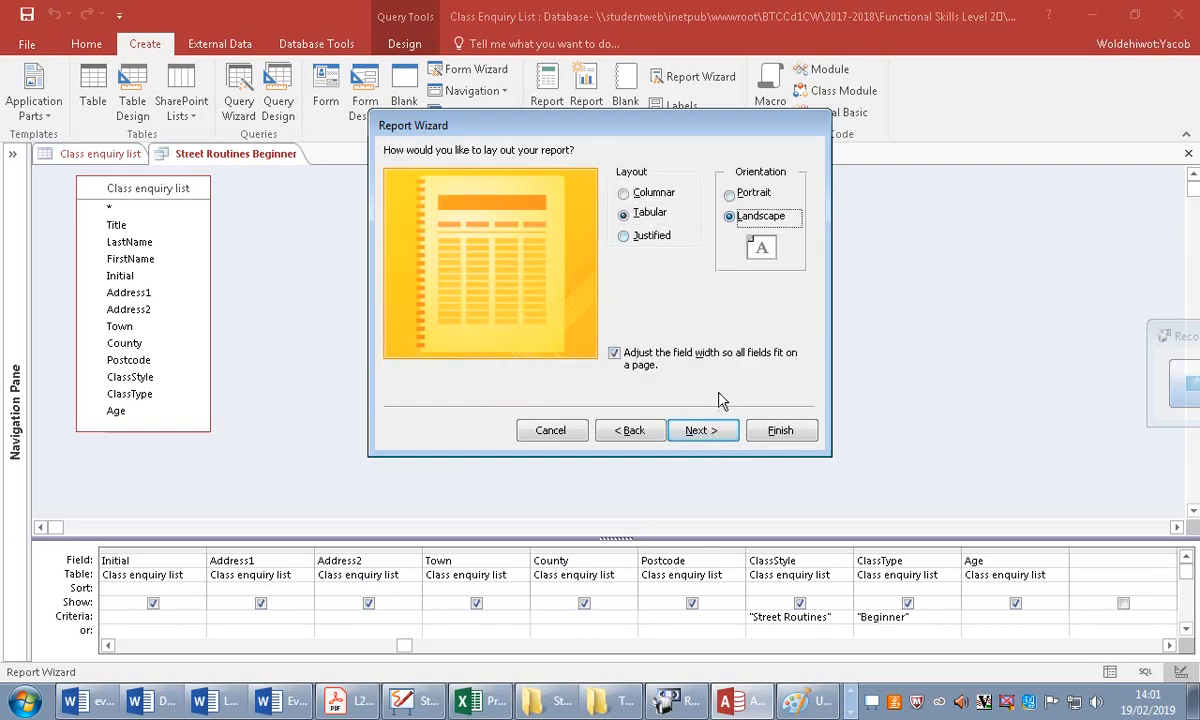
left_click(701, 434)
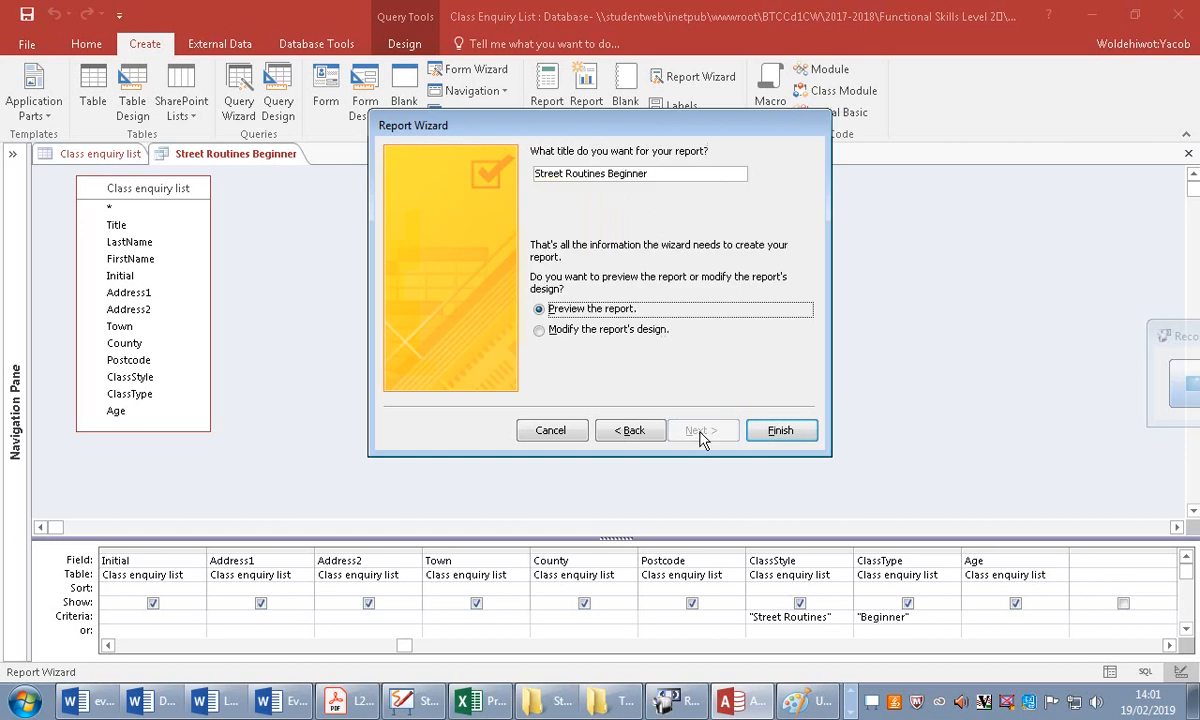
left_click(778, 431)
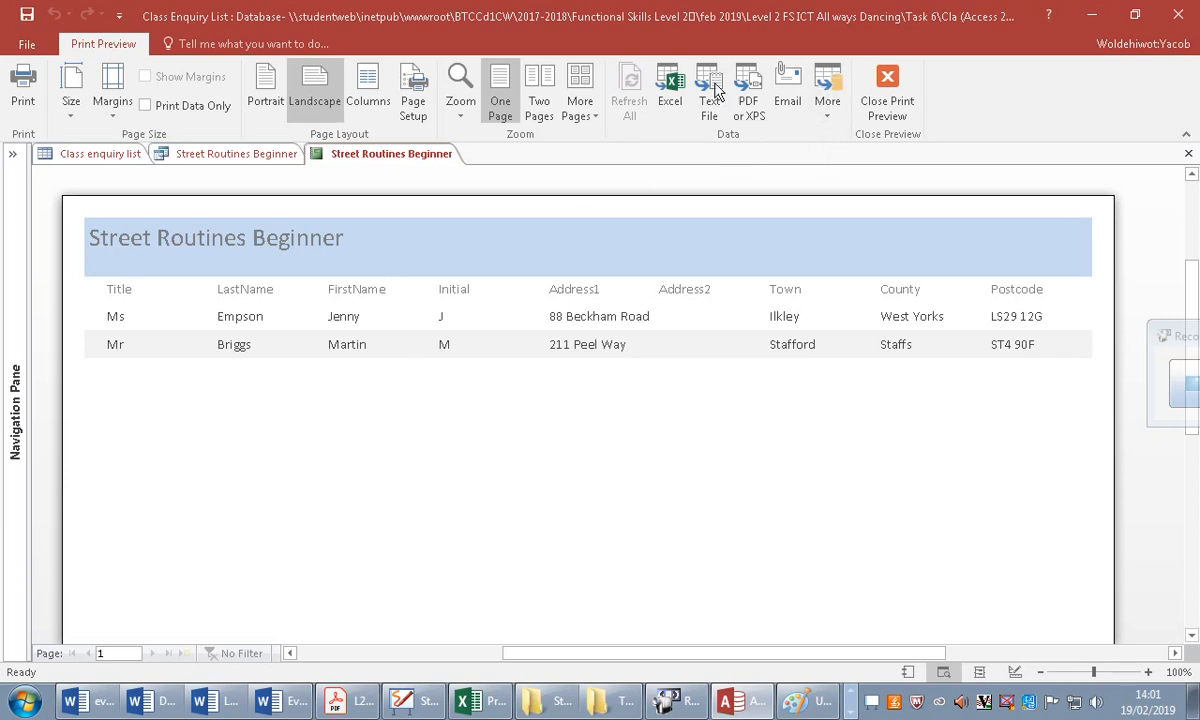
Switch the report to Layout View, narrow the Title column and extend the LastName values and heading left beside it.
left_click(886, 92)
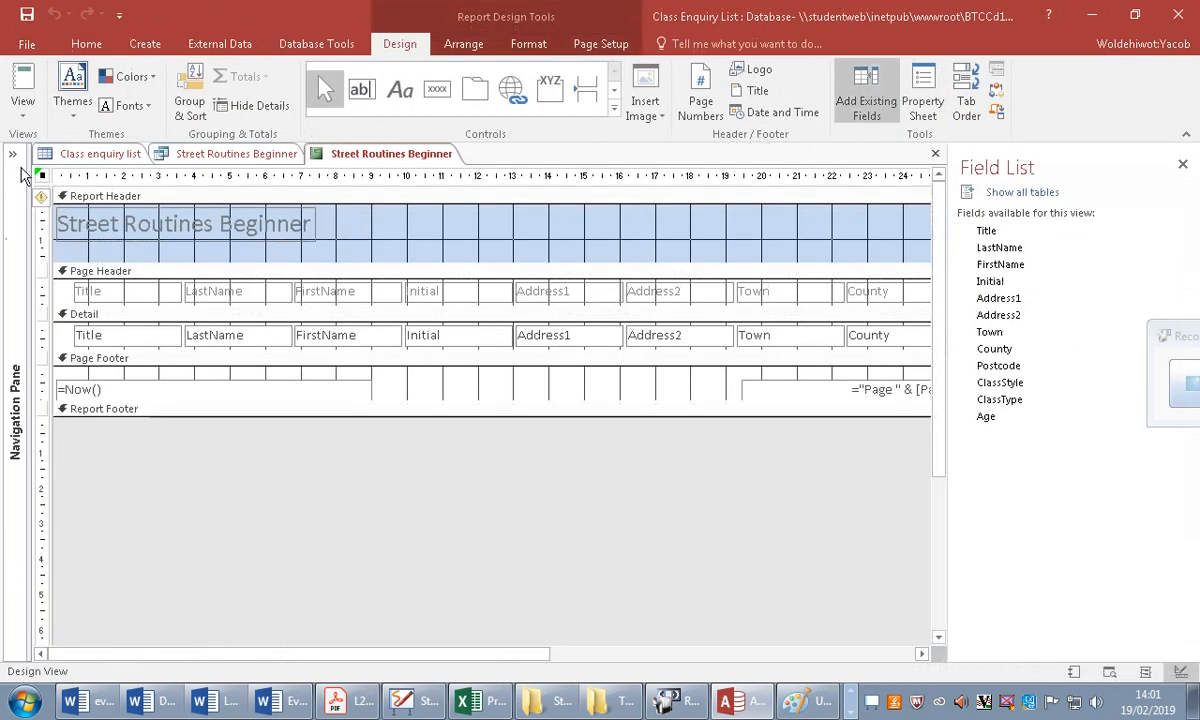
left_click(172, 335)
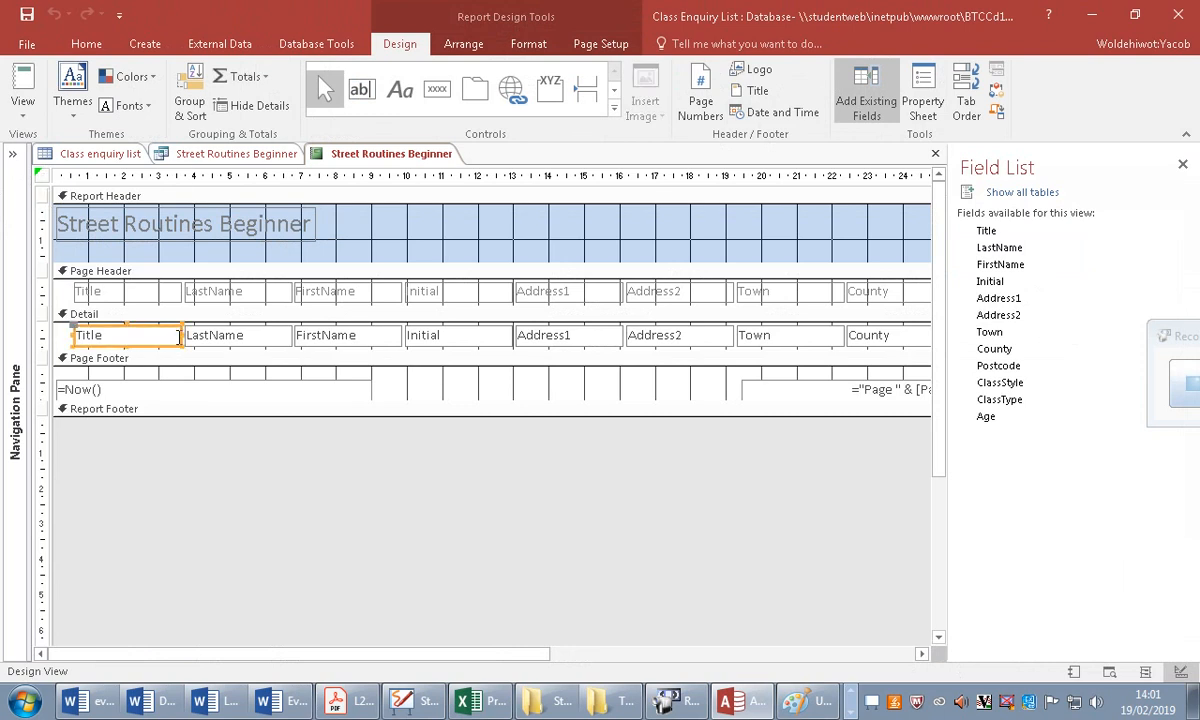
left_click(28, 114)
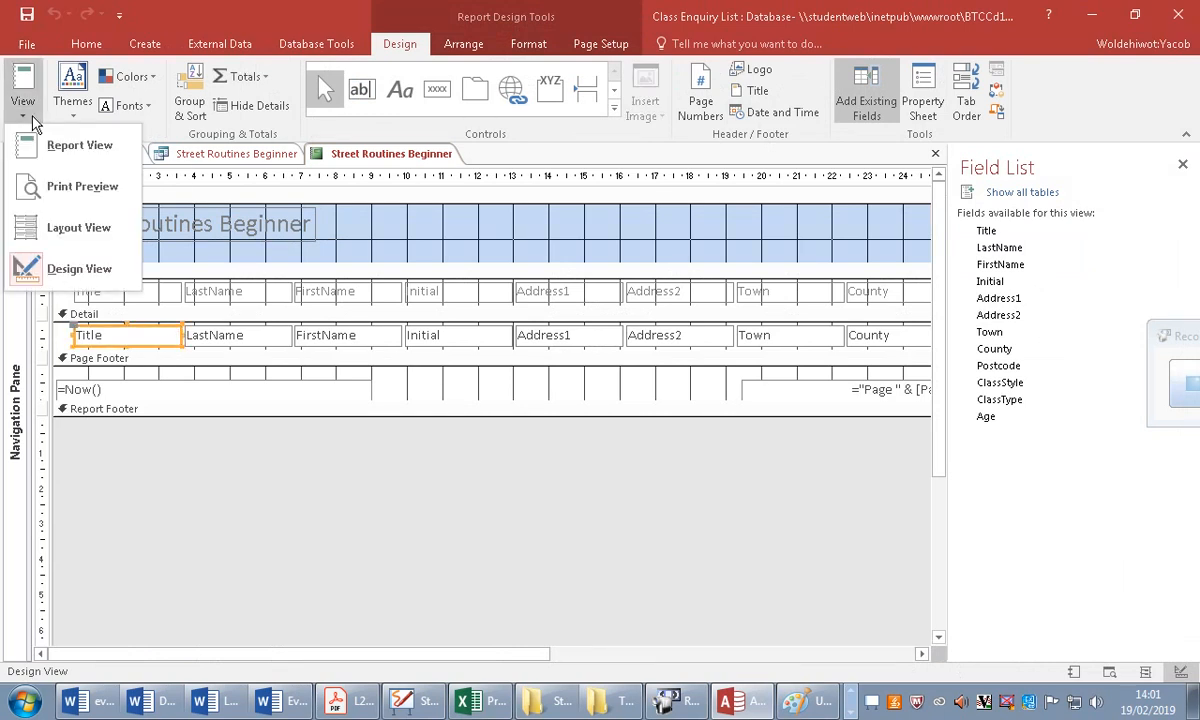
left_click(76, 228)
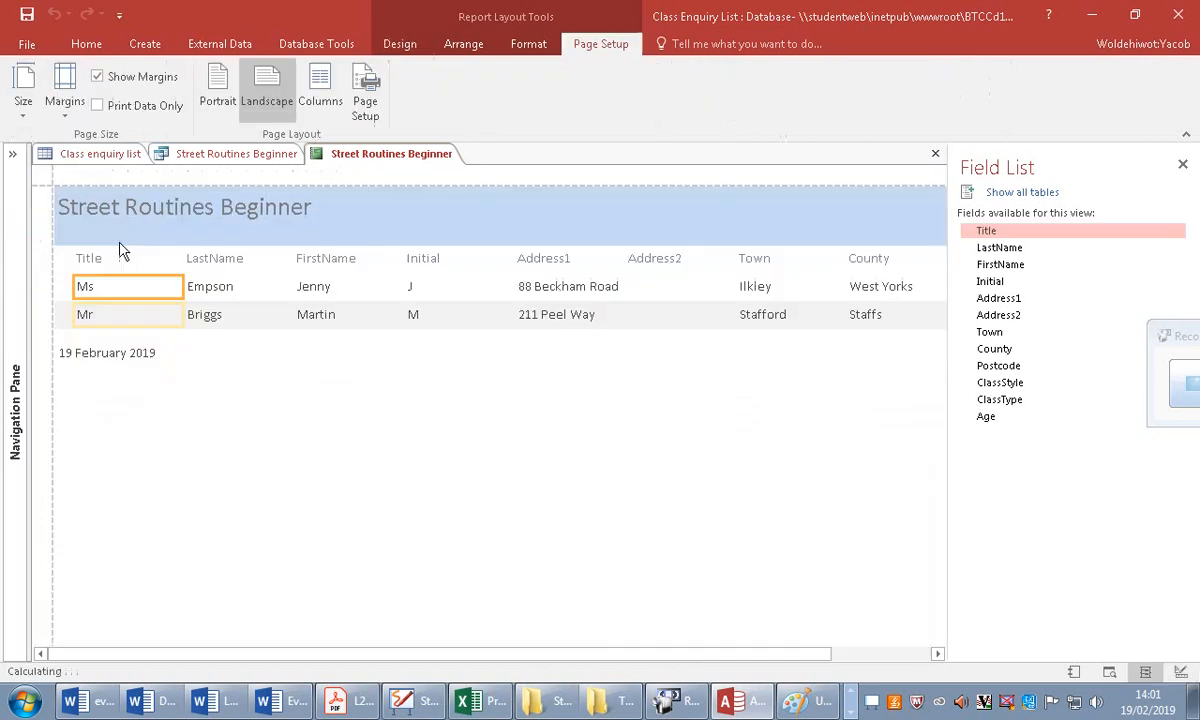
left_click_drag(182, 286, 137, 261)
left_click(188, 261)
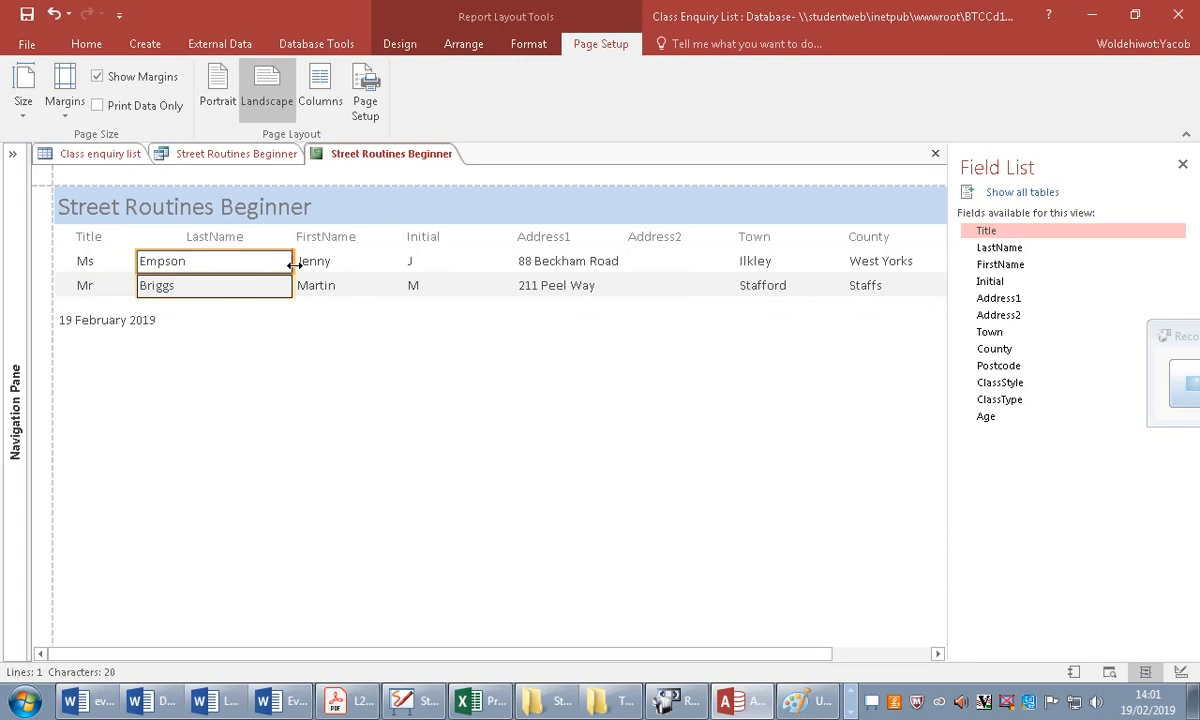
left_click(214, 240)
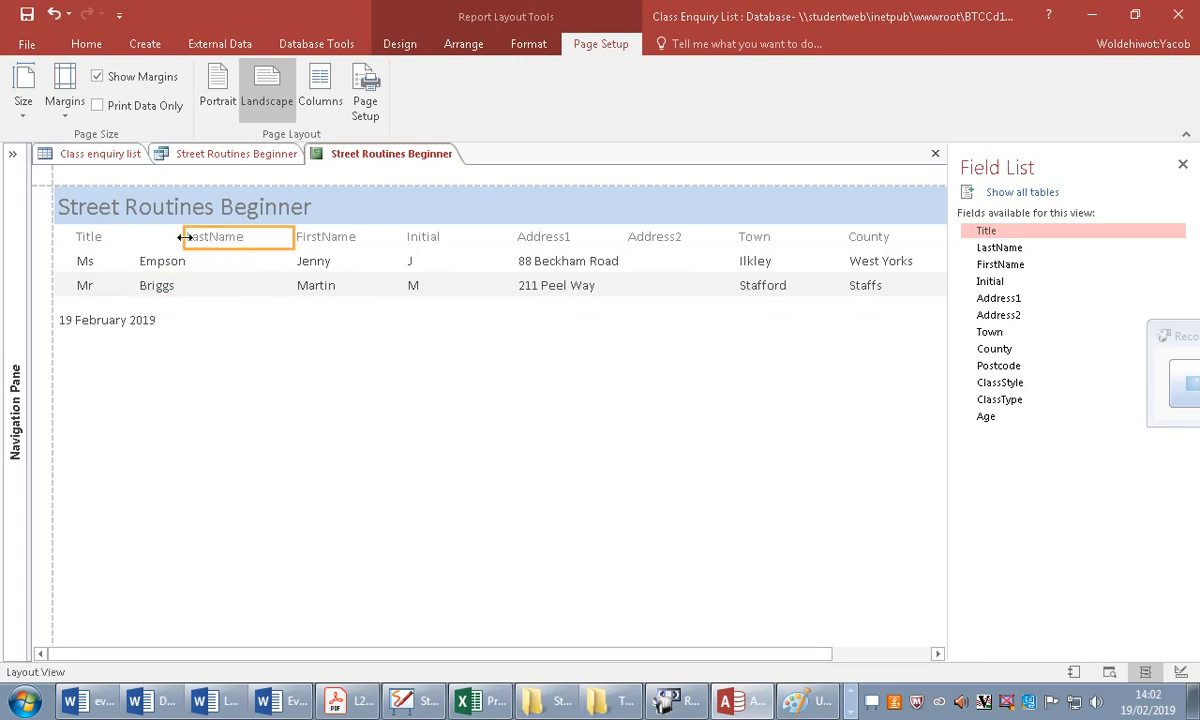
left_click_drag(185, 237, 133, 245)
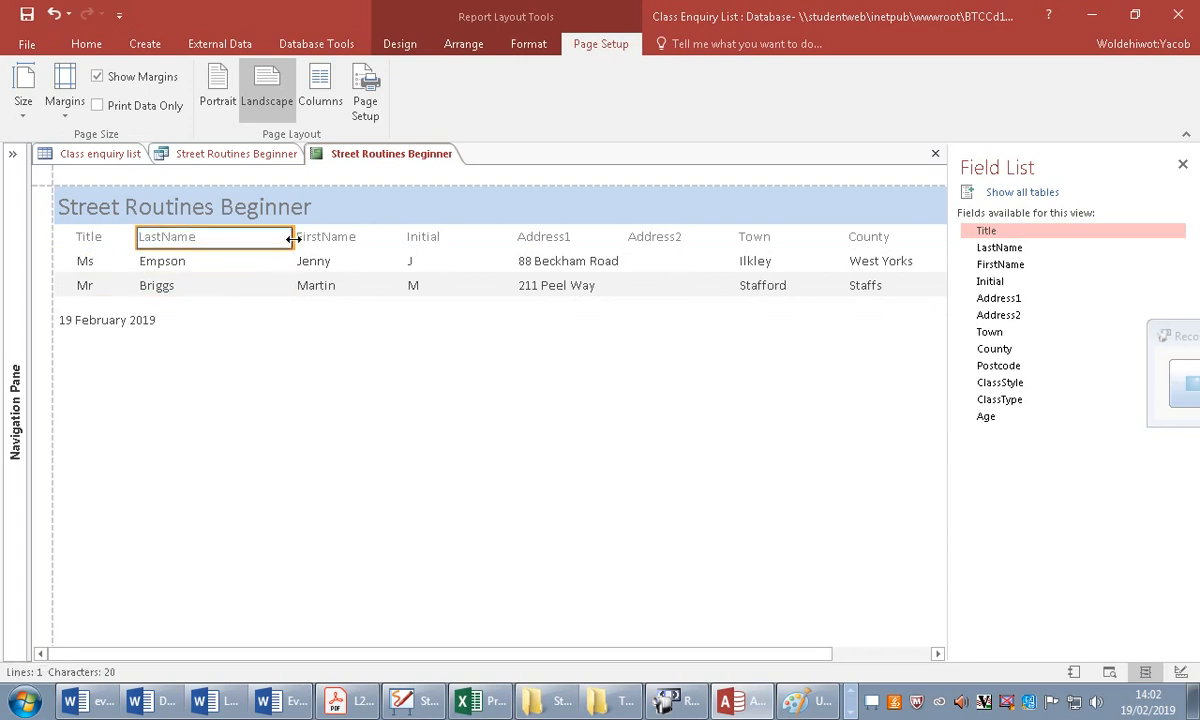
Close the field list and switch the report to Design View.
left_click(330, 243)
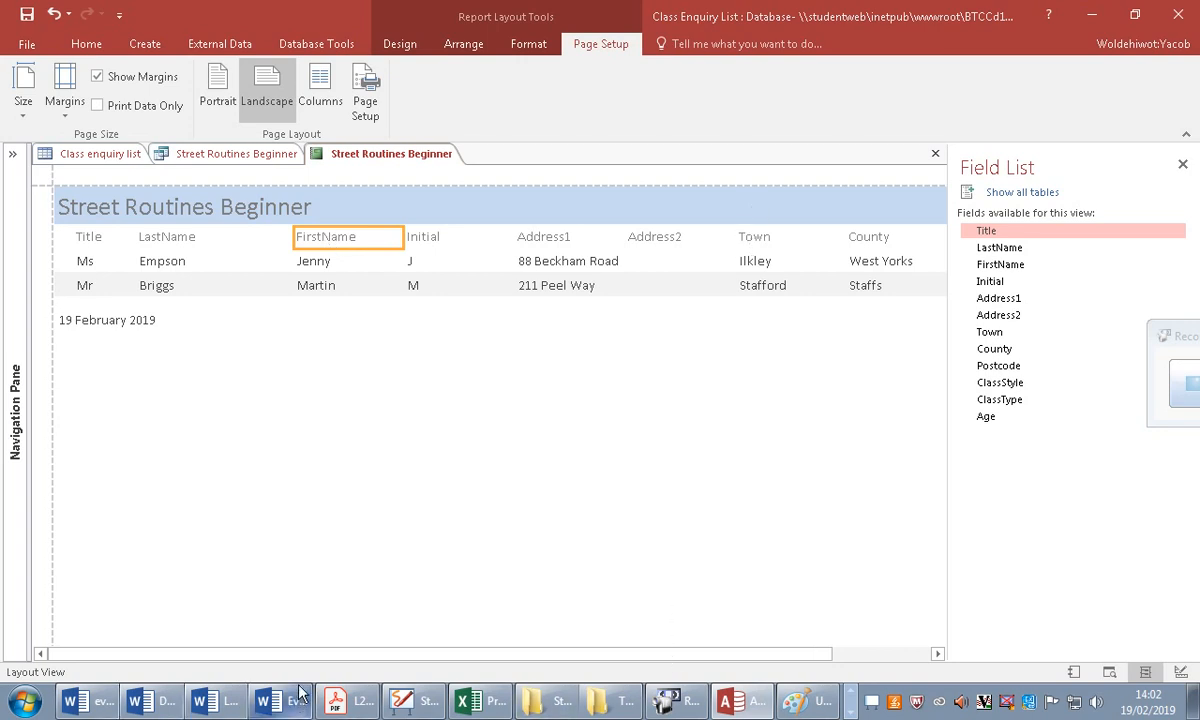
mouse_move(300, 690)
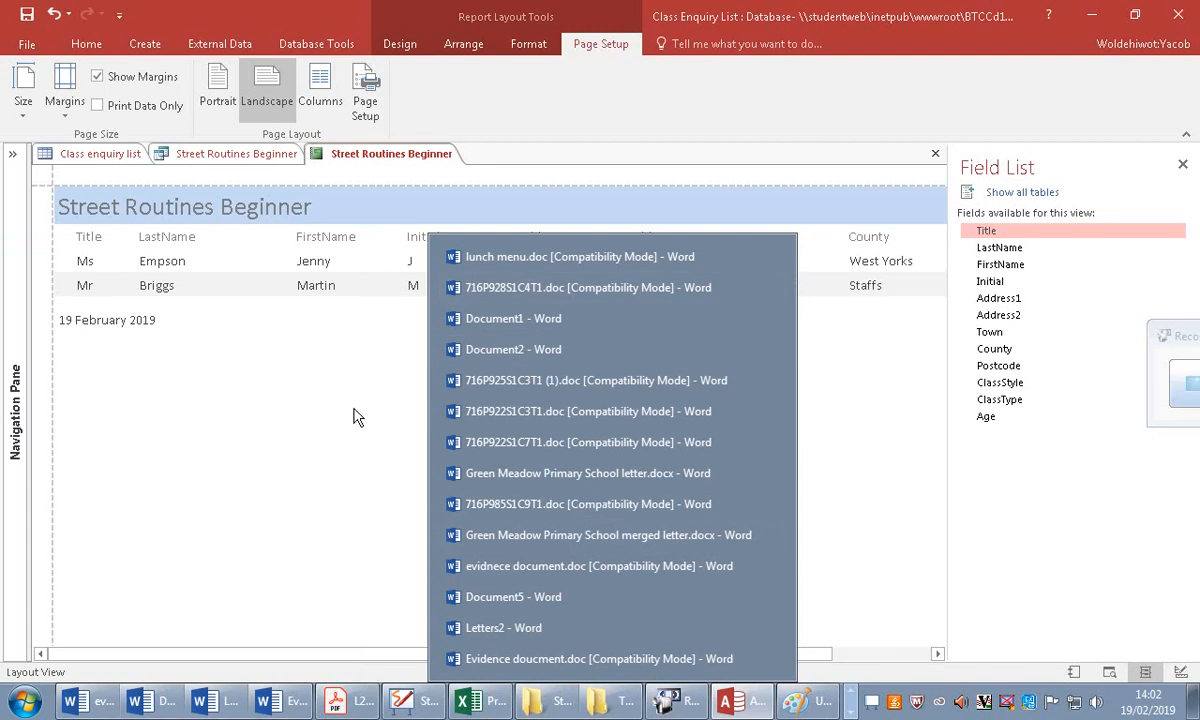
left_click(1183, 165)
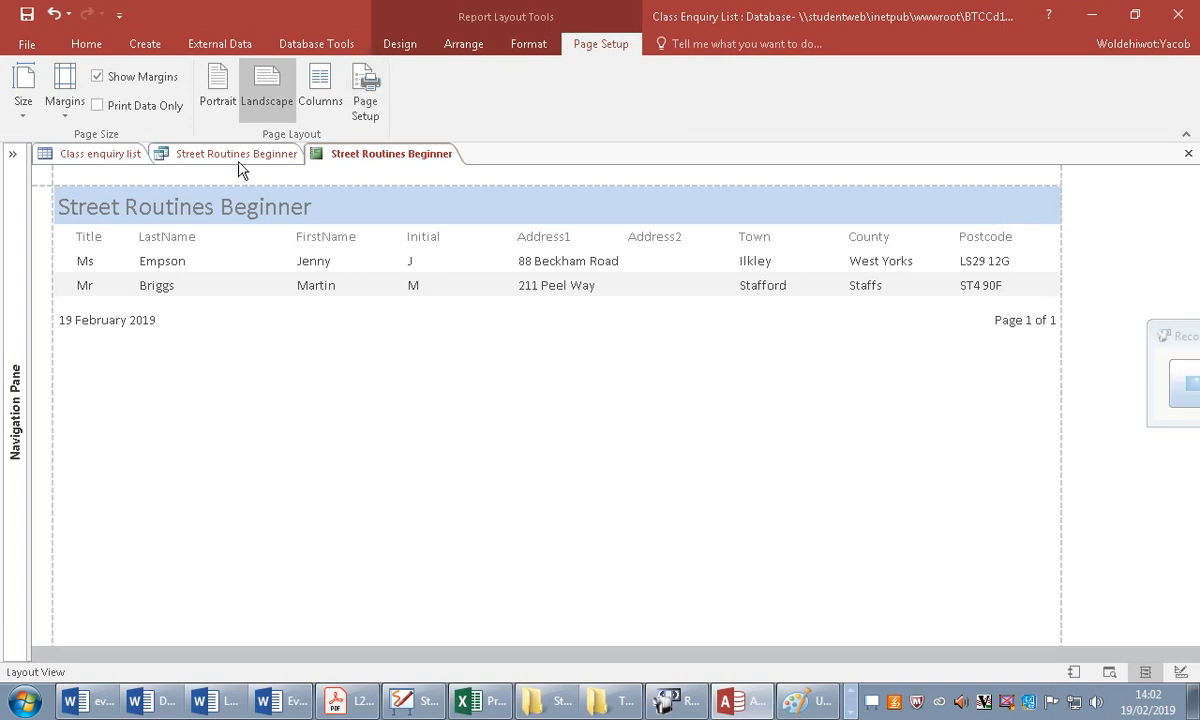
left_click(86, 44)
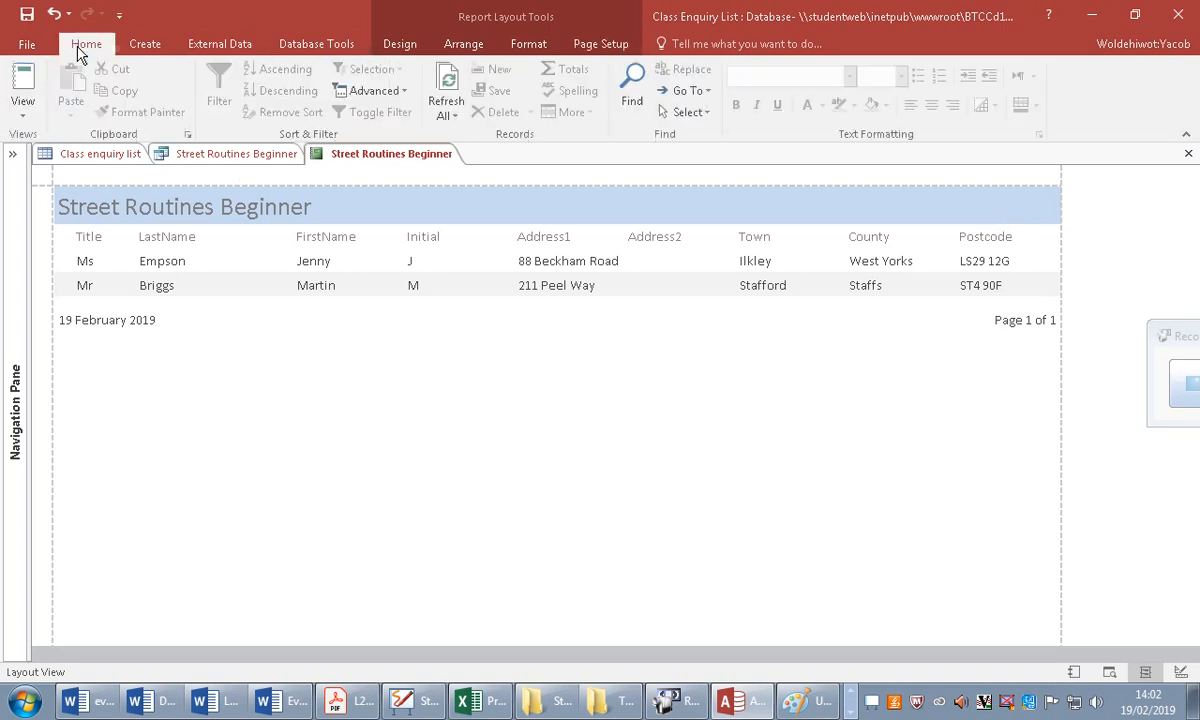
left_click(22, 112)
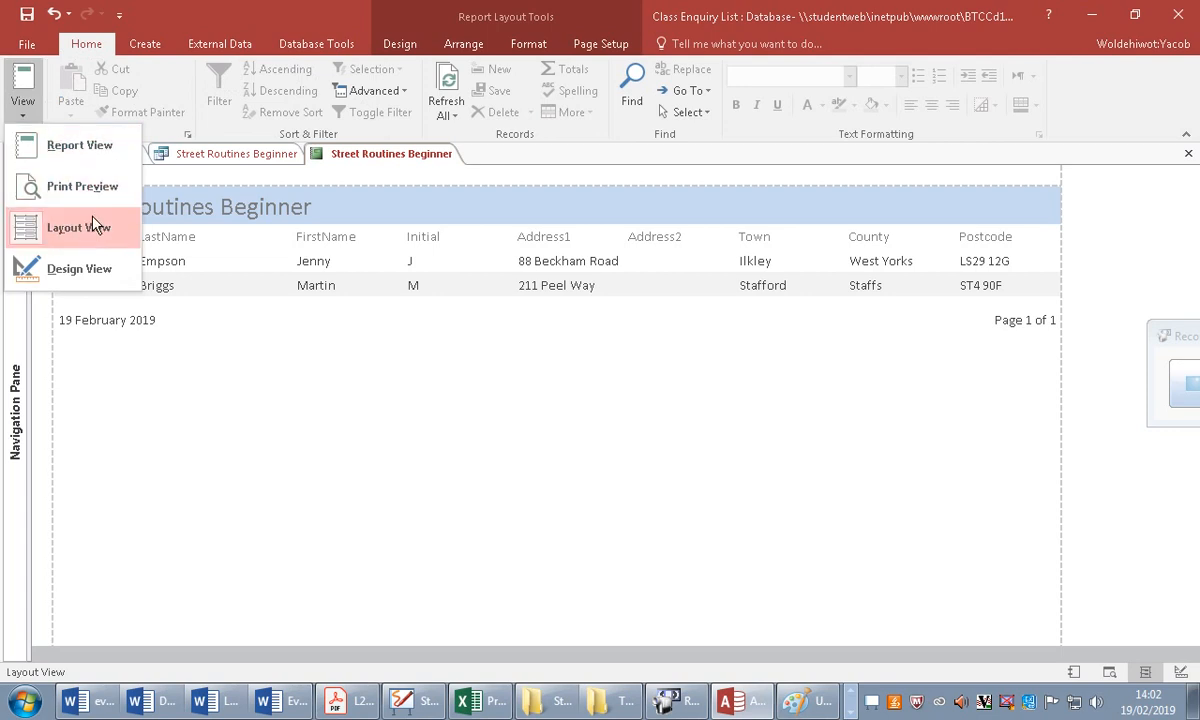
left_click(95, 267)
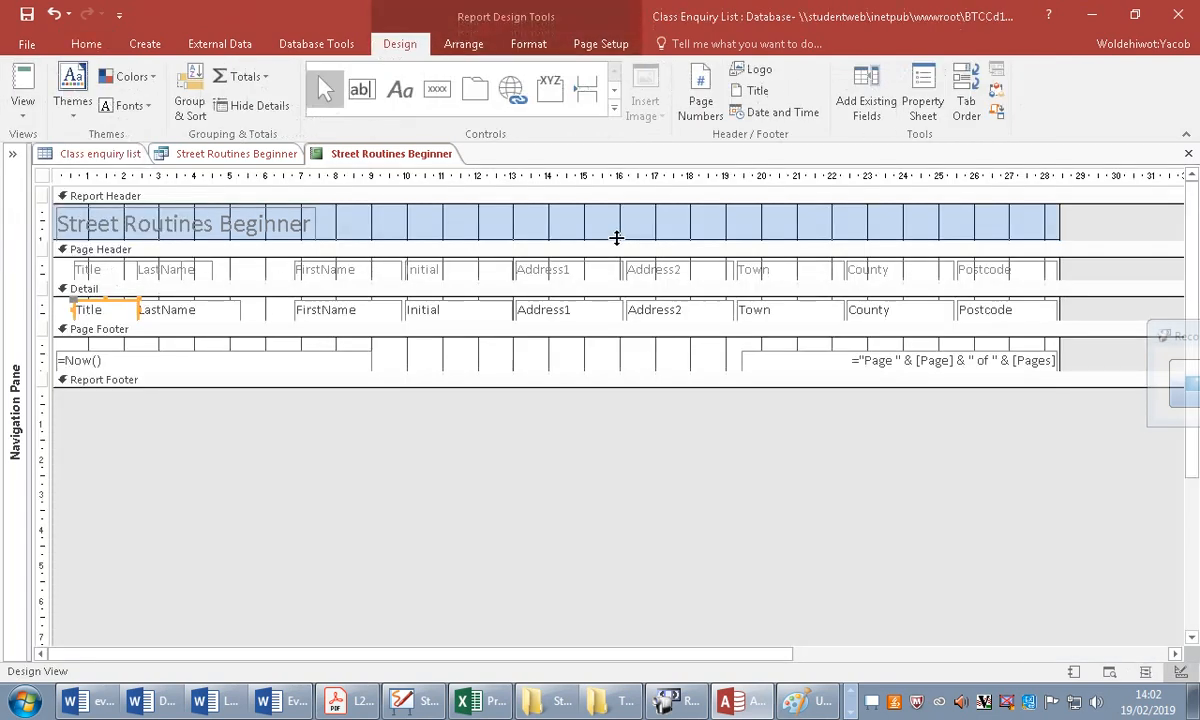
Format the Street Routines Beginner title in the report header as bold red text.
left_click(580, 220)
left_click(310, 220)
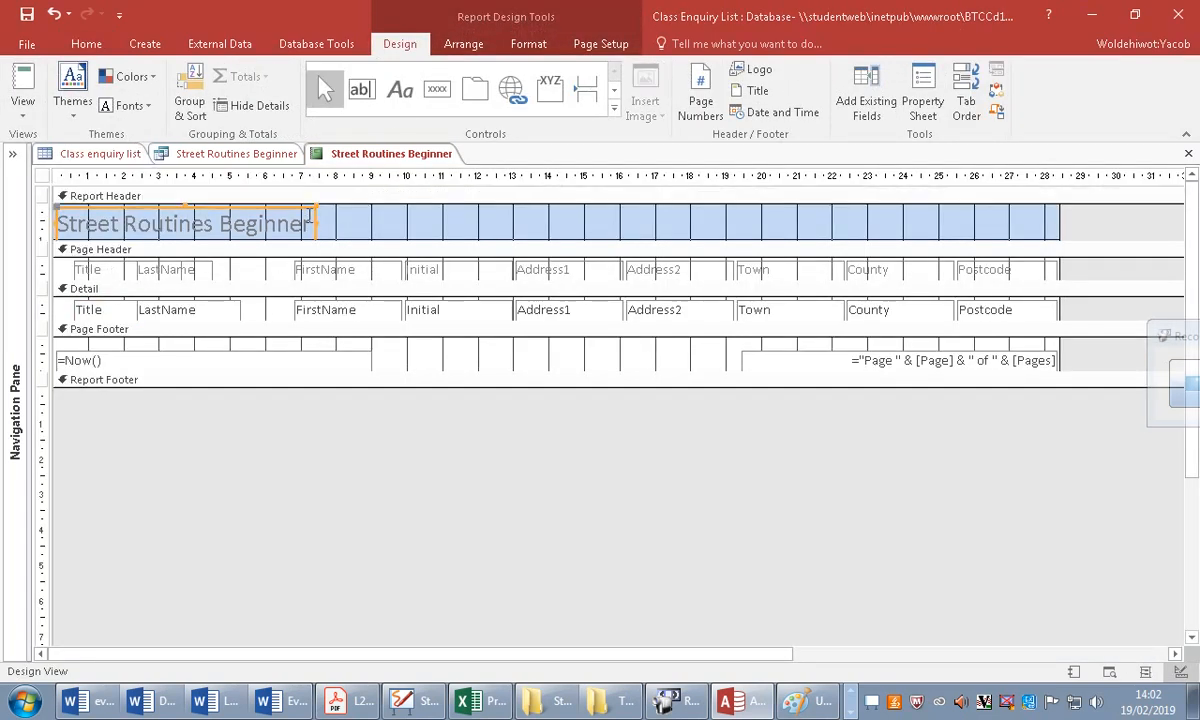
left_click(87, 45)
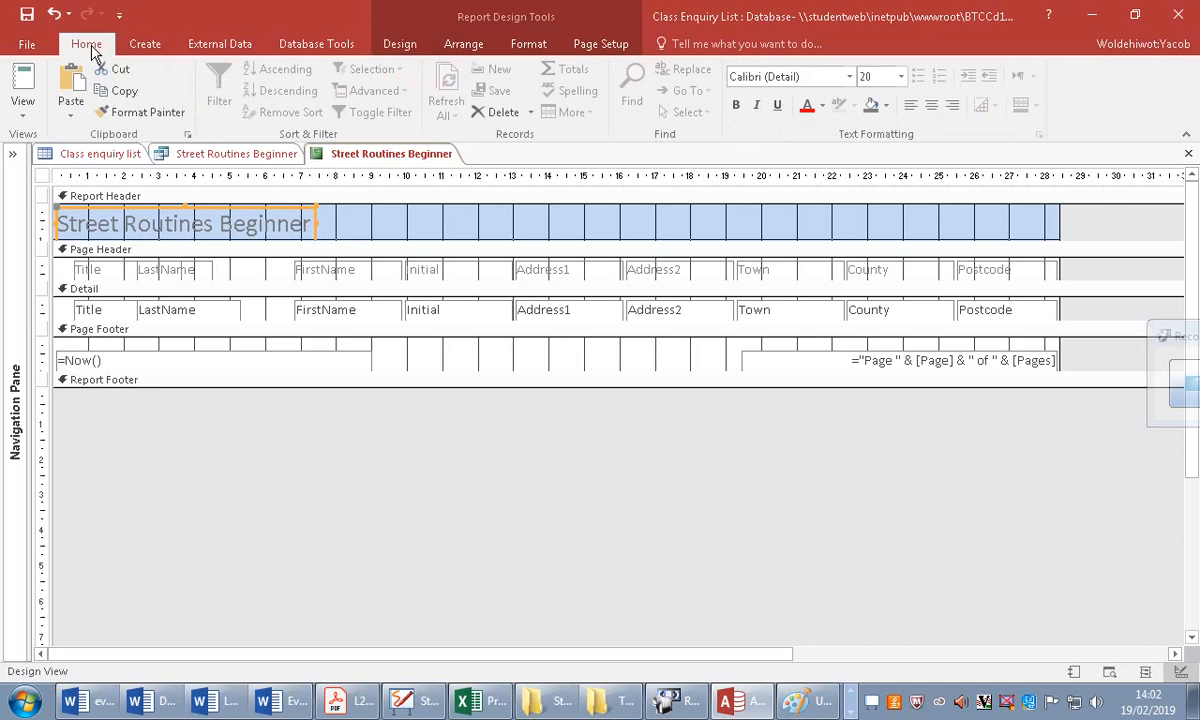
left_click(735, 105)
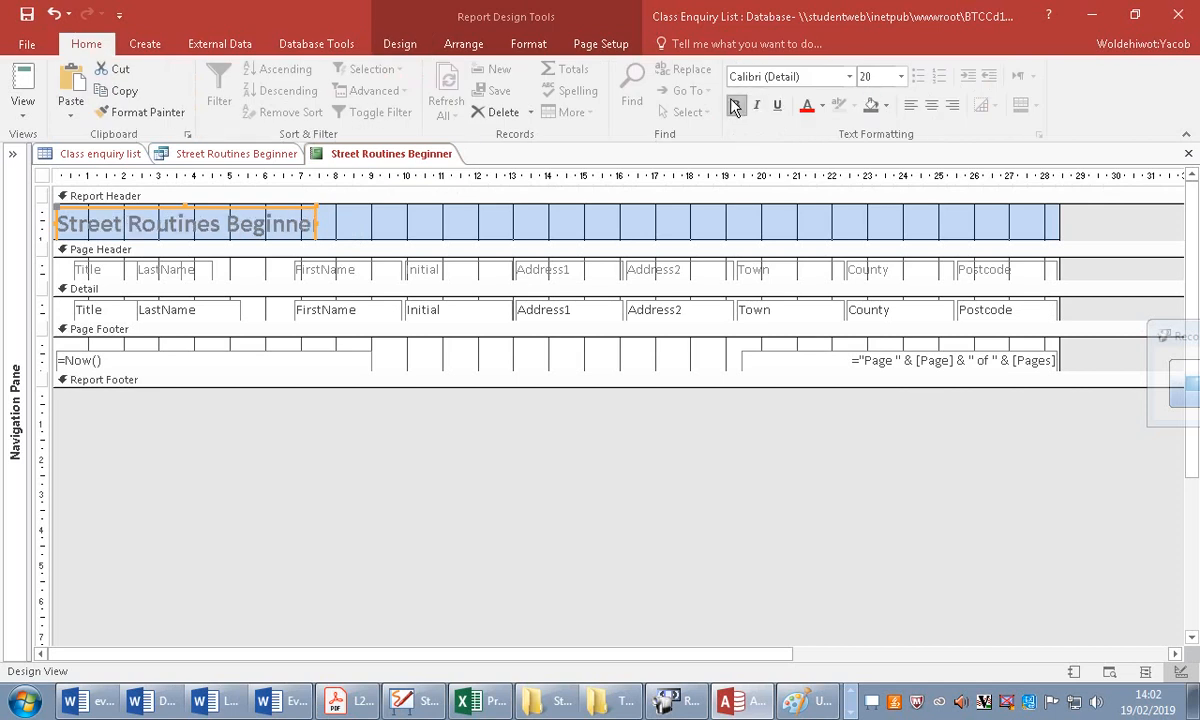
left_click(806, 107)
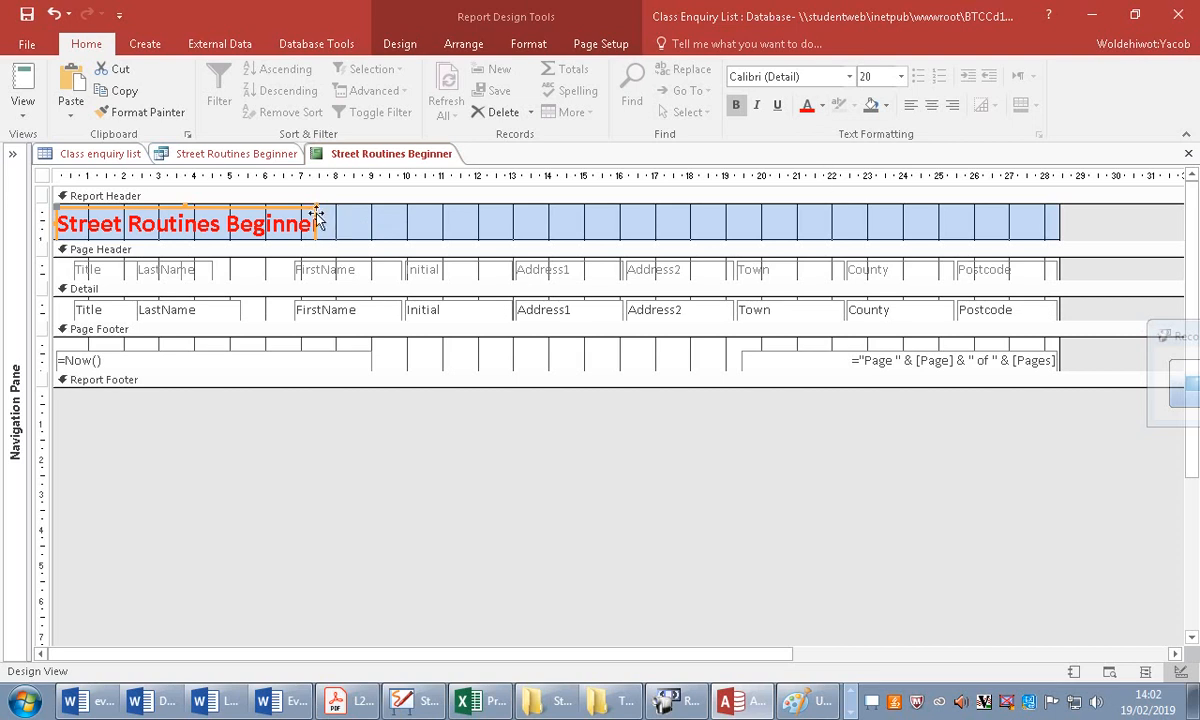
Widen the report title box to about 10 cm and move it to start at about 7 cm in the header.
left_click_drag(316, 221, 407, 220)
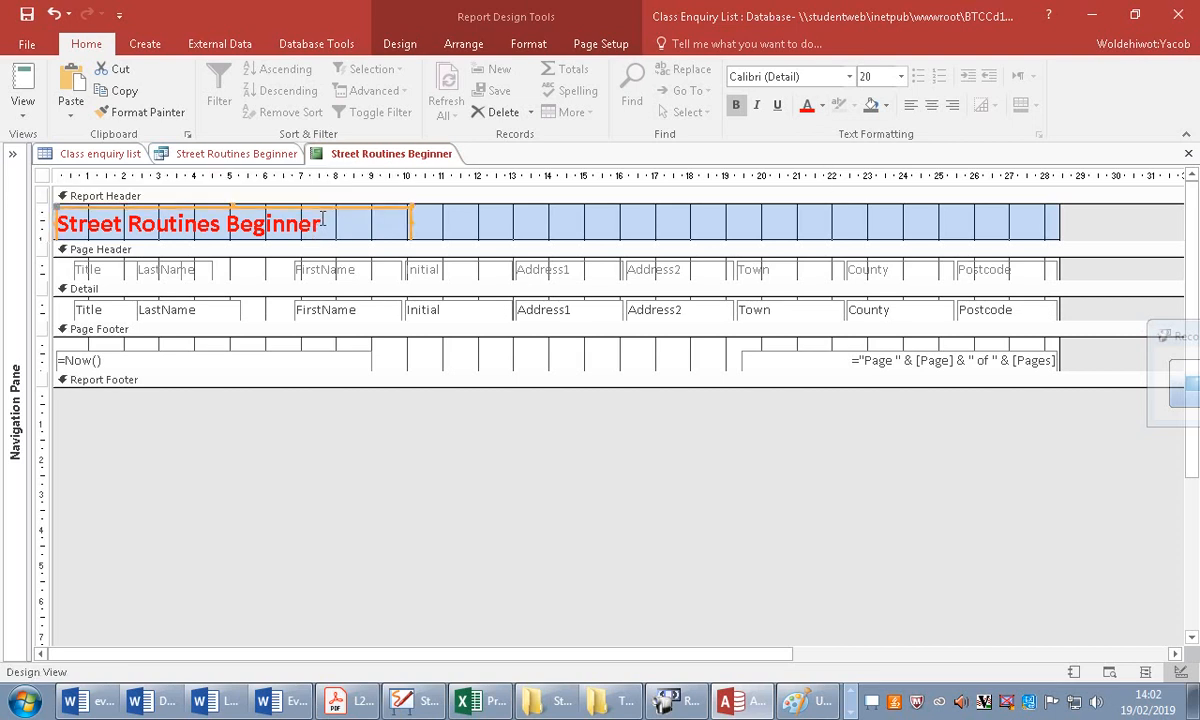
left_click_drag(316, 206, 572, 205)
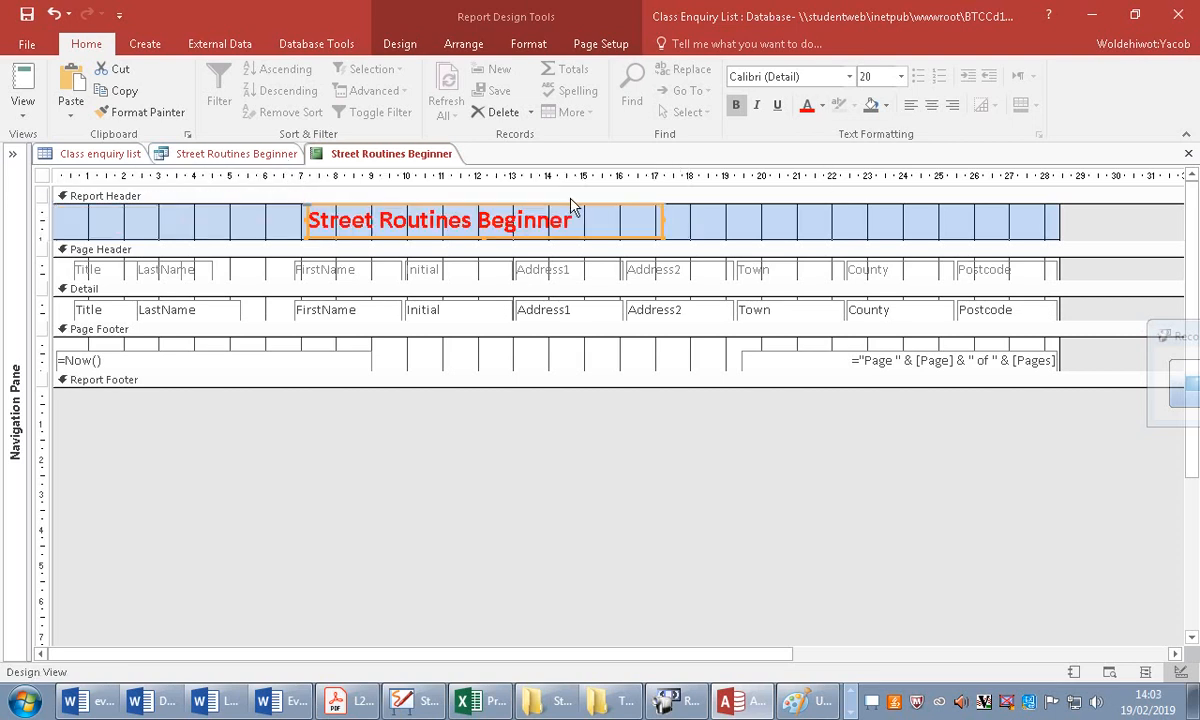
Make the page header labels from LastName through Postcode bold and 14 pt, leaving the Title label out.
left_click(124, 265)
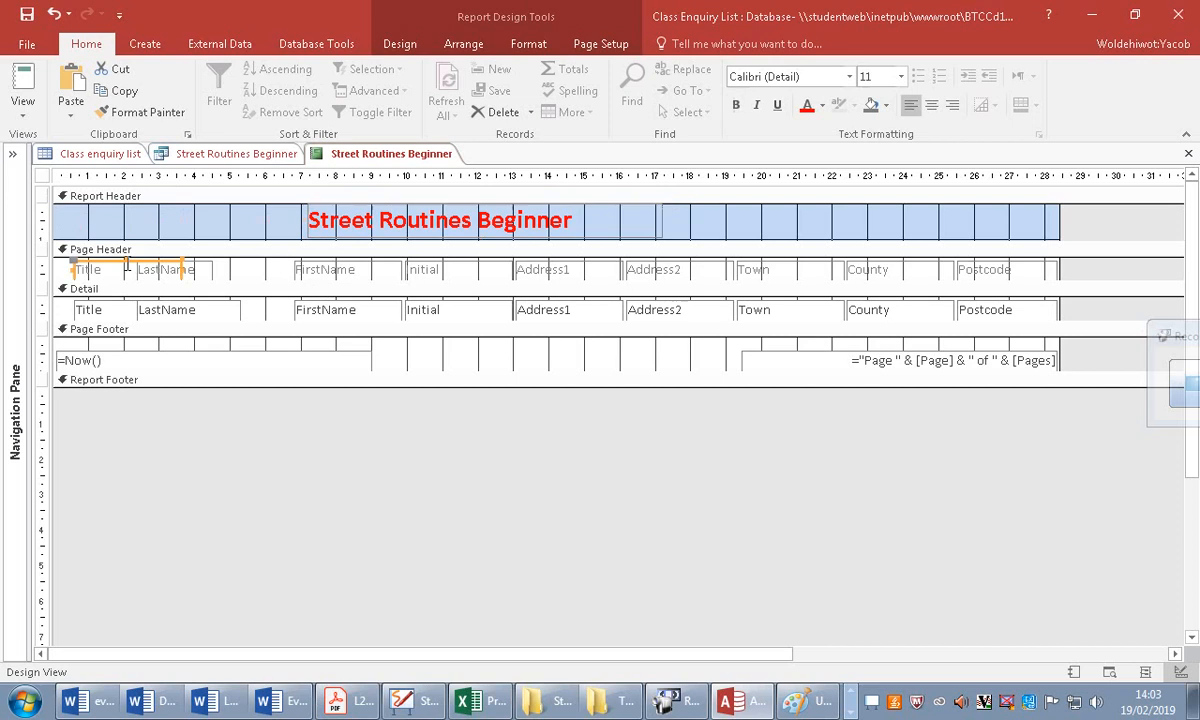
left_click(205, 272)
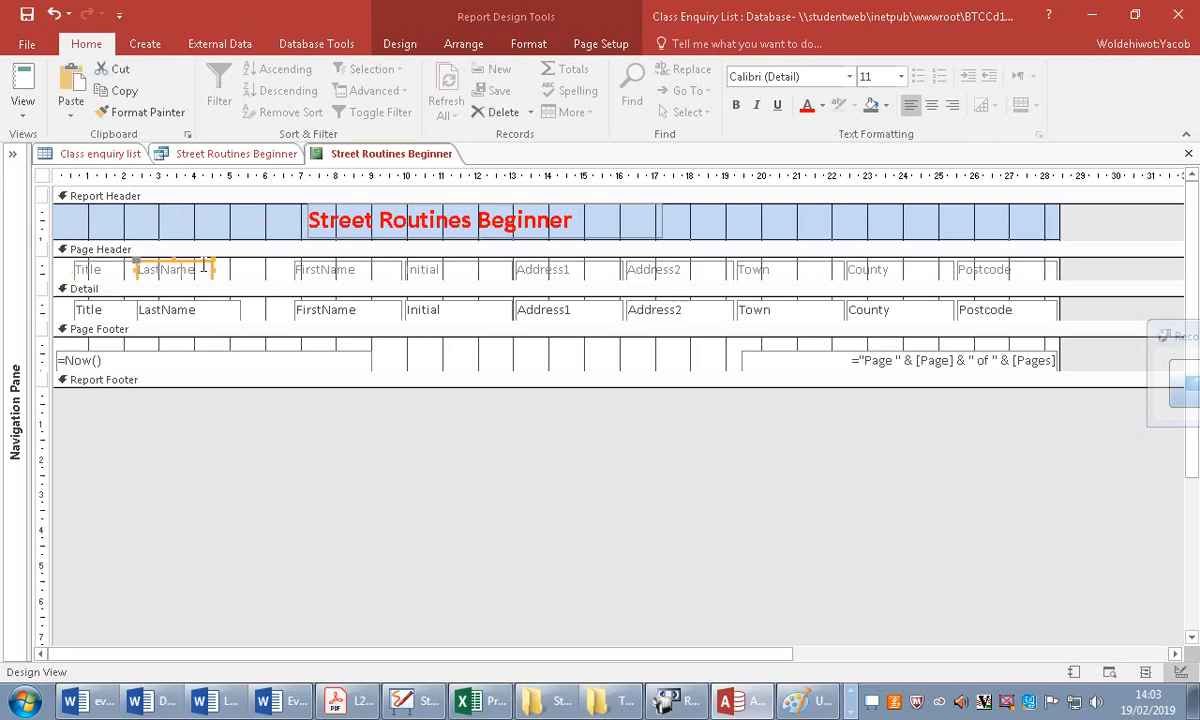
left_click(325, 274, "shift")
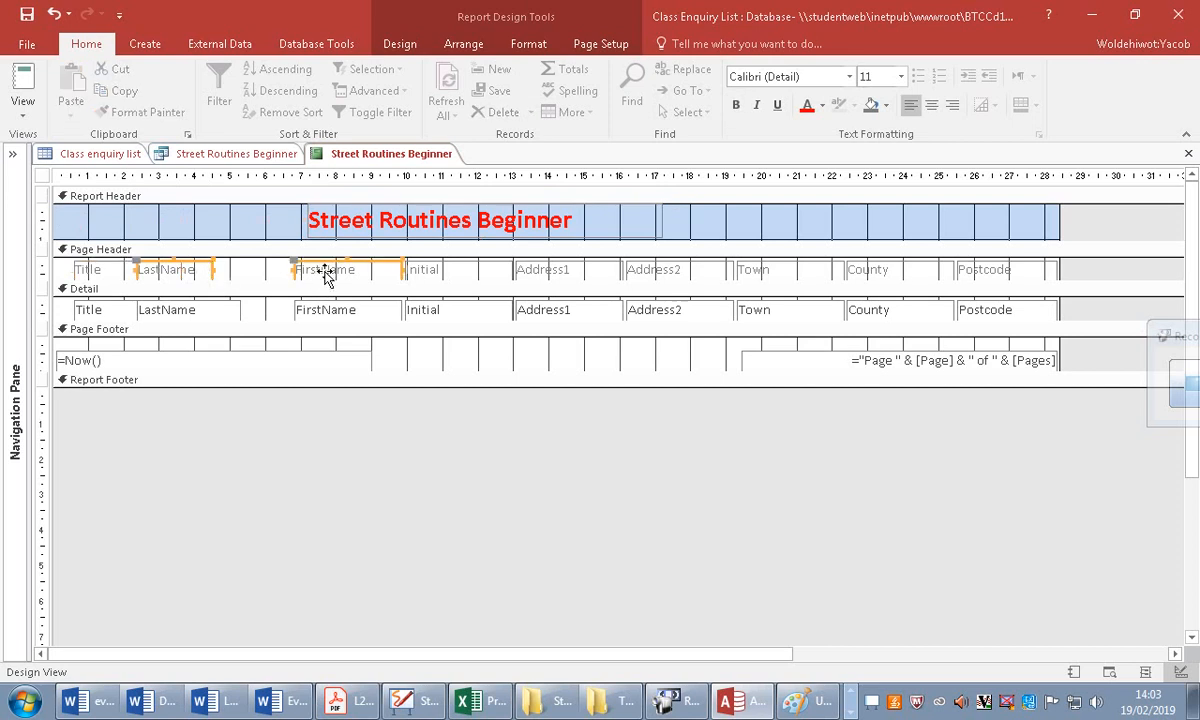
left_click(570, 273, "shift")
left_click(476, 274, "shift")
left_click(645, 262, "shift")
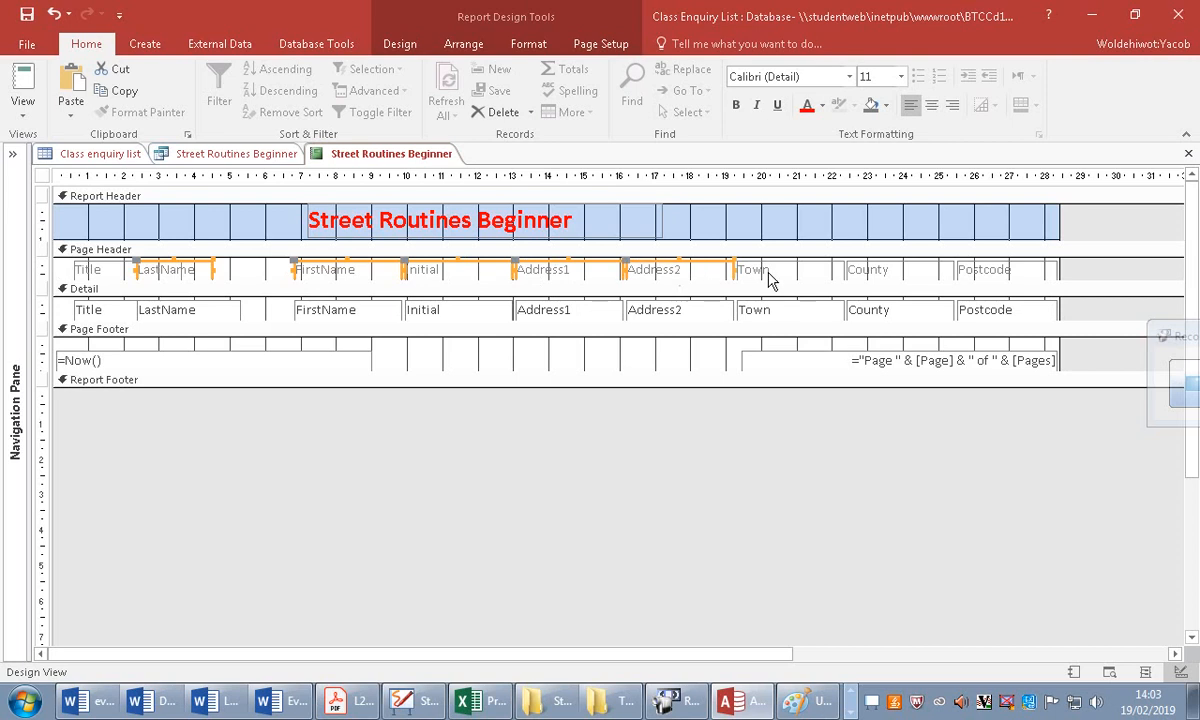
left_click(784, 274, "shift")
left_click(868, 271, "shift")
left_click(982, 270, "shift")
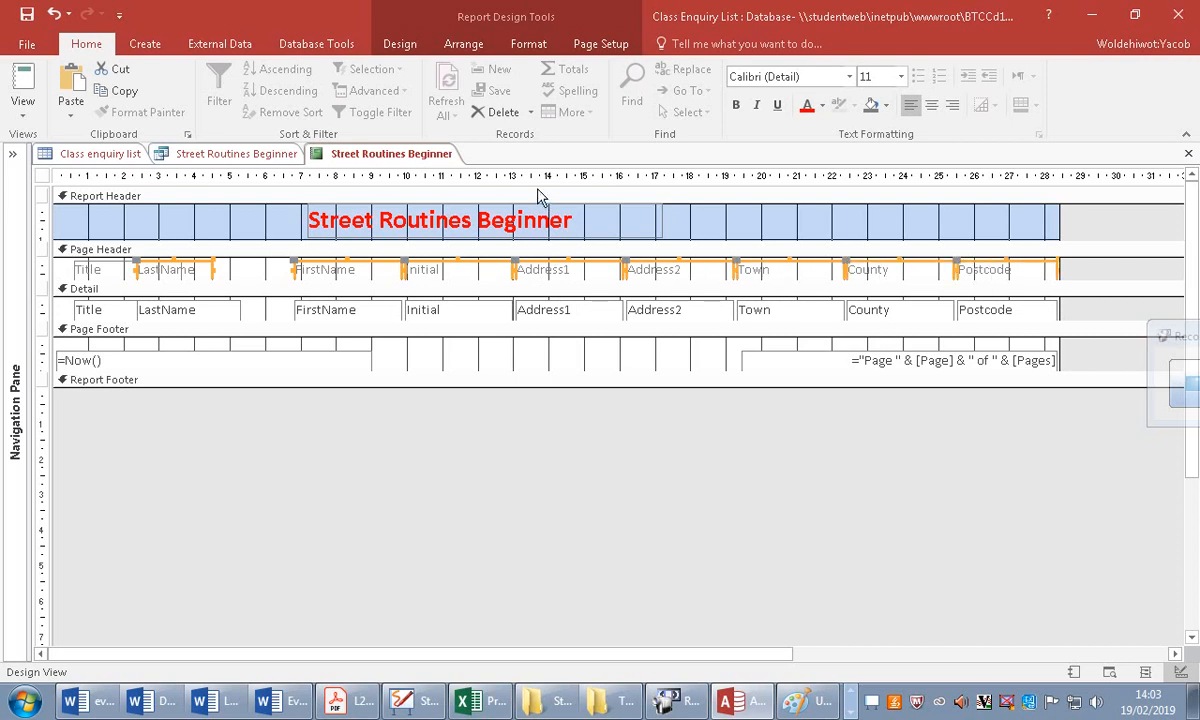
left_click(736, 105)
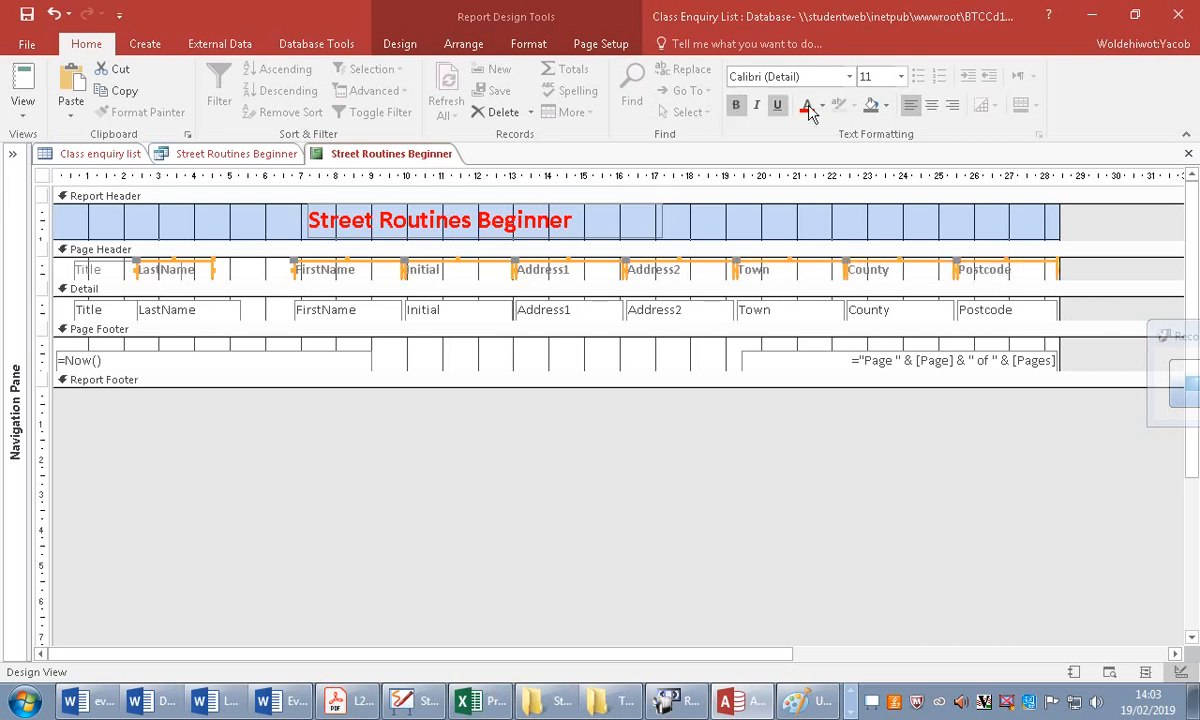
left_click(900, 77)
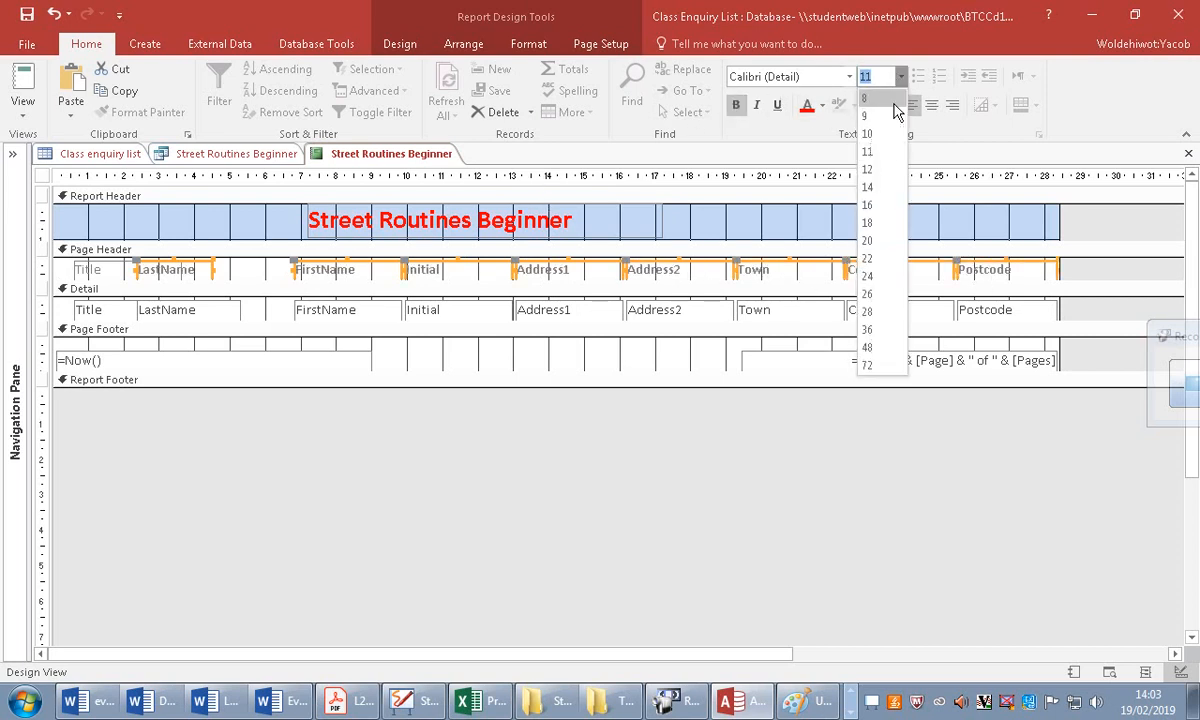
left_click(869, 187)
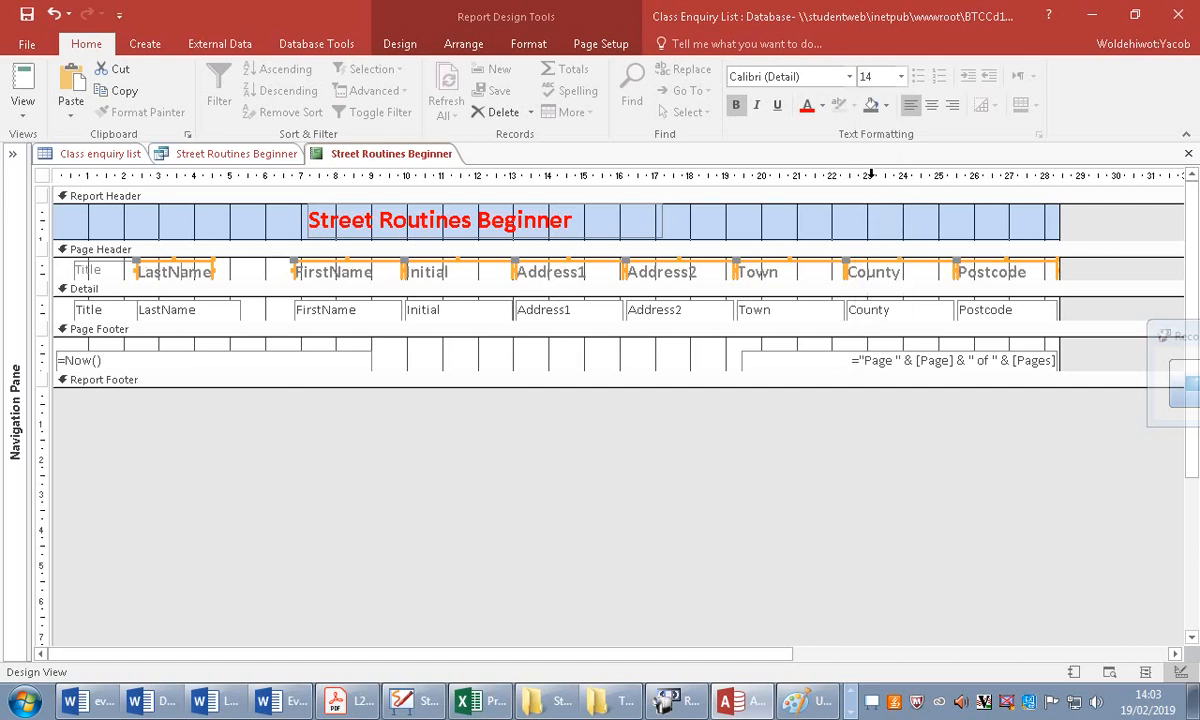
Show the report in Report View and paste its screenshot under the completed report prompt in Evidence doucment.doc in Word.
left_click(23, 80)
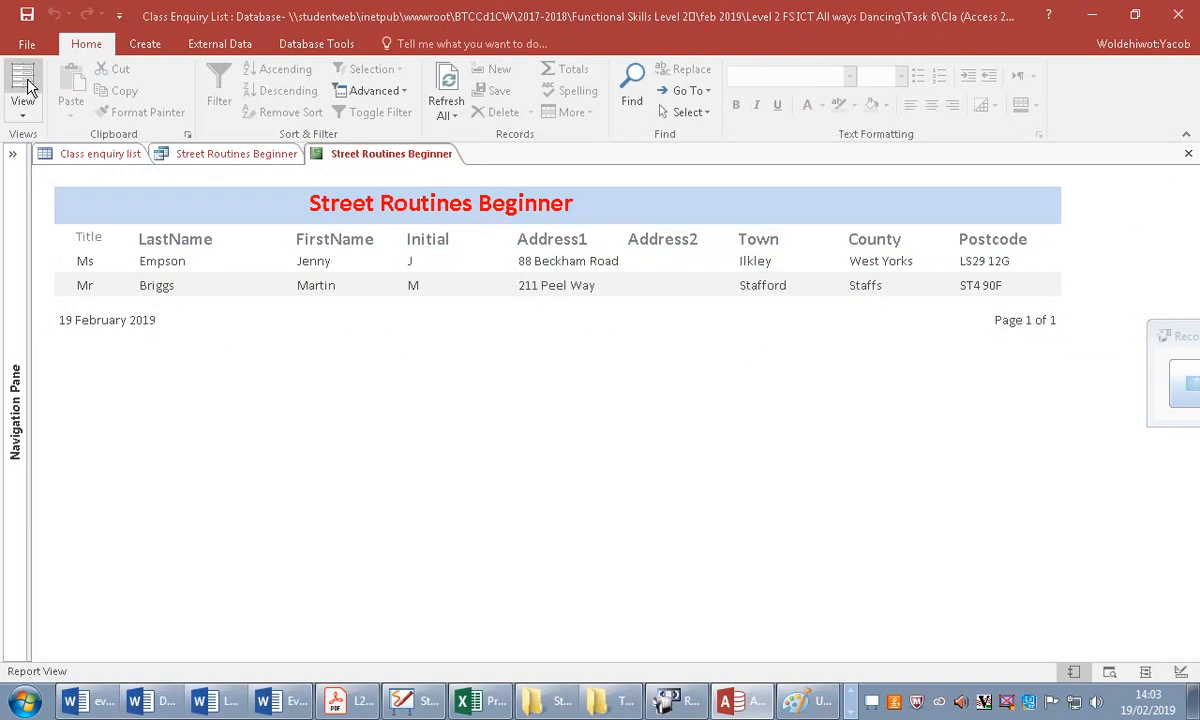
left_click(272, 700)
left_click(700, 448)
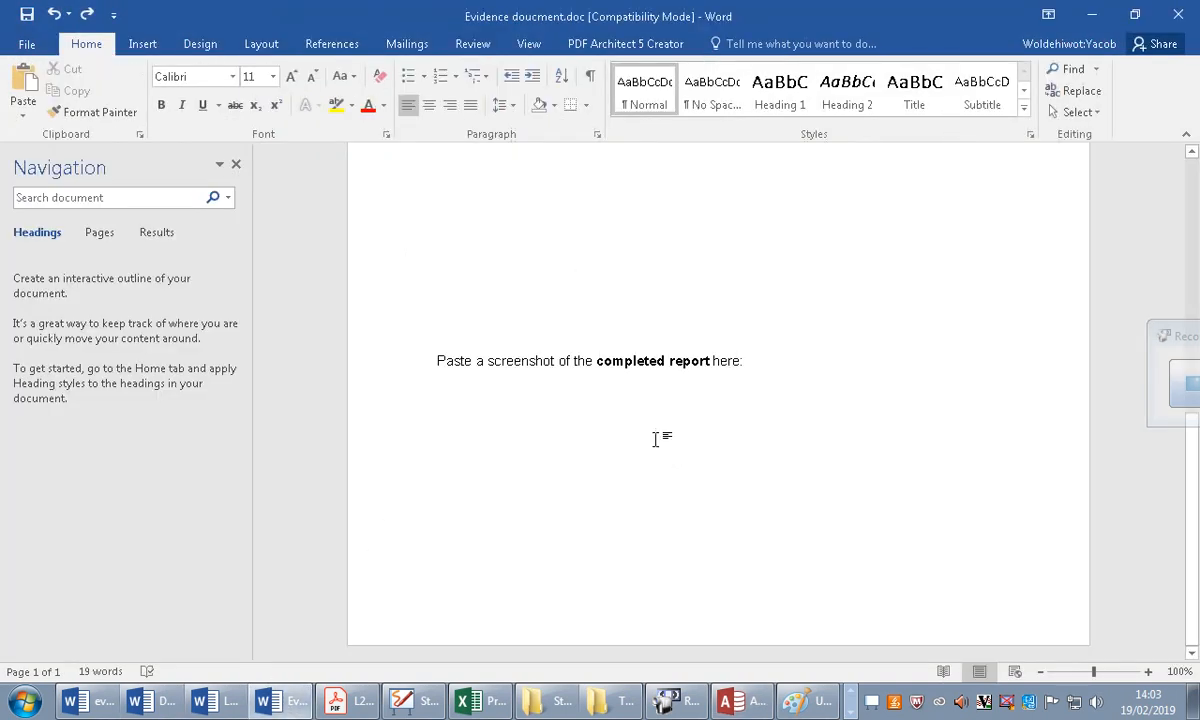
key("ctrl+v")
scroll(646, 442, "down", 3)
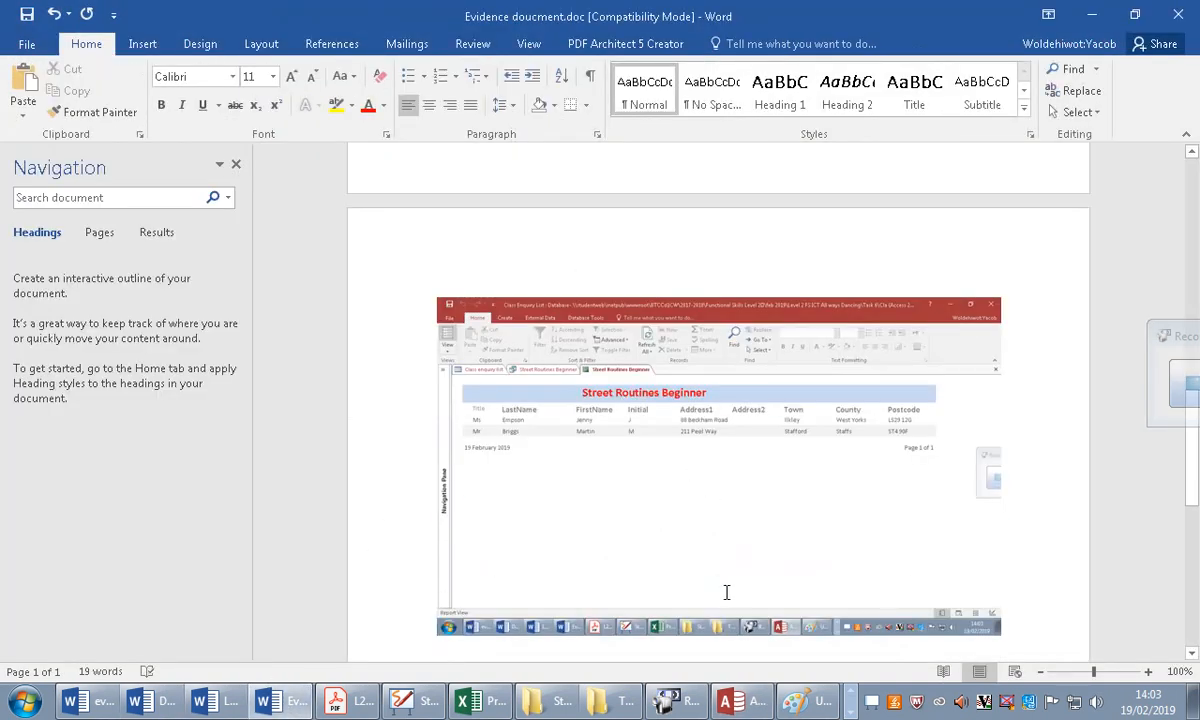
scroll(607, 573, "up", 2)
scroll(607, 573, "down", 2)
Crop the empty lower part off the pasted report screenshot, leaving it about 5.3 cm high.
left_click(658, 572)
left_click(806, 88)
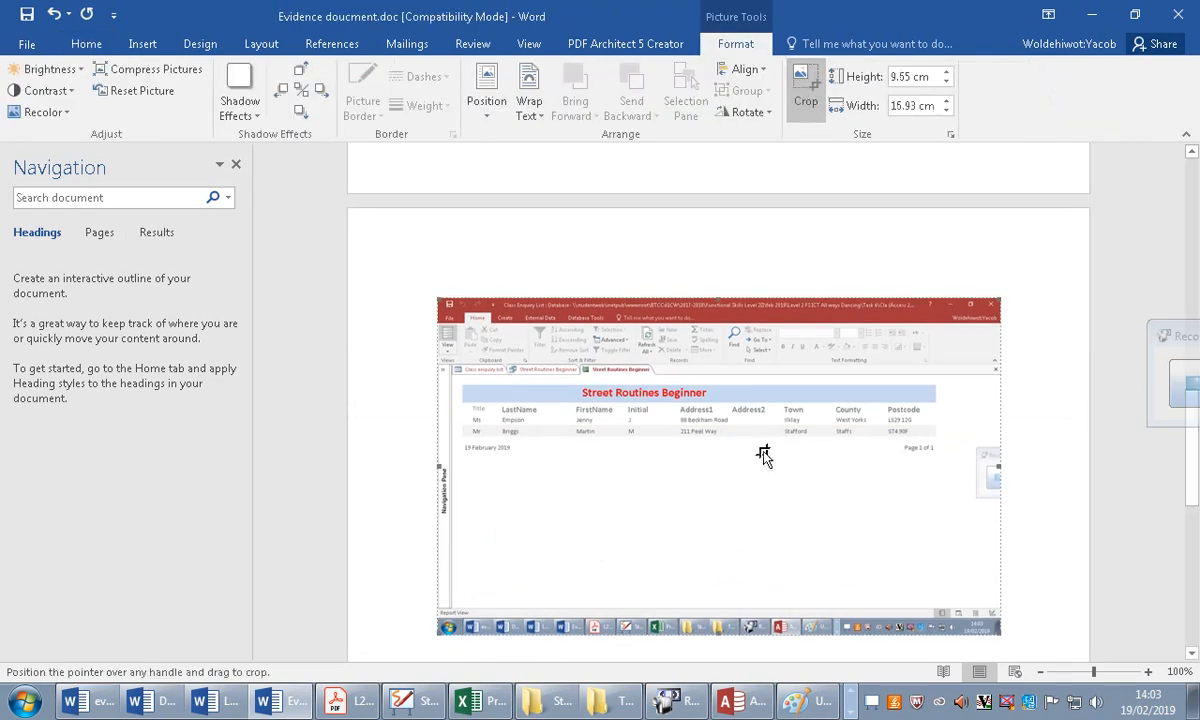
left_click_drag(723, 632, 720, 485)
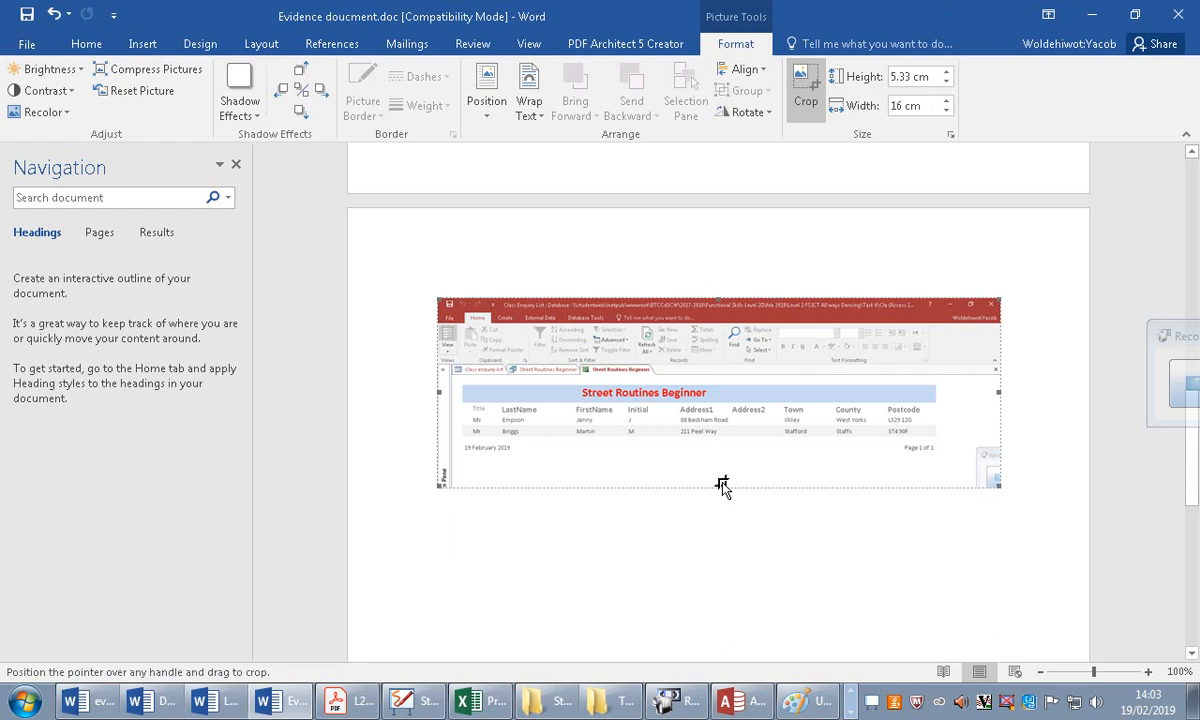
Save the evidence document and close it.
left_click(26, 47)
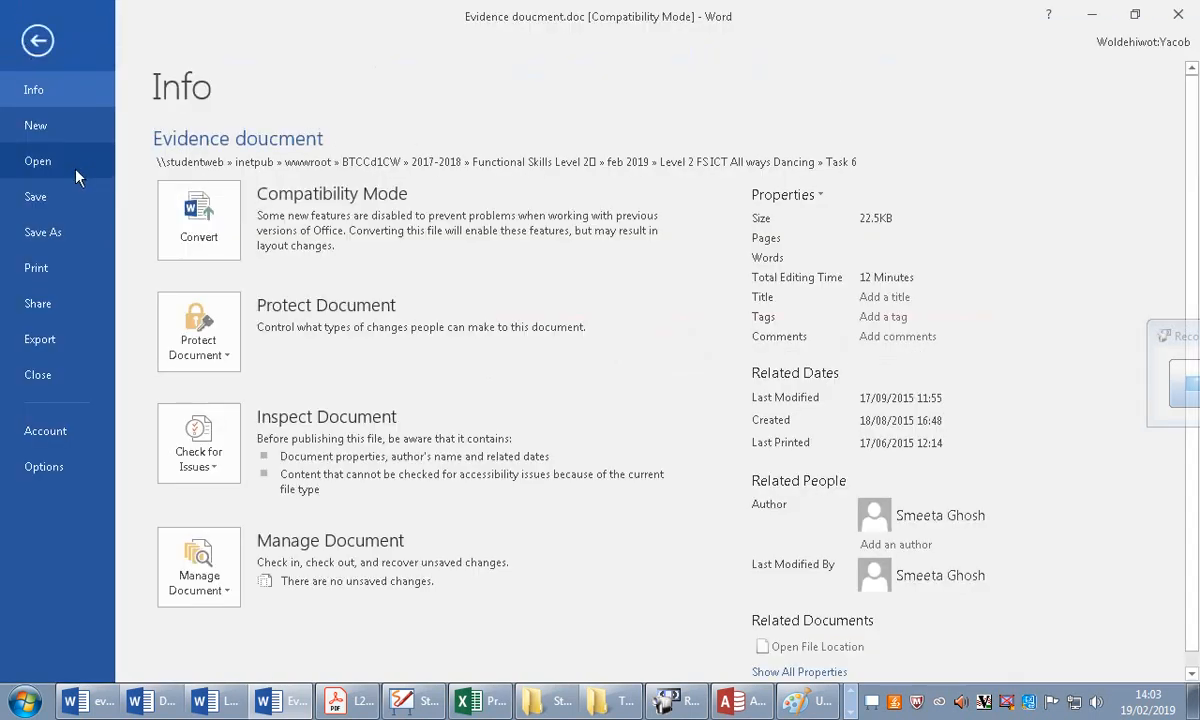
left_click(55, 195)
left_click(38, 40)
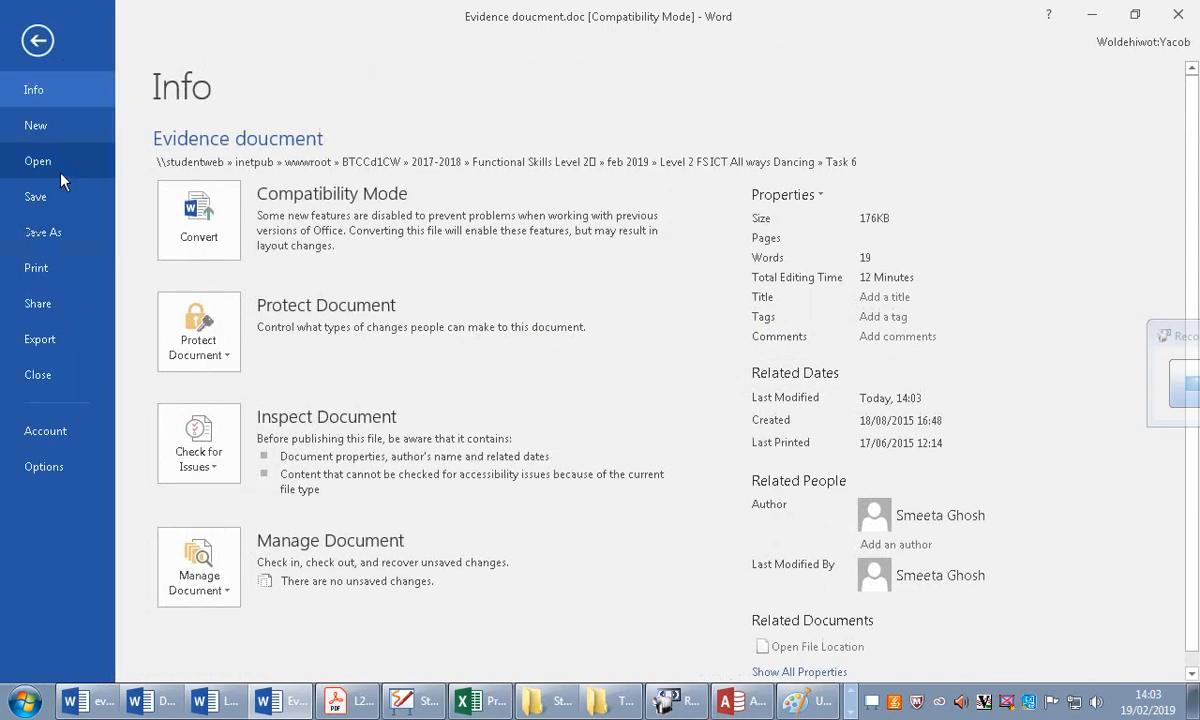
left_click(54, 370)
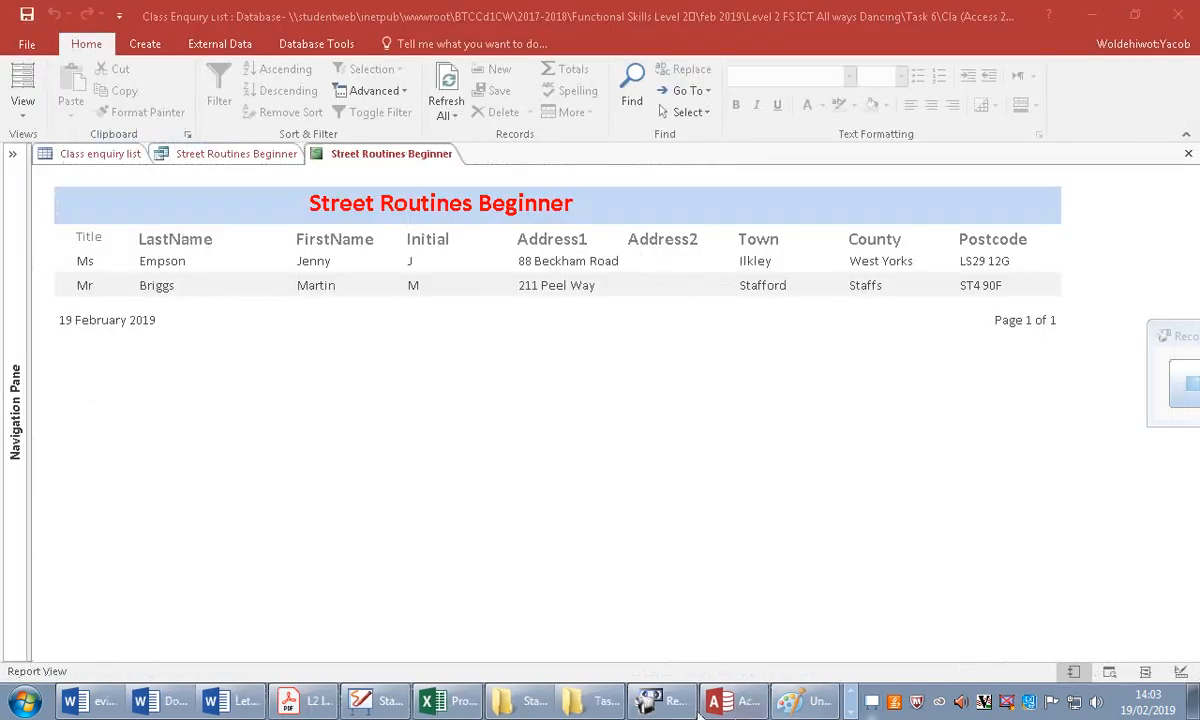
Switch to the Surpass exam page in Internet Explorer and try to upload the completed document for Task 6.
left_click(849, 693)
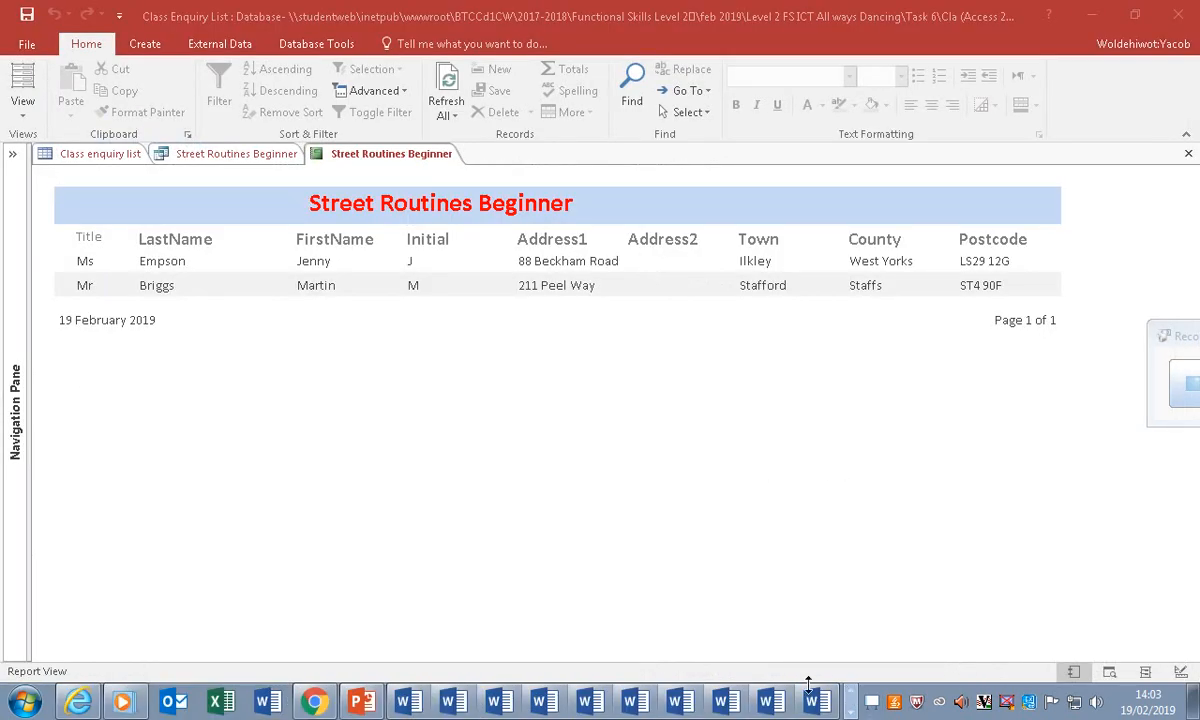
left_click(78, 701)
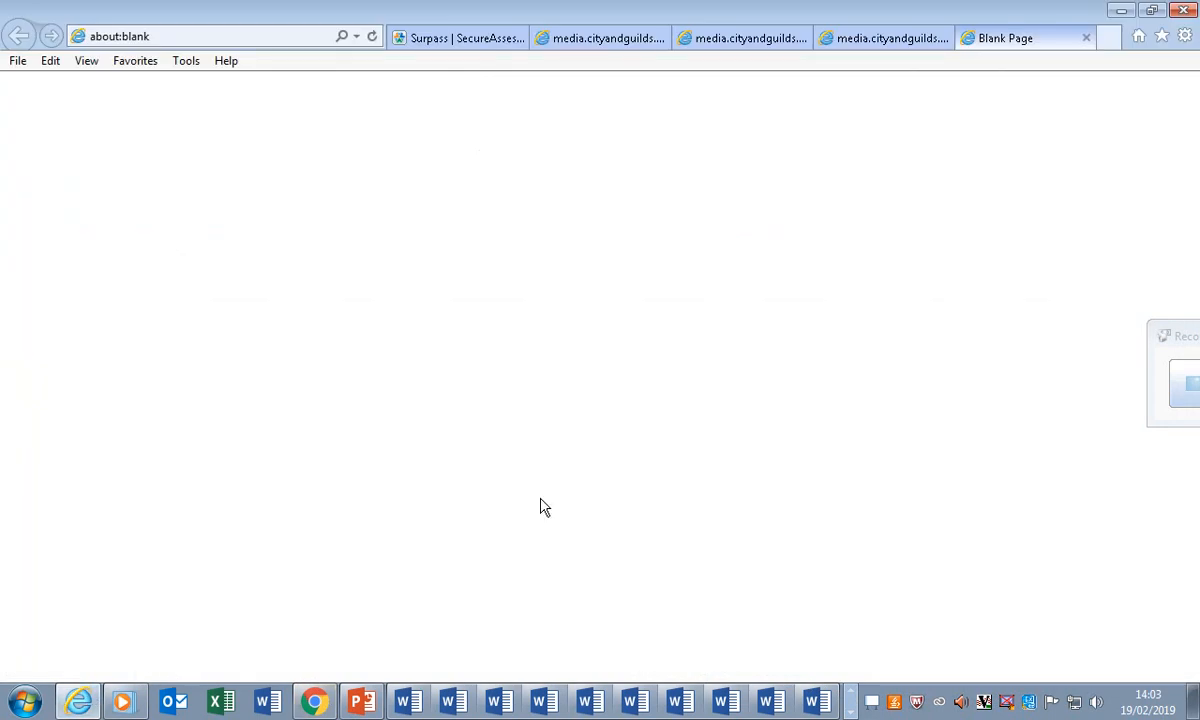
left_click(480, 38)
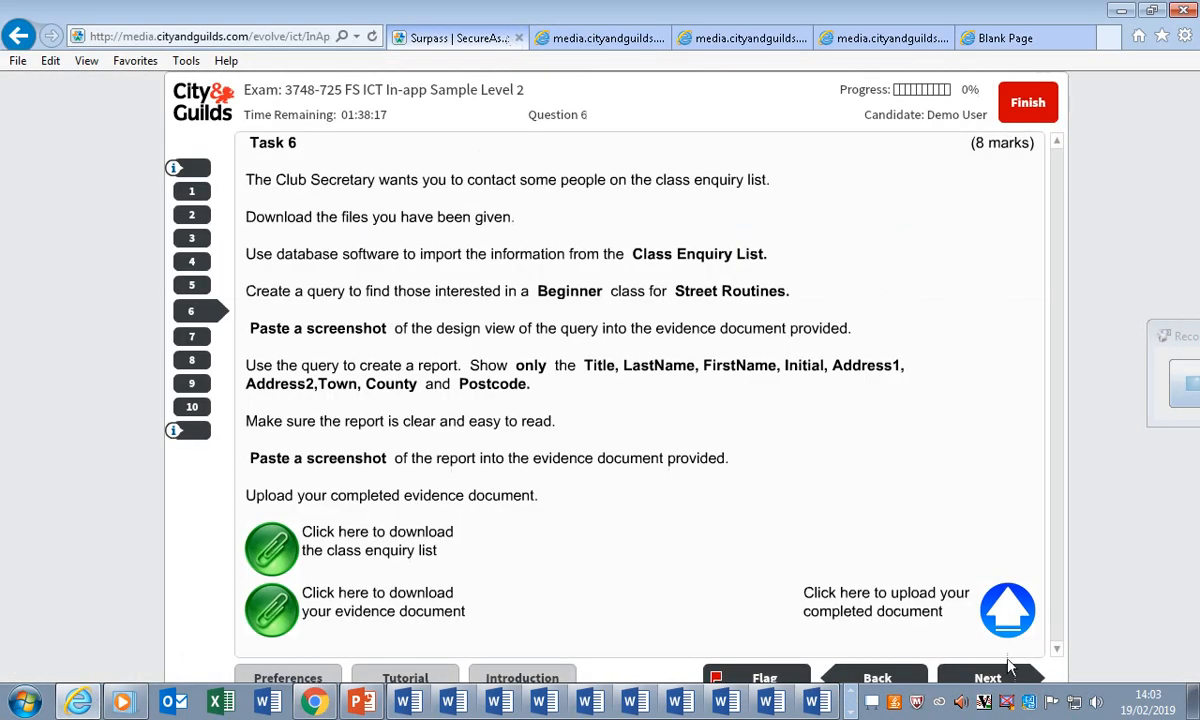
left_click(993, 612)
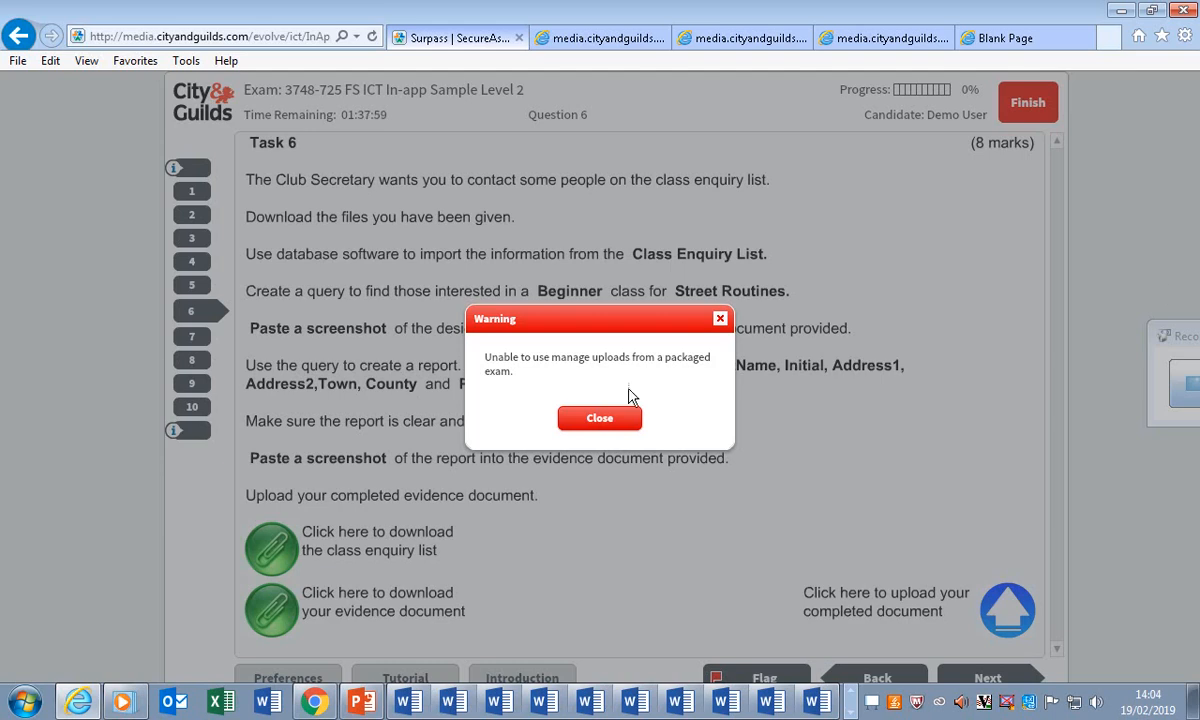
left_click(719, 319)
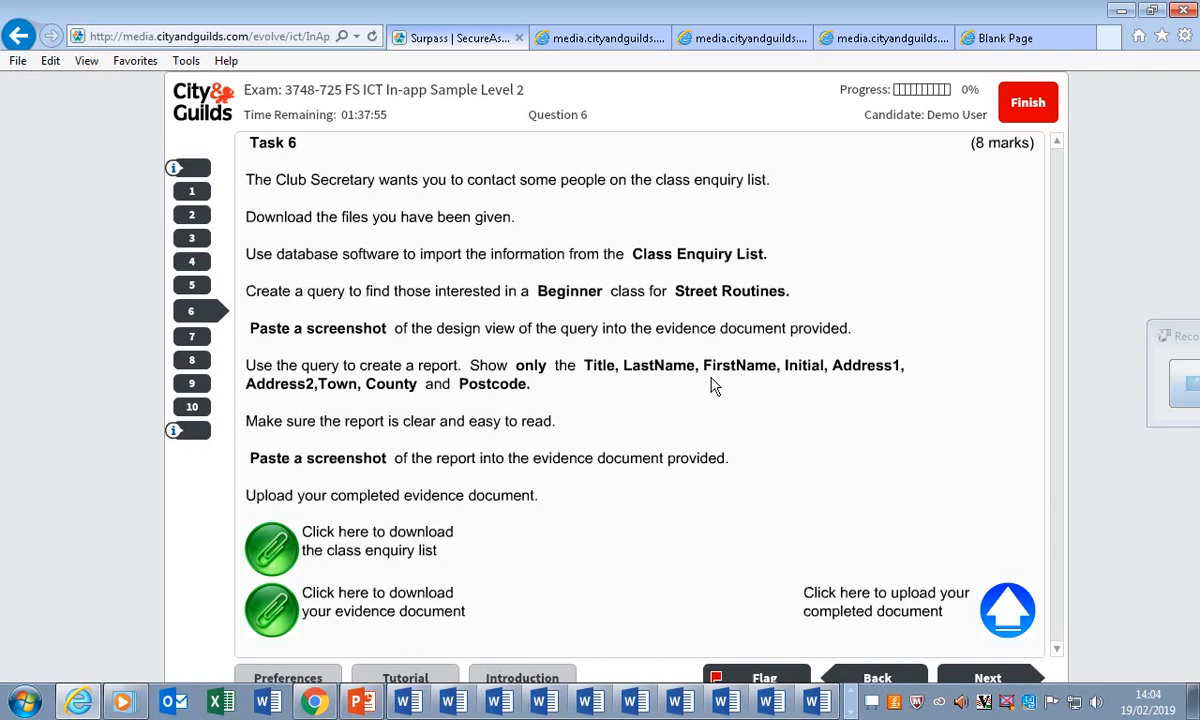
left_click_drag(1025, 361, 806, 238)
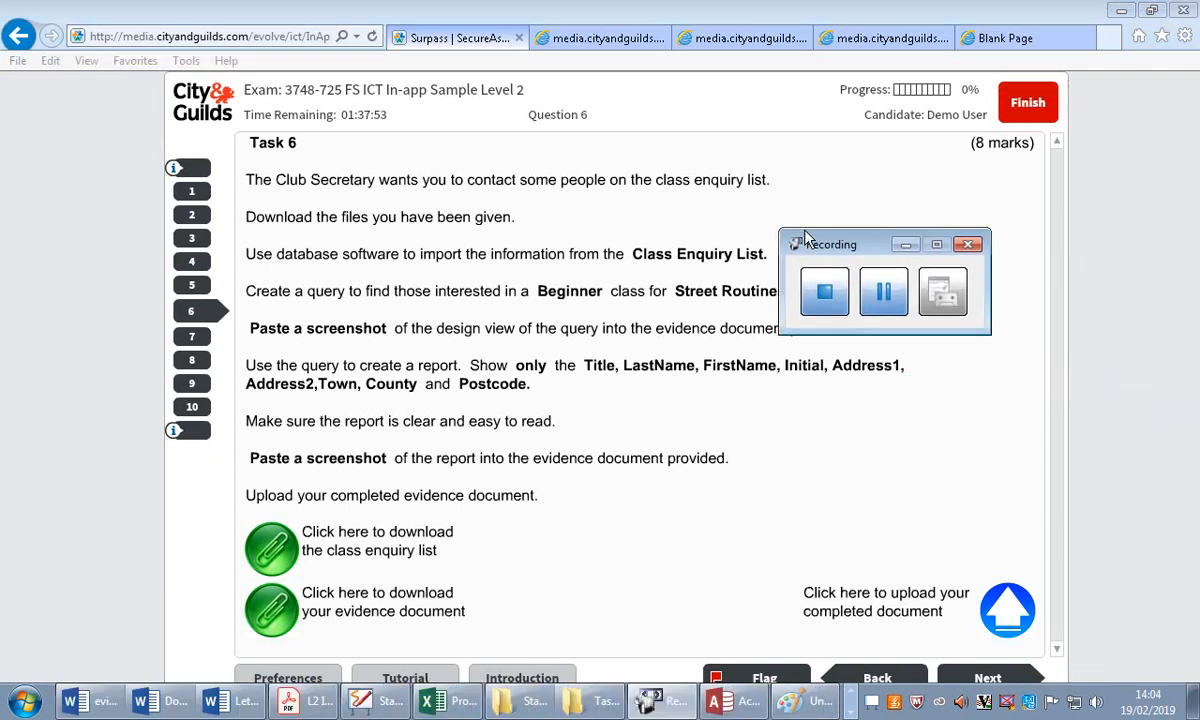